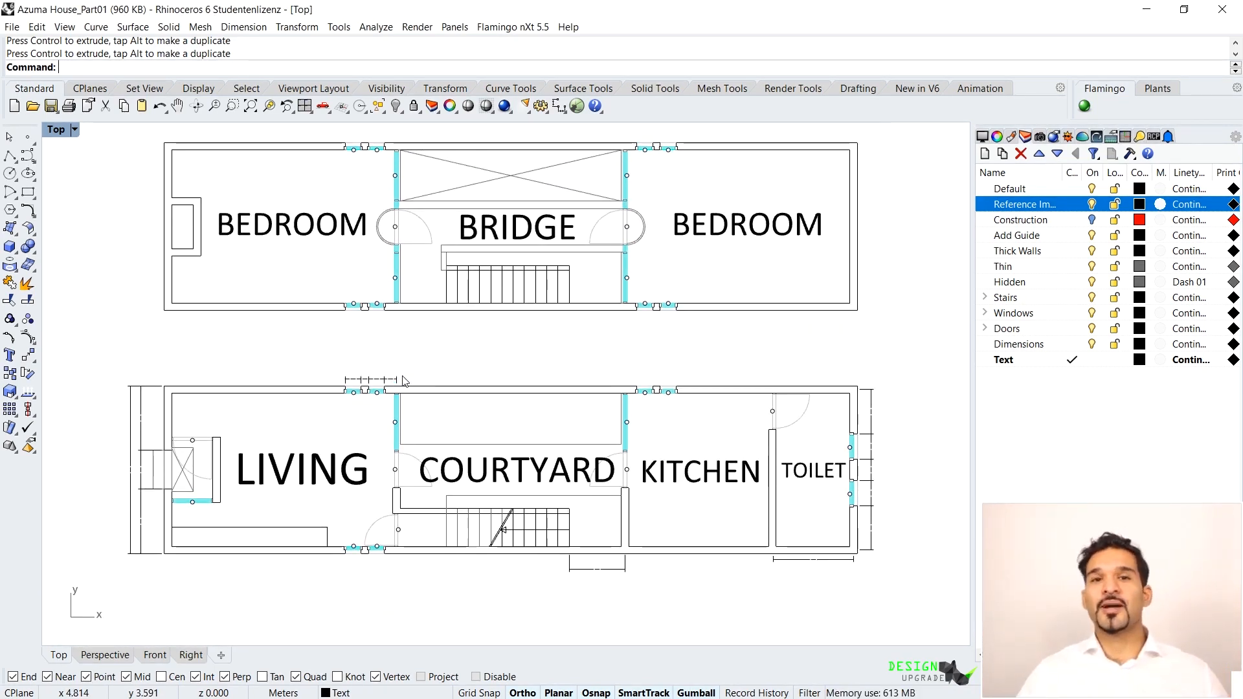
pyautogui.scroll(-5, 415, 401)
pyautogui.scroll(2, 360, 409)
pyautogui.scroll(10, 360, 410)
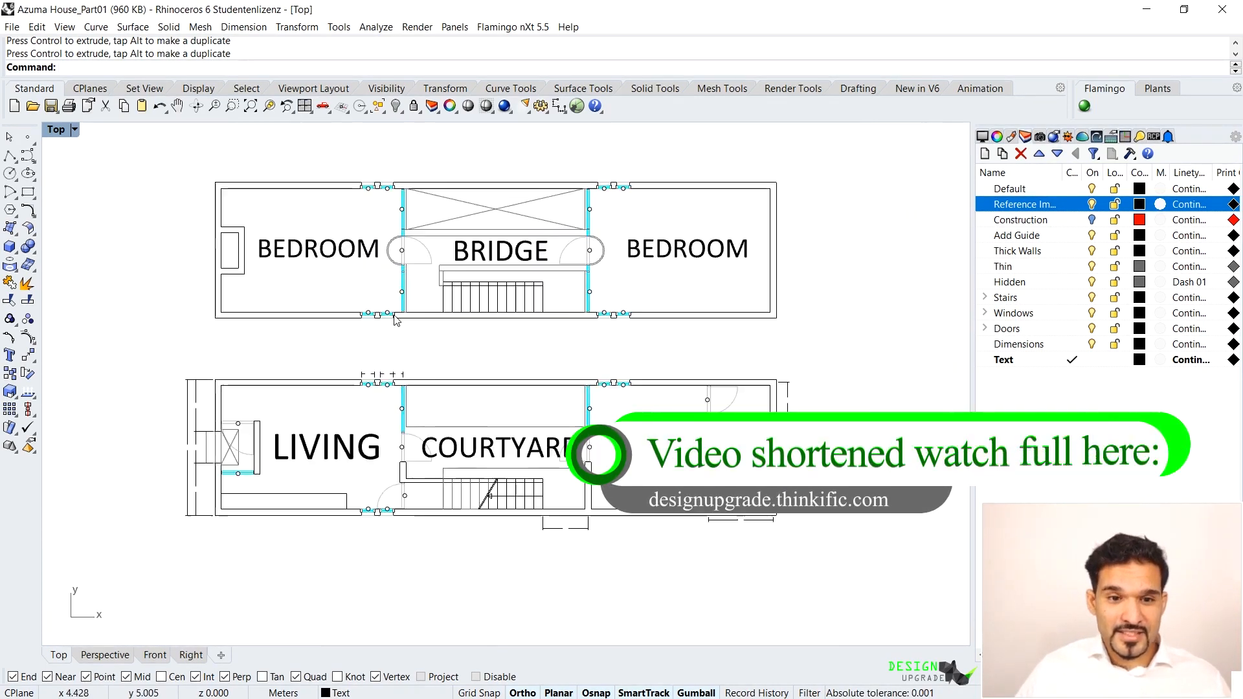
# Step: Switch to the empty Rhinoceros document and maximize its Top viewport
pyautogui.press('super')
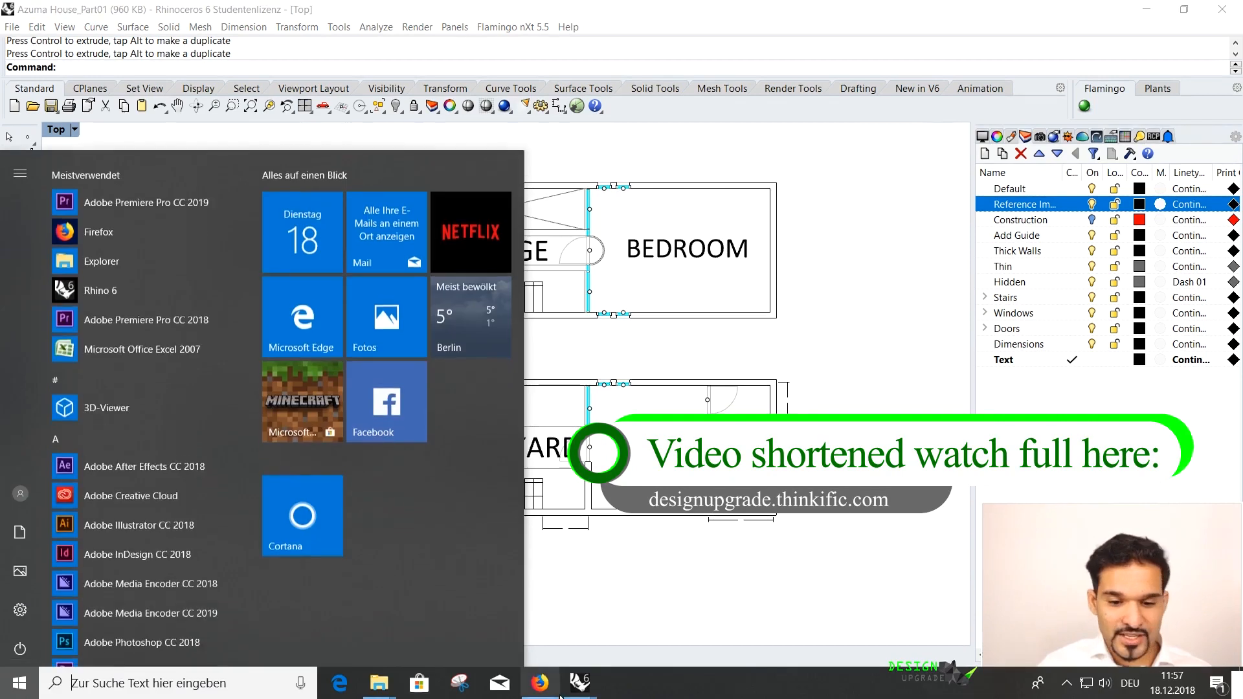
pyautogui.moveTo(569, 696)
pyautogui.click(667, 615)
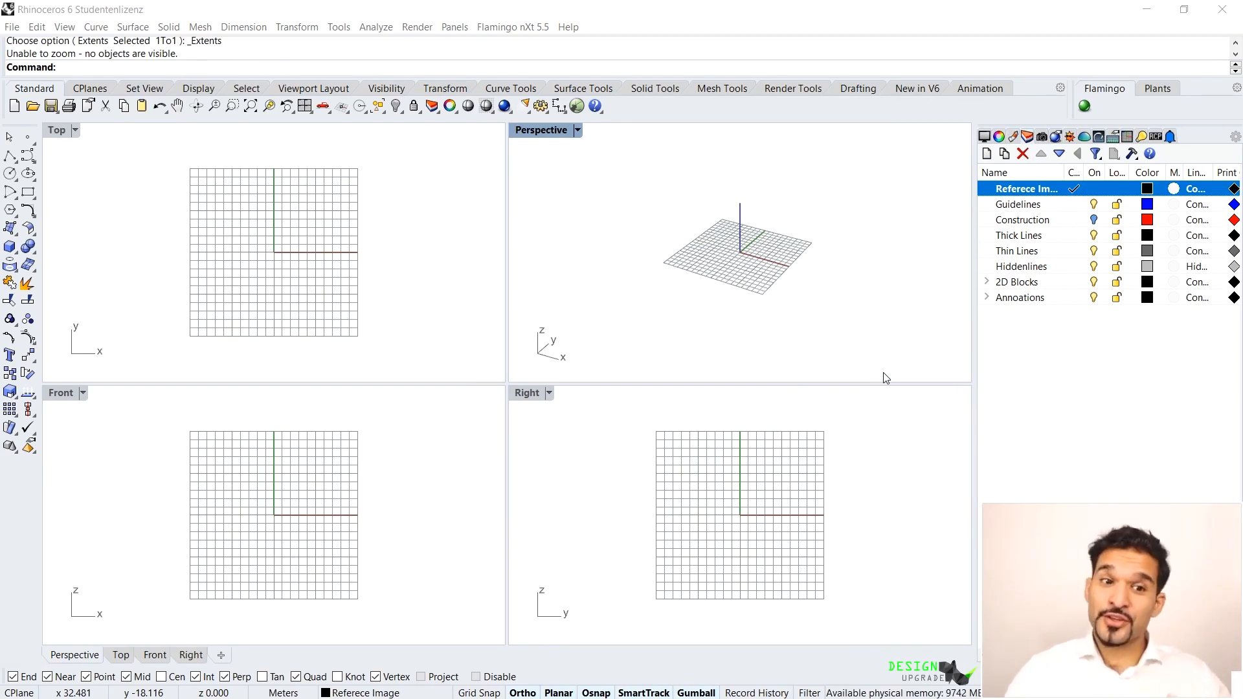
pyautogui.doubleClick(66, 130)
pyautogui.scroll(-5, 471, 372)
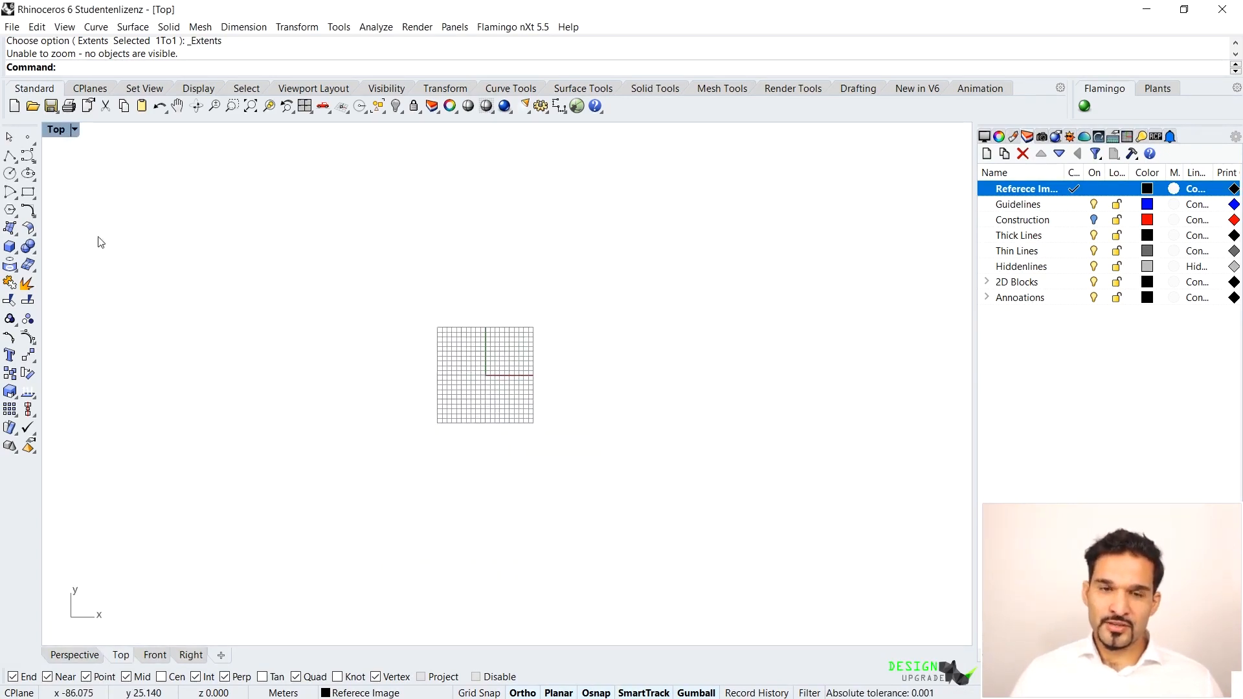
pyautogui.click(75, 129)
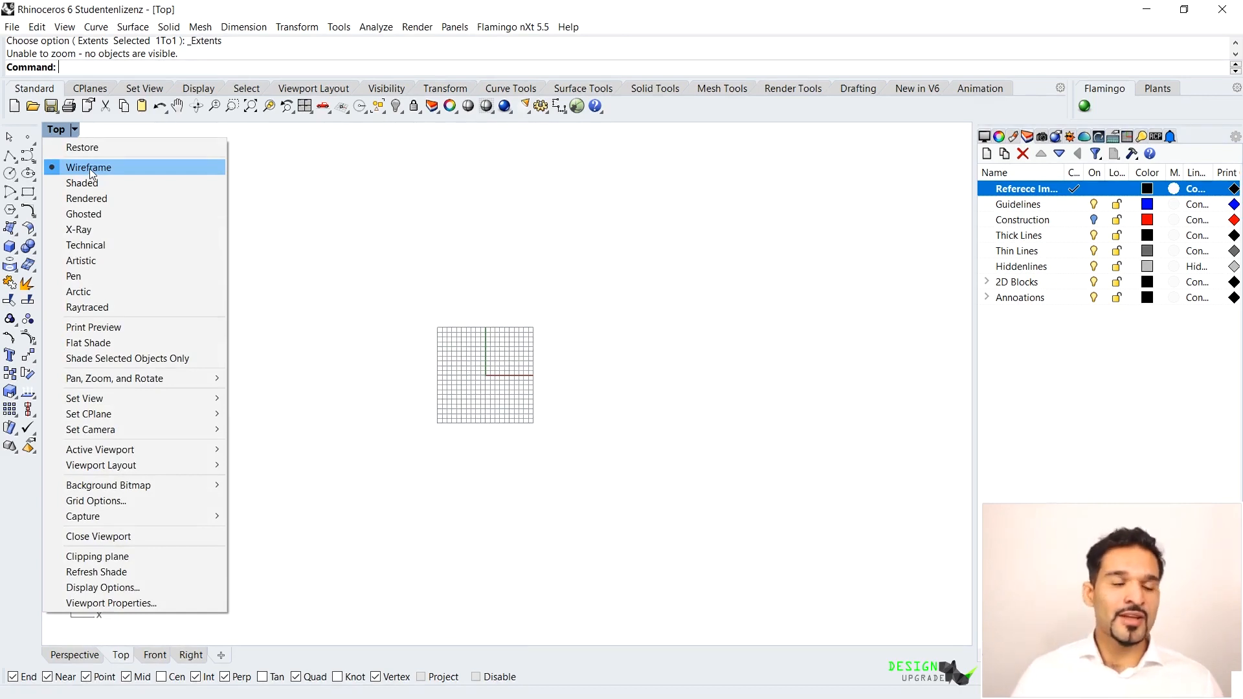
pyautogui.click(397, 325)
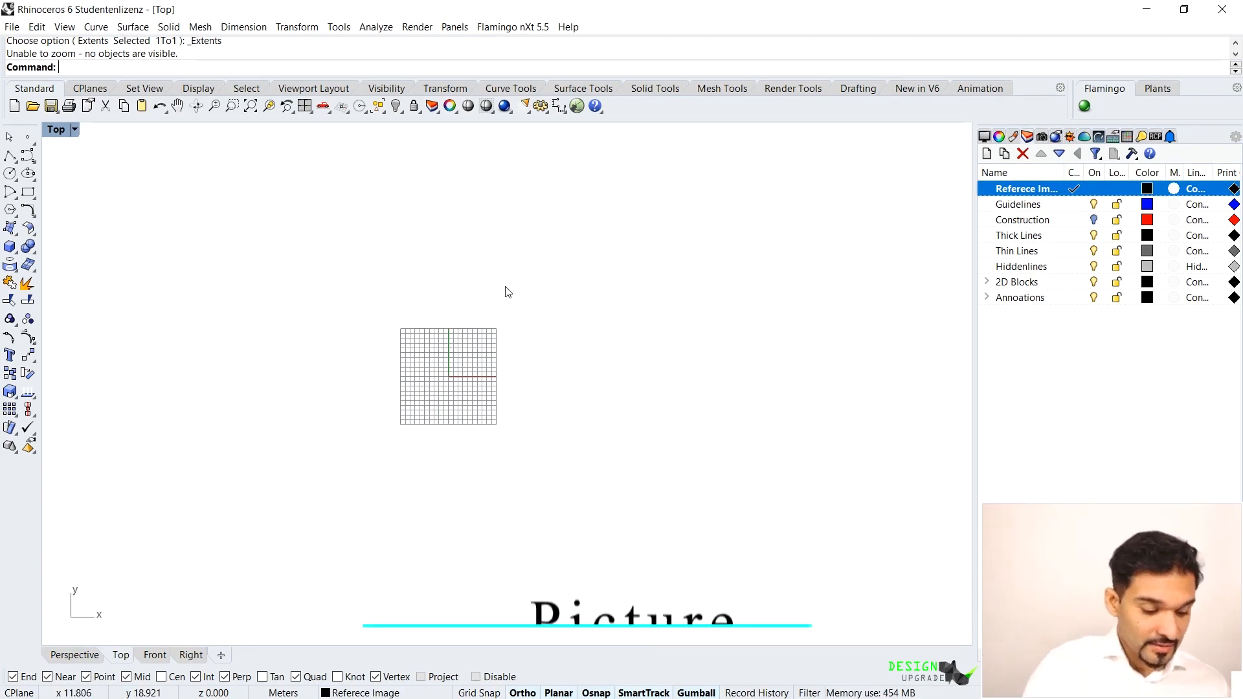
# Step: Use Picture to place the drawing sheet d1f45032716571.569077f0120e1 in the empty space beyond the grid's upper-right corner
pyautogui.write('Picture')
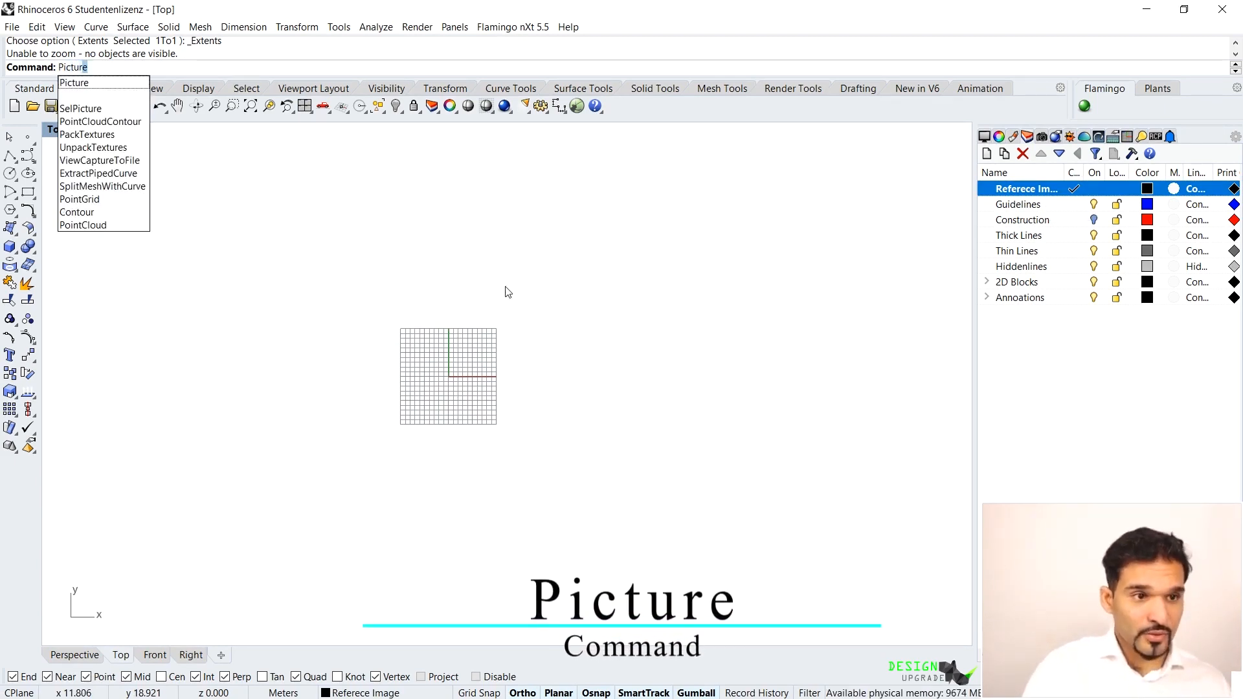
pyautogui.press('Return')
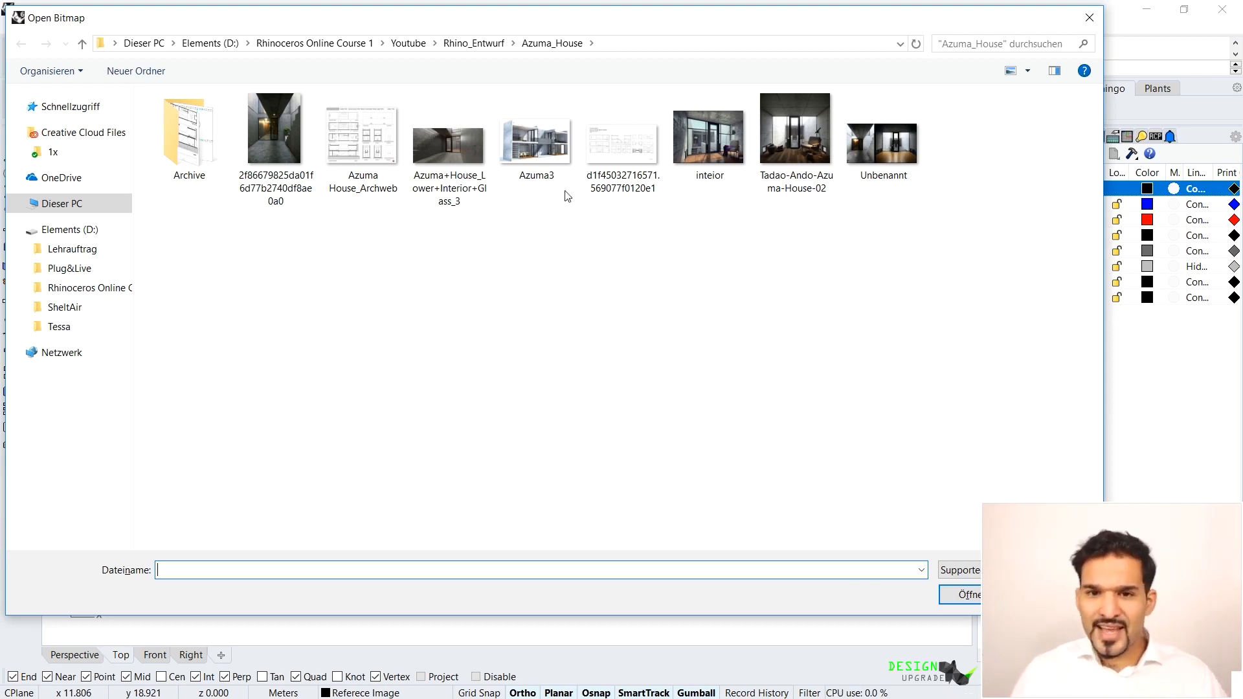
pyautogui.click(604, 143)
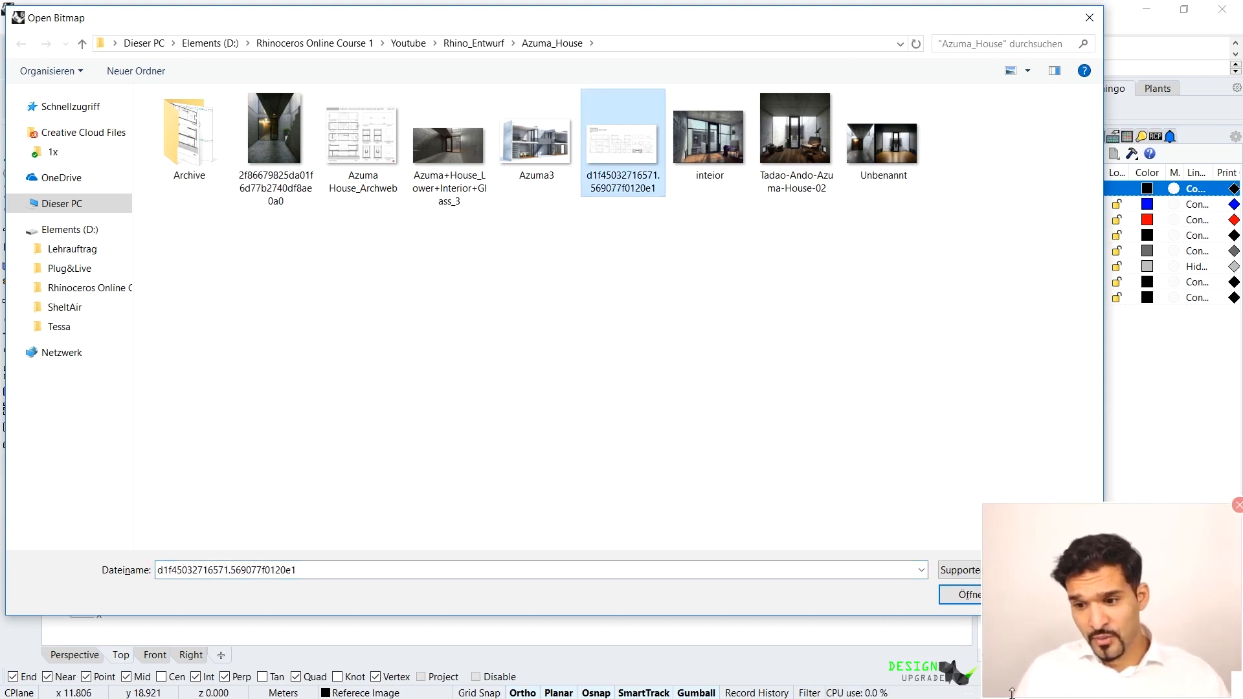
pyautogui.click(965, 594)
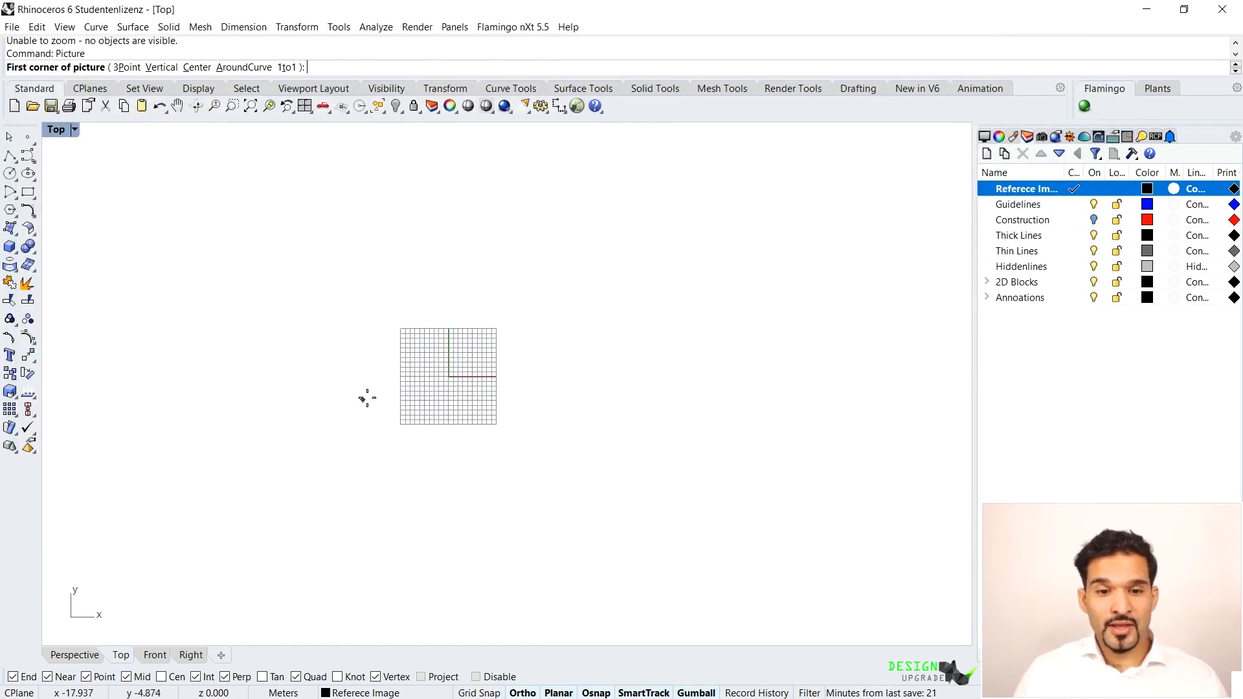
pyautogui.scroll(5, 431, 400)
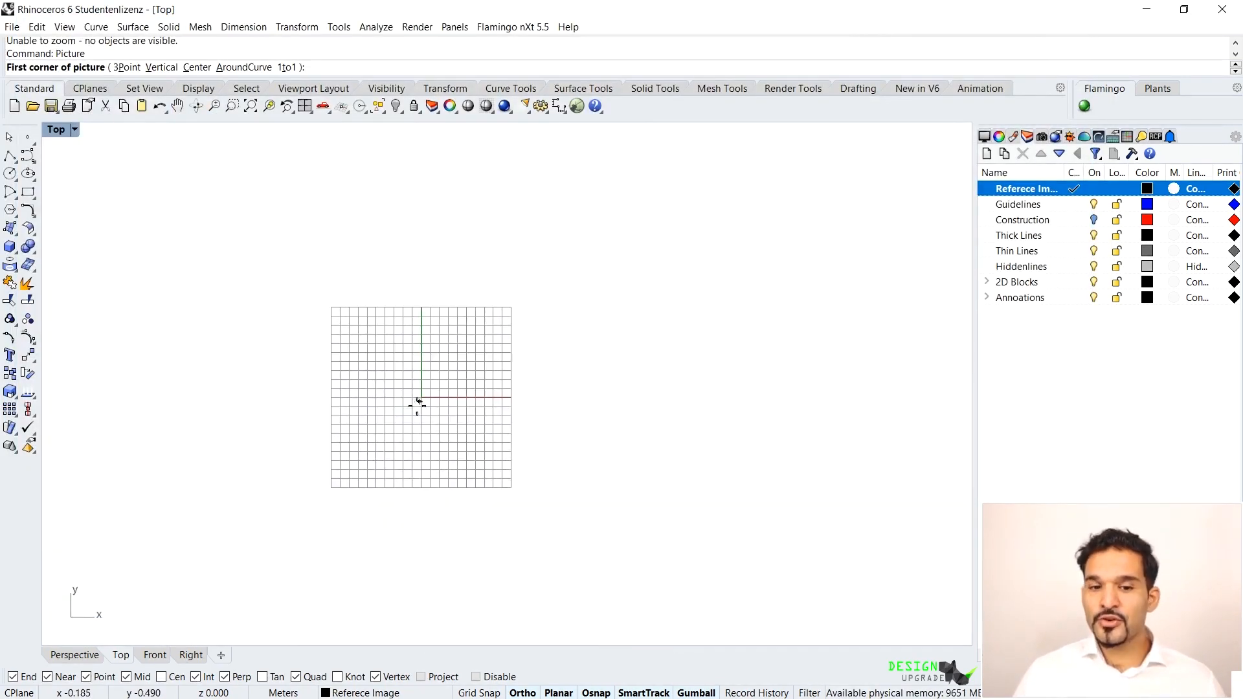
pyautogui.scroll(-10, 428, 401)
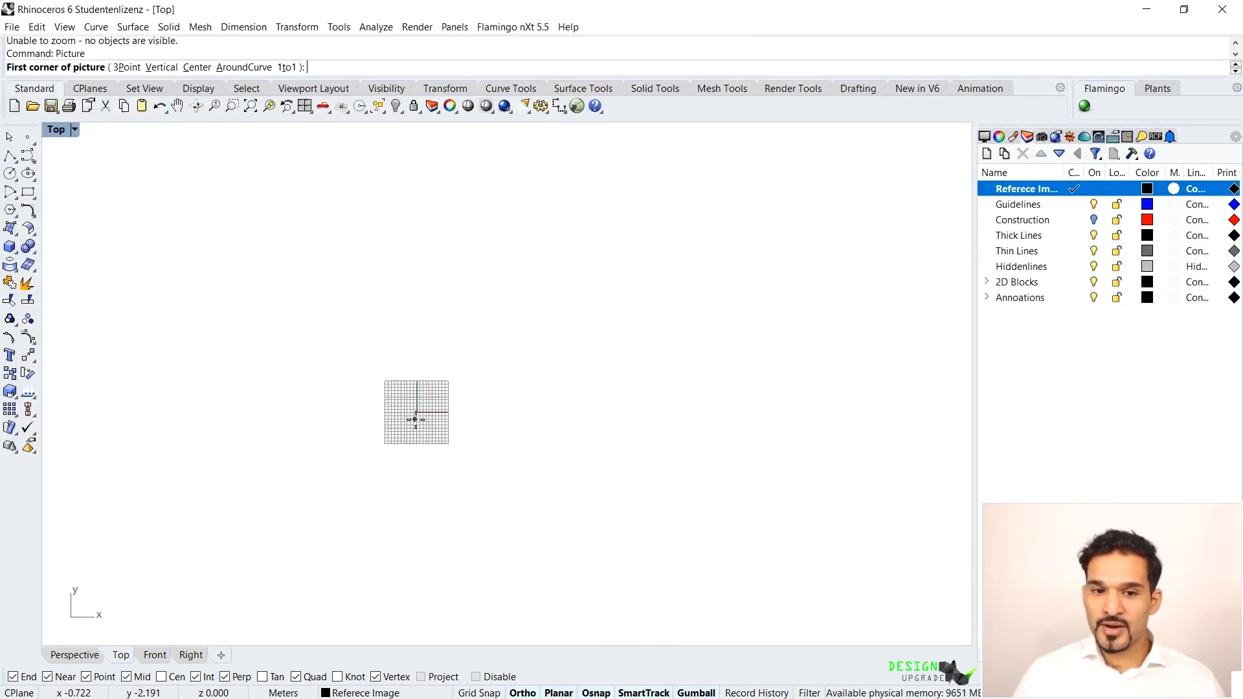
pyautogui.scroll(3, 479, 353)
pyautogui.click(491, 360)
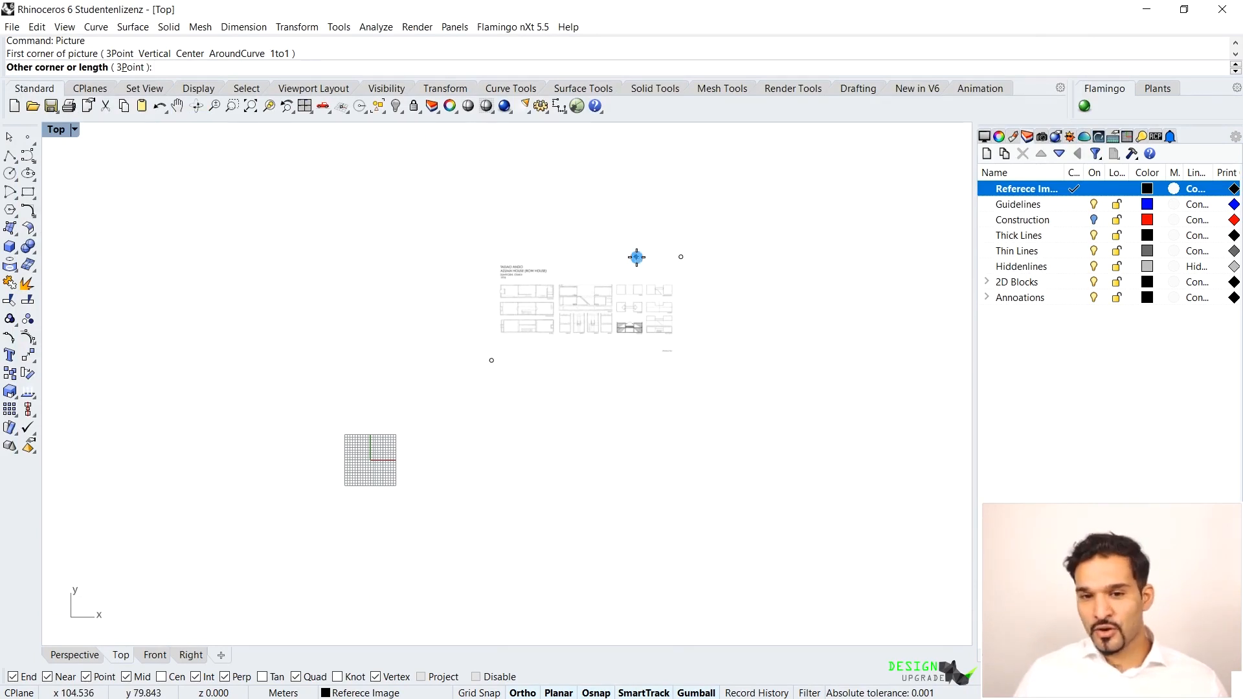
pyautogui.click(637, 257)
# Step: Make the Construction layer the current layer
pyautogui.scroll(5, 578, 295)
pyautogui.scroll(10, 396, 310)
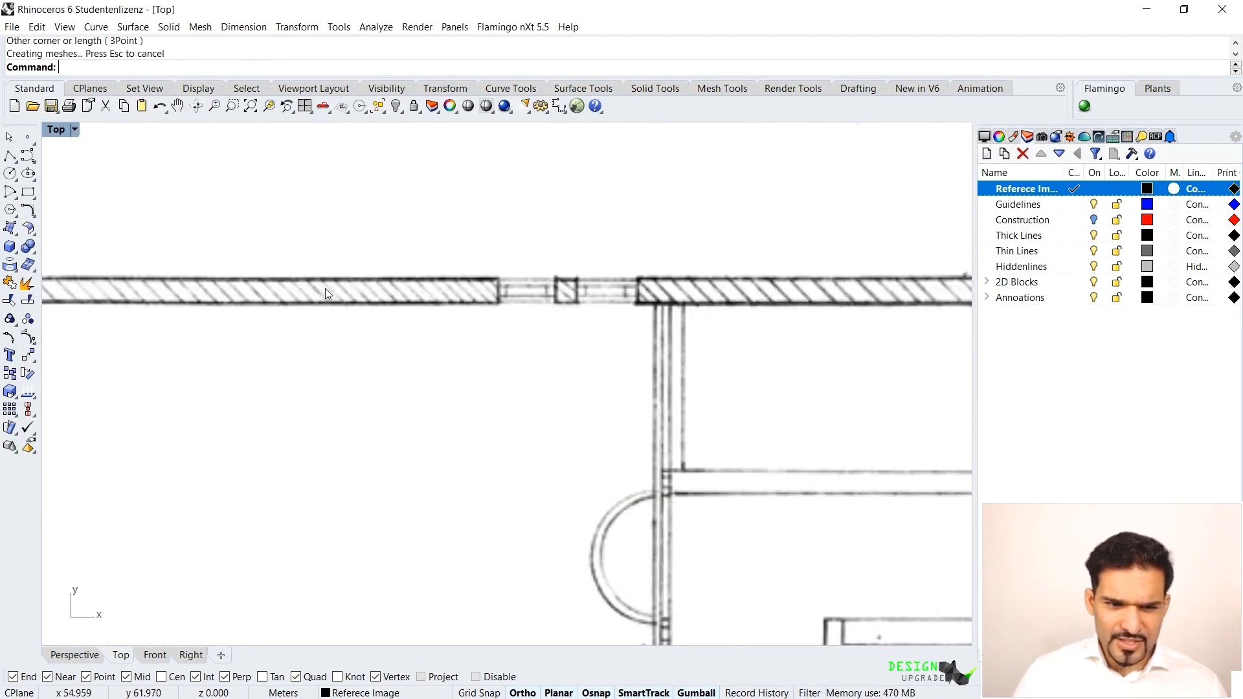
pyautogui.scroll(-12, 455, 305)
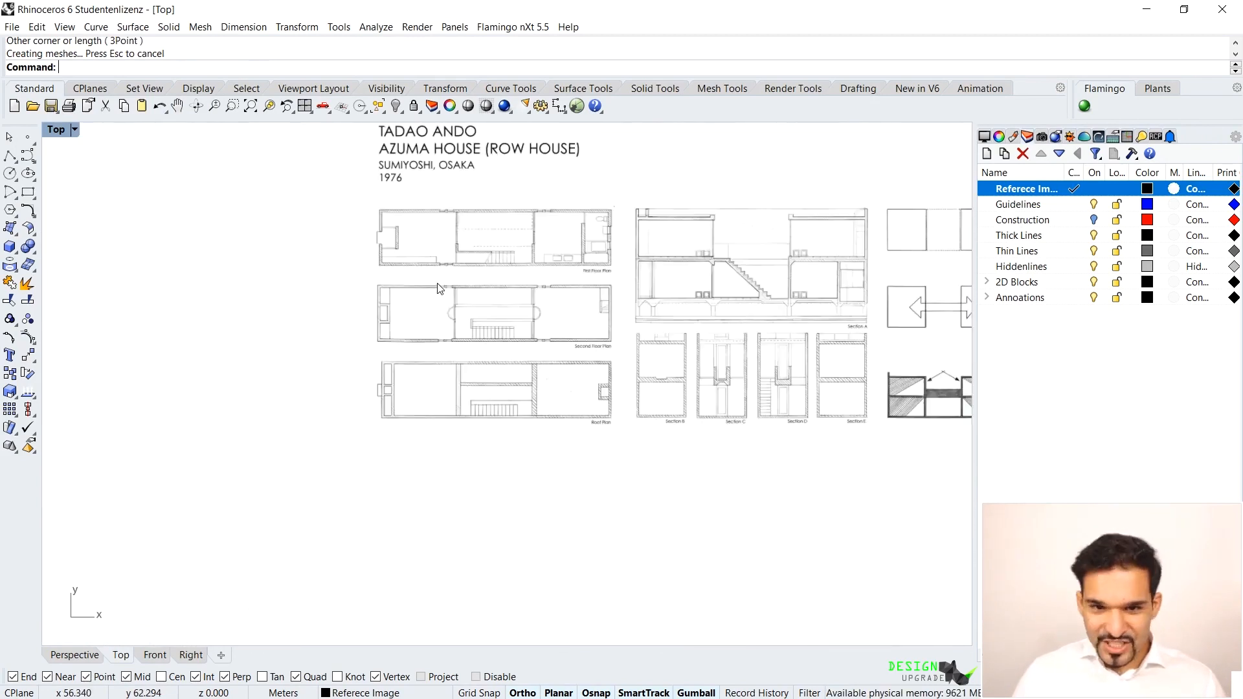
pyautogui.scroll(3, 451, 288)
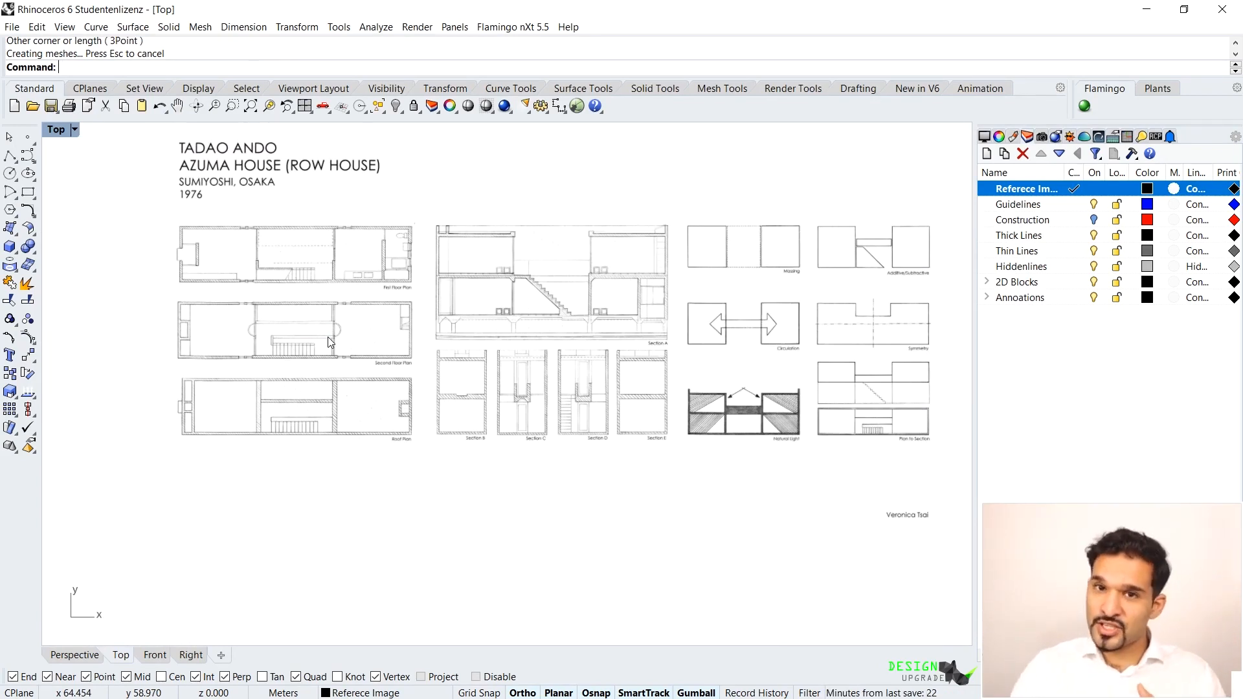
pyautogui.scroll(3, 397, 403)
pyautogui.write('REc')
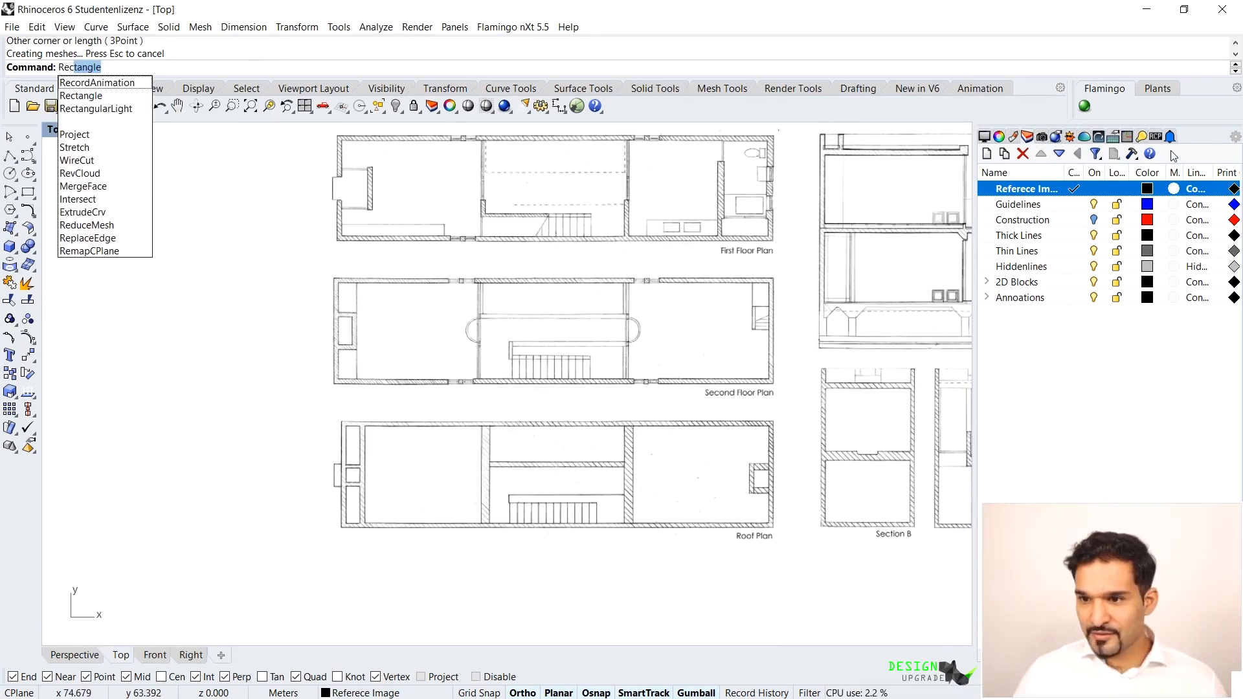
pyautogui.click(1075, 221)
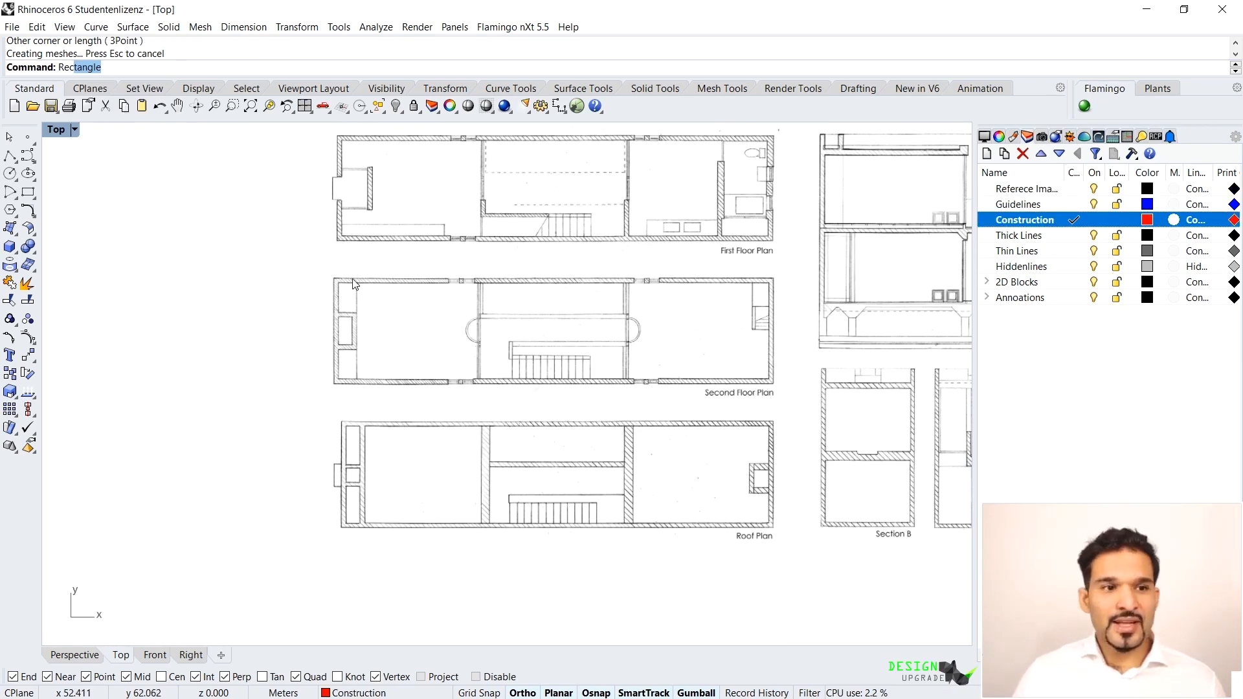
# Step: Draw a rectangle over the left room of the Second Floor Plan, from the outer lower-left corner to the upper end of the room's glazed wall
pyautogui.press('Return')
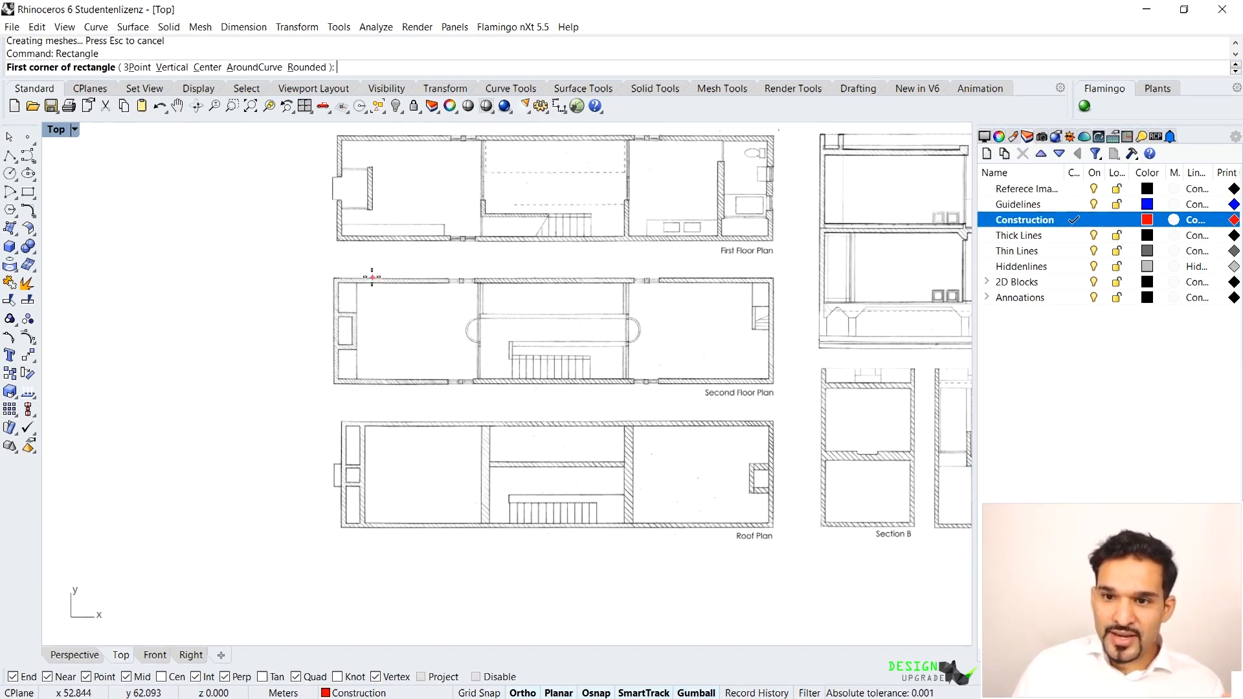
pyautogui.scroll(-6, 372, 276)
pyautogui.moveTo(714, 281); pyautogui.dragTo(647, 281, button='right')
pyautogui.scroll(10, 615, 273)
pyautogui.scroll(-4, 647, 282)
pyautogui.moveTo(478, 263); pyautogui.dragTo(756, 311, button='right')
pyautogui.scroll(10, 359, 419)
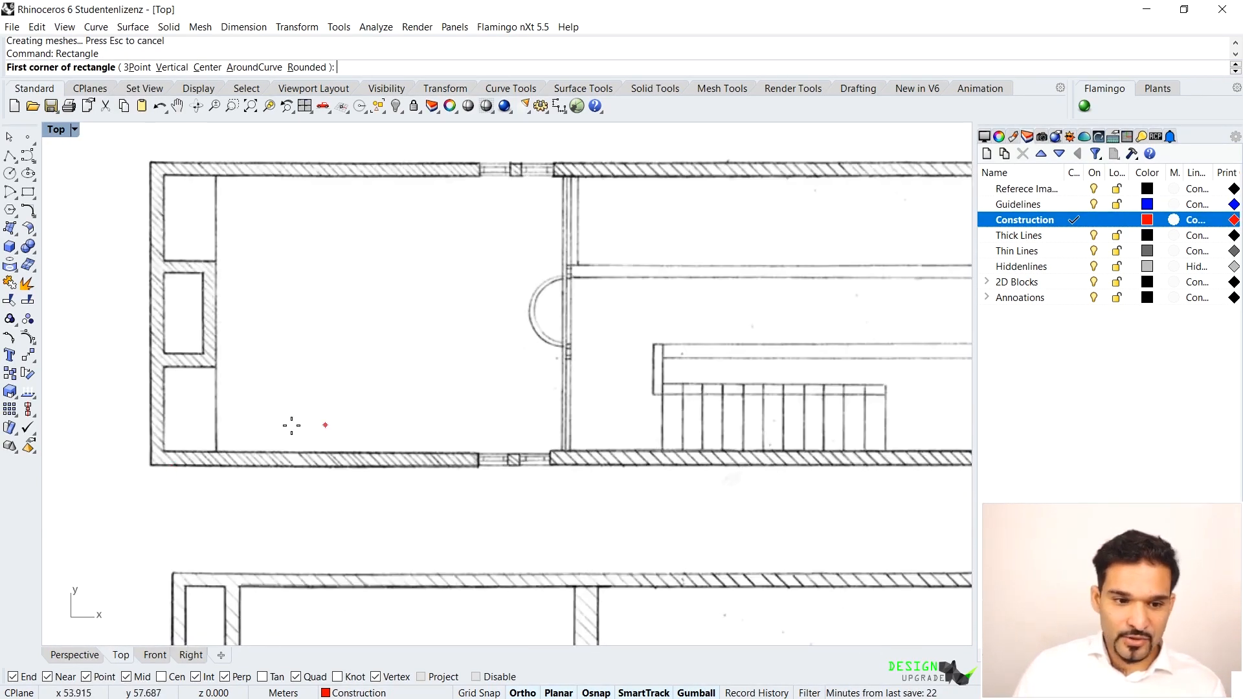
pyautogui.click(150, 465)
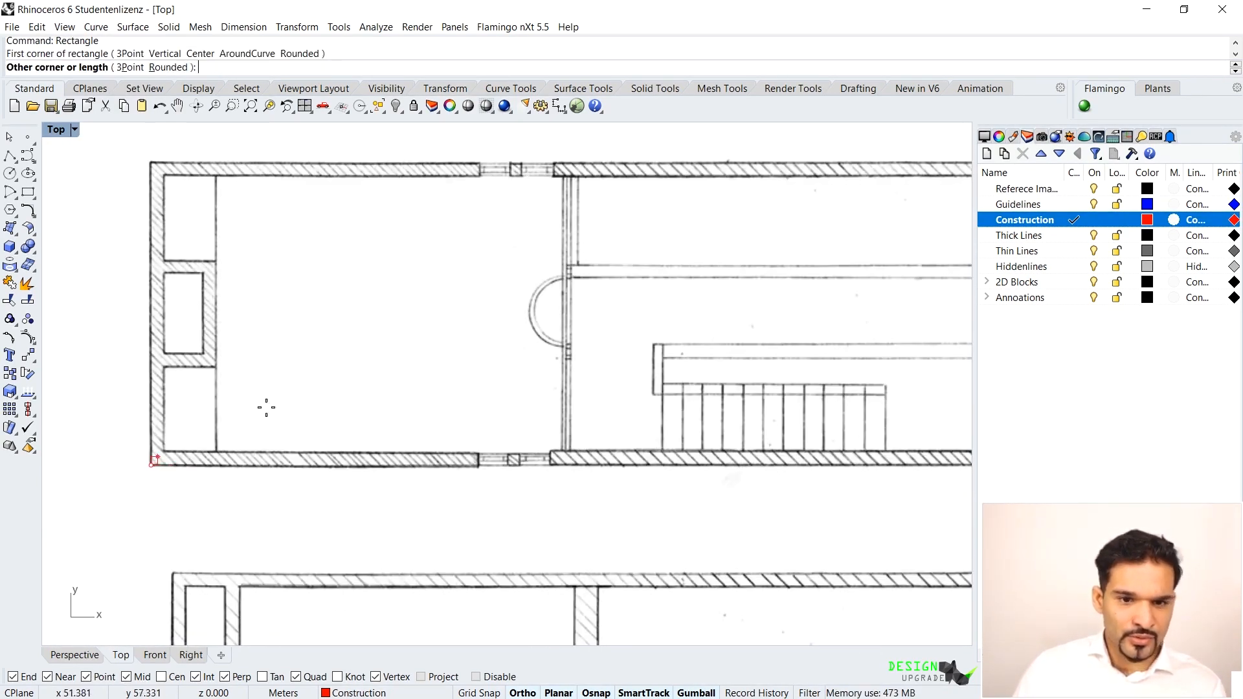
pyautogui.click(569, 163)
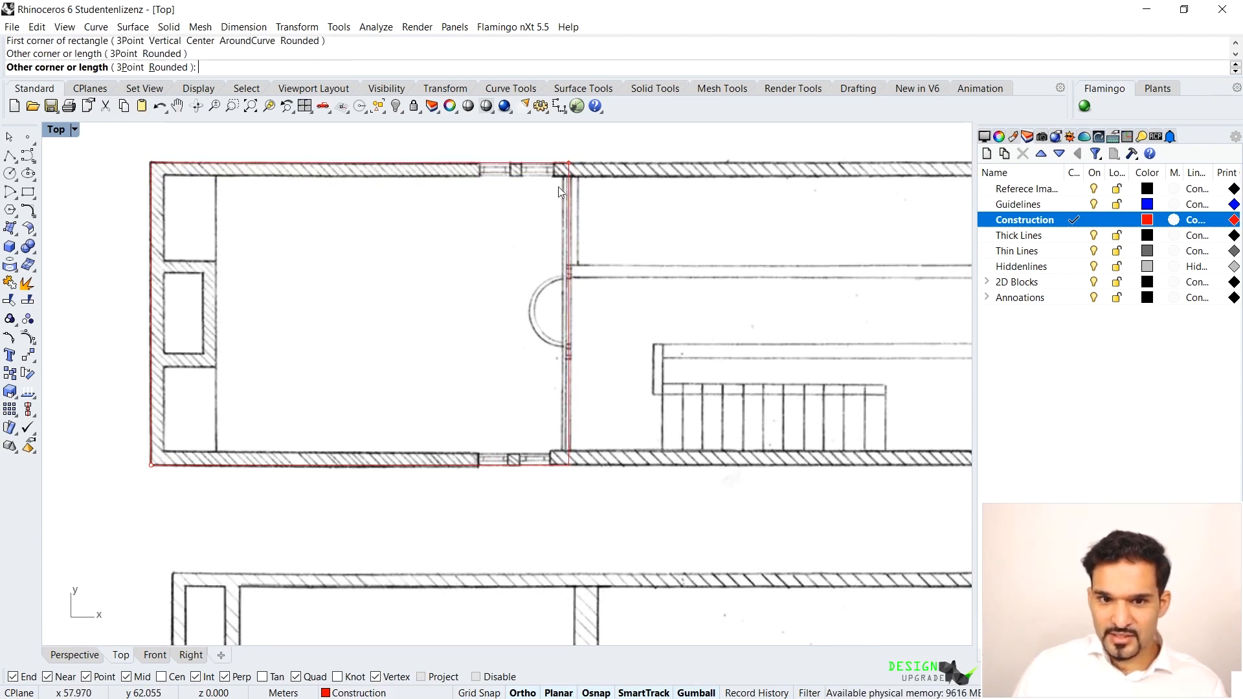
# Step: Copy the rectangle end to end over the middle and right bays of the Second Floor Plan
pyautogui.moveTo(632, 181); pyautogui.dragTo(478, 222)
pyautogui.hotkey('ctrl', 'z')
pyautogui.click(570, 189)
pyautogui.click(615, 230)
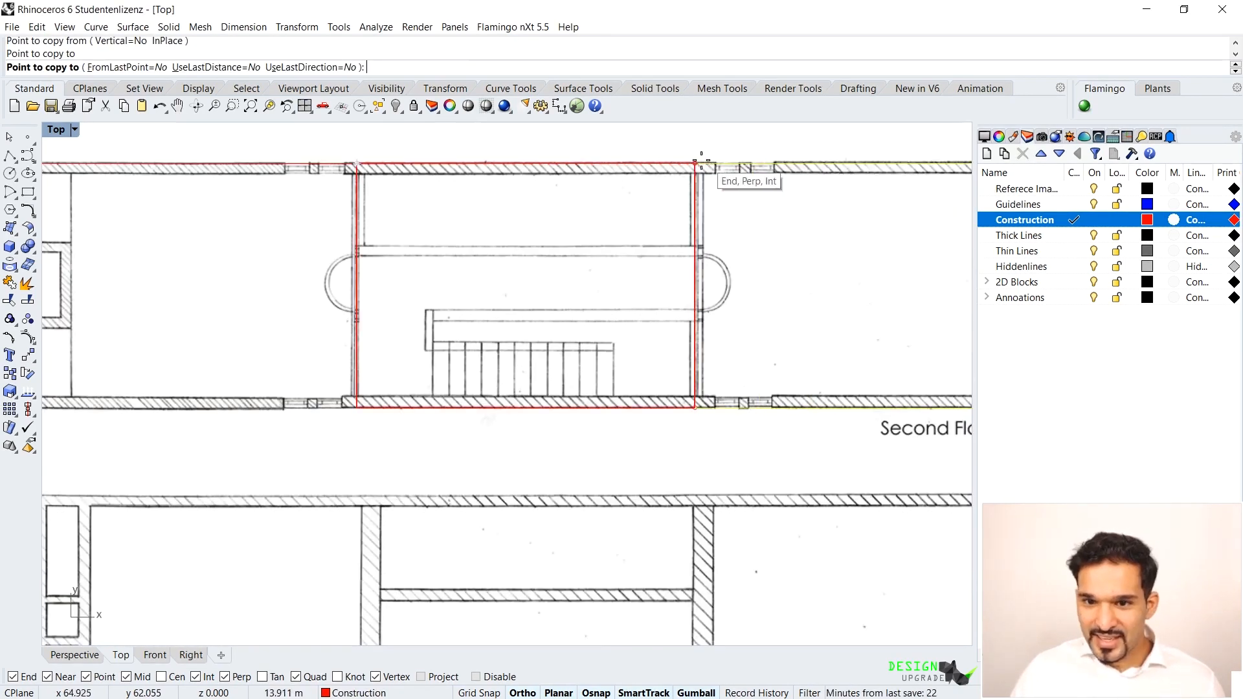
pyautogui.scroll(-8, 547, 163)
pyautogui.press('Escape')
pyautogui.press('Escape')
pyautogui.scroll(14, 763, 173)
pyautogui.scroll(-8, 795, 208)
pyautogui.scroll(-3, 684, 239)
pyautogui.scroll(3, 440, 249)
pyautogui.scroll(-5, 751, 270)
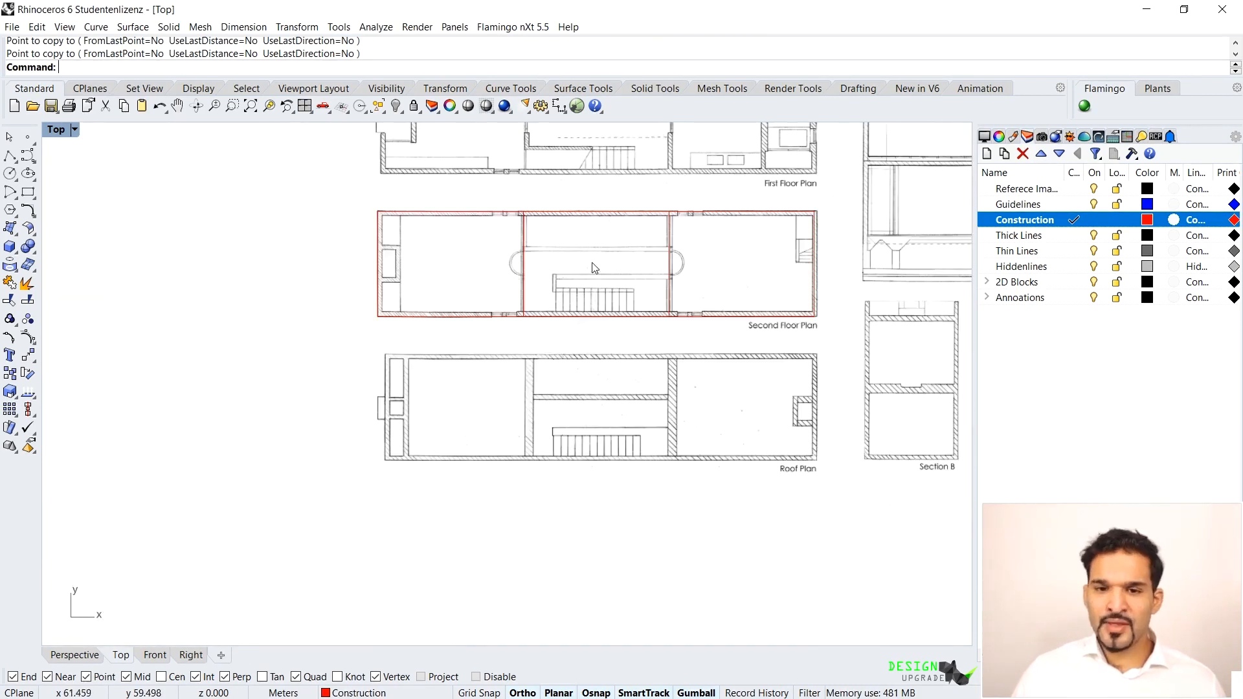
# Step: Delete the three red construction rectangles from the Second Floor Plan
pyautogui.scroll(4, 600, 271)
pyautogui.click(710, 197)
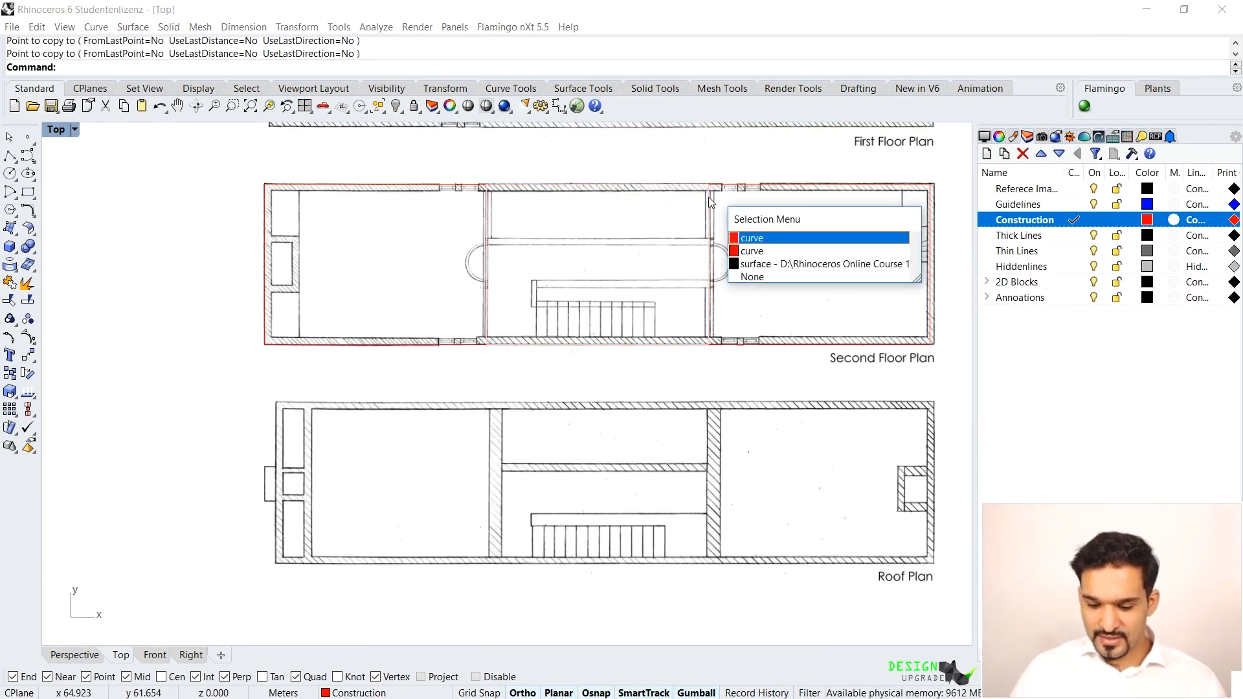
pyautogui.click(735, 237)
pyautogui.press('Delete')
pyautogui.click(729, 188)
pyautogui.click(755, 231)
pyautogui.press('Delete')
pyautogui.click(482, 188)
pyautogui.click(500, 236)
pyautogui.press('Delete')
pyautogui.scroll(3, 261, 348)
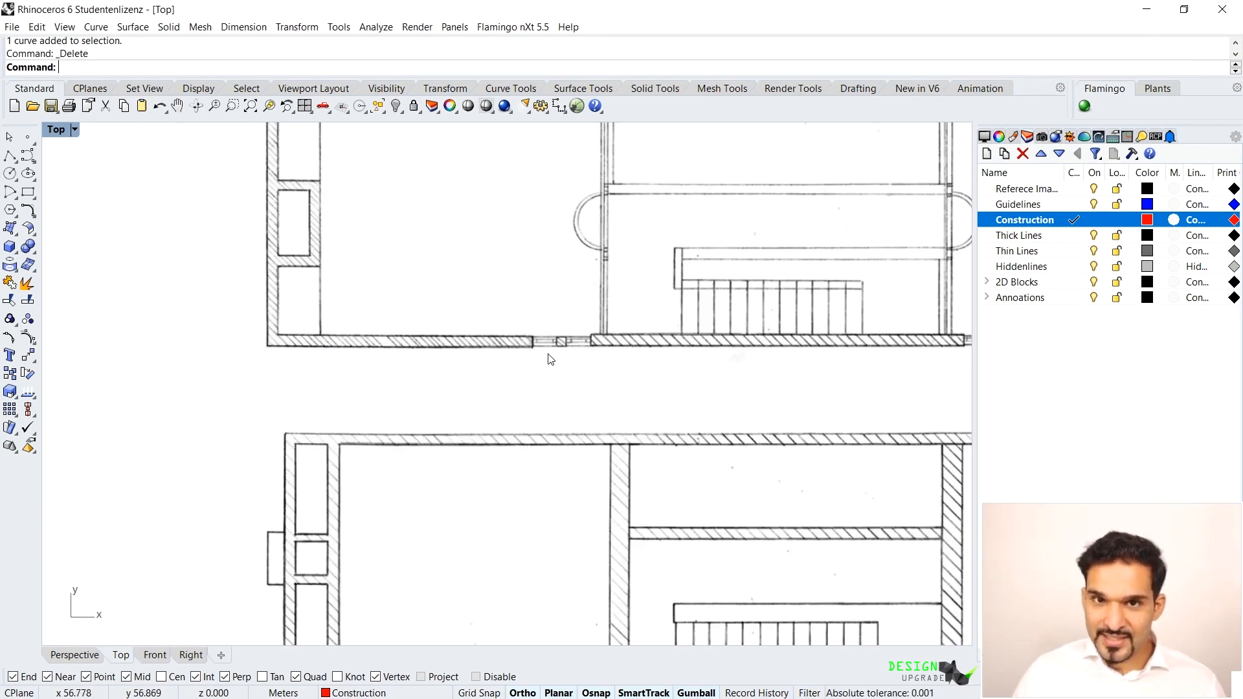
pyautogui.scroll(-5, 300, 349)
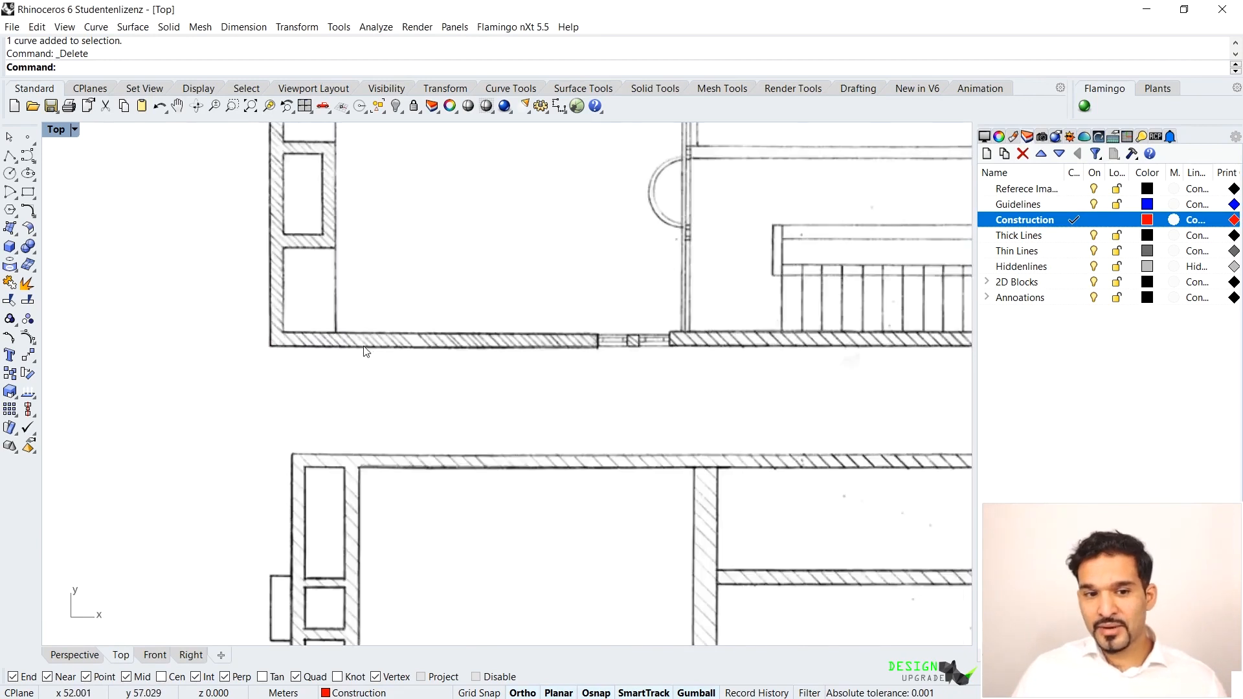
pyautogui.scroll(5, 335, 215)
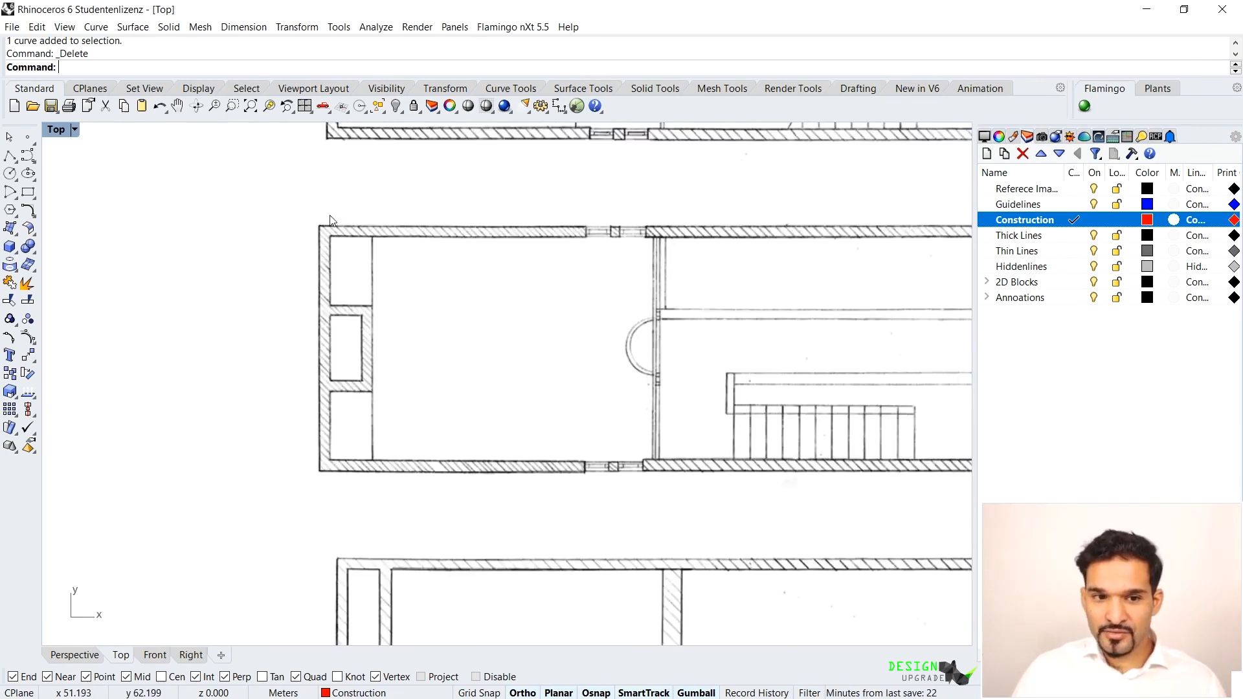
pyautogui.scroll(-5, 357, 304)
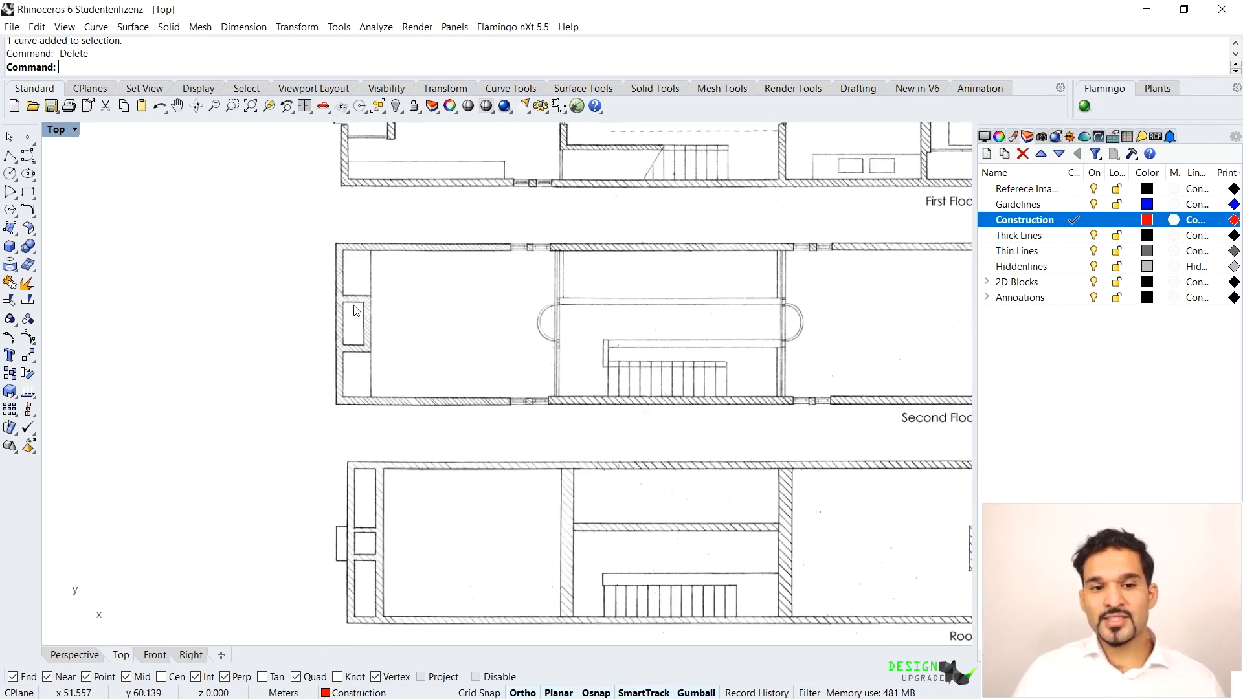
pyautogui.scroll(4, 356, 311)
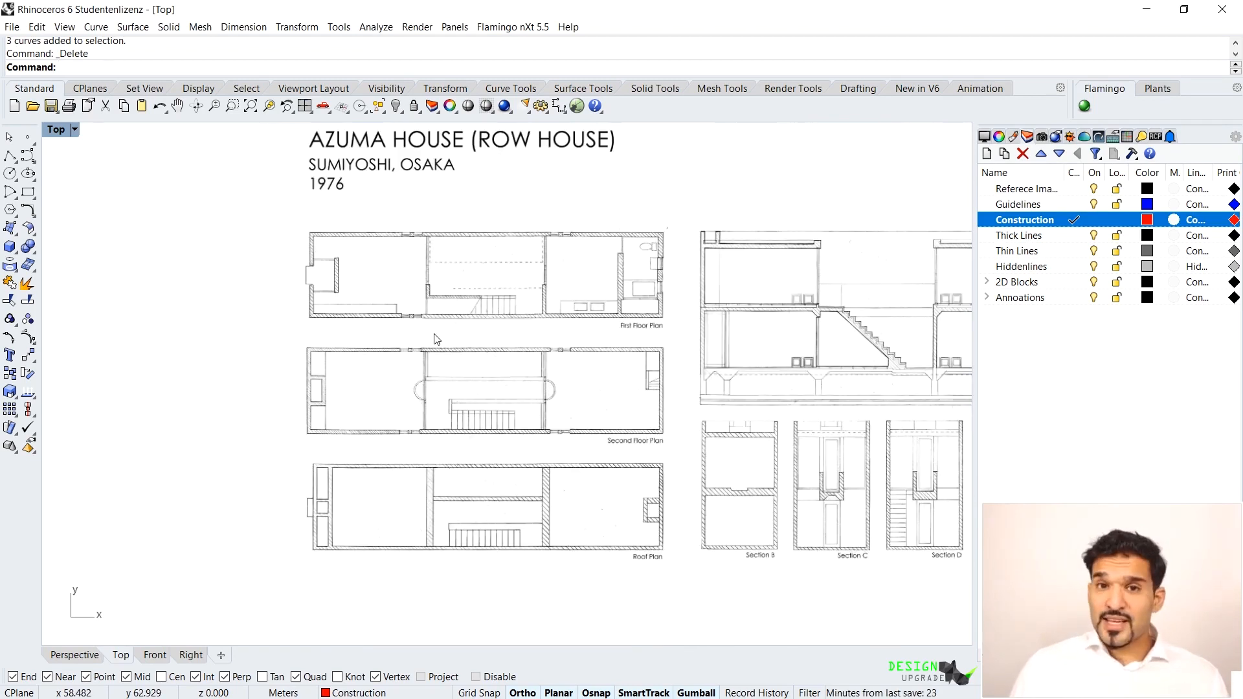
# Step: Draw a rectangle with its first corner at the origin, 4.7 m long and 3.3 m wide
pyautogui.scroll(-5, 654, 244)
pyautogui.scroll(6, 358, 511)
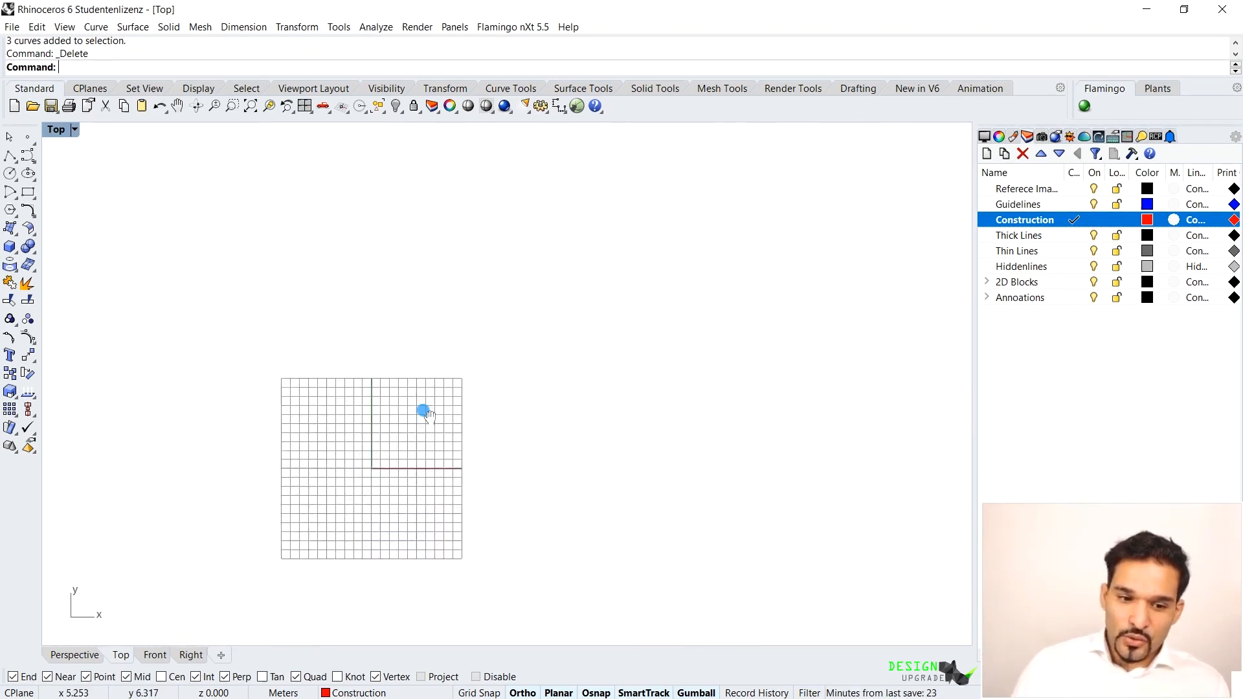
pyautogui.scroll(1, 425, 411)
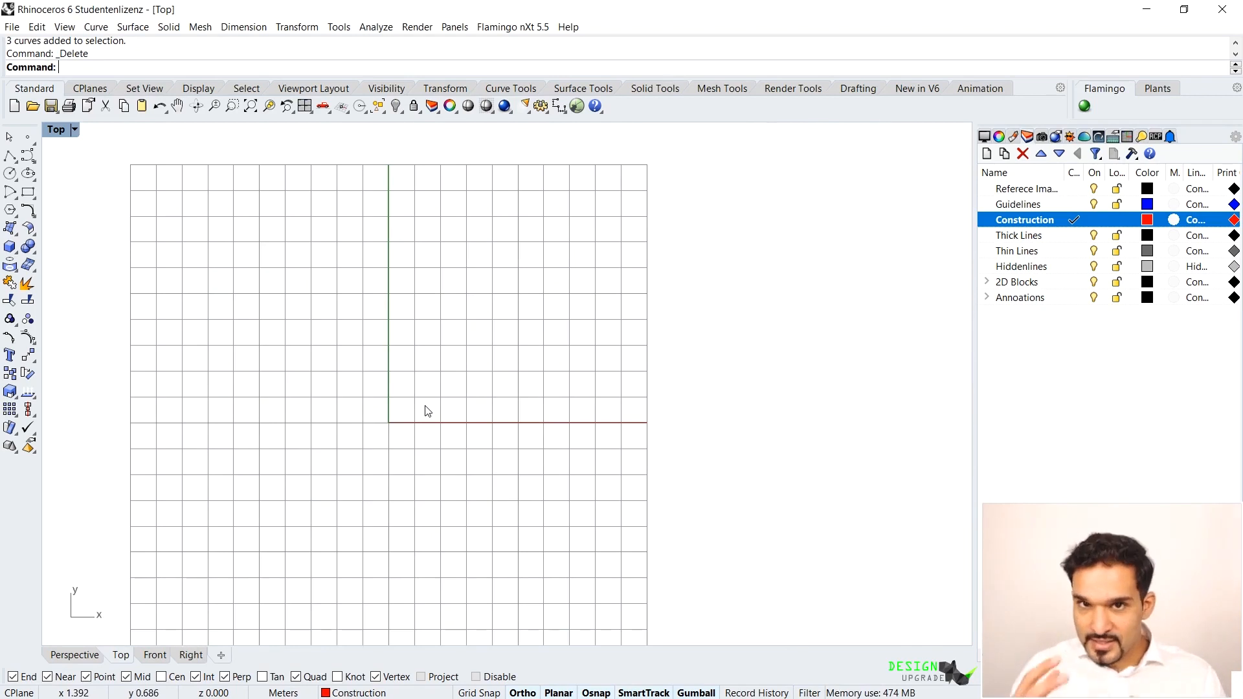
pyautogui.write('Rectangle')
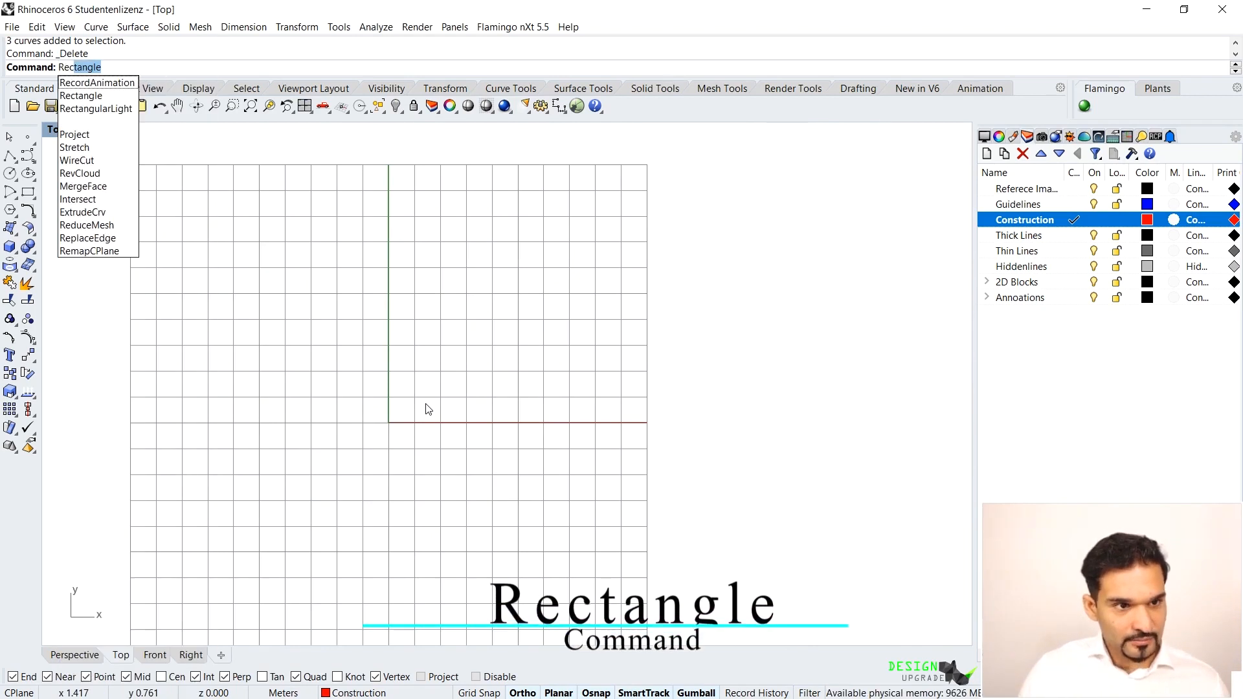
pyautogui.press('Return')
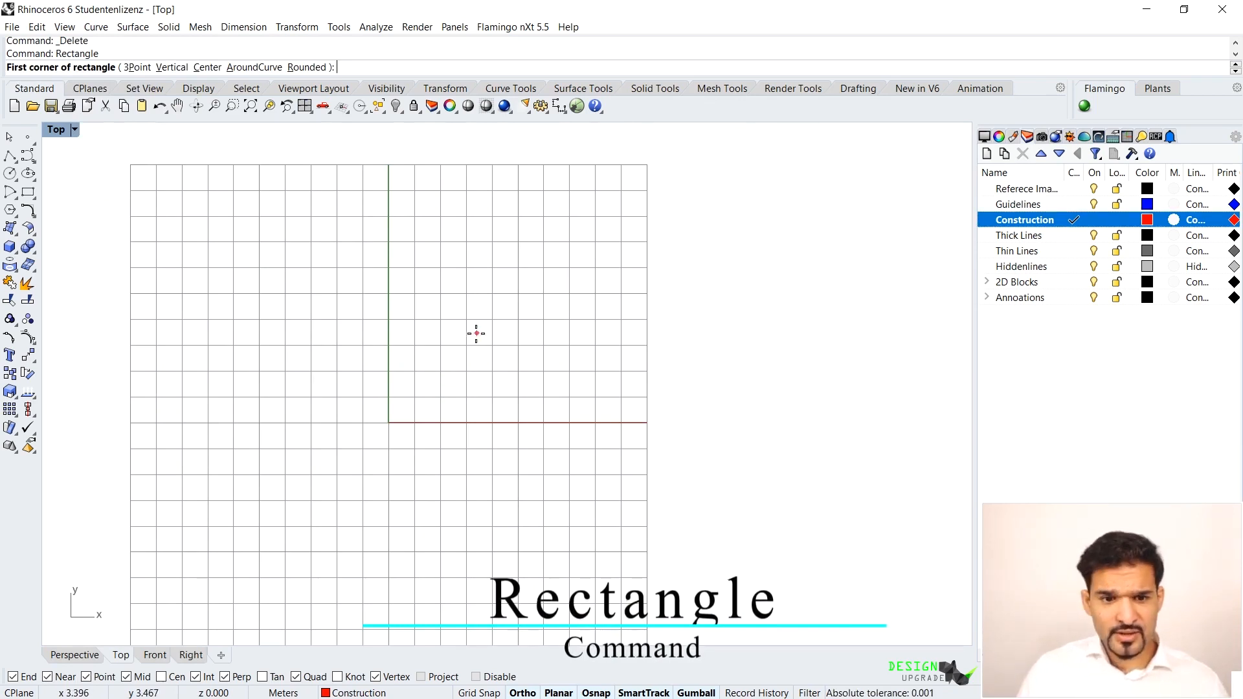
pyautogui.write('0')
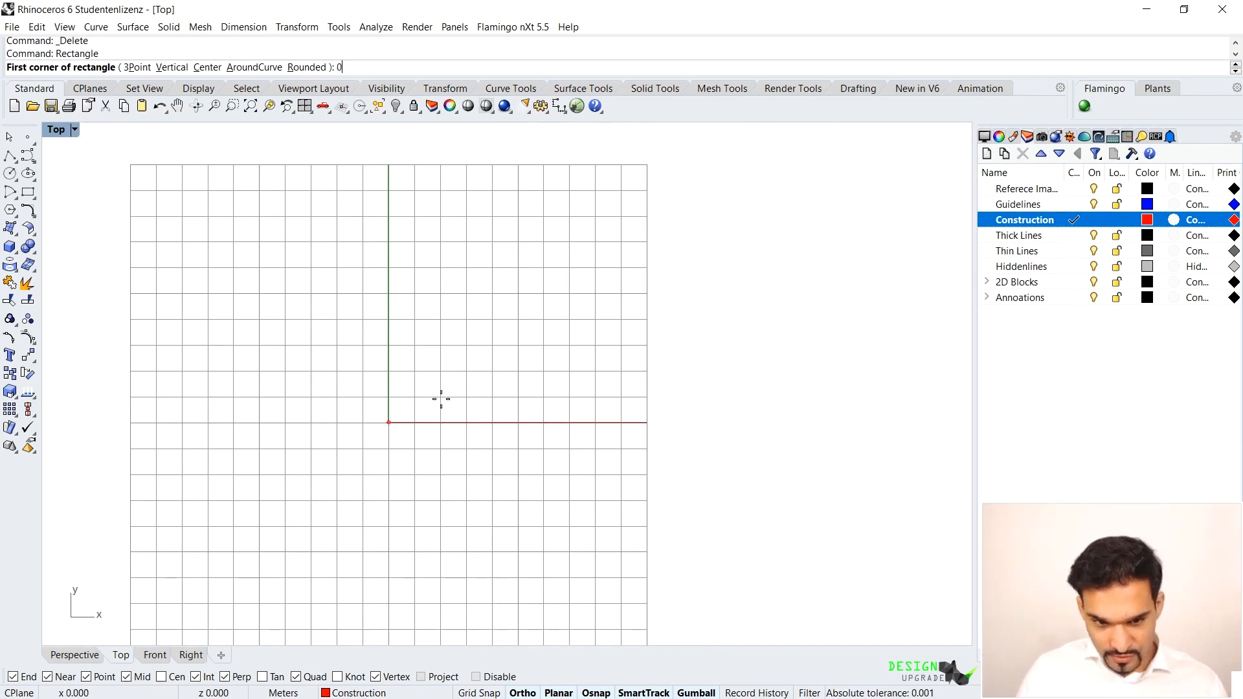
pyautogui.press('Return')
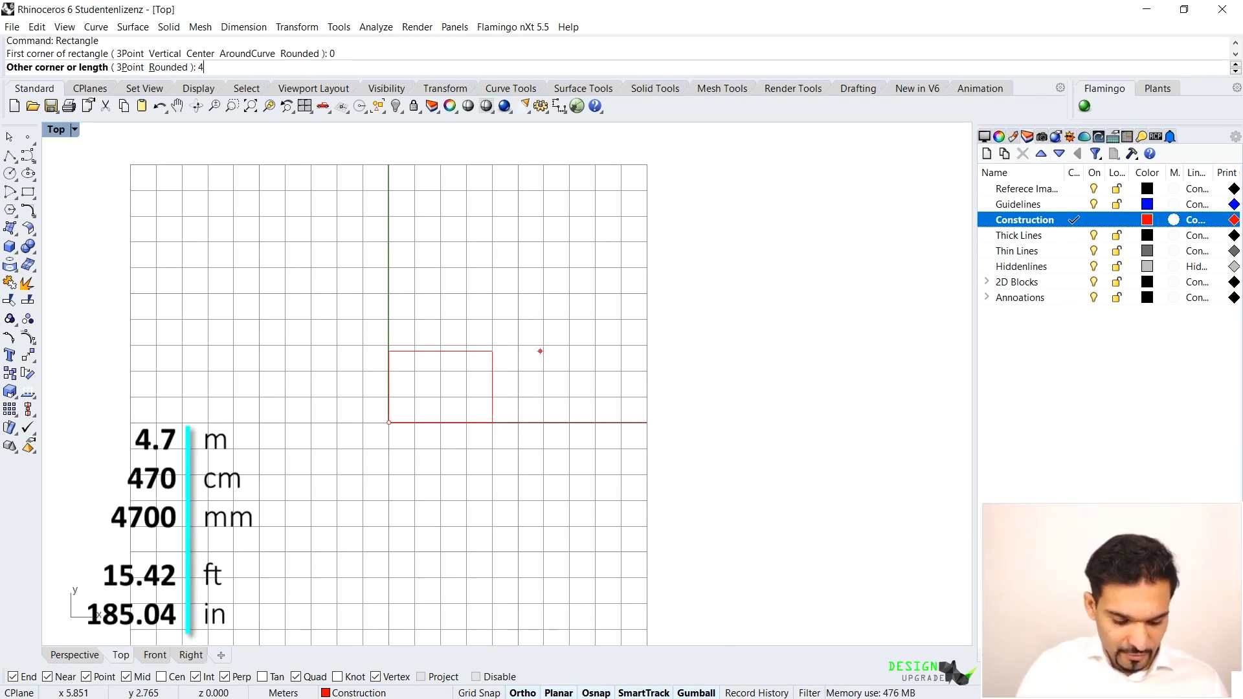
pyautogui.press('Return')
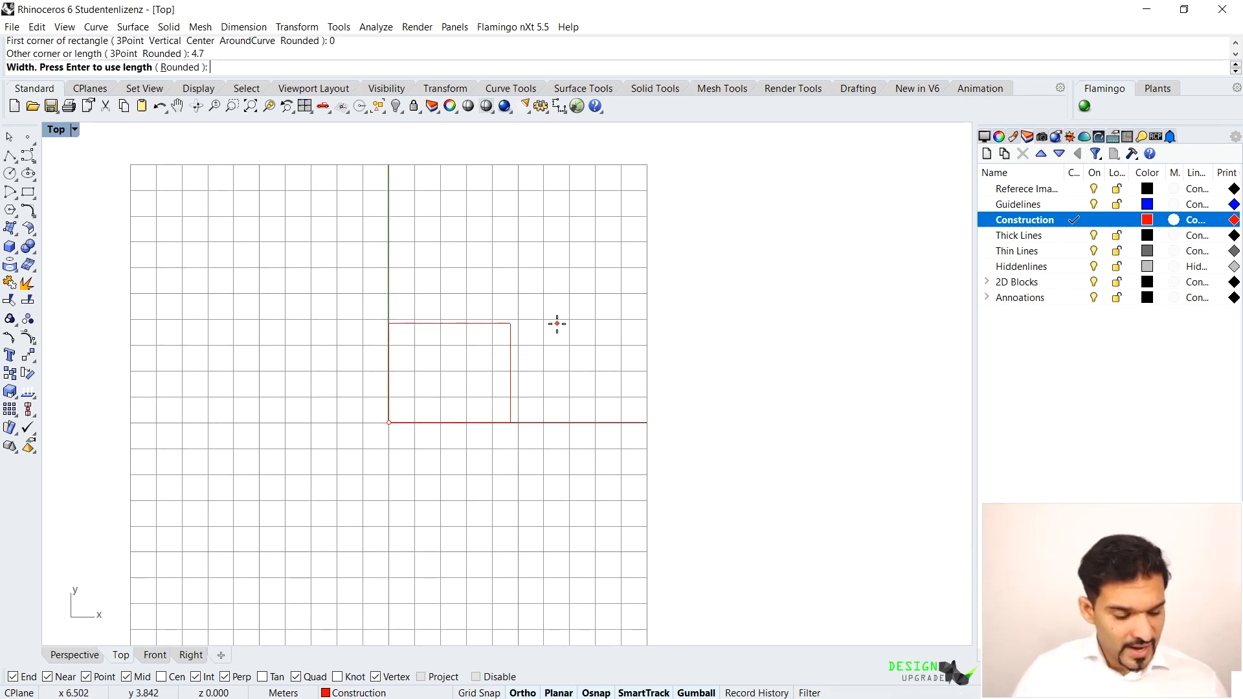
pyautogui.write('3.3')
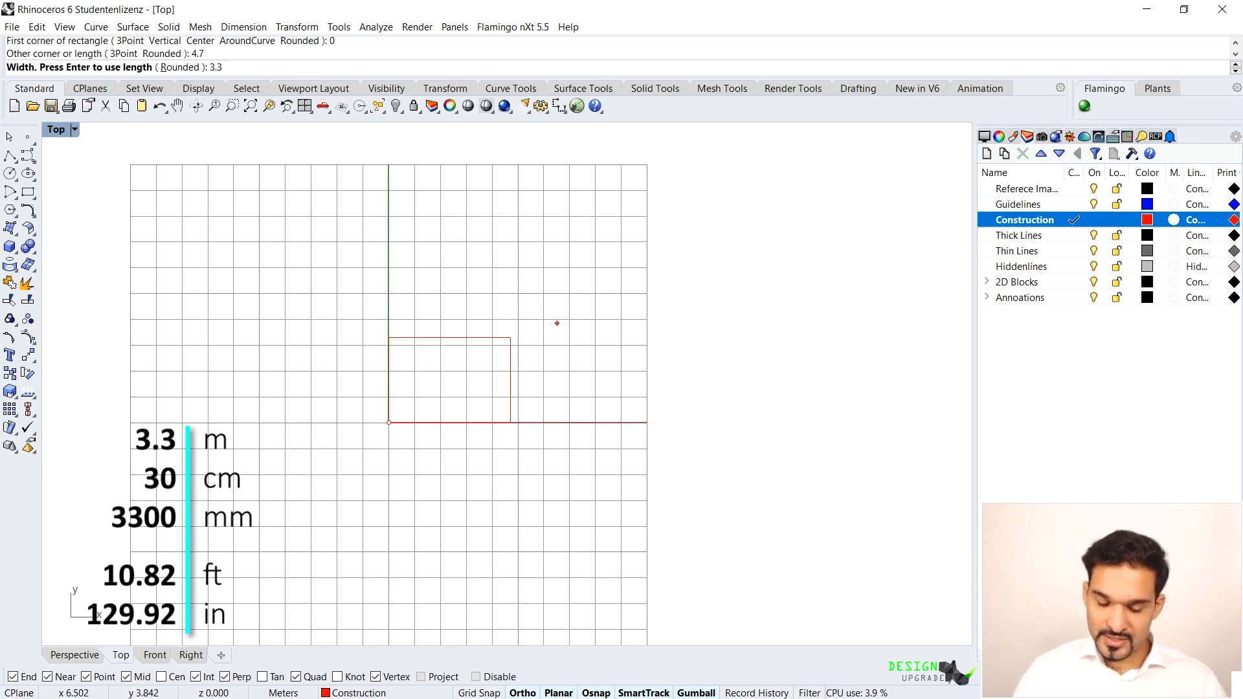
pyautogui.press('Return')
# Step: Create a linear array of the rectangle with 3 items, using its upper-left and upper-right corners as reference points for end-to-end spacing
pyautogui.click(511, 350)
pyautogui.scroll(4, 583, 362)
pyautogui.click(545, 319)
pyautogui.write('ar')
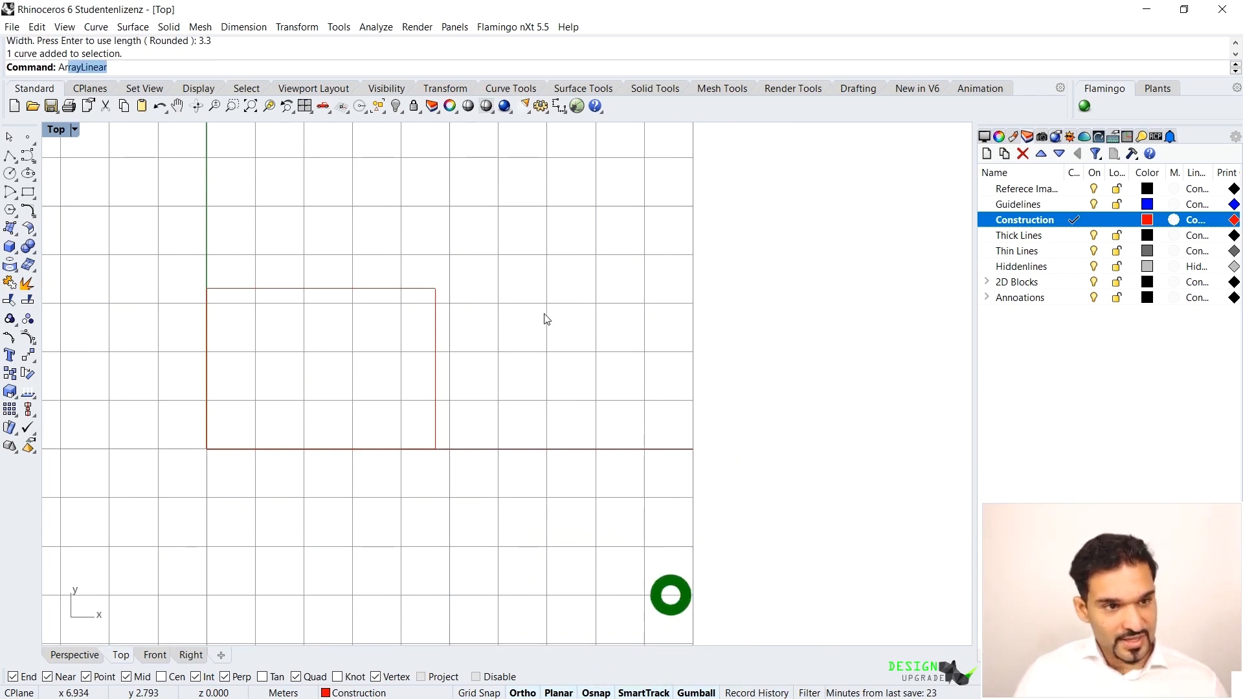
pyautogui.press('Return')
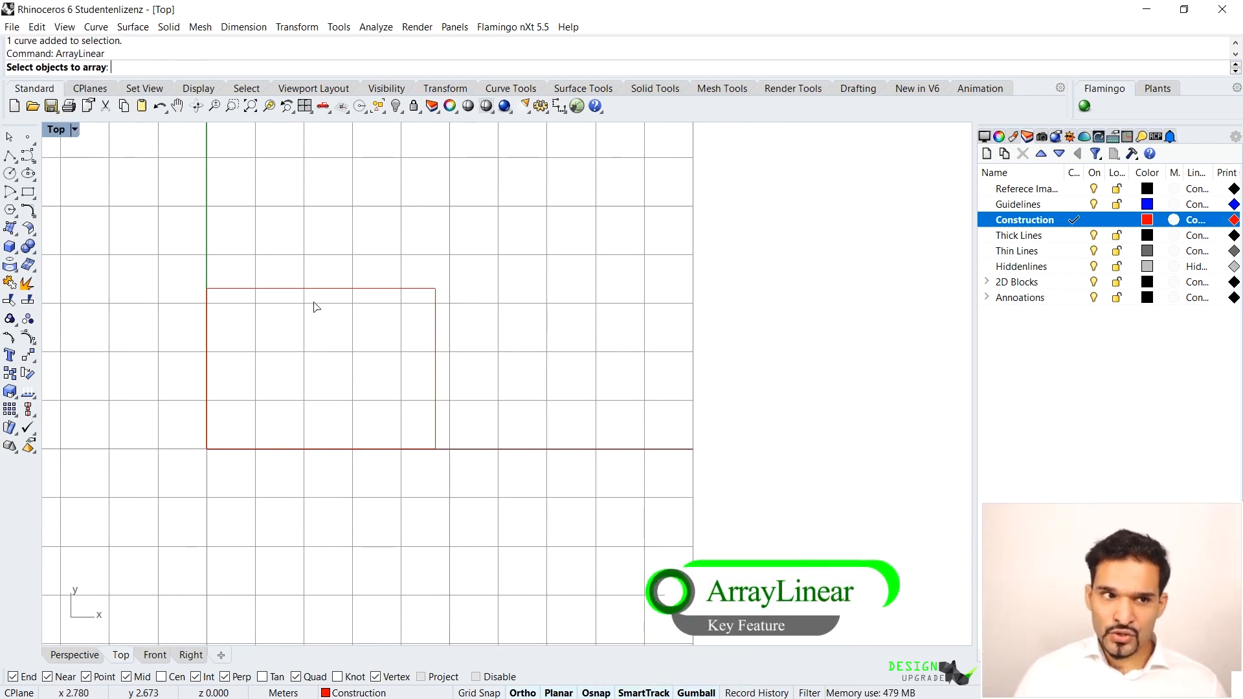
pyautogui.click(378, 289)
pyautogui.press('Return')
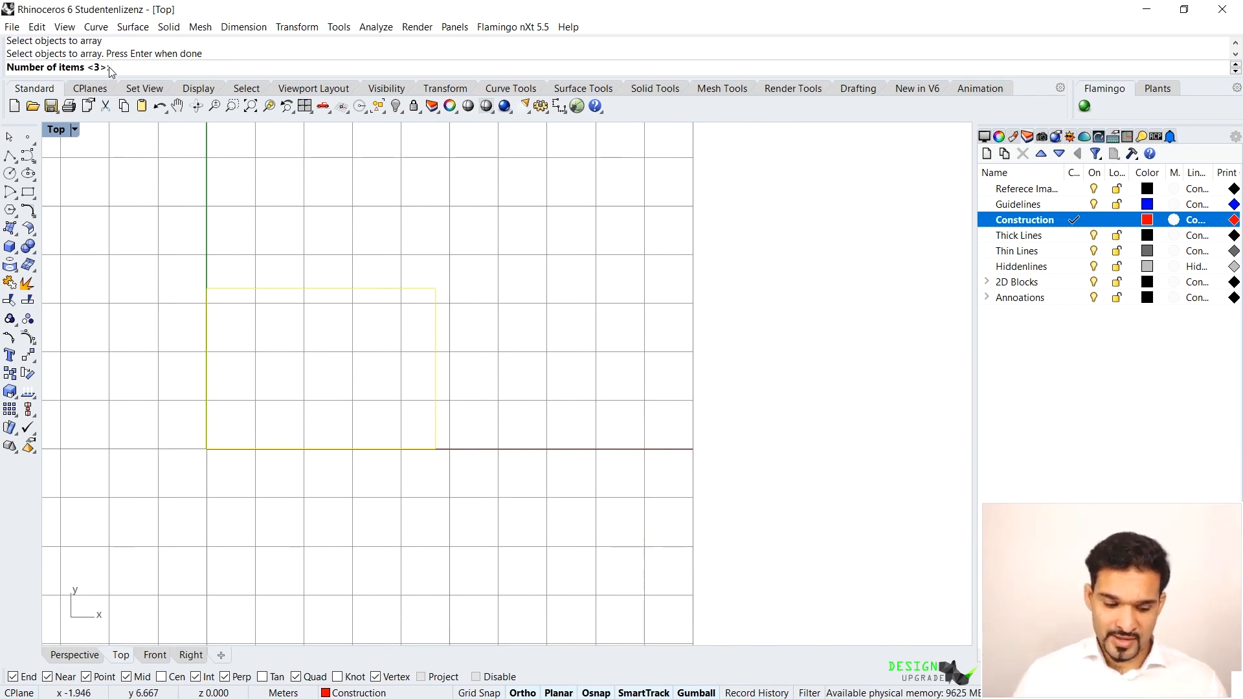
pyautogui.write('3')
pyautogui.press('Return')
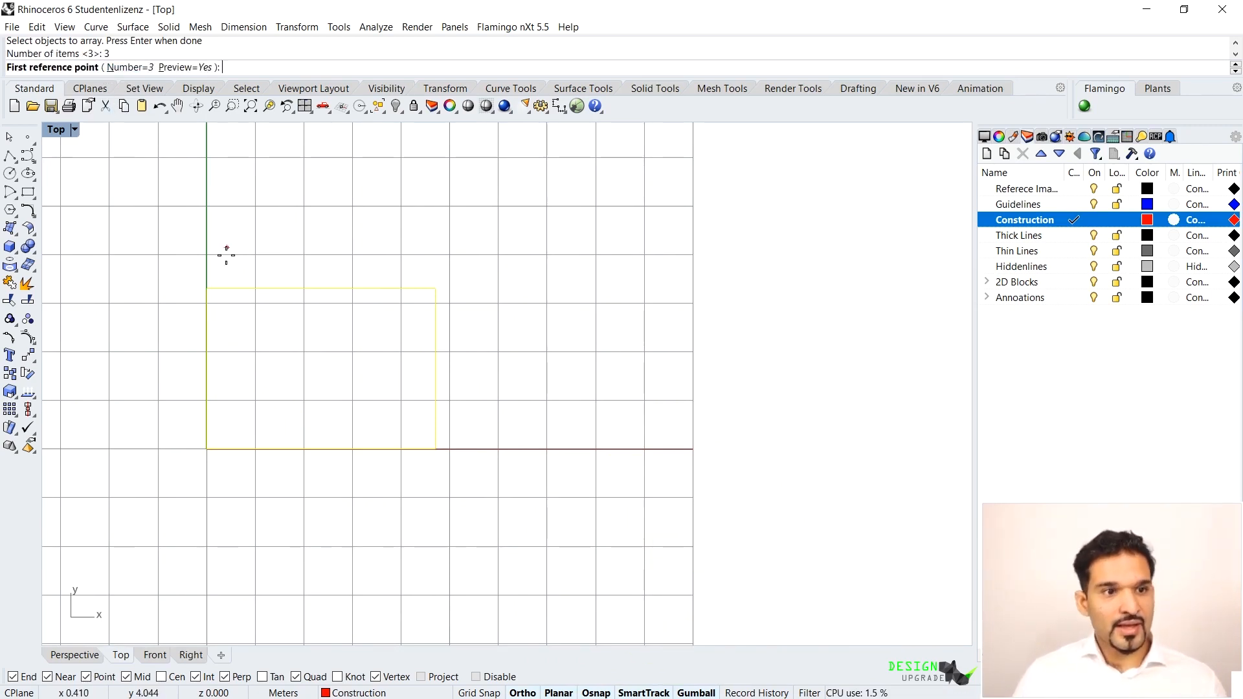
pyautogui.click(208, 285)
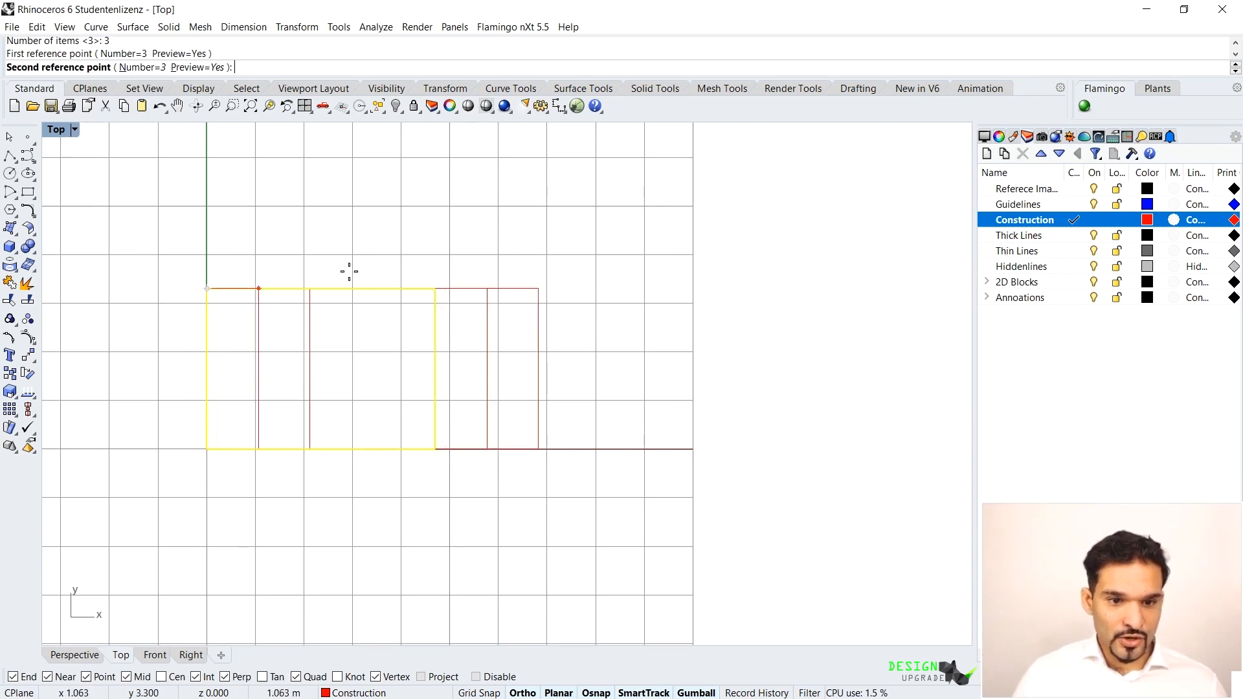
pyautogui.click(435, 288)
pyautogui.scroll(-3, 435, 289)
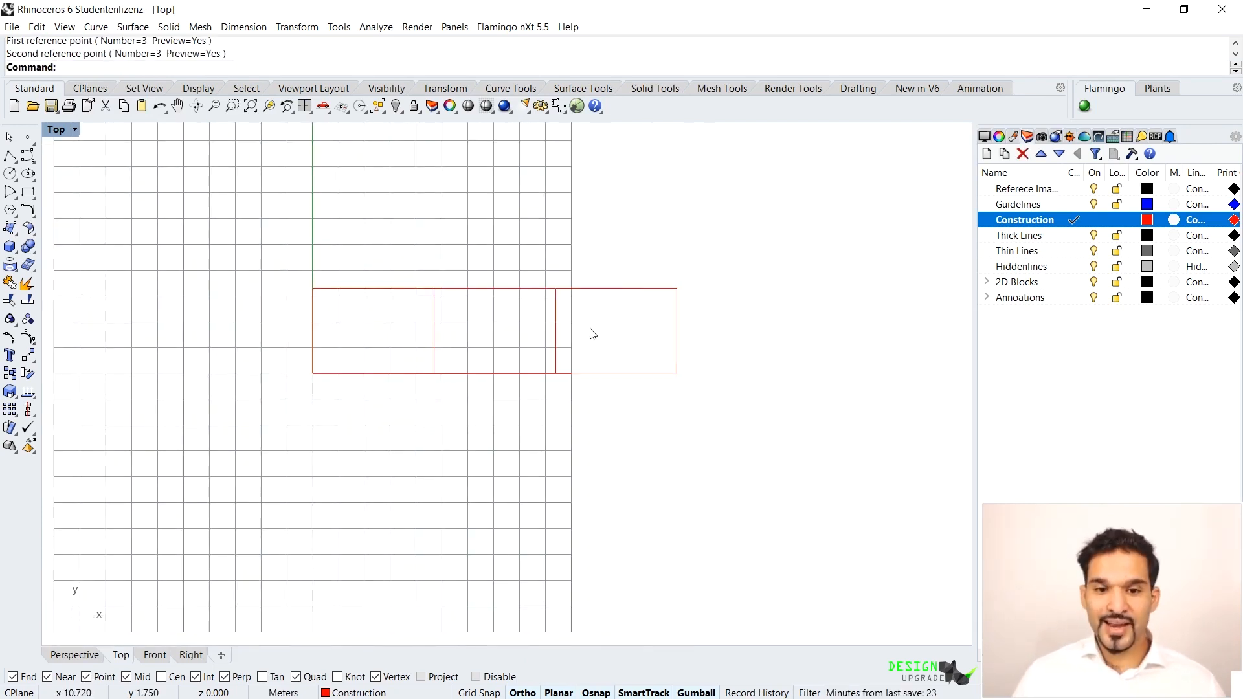
pyautogui.moveTo(603, 316); pyautogui.dragTo(483, 309, button='right')
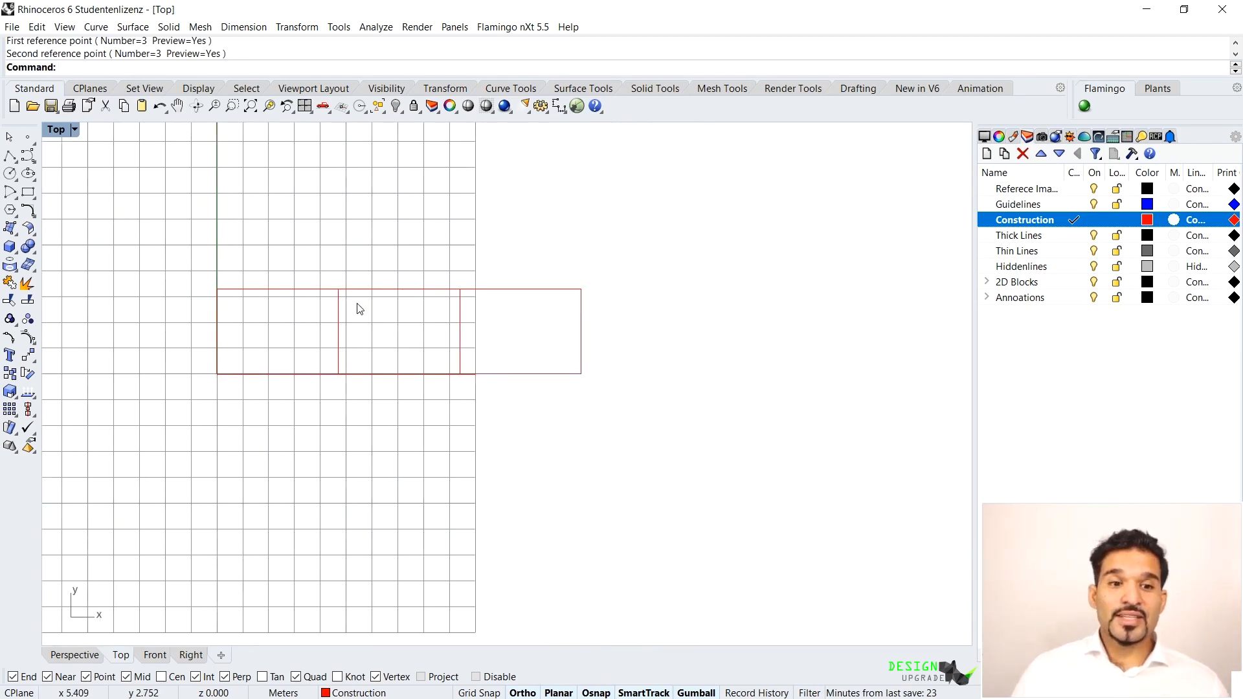
pyautogui.scroll(2, 360, 309)
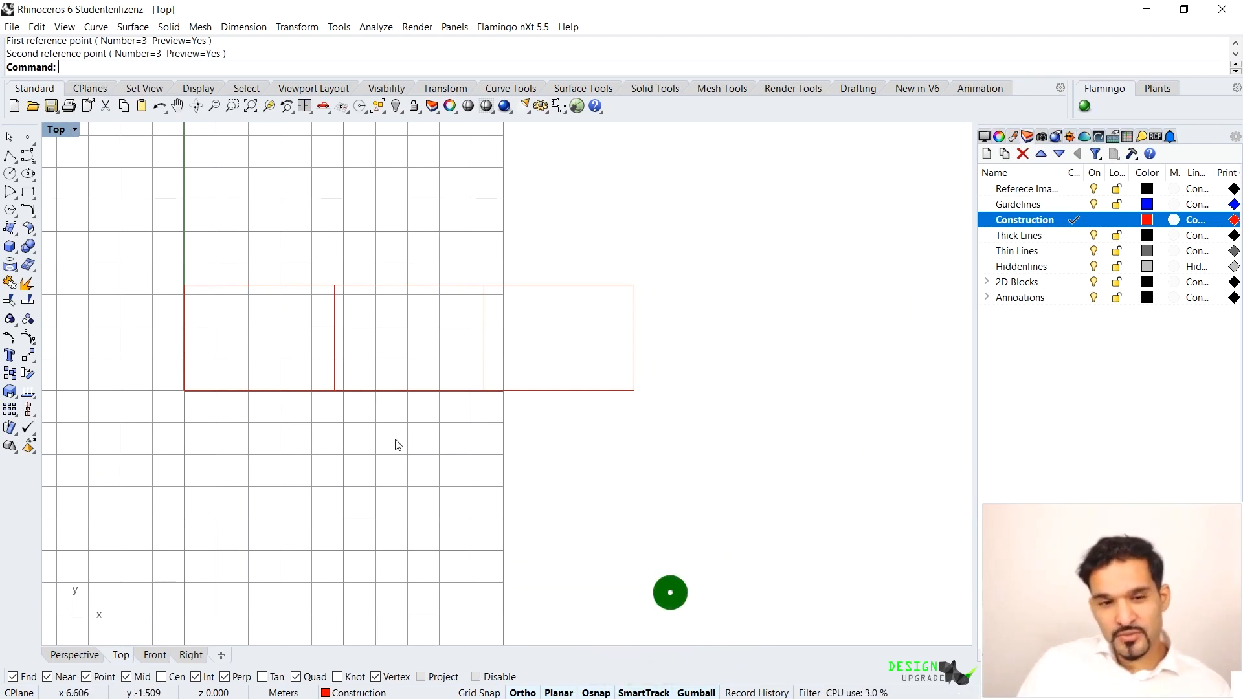
# Step: Make the Guidelines layer current and add a vertical guide along the shared edge of the middle and right rectangles
pyautogui.doubleClick(1020, 204)
pyautogui.moveTo(334, 214); pyautogui.dragTo(382, 218, button='right')
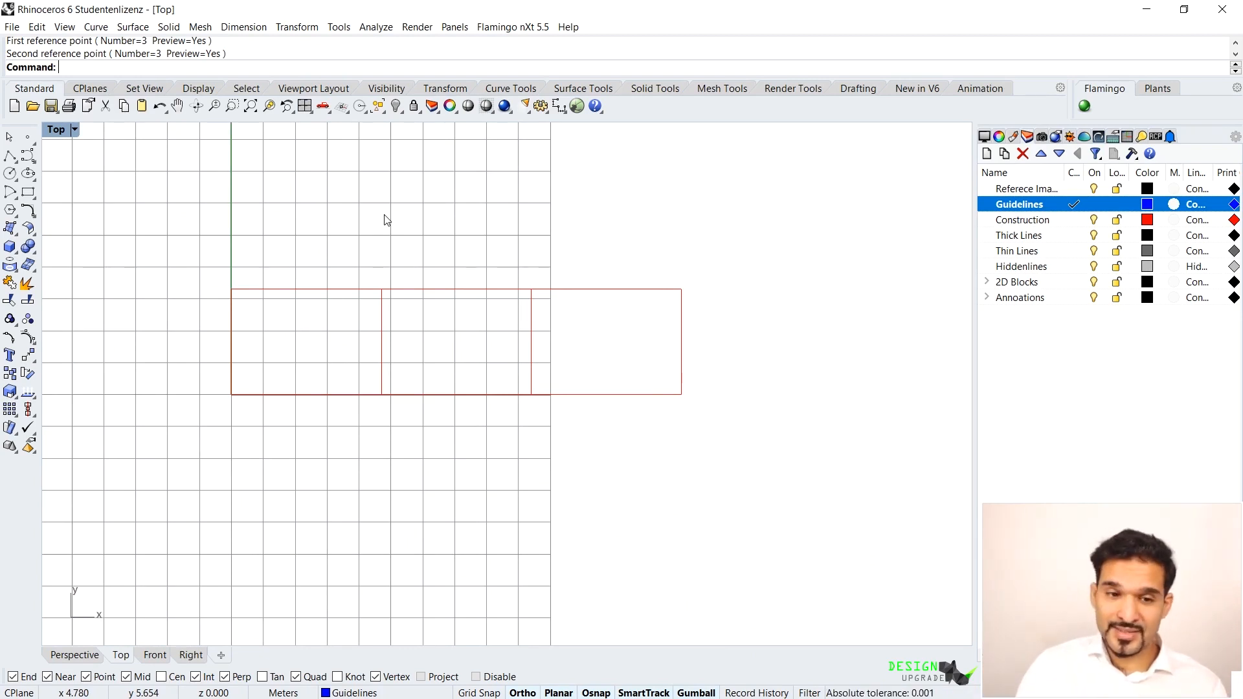
pyautogui.write('AddGuide')
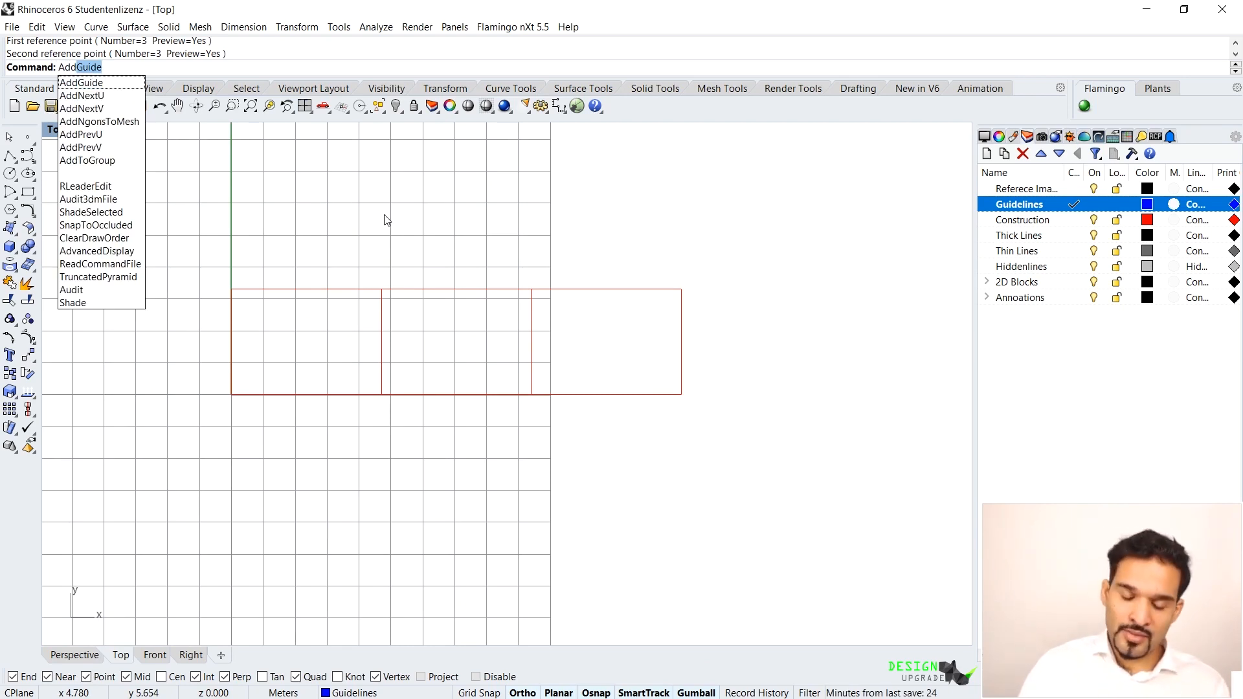
pyautogui.press('Return')
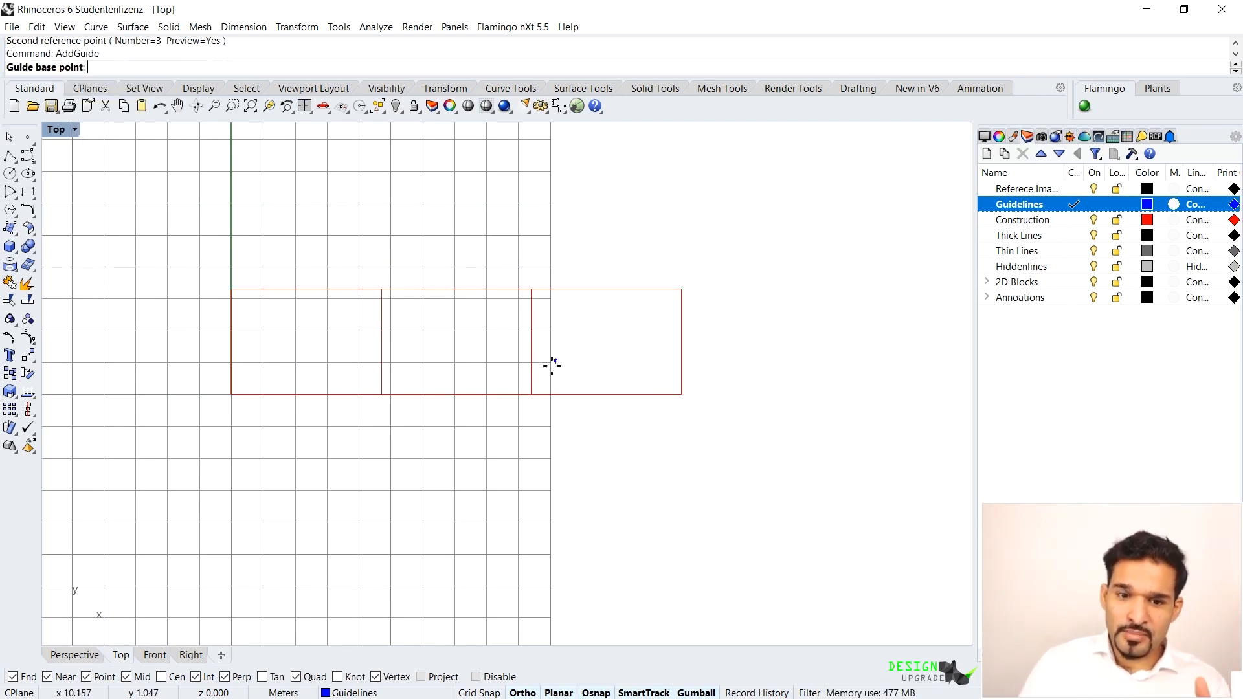
pyautogui.click(530, 395)
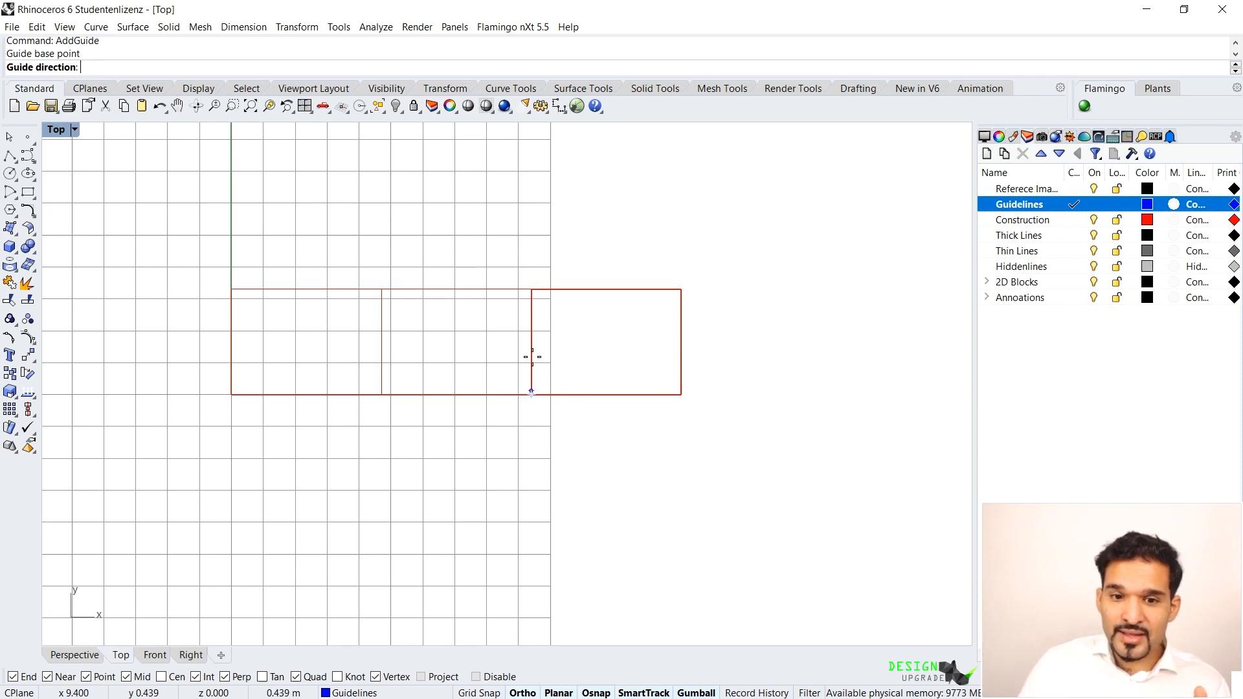
pyautogui.click(533, 289)
pyautogui.scroll(-6, 519, 303)
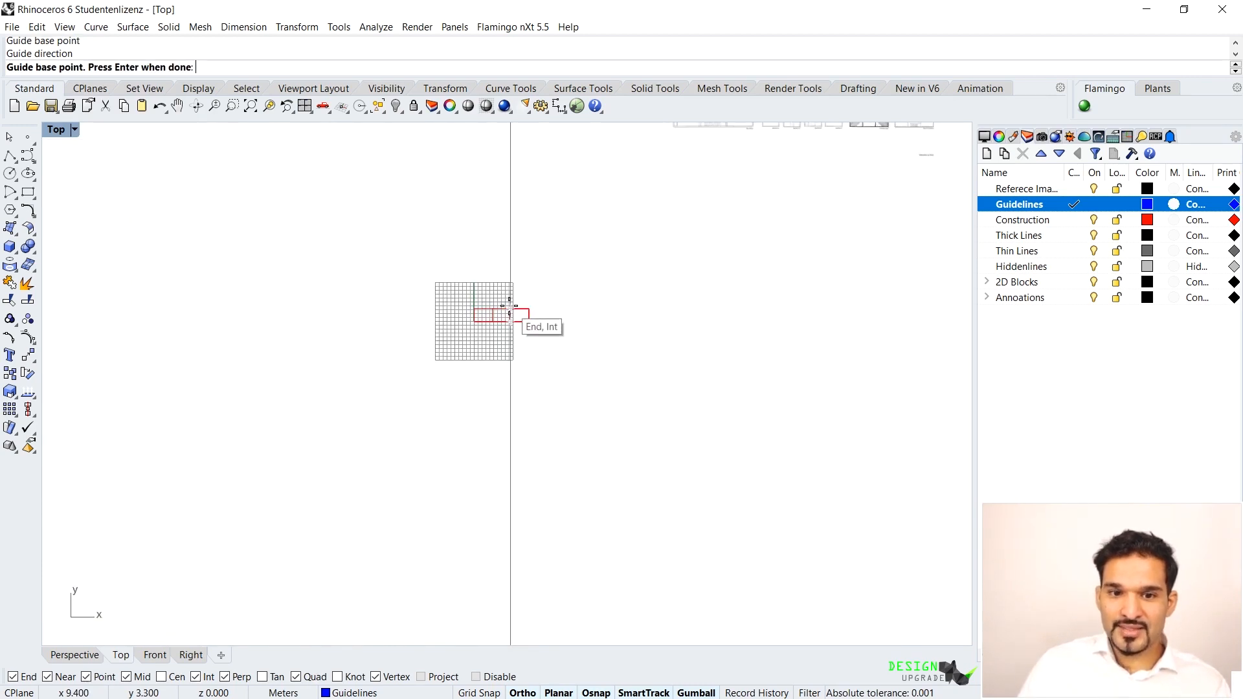
pyautogui.scroll(10, 500, 309)
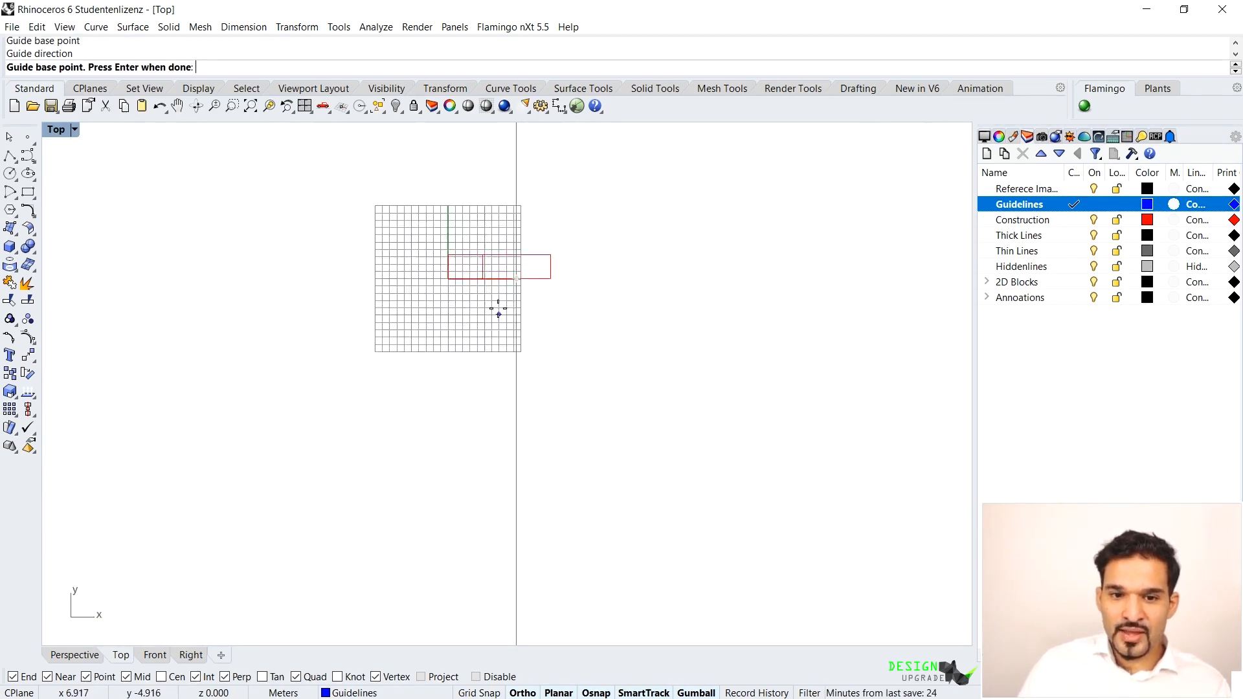
pyautogui.scroll(4, 515, 272)
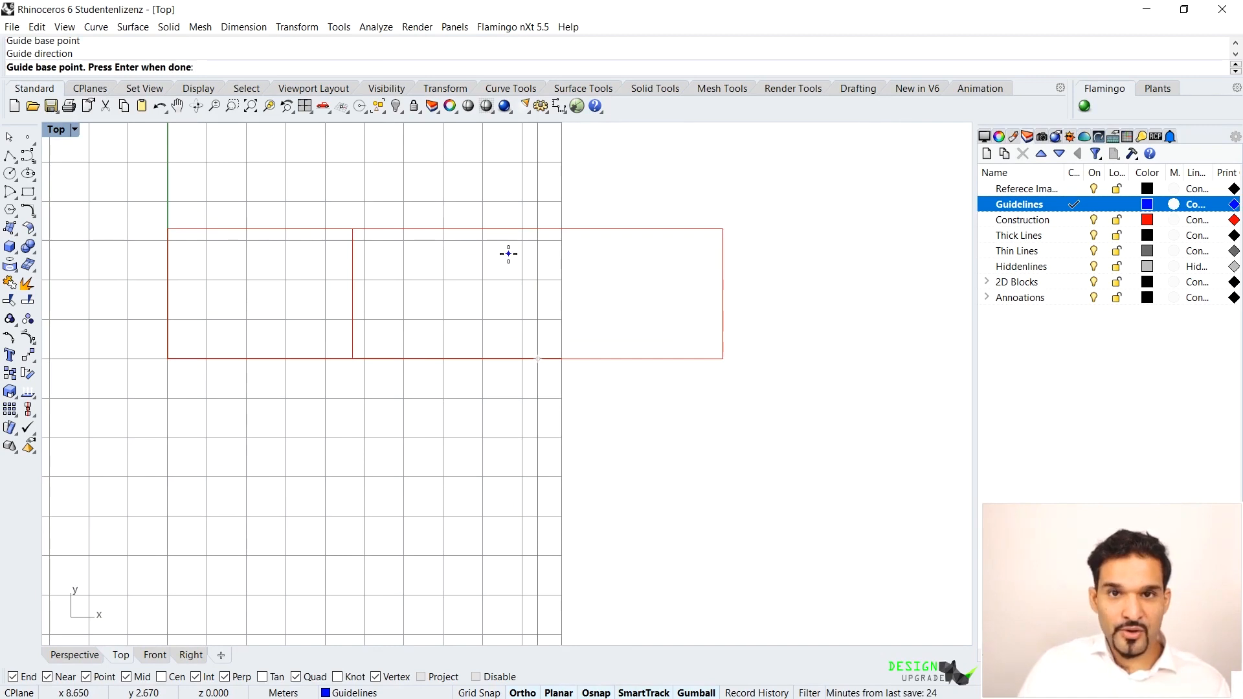
pyautogui.press('Return')
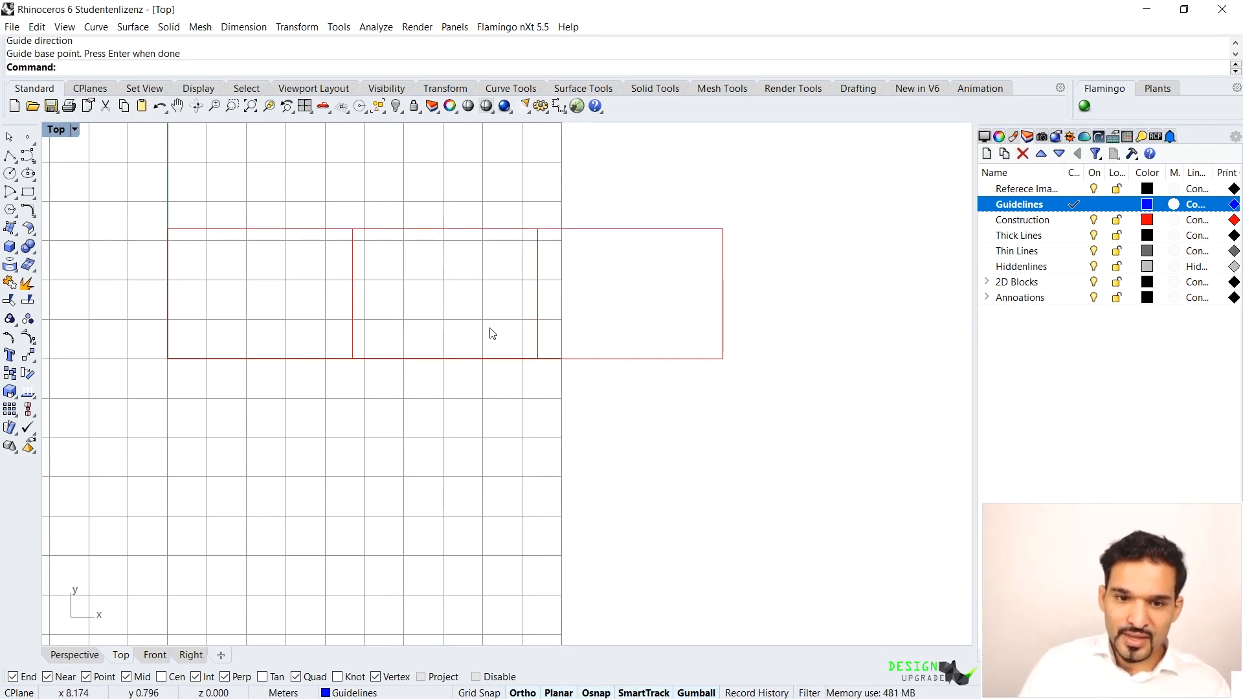
pyautogui.scroll(-6, 490, 329)
pyautogui.moveTo(492, 246); pyautogui.dragTo(457, 244, button='right')
pyautogui.scroll(6, 409, 247)
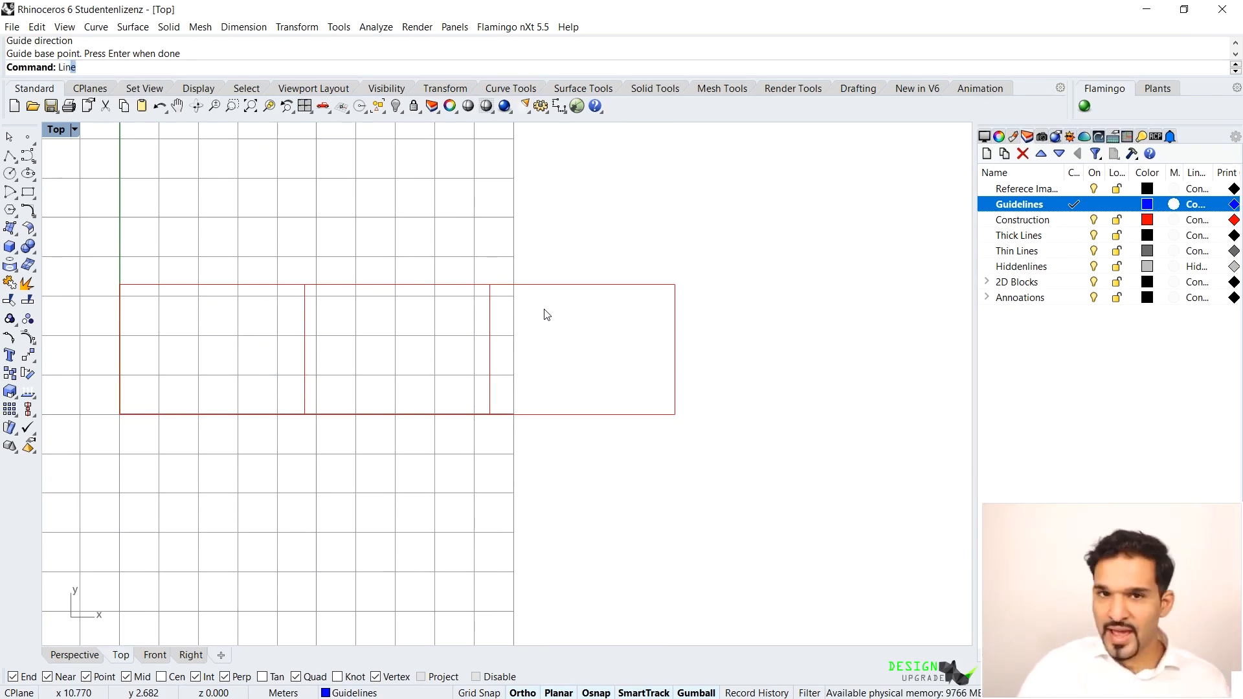
pyautogui.write('Lin')
pyautogui.press('Return')
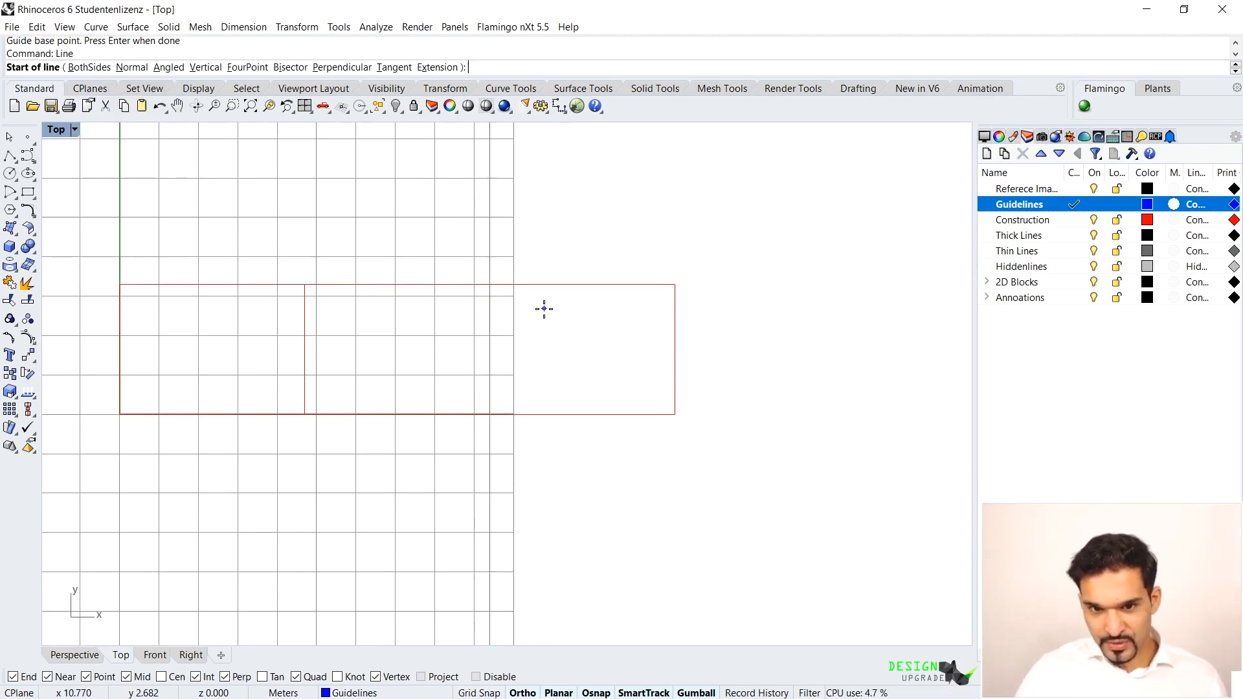
pyautogui.scroll(3, 489, 162)
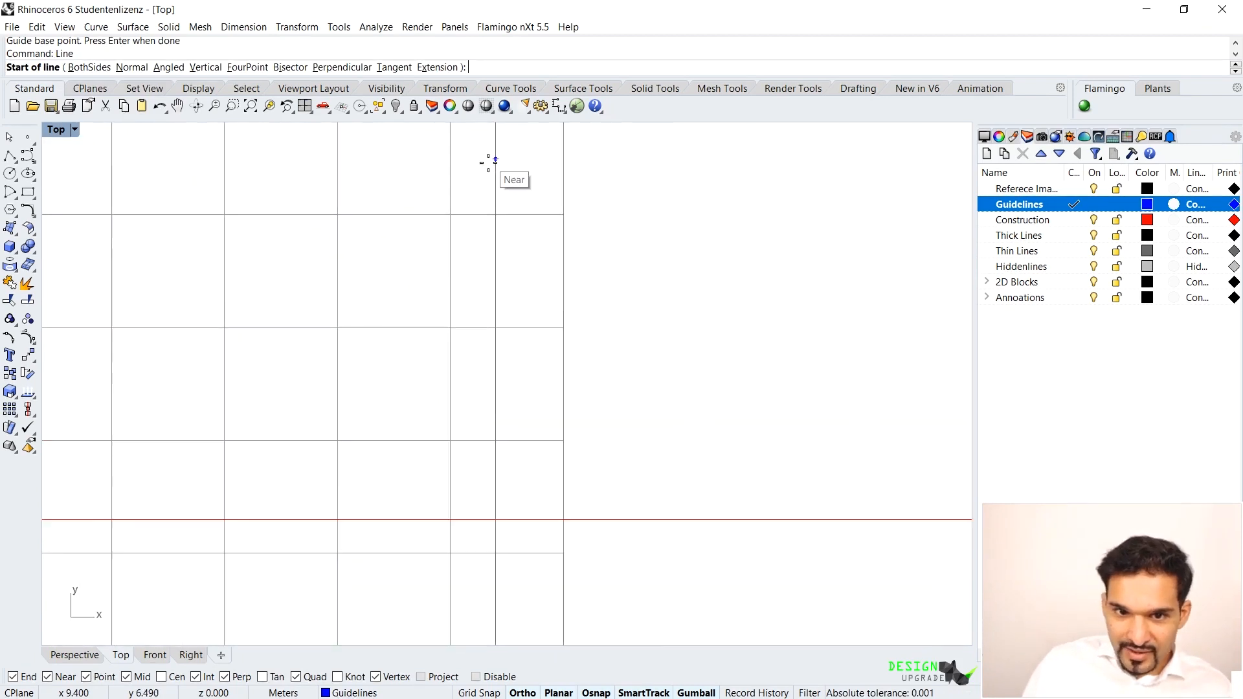
pyautogui.scroll(2, 498, 221)
pyautogui.scroll(-5, 497, 225)
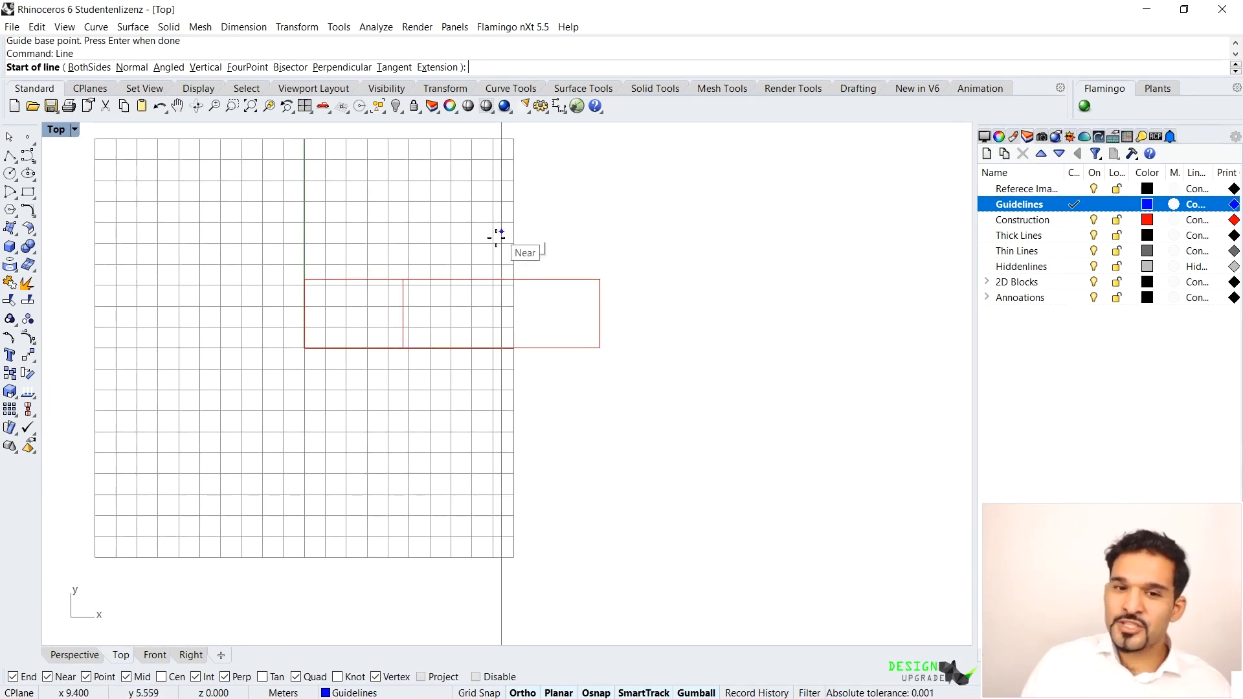
pyautogui.scroll(2, 495, 226)
pyautogui.scroll(-1, 495, 222)
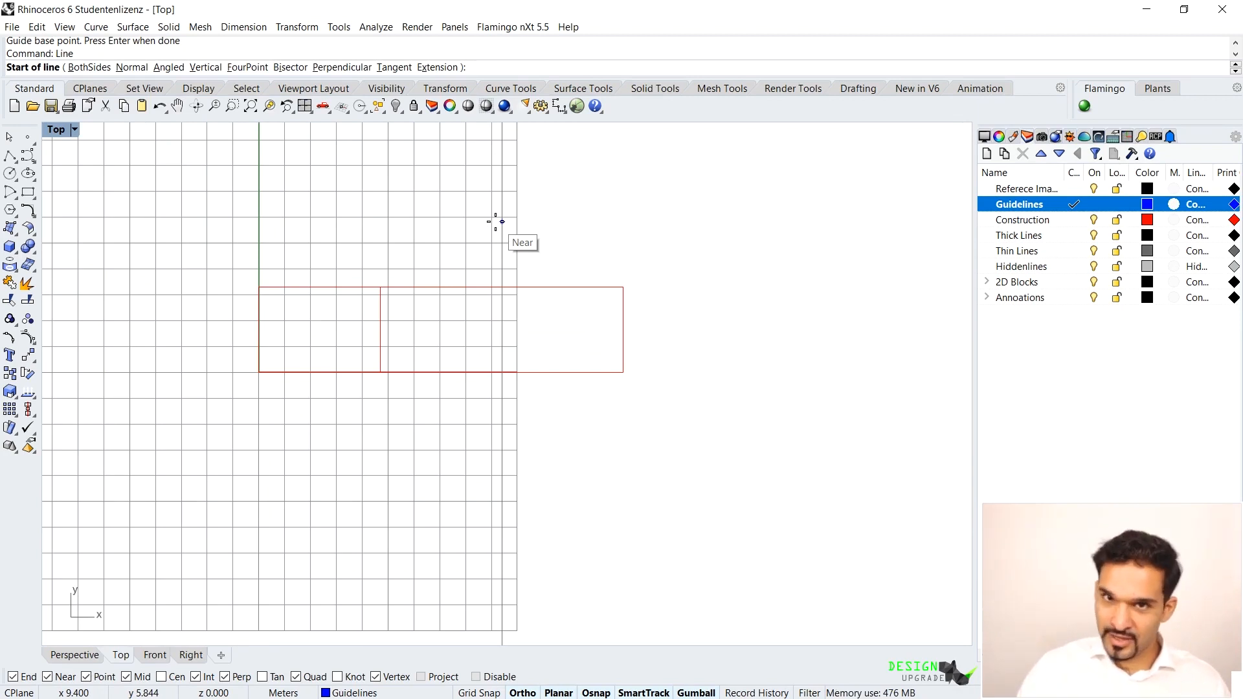
pyautogui.press('Escape')
# Step: Add a vertical guide along the shared edge of the left and middle rectangles
pyautogui.moveTo(391, 324); pyautogui.dragTo(444, 319, button='right')
pyautogui.scroll(2, 445, 321)
pyautogui.write('AddGuide')
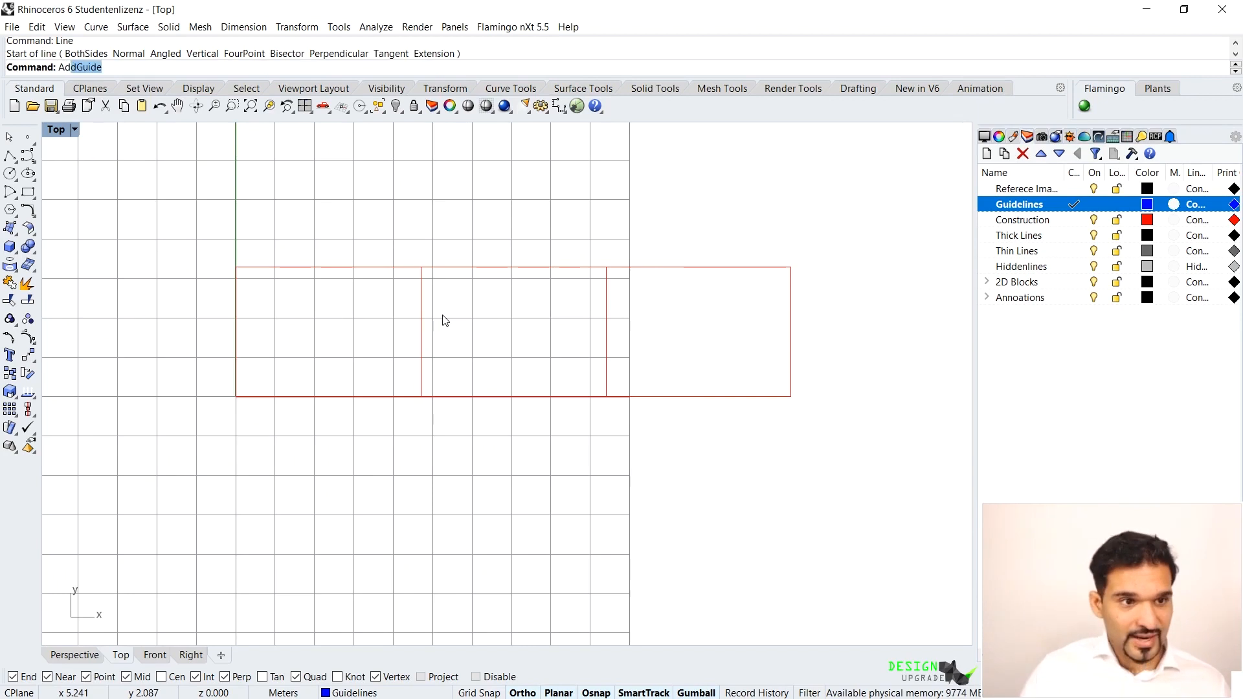
pyautogui.press('Return')
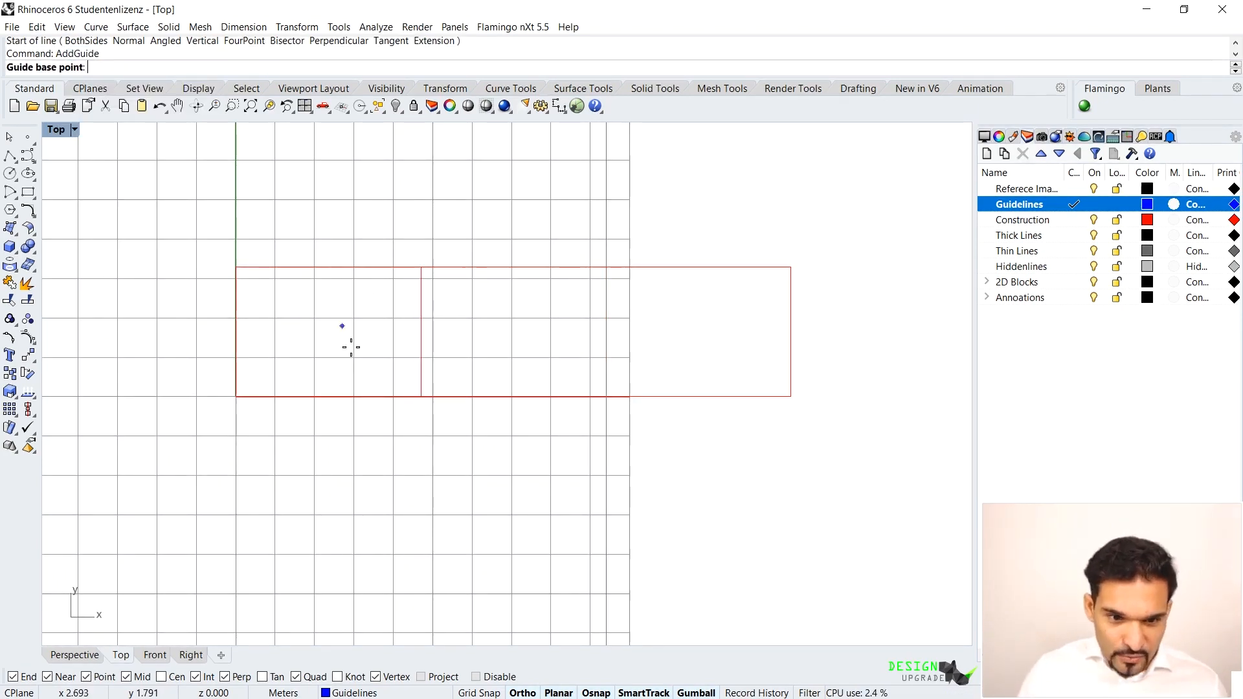
pyautogui.click(423, 396)
pyautogui.click(421, 268)
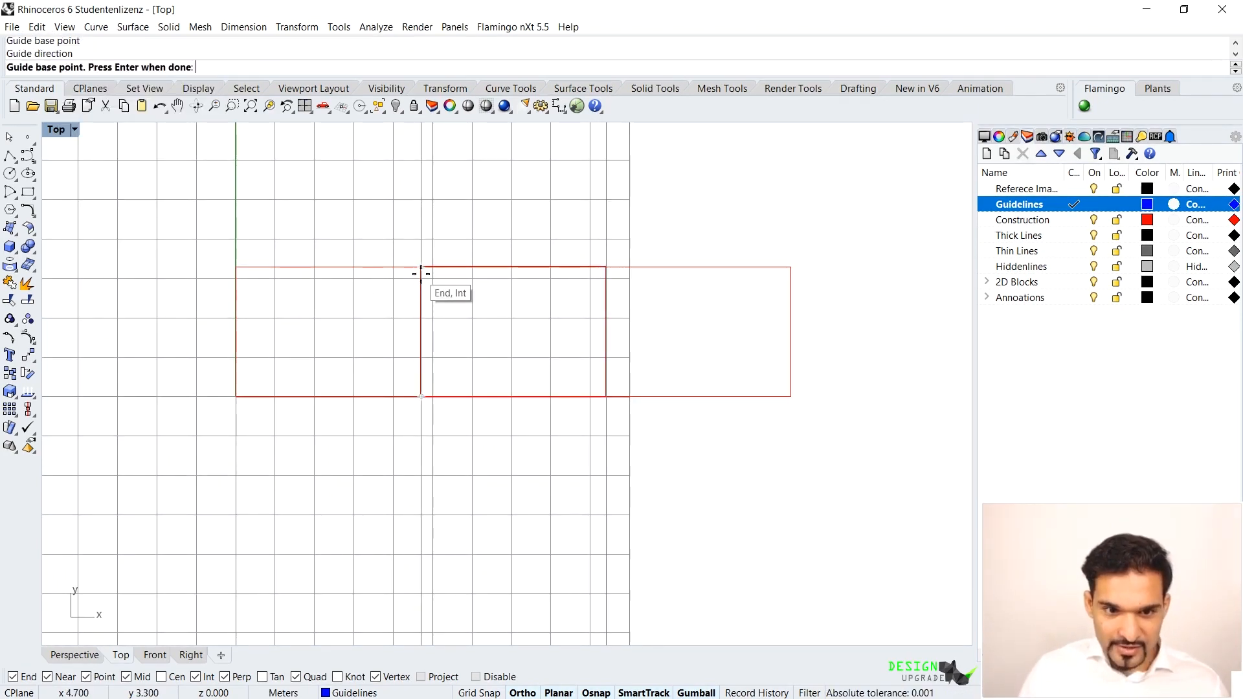
# Step: Add horizontal and vertical guides along the outer edges of the row of three rectangles
pyautogui.click(235, 266)
pyautogui.click(796, 268)
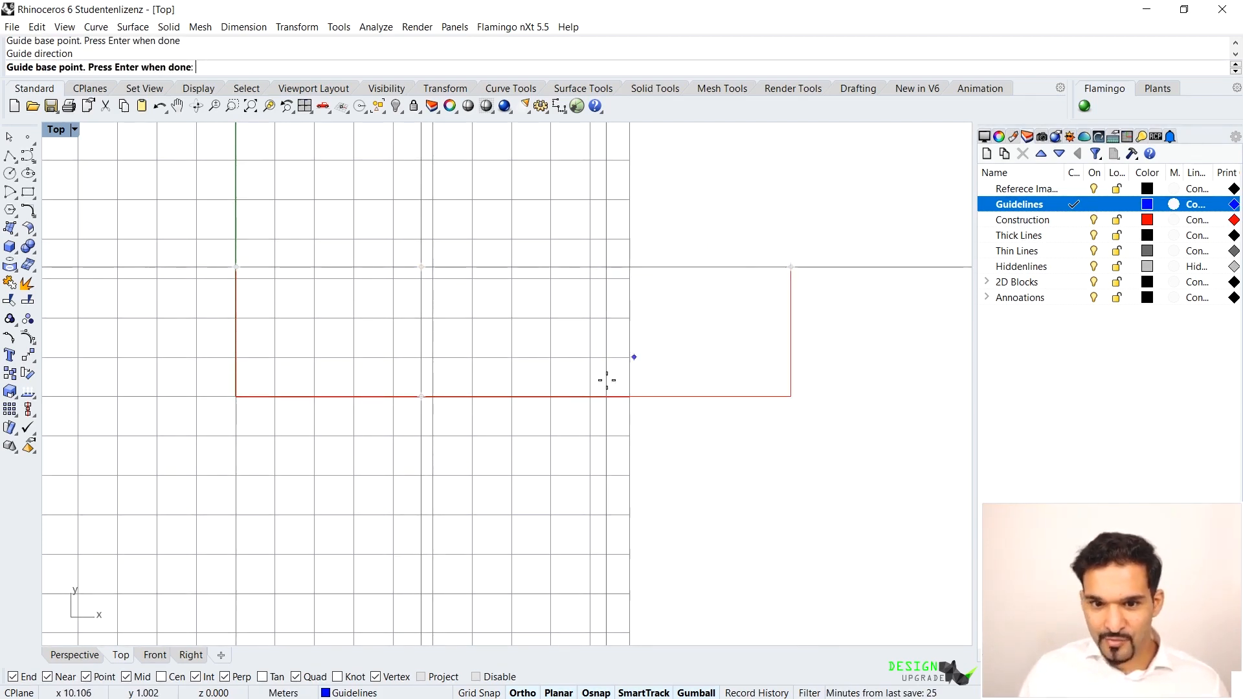
pyautogui.click(786, 399)
pyautogui.click(311, 396)
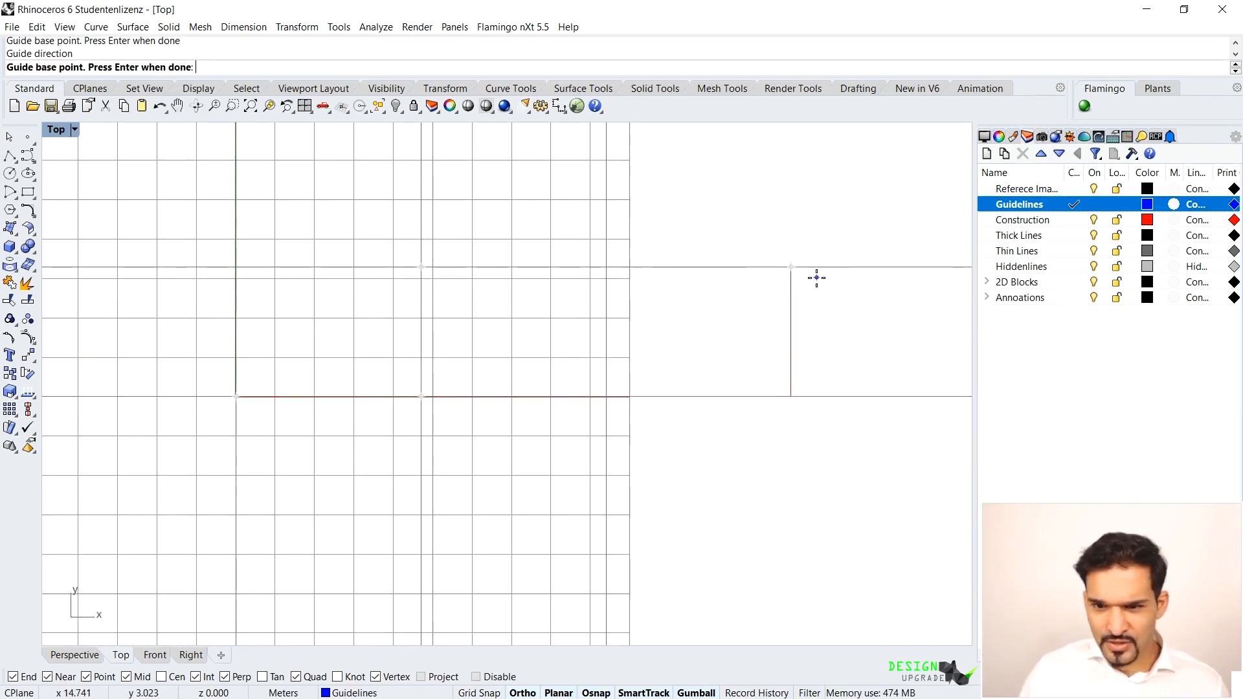
pyautogui.click(793, 267)
pyautogui.click(794, 394)
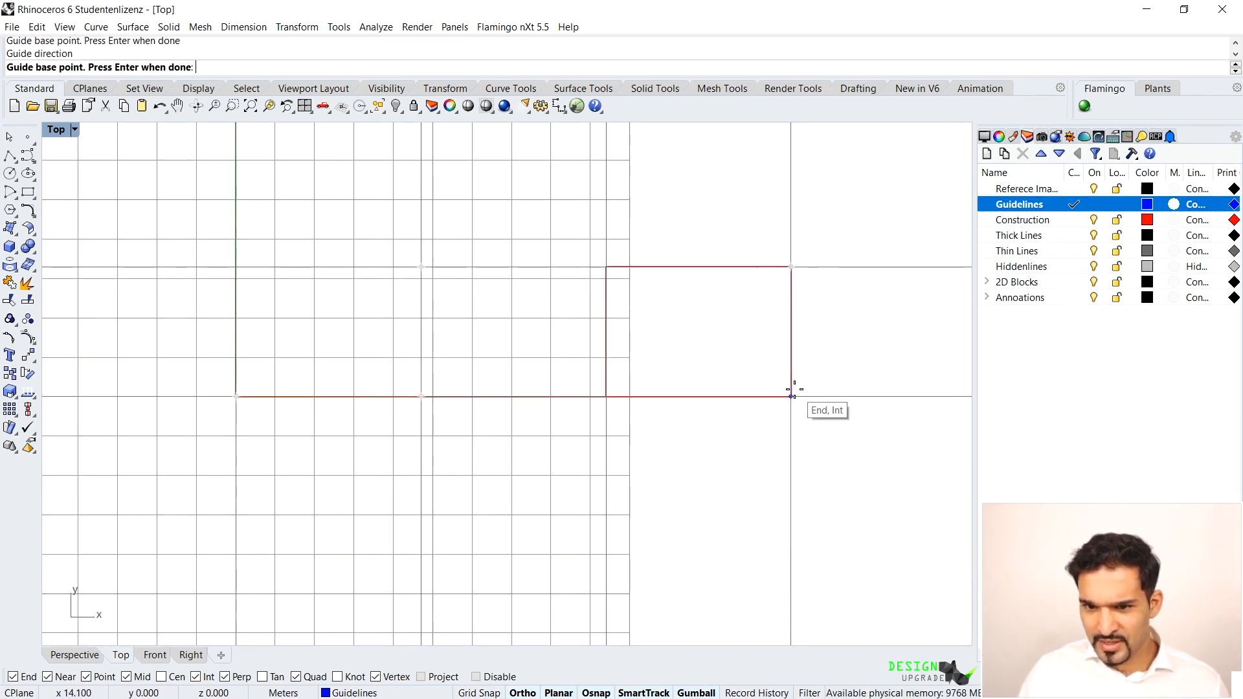
# Step: Finish adding guides and hide the construction grid in the Top viewport
pyautogui.press('Return')
pyautogui.scroll(-3, 571, 317)
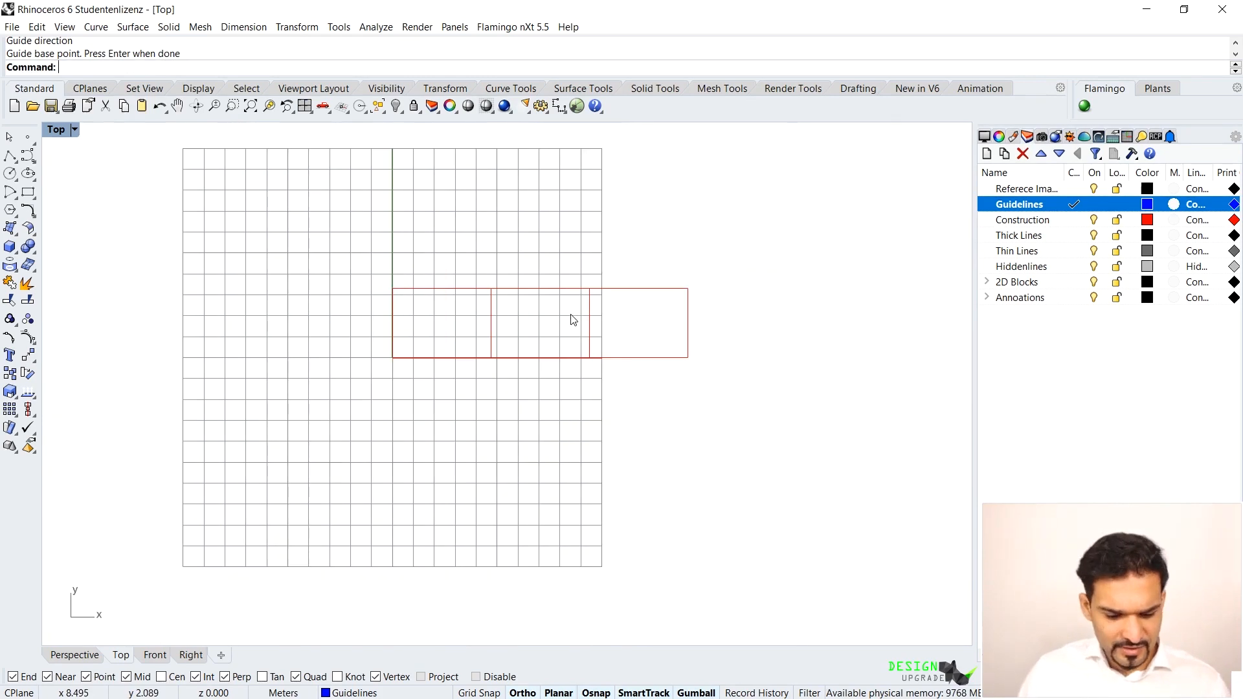
pyautogui.press('F7')
pyautogui.scroll(1, 562, 317)
pyautogui.moveTo(564, 314); pyautogui.dragTo(497, 314, button='right')
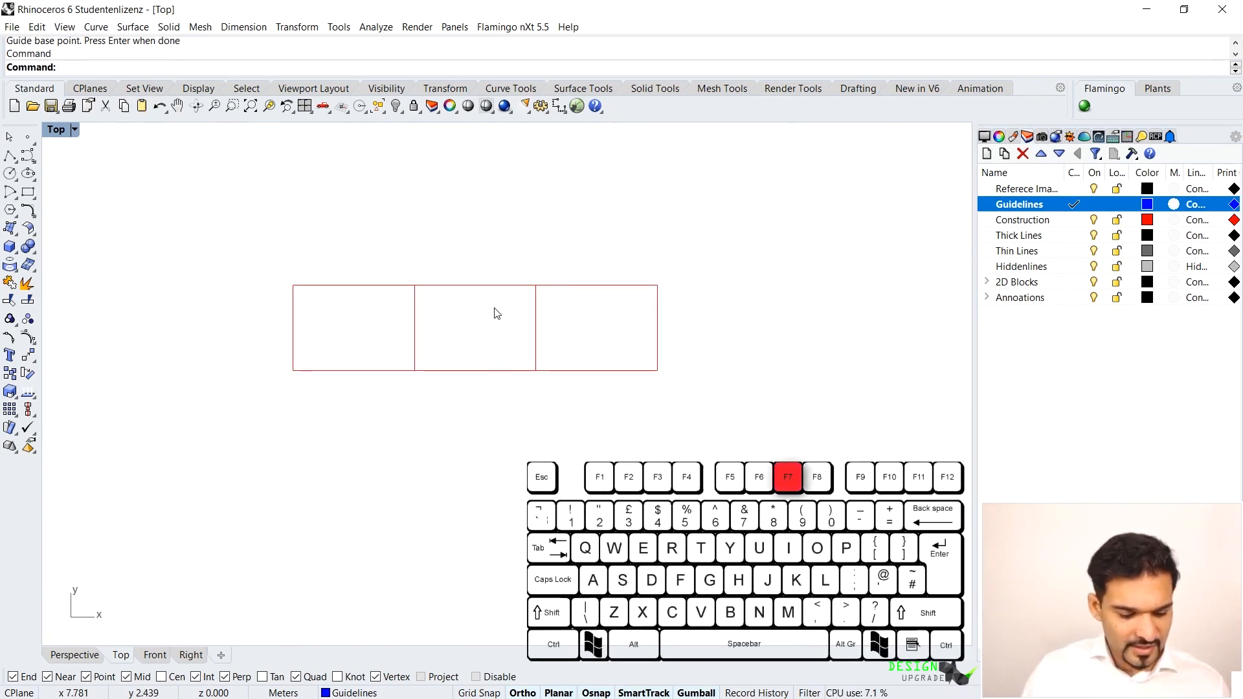
pyautogui.write('line')
pyautogui.press('Return')
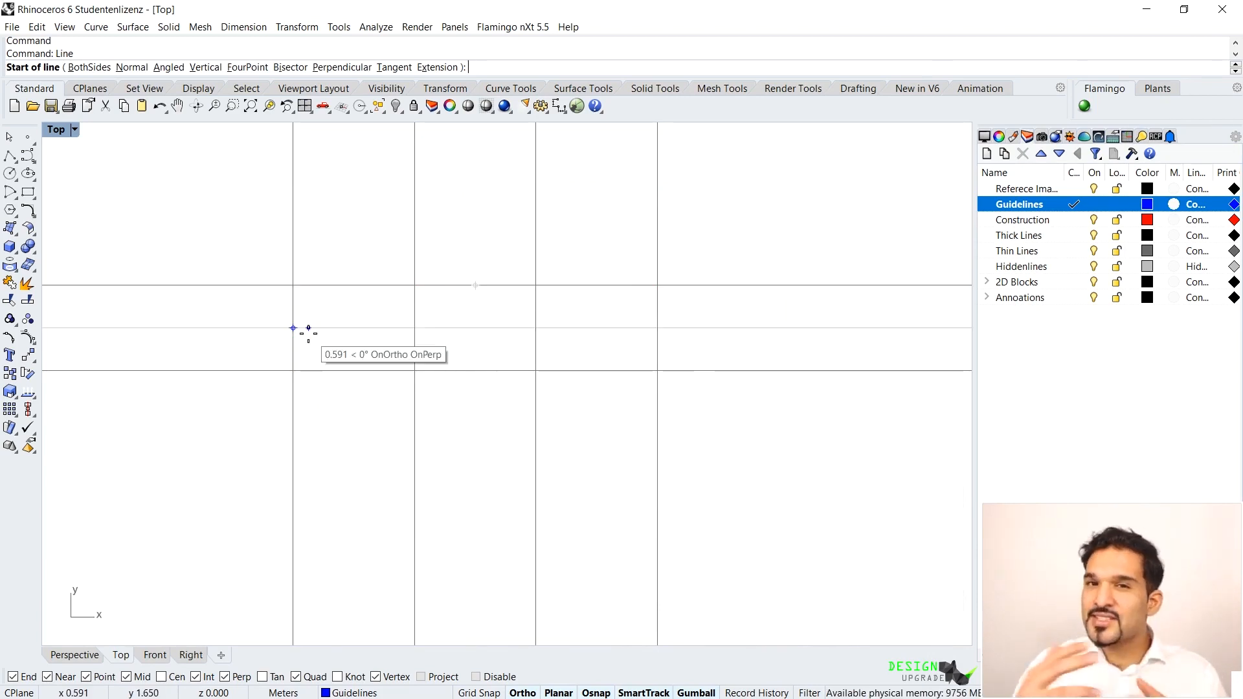
pyautogui.press('Escape')
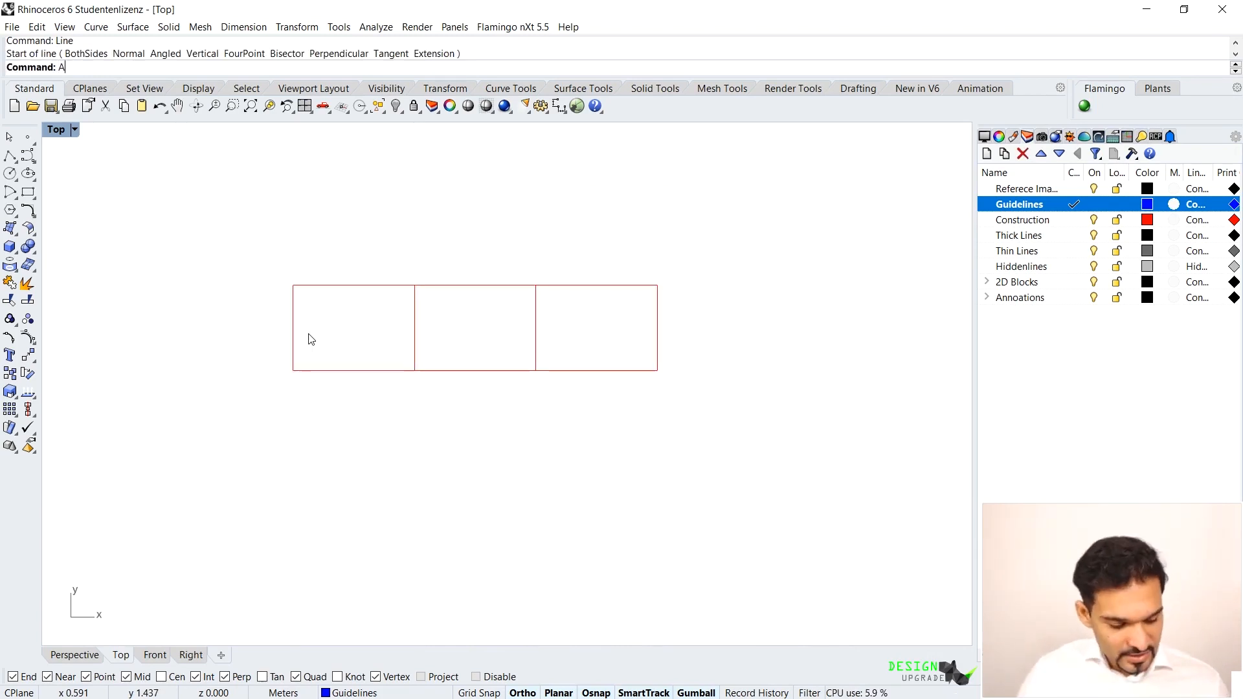
# Step: Add a vertical guide through the middle rectangle's centre and a horizontal guide at mid-height of the row
pyautogui.write('Add')
pyautogui.press('Return')
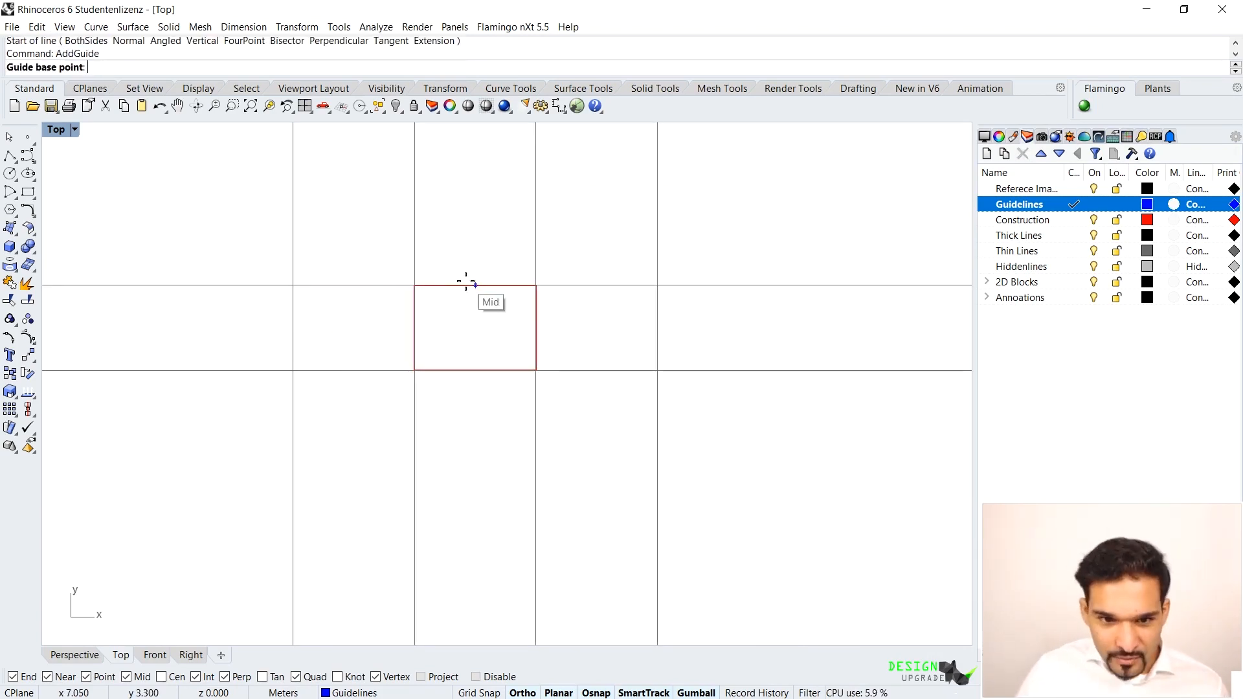
pyautogui.click(475, 285)
pyautogui.click(476, 374)
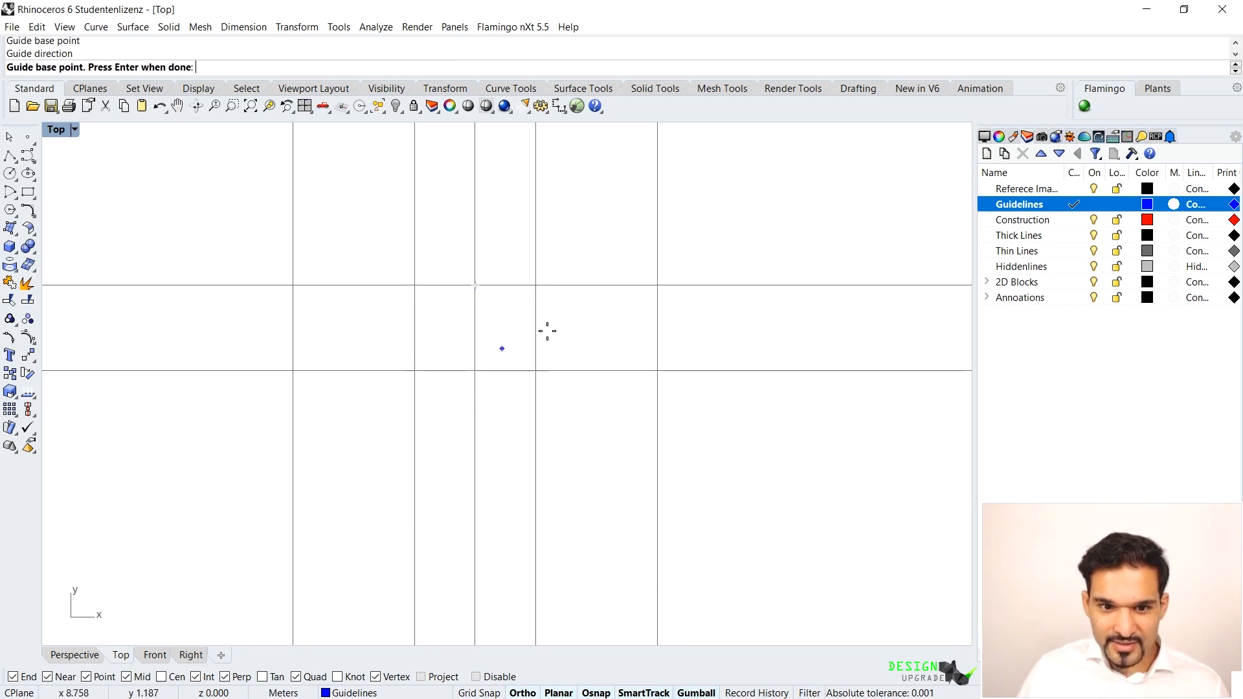
pyautogui.click(657, 328)
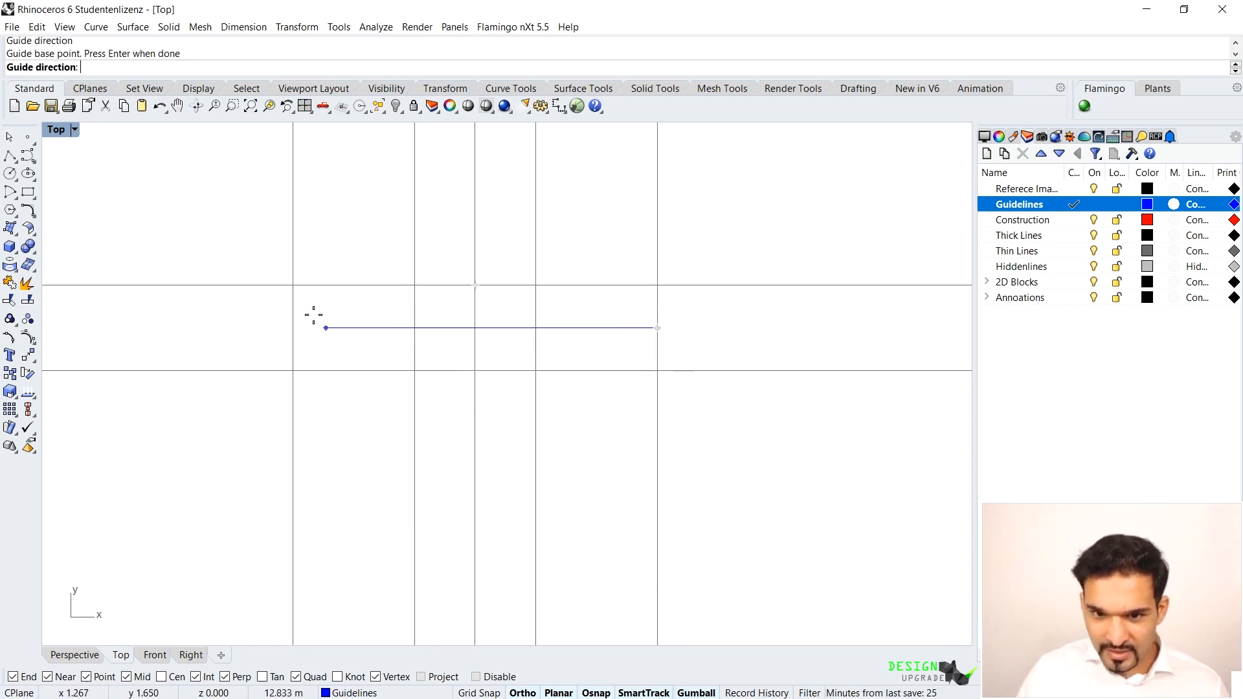
pyautogui.click(293, 327)
pyautogui.press('Return')
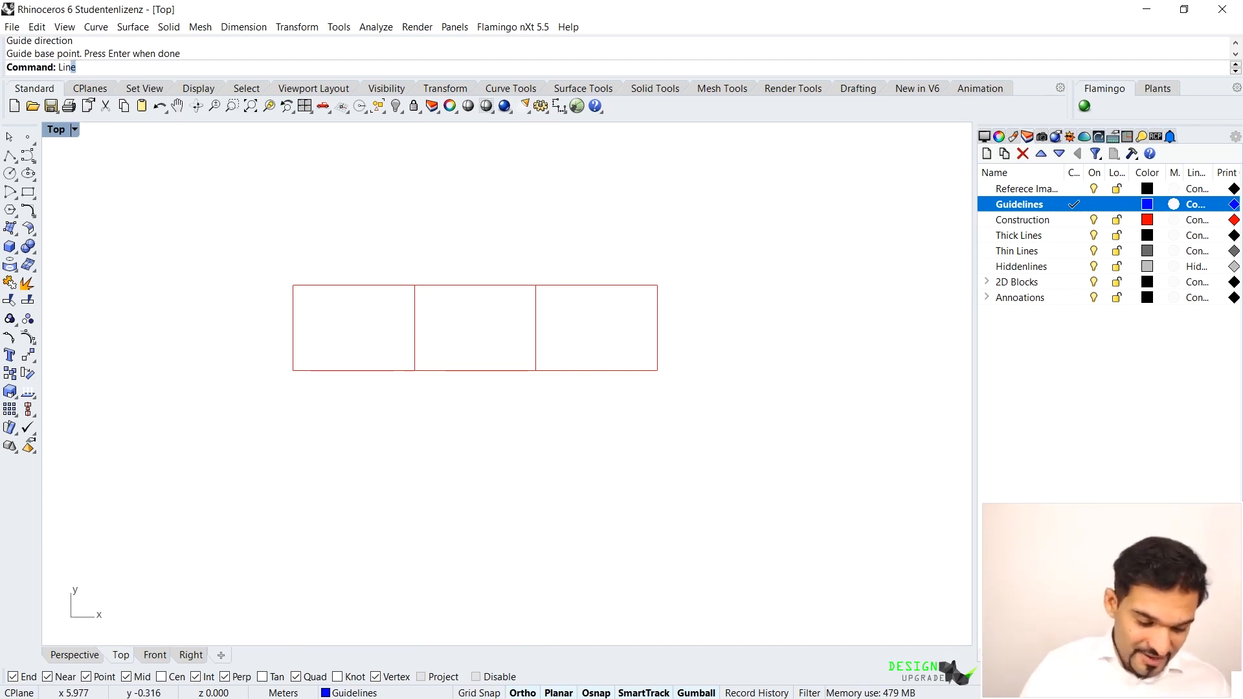
pyautogui.write('Line')
pyautogui.press('Return')
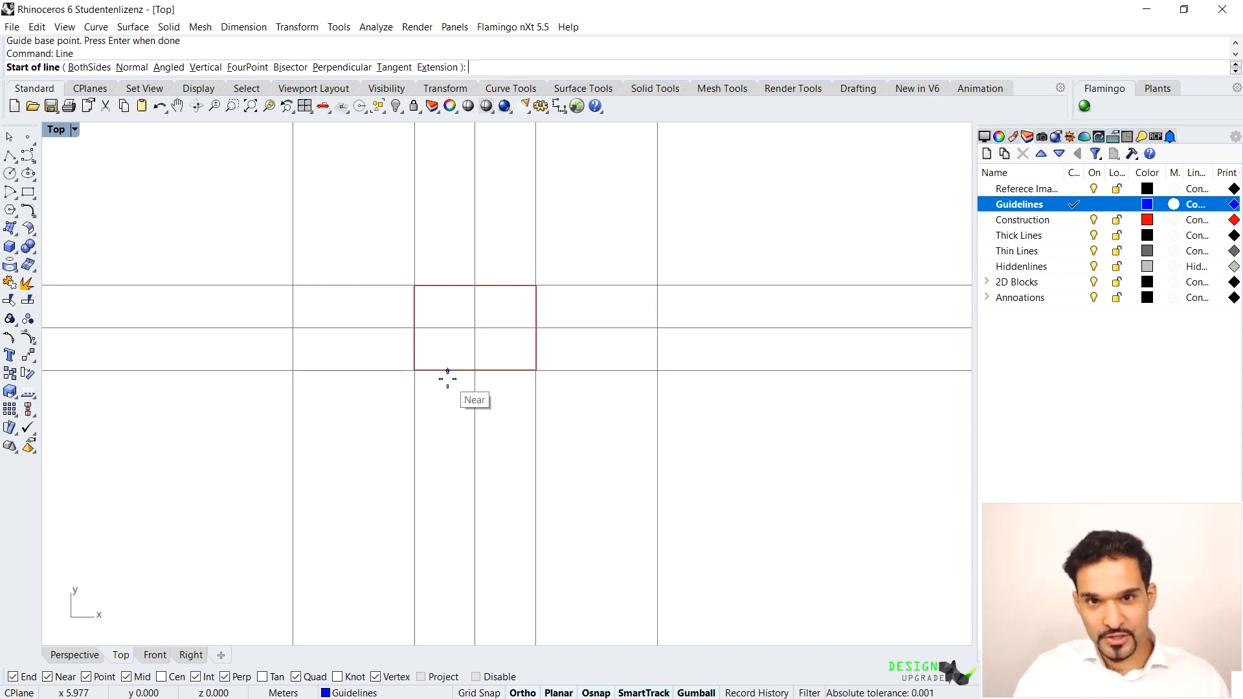
pyautogui.press('Escape')
# Step: Make the Thick Lines layer current and leave the three construction rectangles deselected
pyautogui.scroll(3, 404, 331)
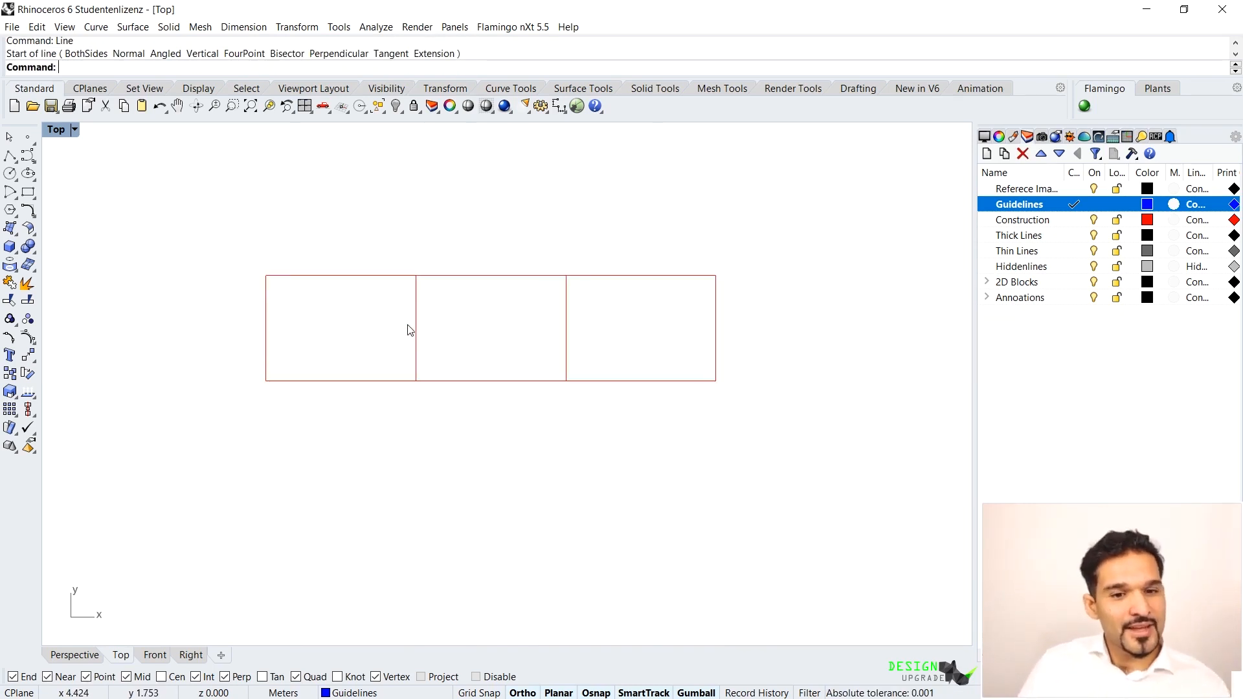
pyautogui.moveTo(437, 306); pyautogui.dragTo(395, 328, button='right')
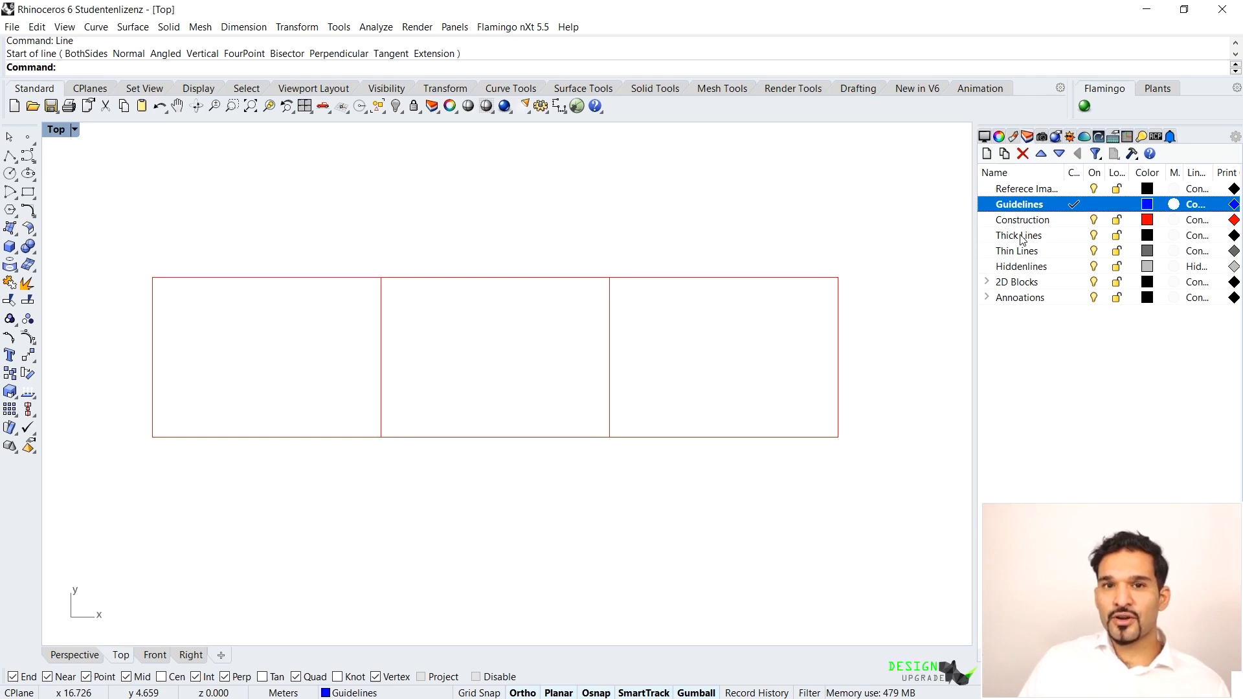
pyautogui.click(1058, 235)
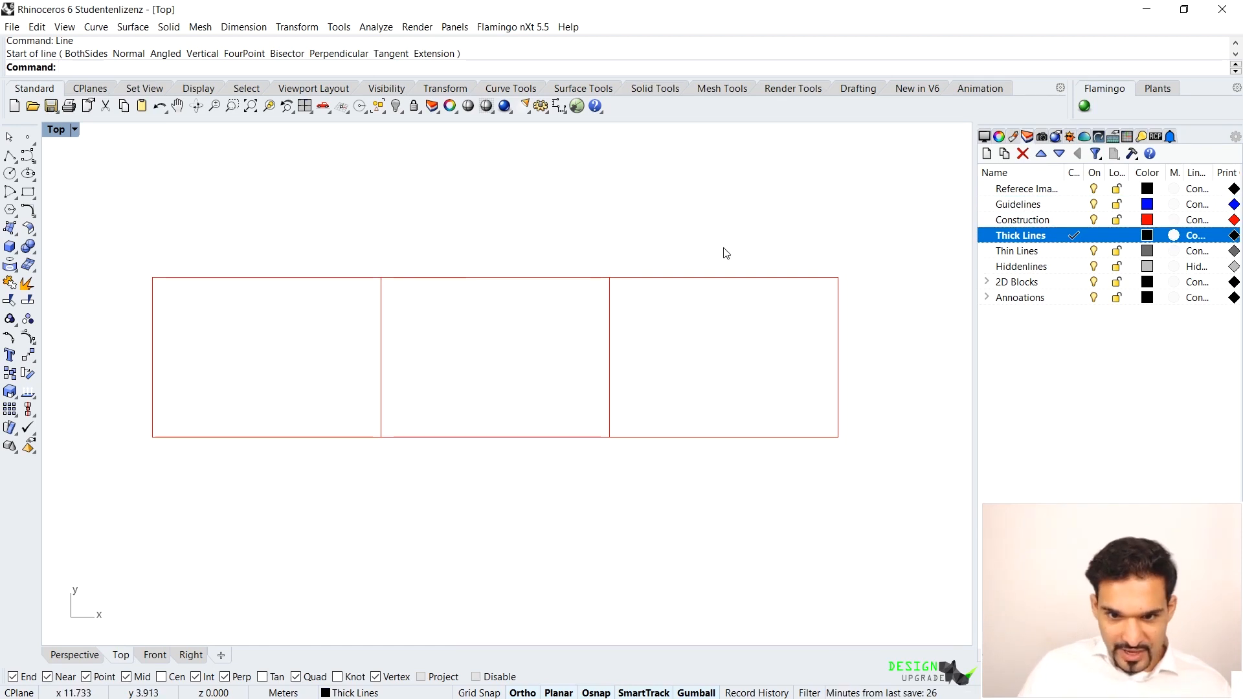
pyautogui.moveTo(720, 237); pyautogui.dragTo(381, 327)
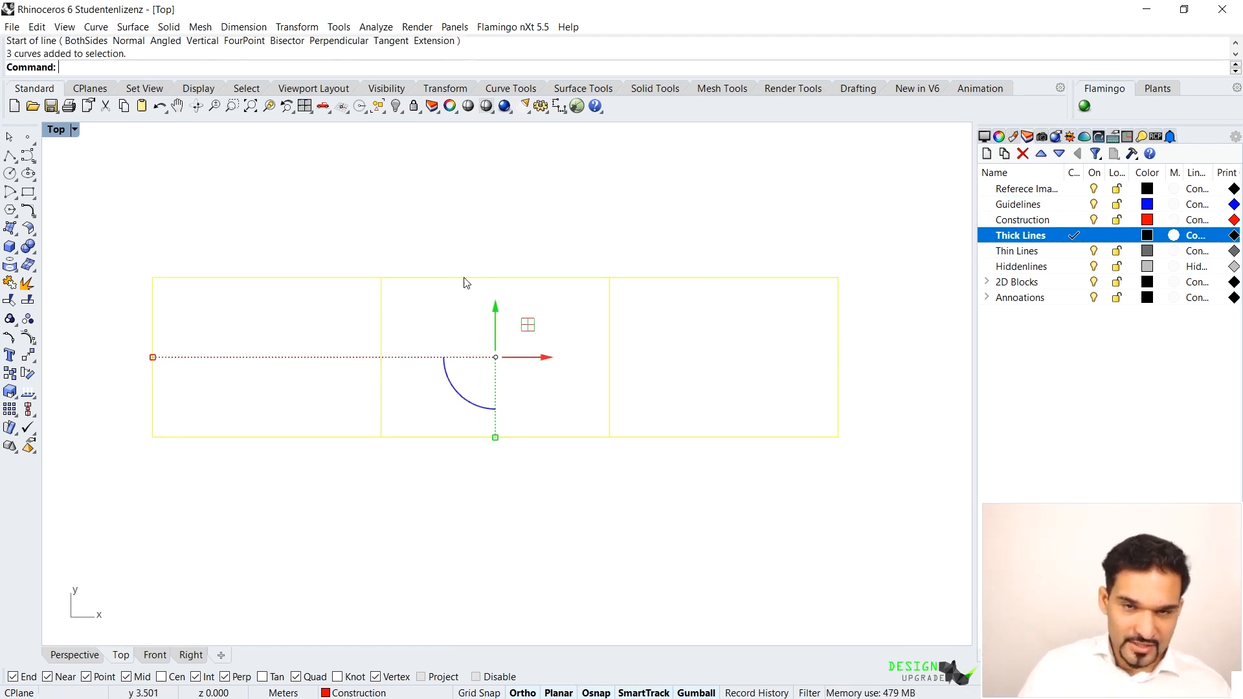
pyautogui.press('Escape')
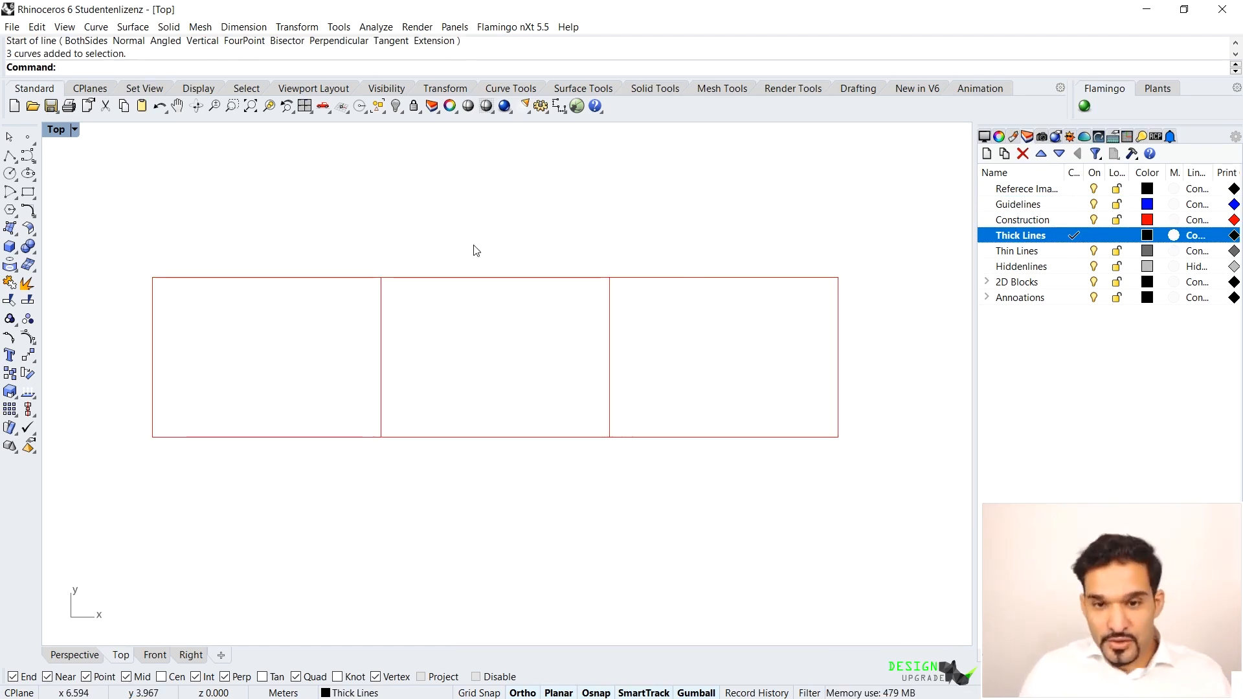
pyautogui.write('Offset')
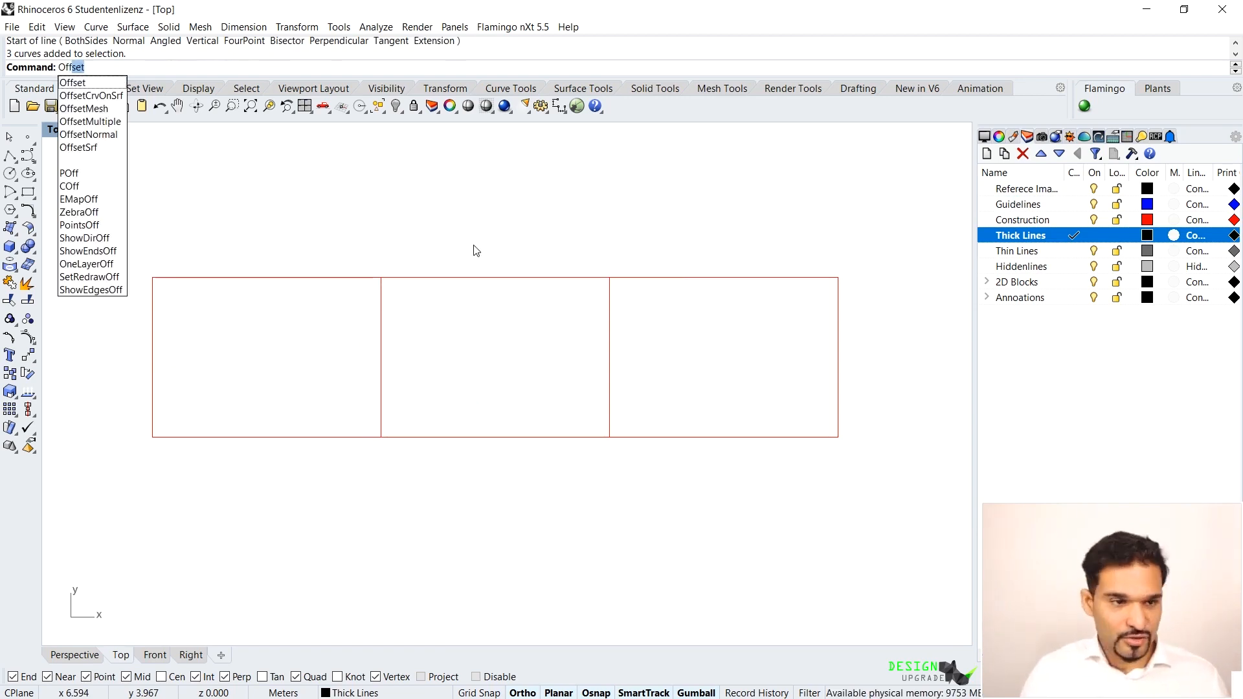
pyautogui.press('Return')
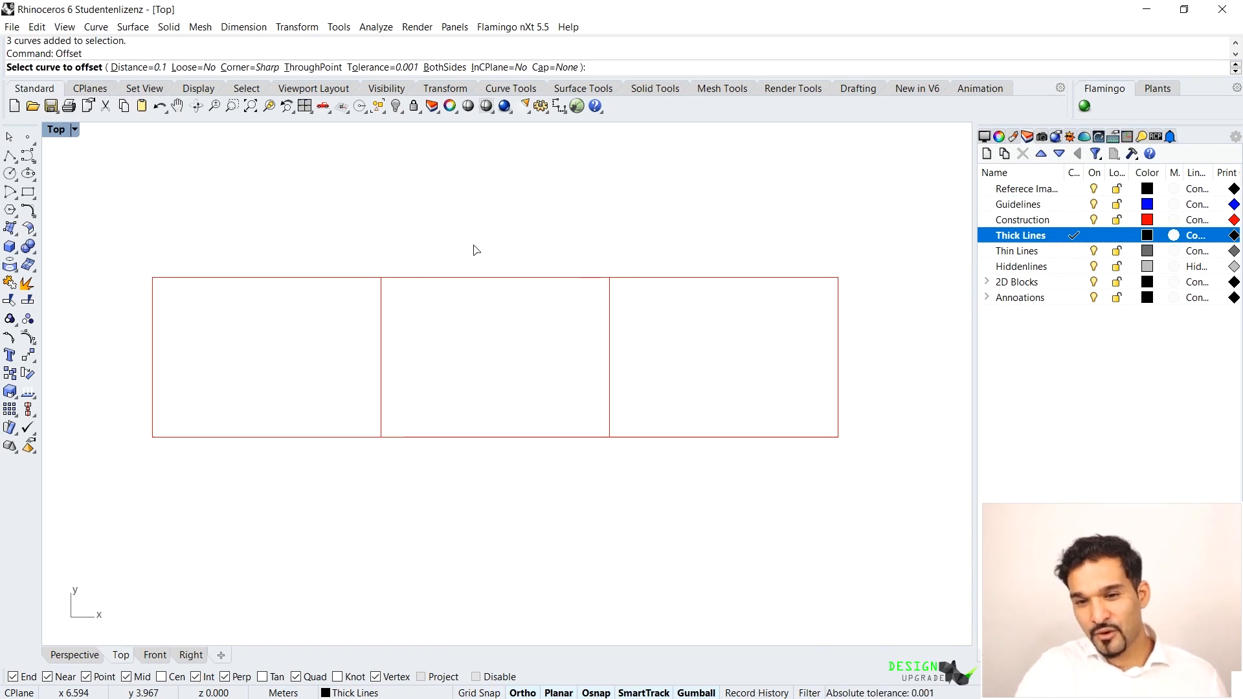
pyautogui.press('Escape')
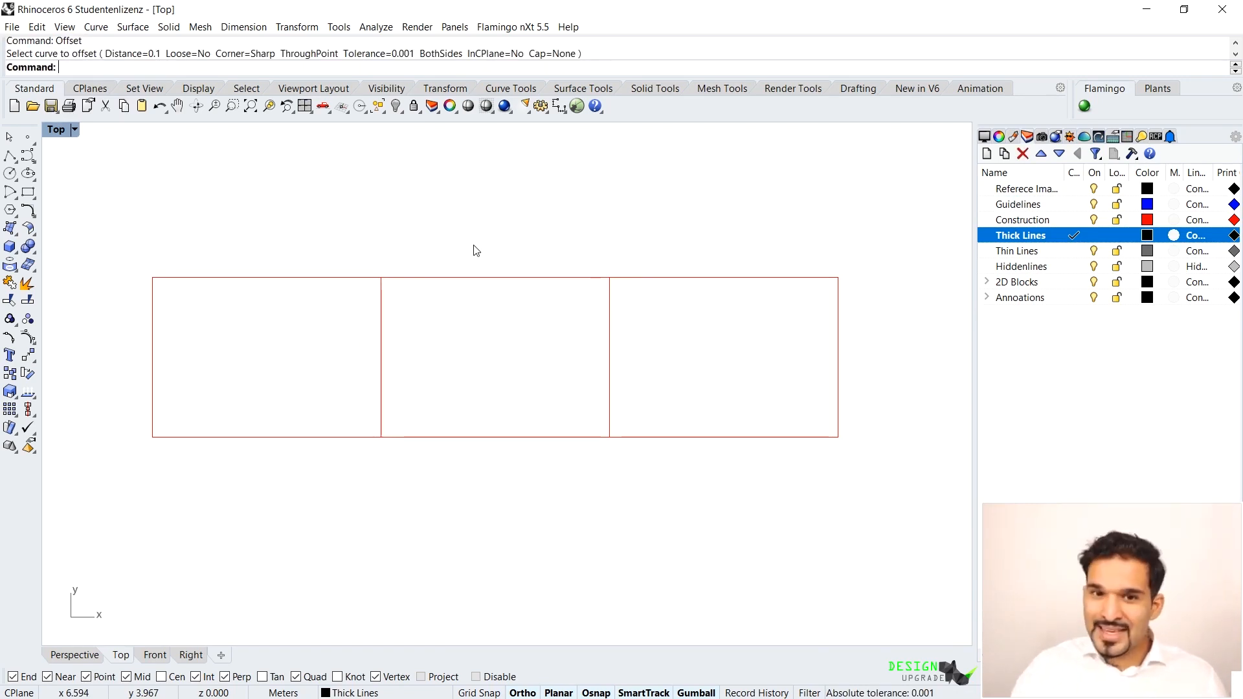
# Step: Offset all three construction rectangles outward by 0.075 m with OffsetMultiple
pyautogui.write('Multi')
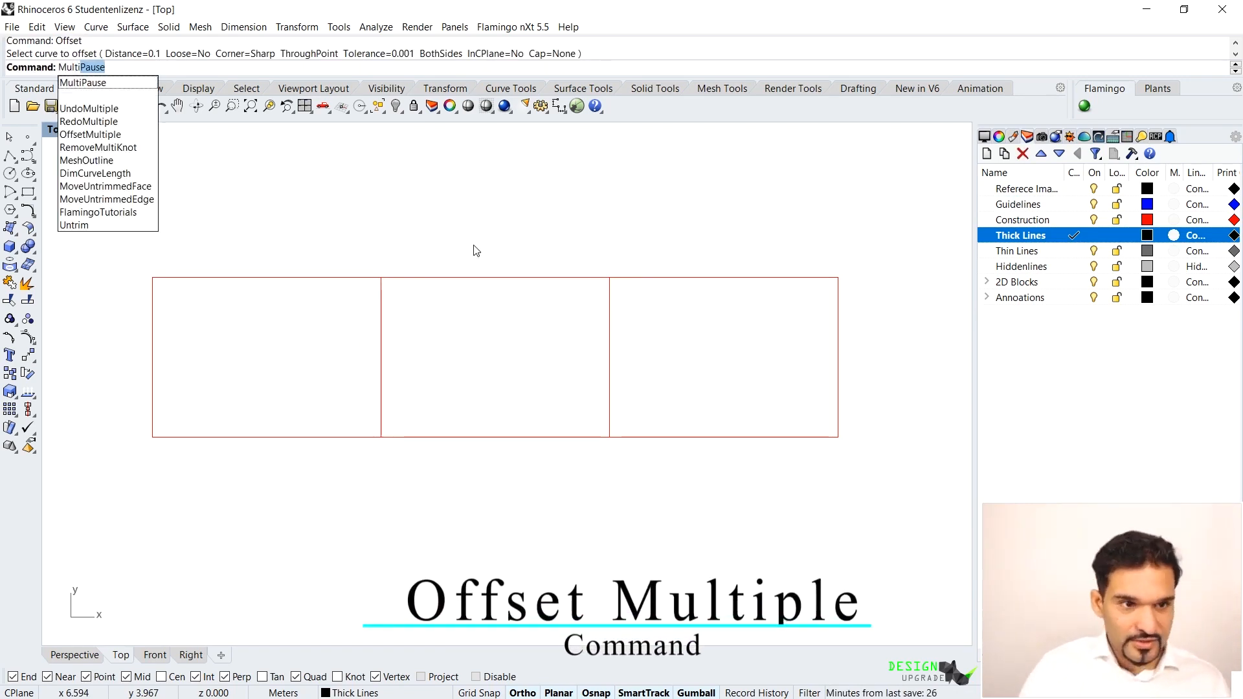
pyautogui.click(111, 134)
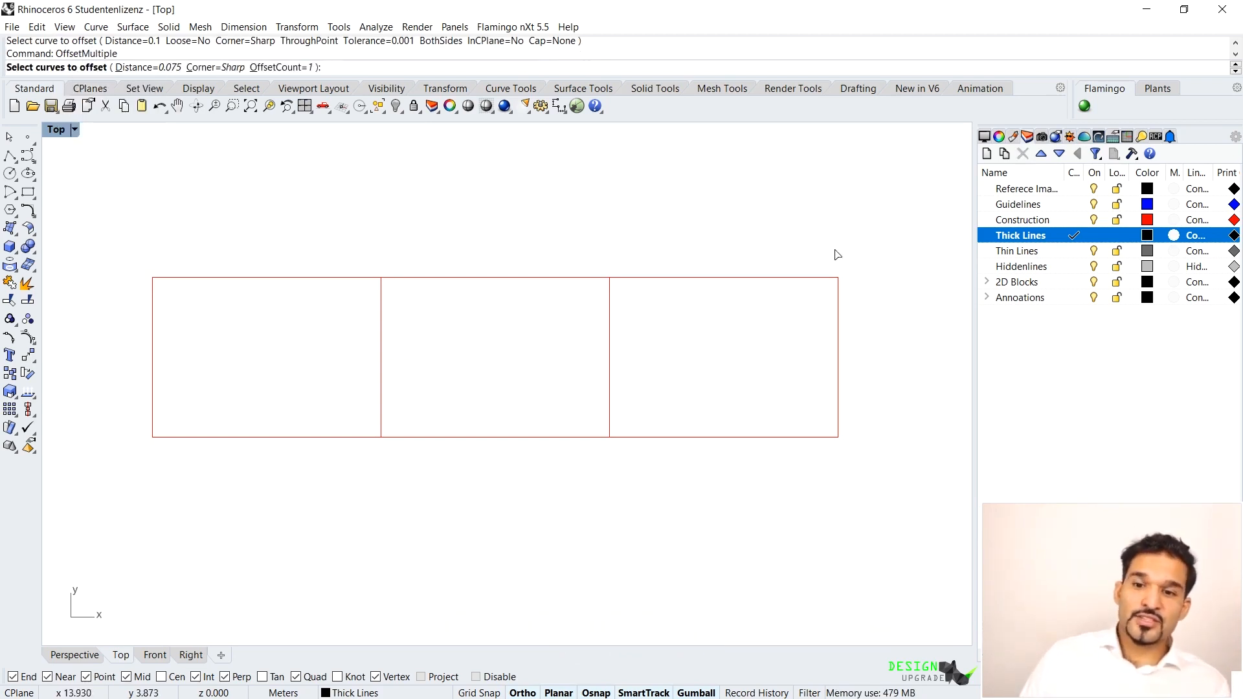
pyautogui.click(135, 69)
pyautogui.write('0.07')
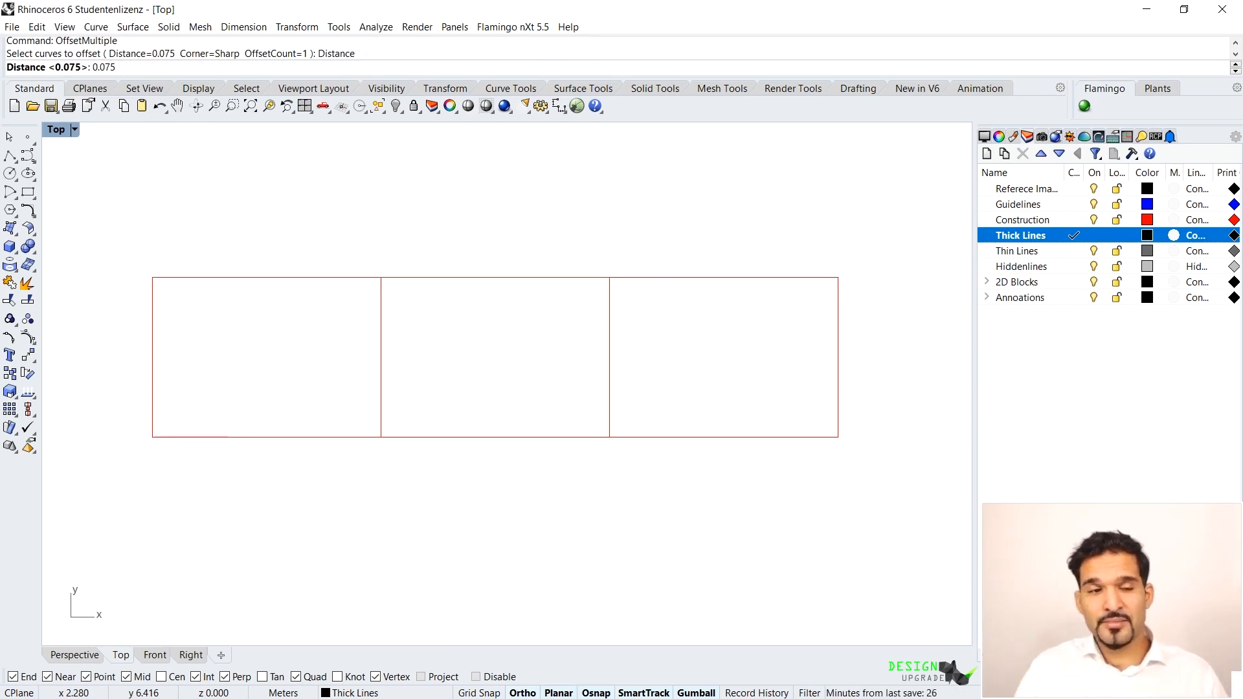
pyautogui.press('Return')
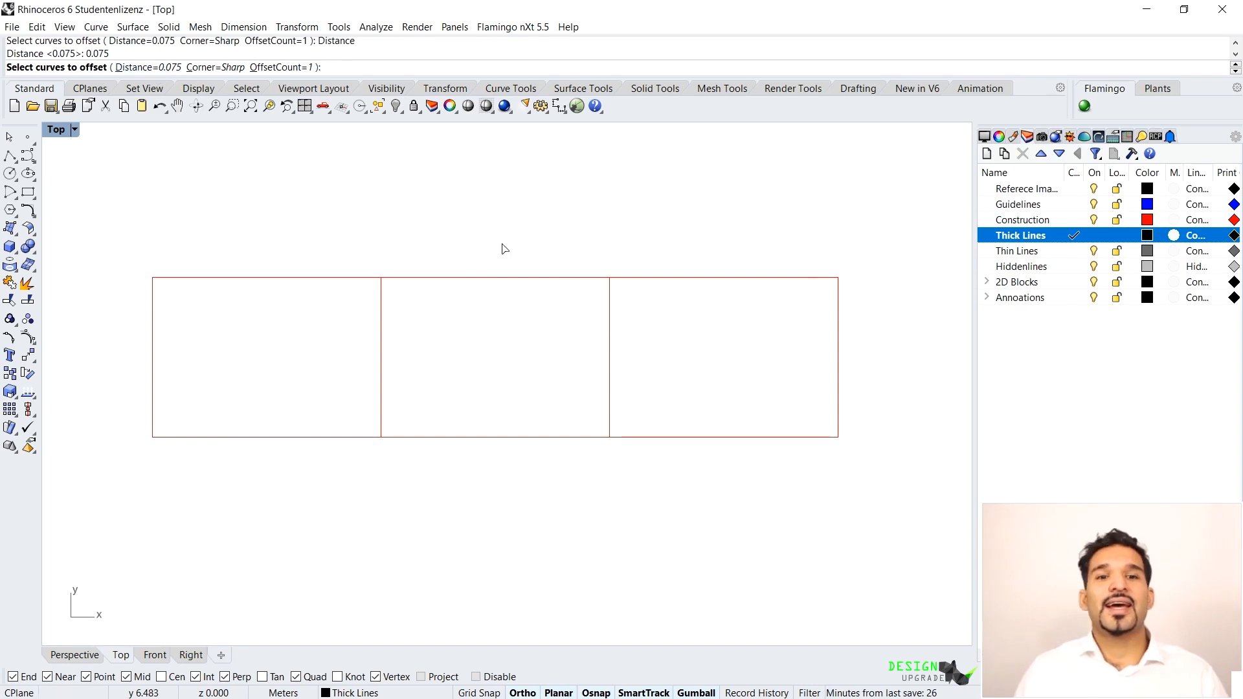
pyautogui.moveTo(850, 247); pyautogui.dragTo(327, 278)
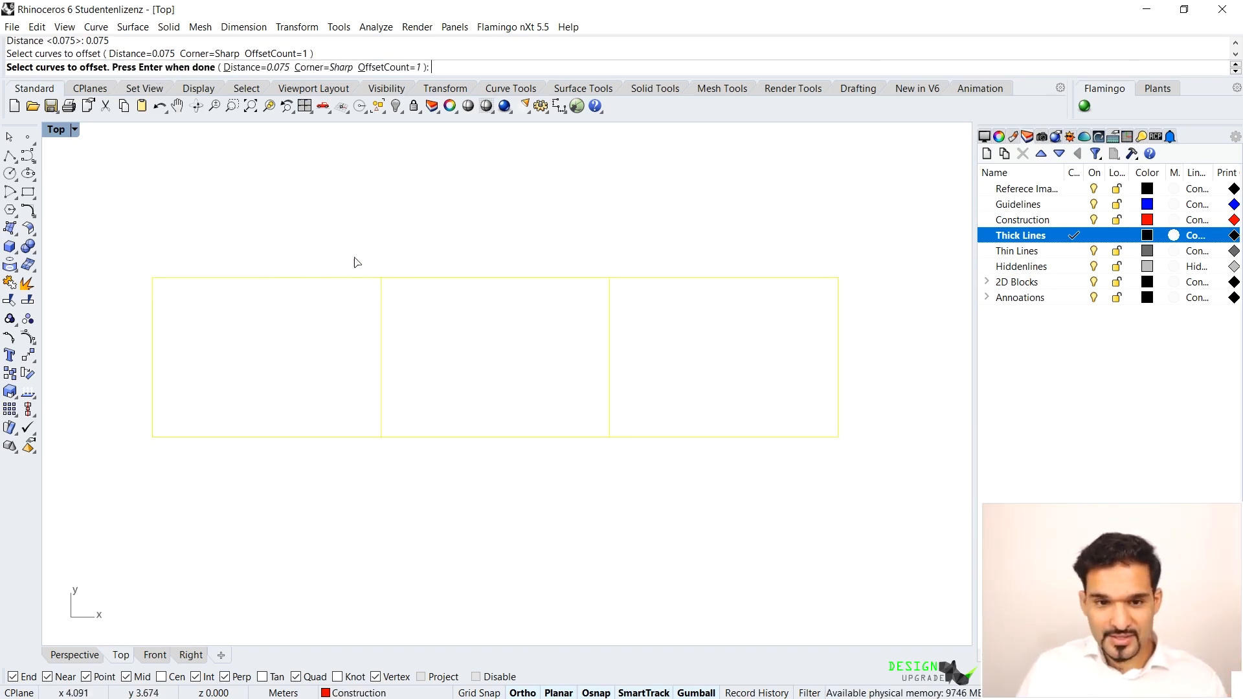
pyautogui.press('Return')
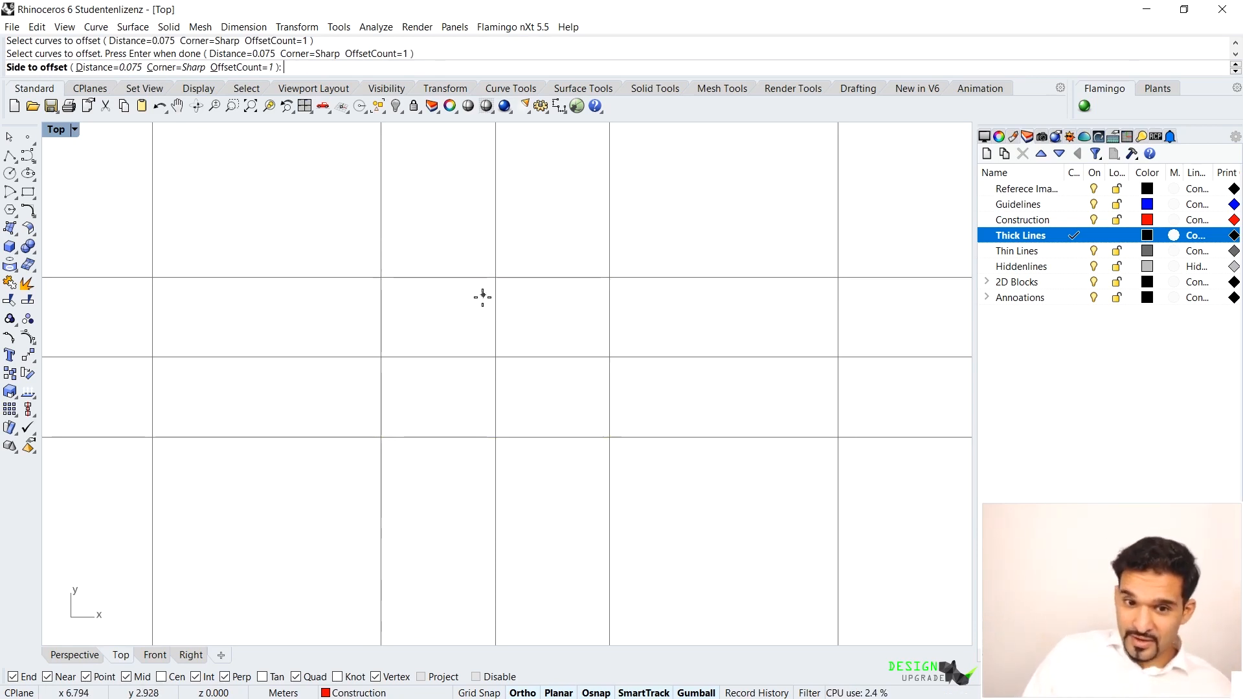
pyautogui.click(802, 250)
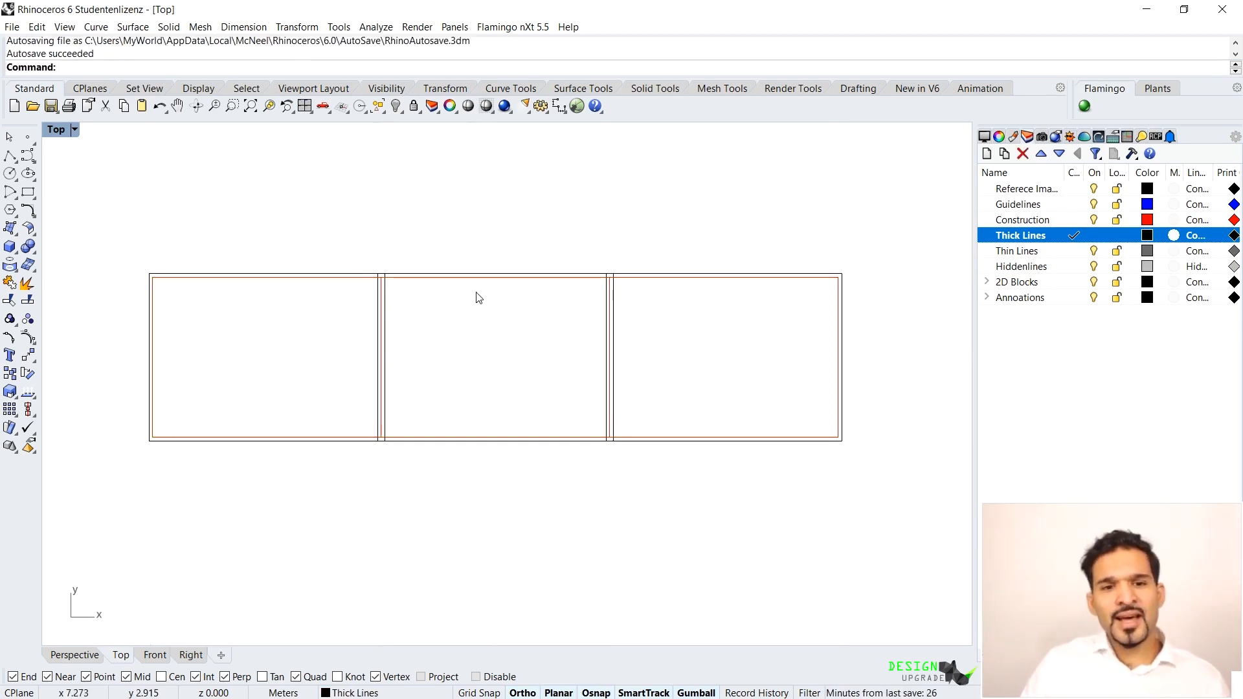
# Step: Reselect the previous selection of three construction rectangles and offset them inward by 0.075 m with OffsetMultiple
pyautogui.click(244, 89)
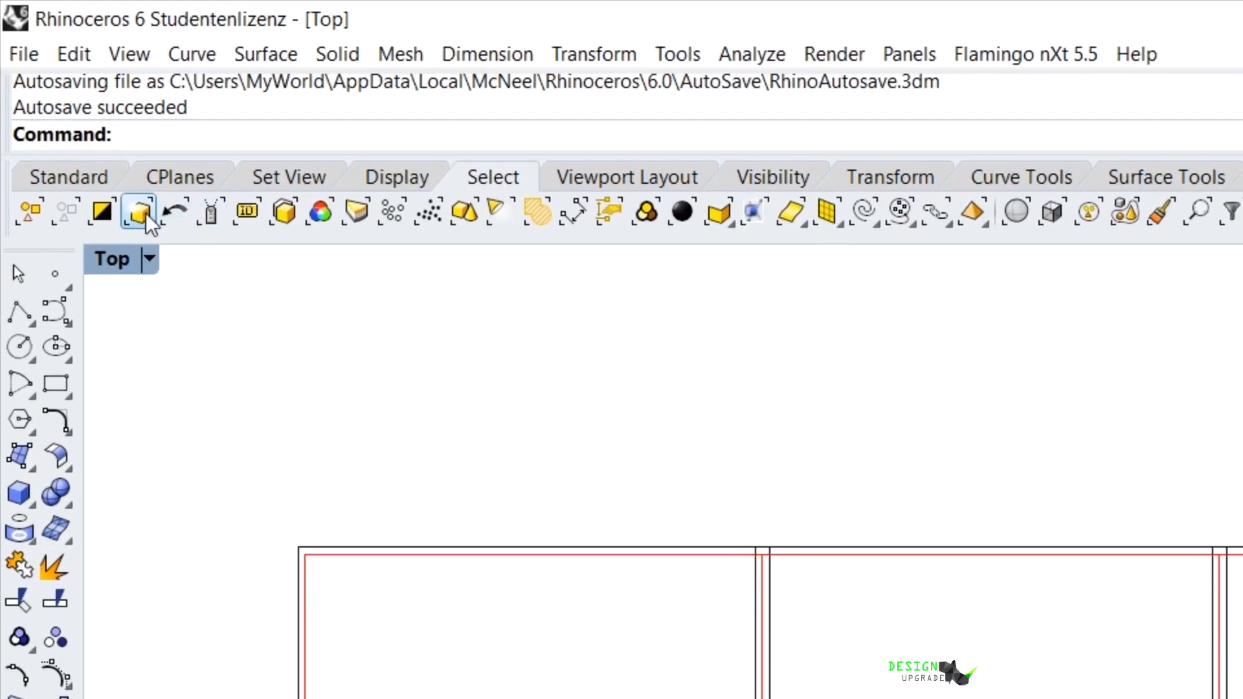
pyautogui.click(185, 216)
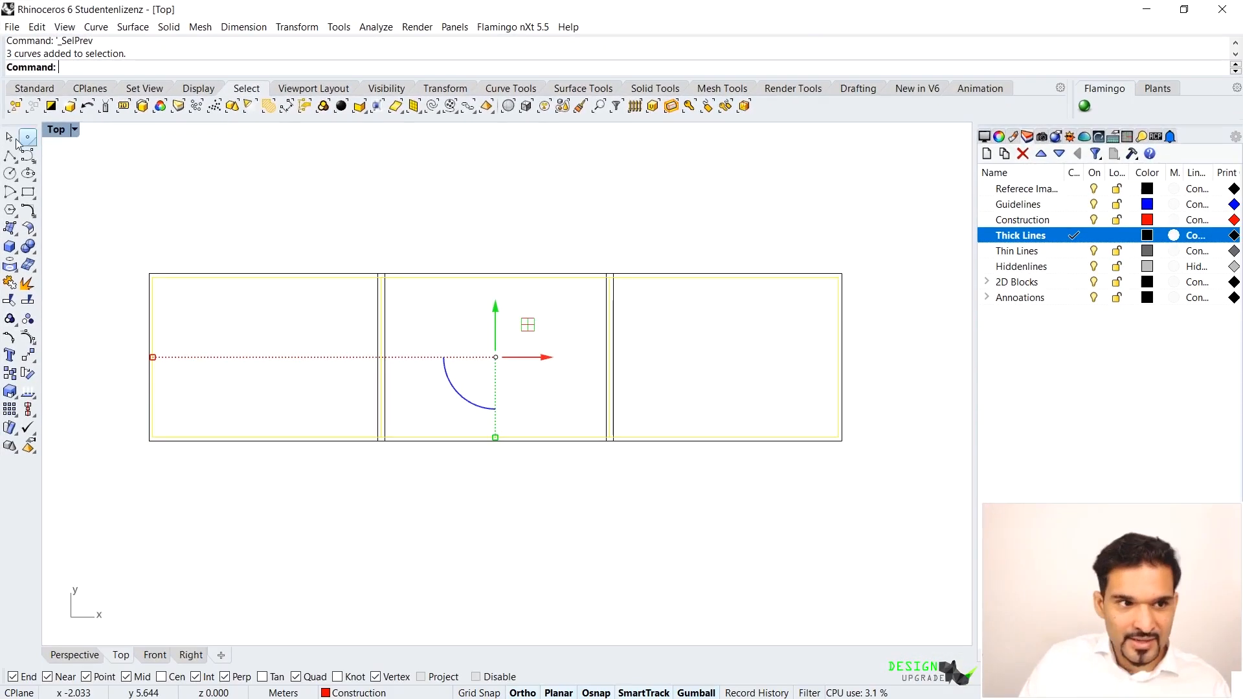
pyautogui.click(29, 89)
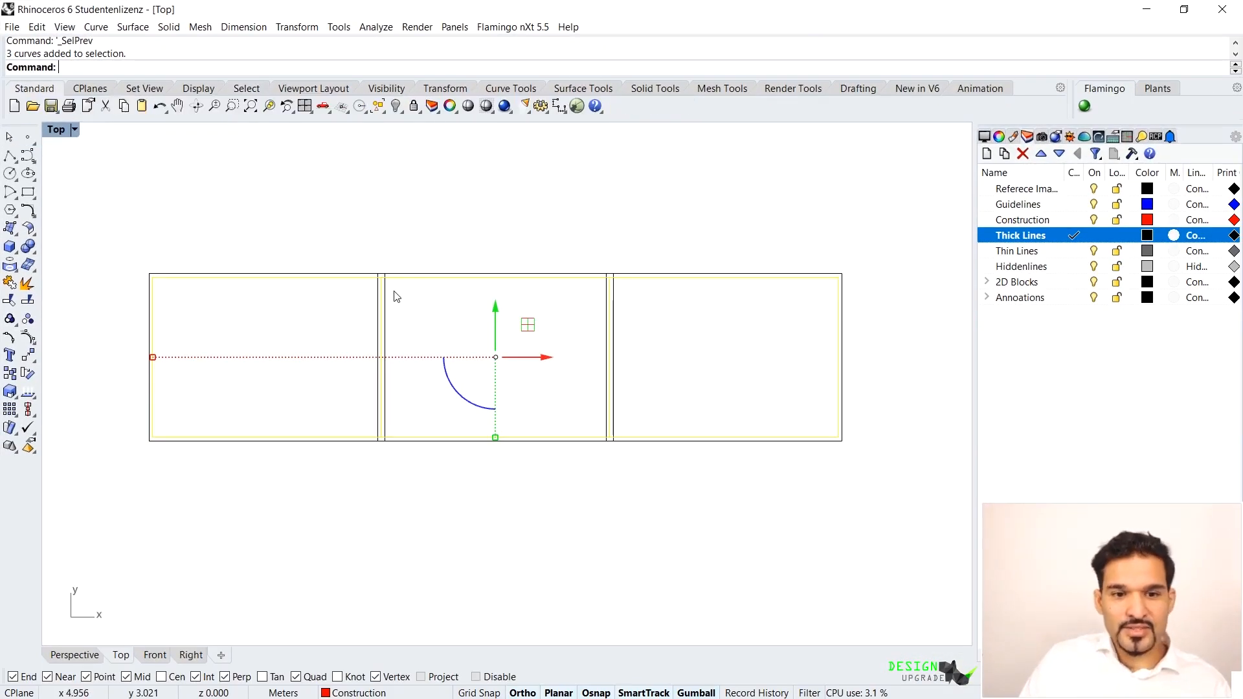
pyautogui.write('Offset')
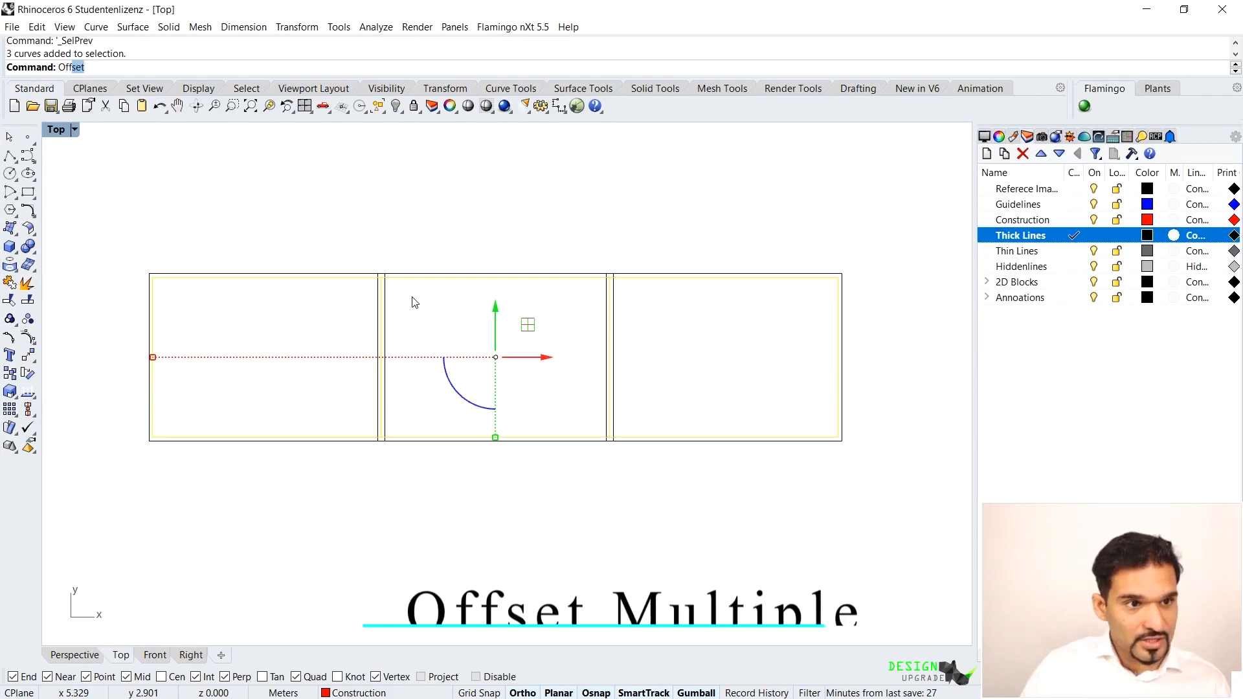
pyautogui.click(90, 121)
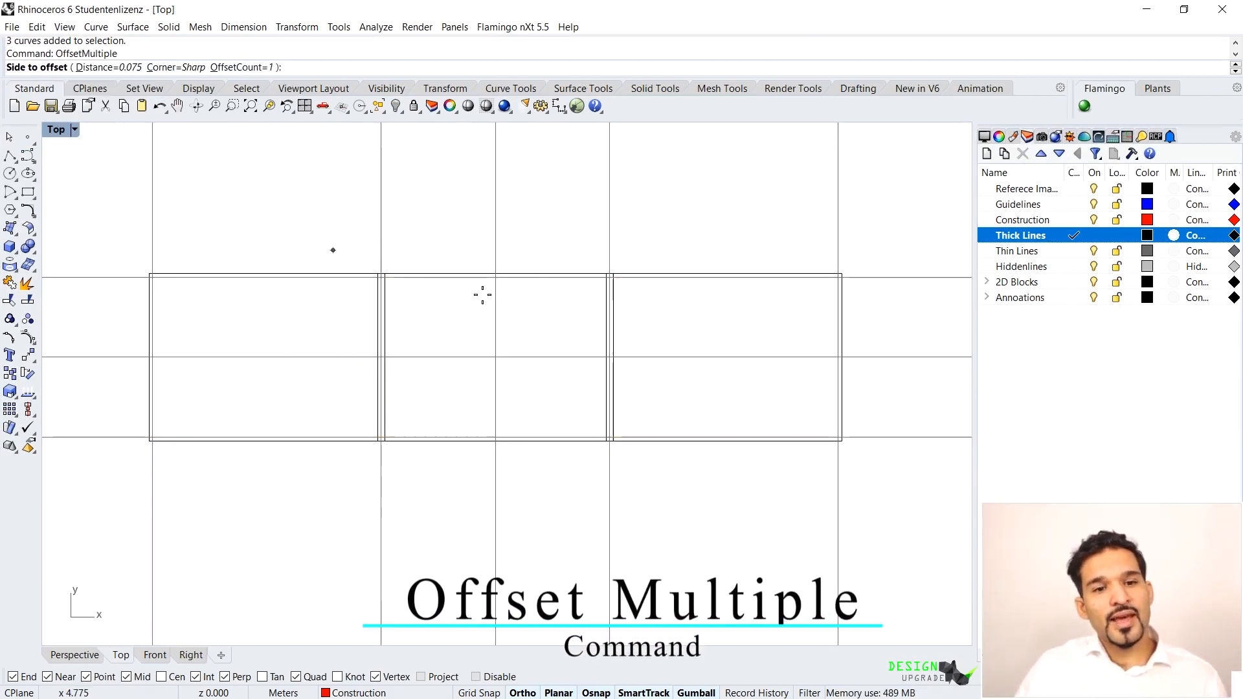
pyautogui.click(569, 324)
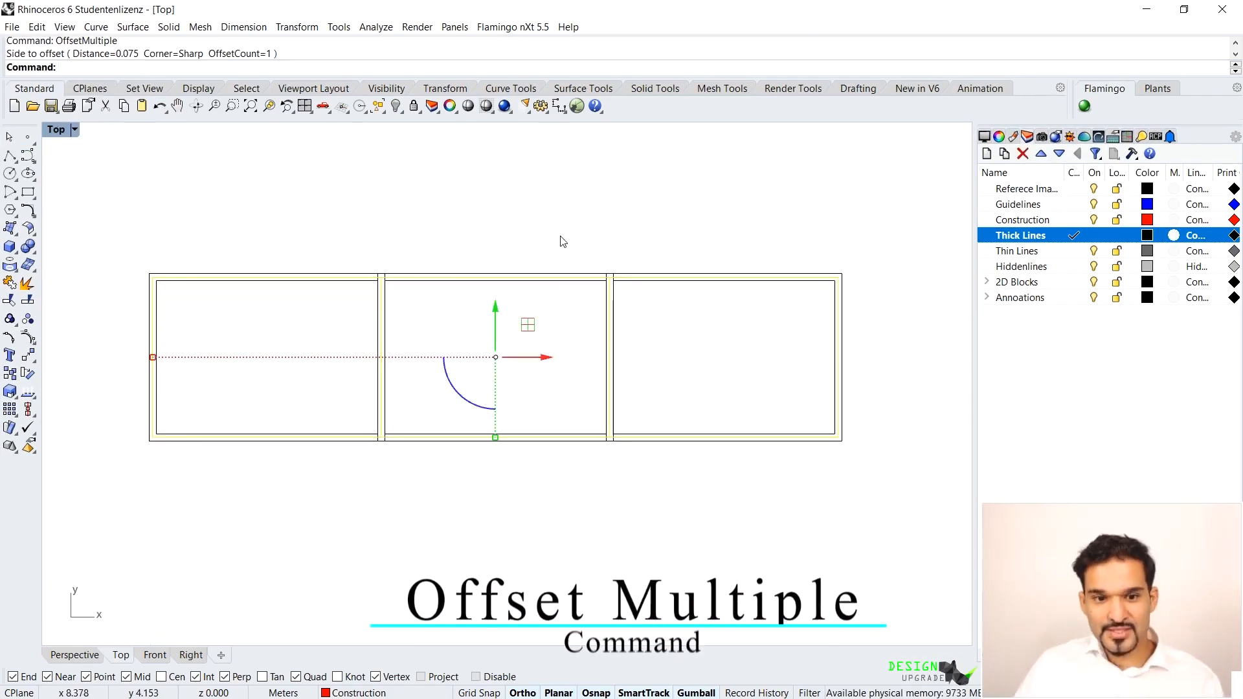
pyautogui.click(921, 229)
# Step: Turn off the Construction layer so that only the offset wall outlines are displayed
pyautogui.scroll(8, 851, 280)
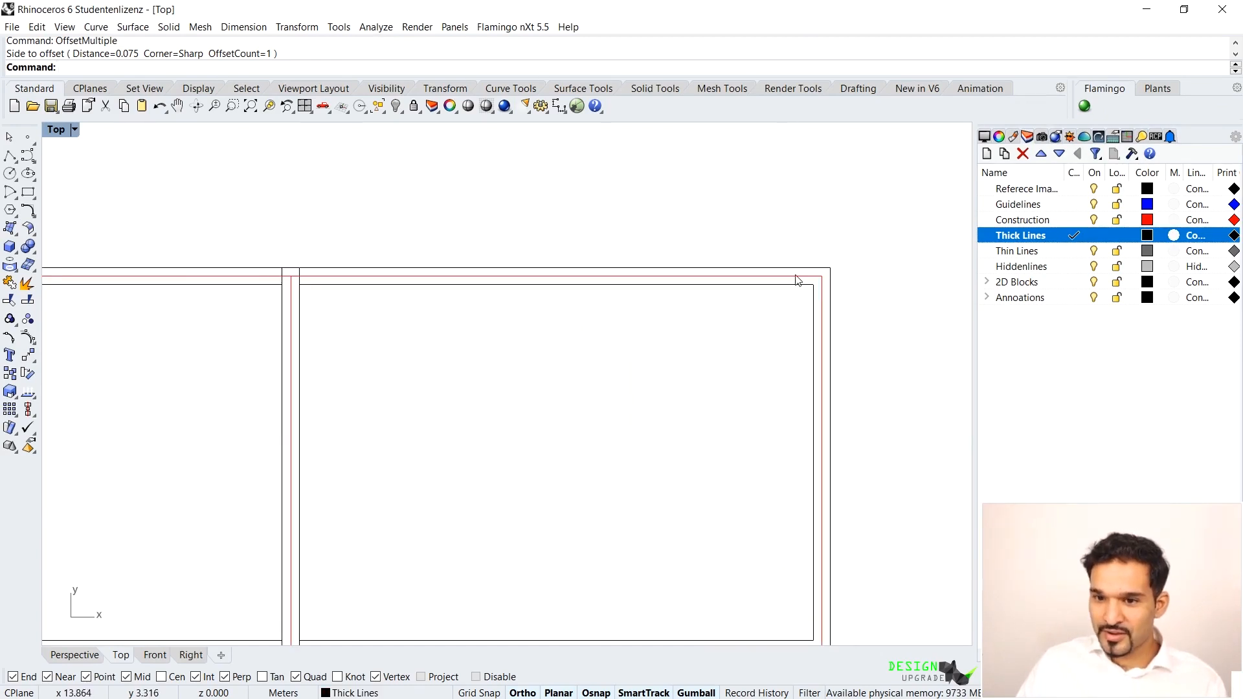
pyautogui.click(1094, 220)
pyautogui.scroll(-5, 625, 285)
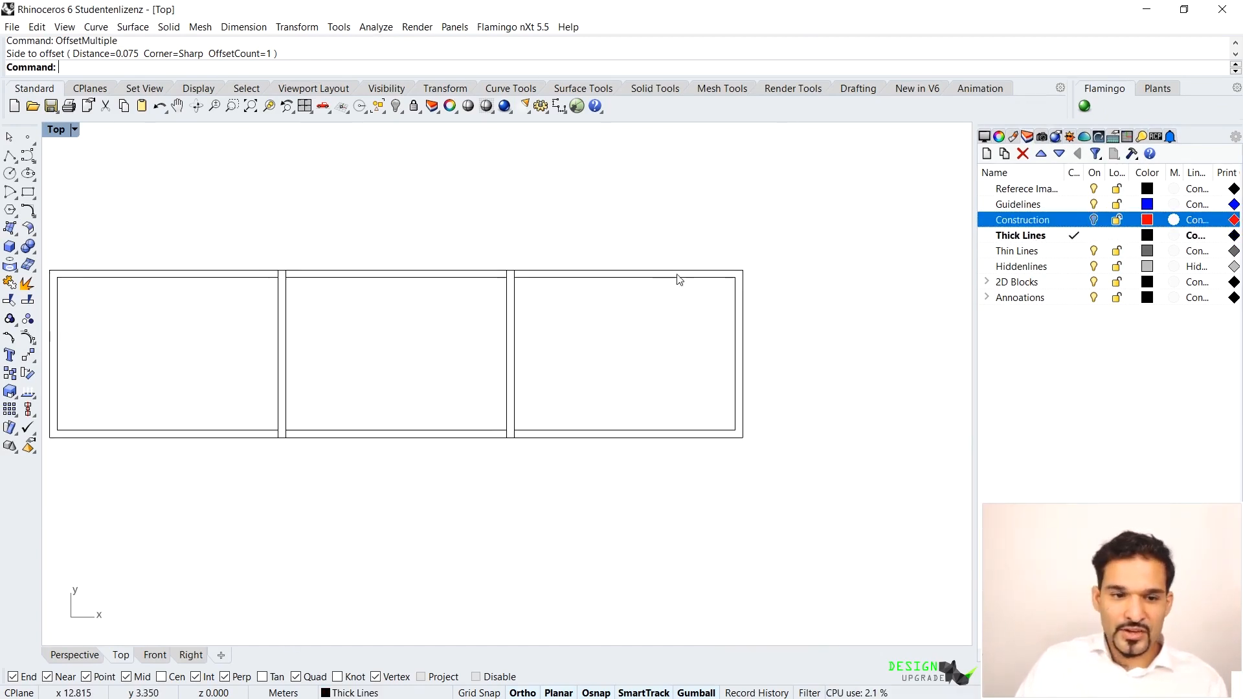
pyautogui.scroll(4, 475, 272)
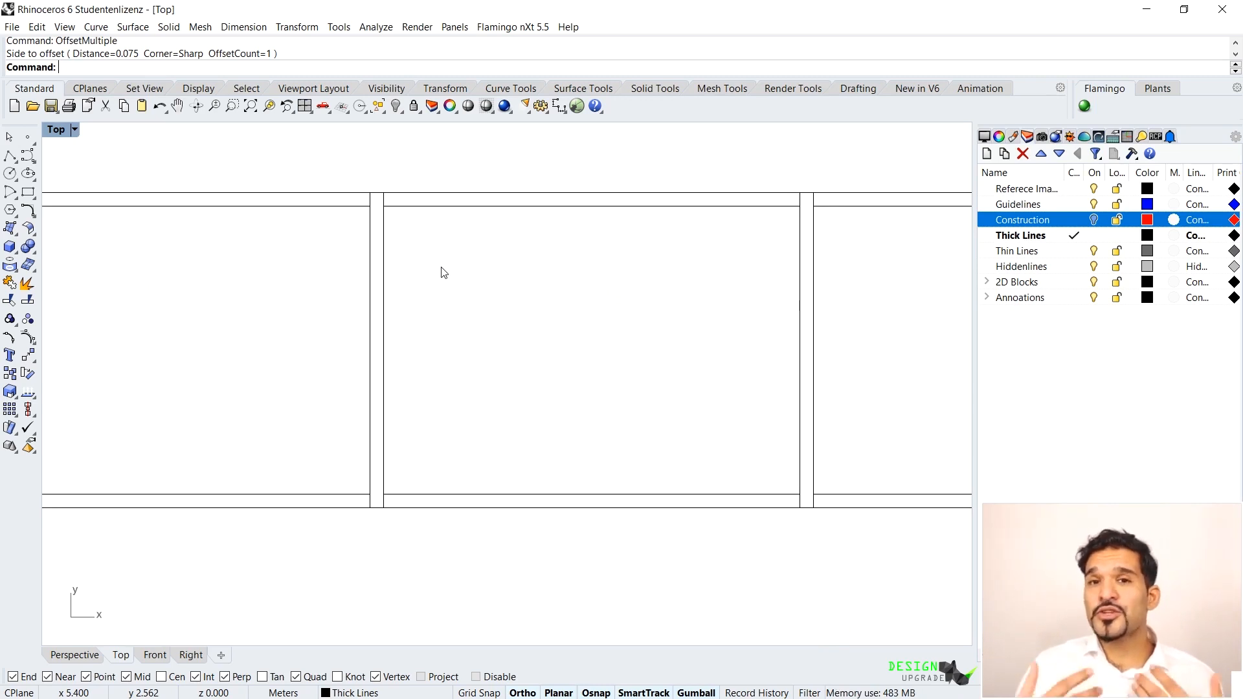
pyautogui.scroll(-4, 425, 283)
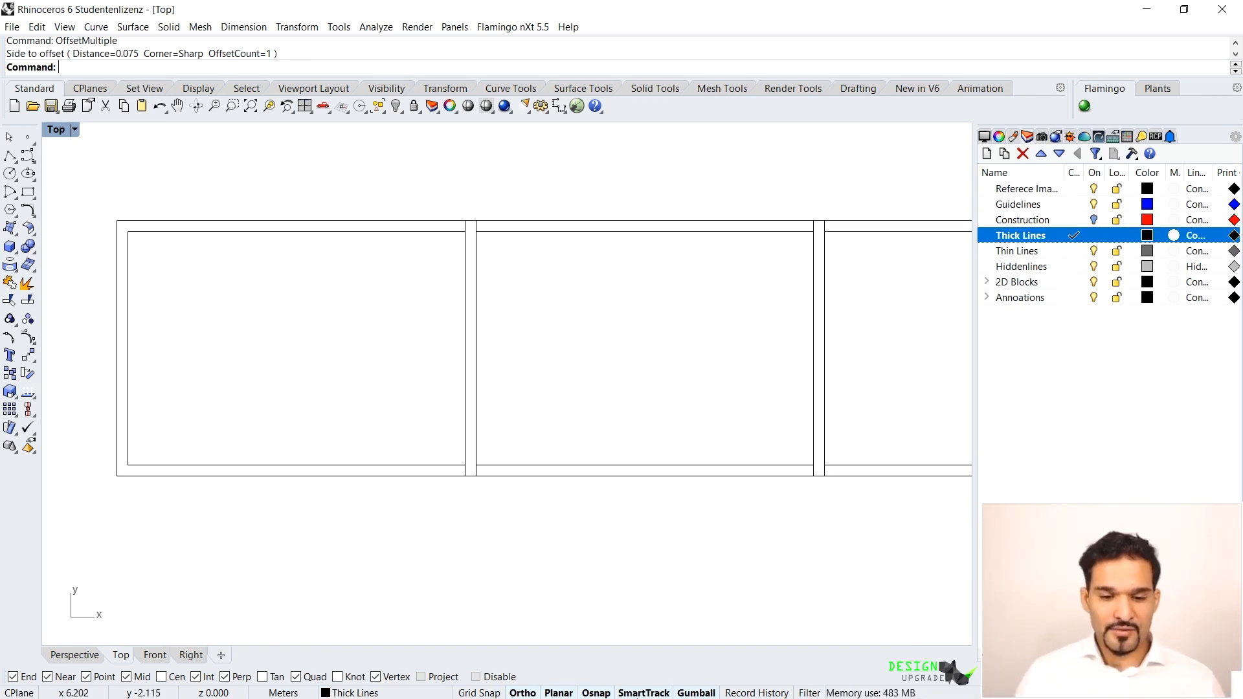
# Step: Switch to the Azuma House_Part01 drawing and examine the dimensioned window and door openings along the ground-floor walls
pyautogui.press('super')
pyautogui.moveTo(584, 682)
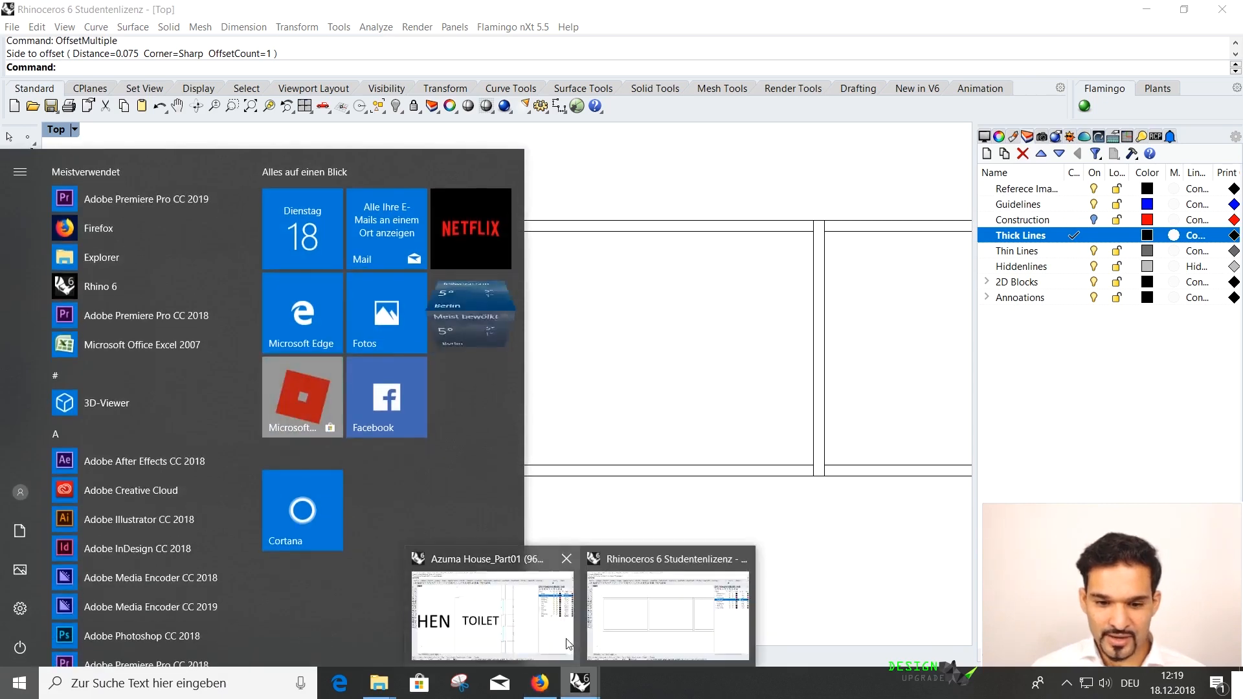
pyautogui.click(529, 623)
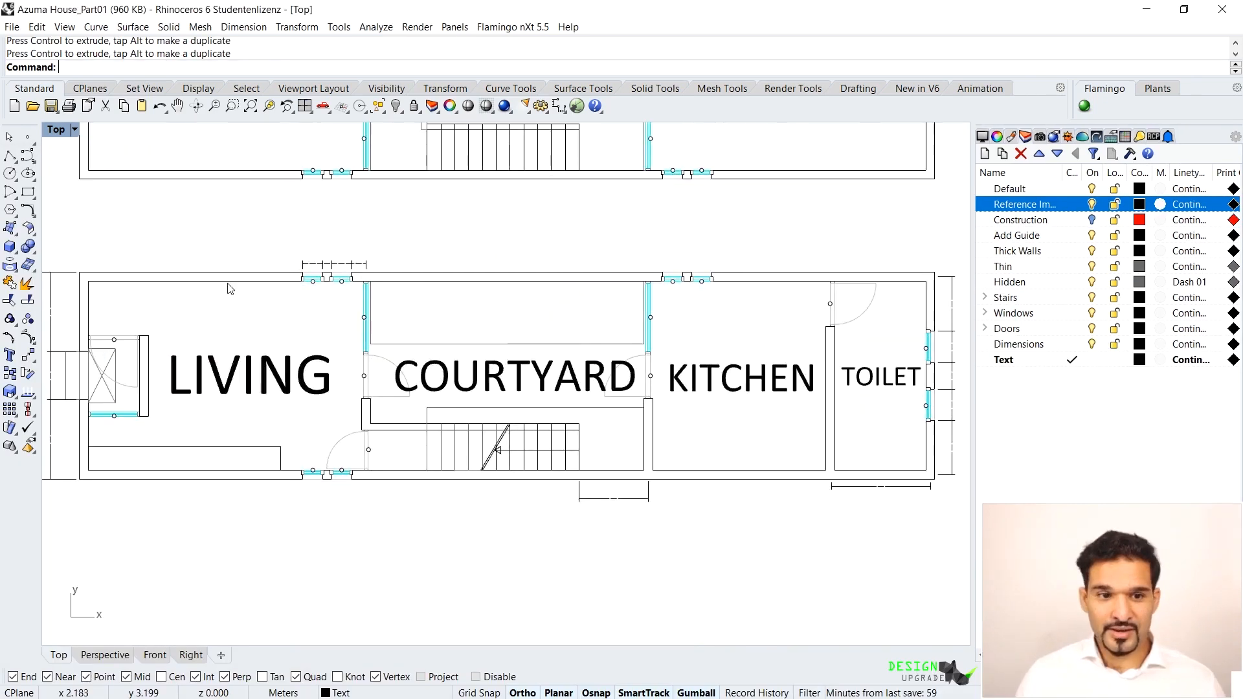
pyautogui.scroll(5, 230, 284)
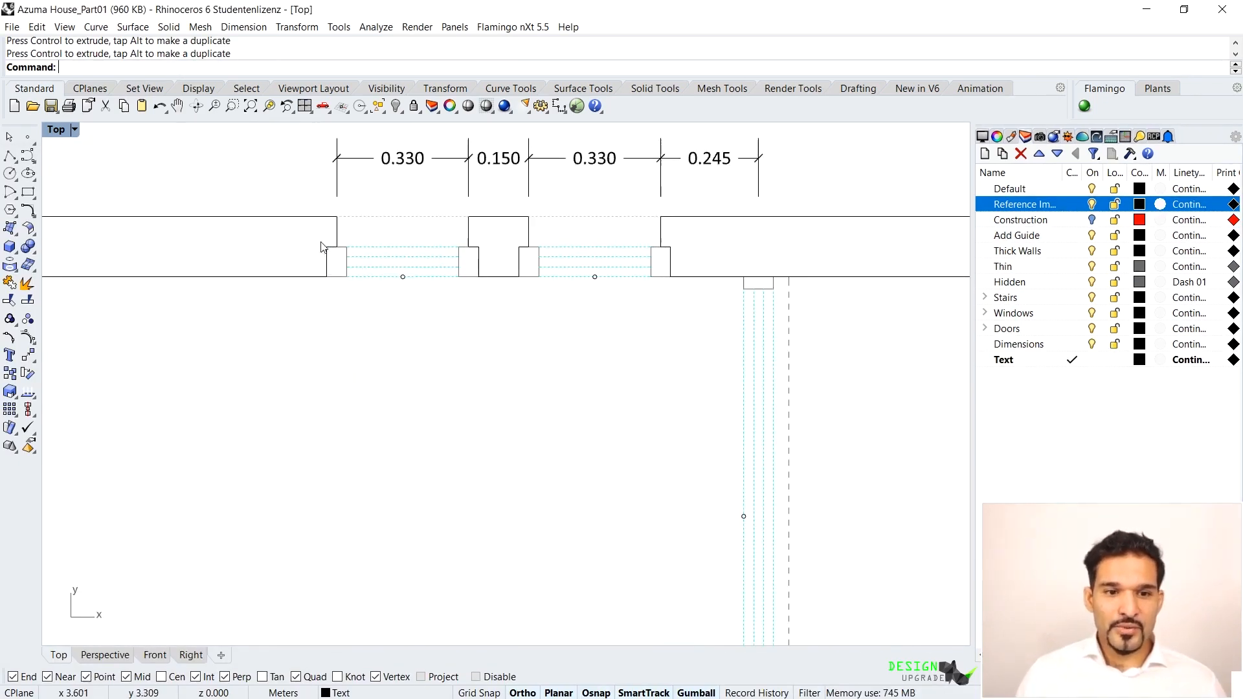
pyautogui.scroll(-8, 517, 255)
pyautogui.scroll(2, 537, 241)
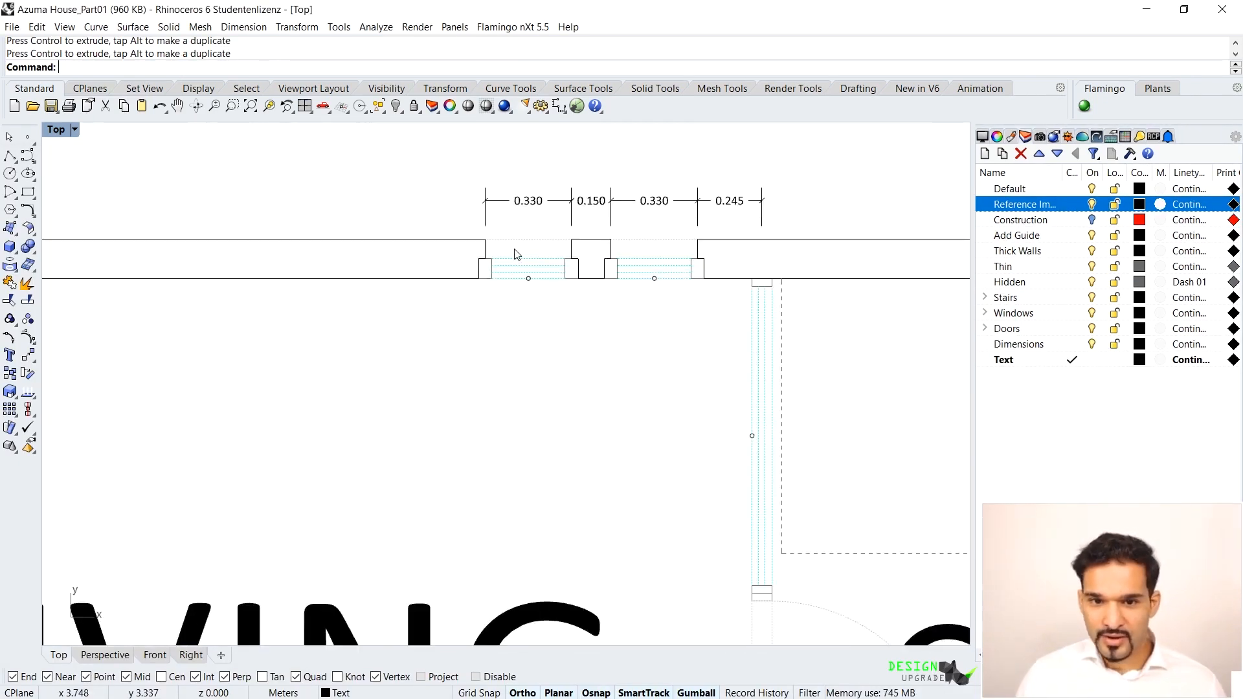
pyautogui.scroll(-5, 502, 255)
pyautogui.scroll(5, 158, 386)
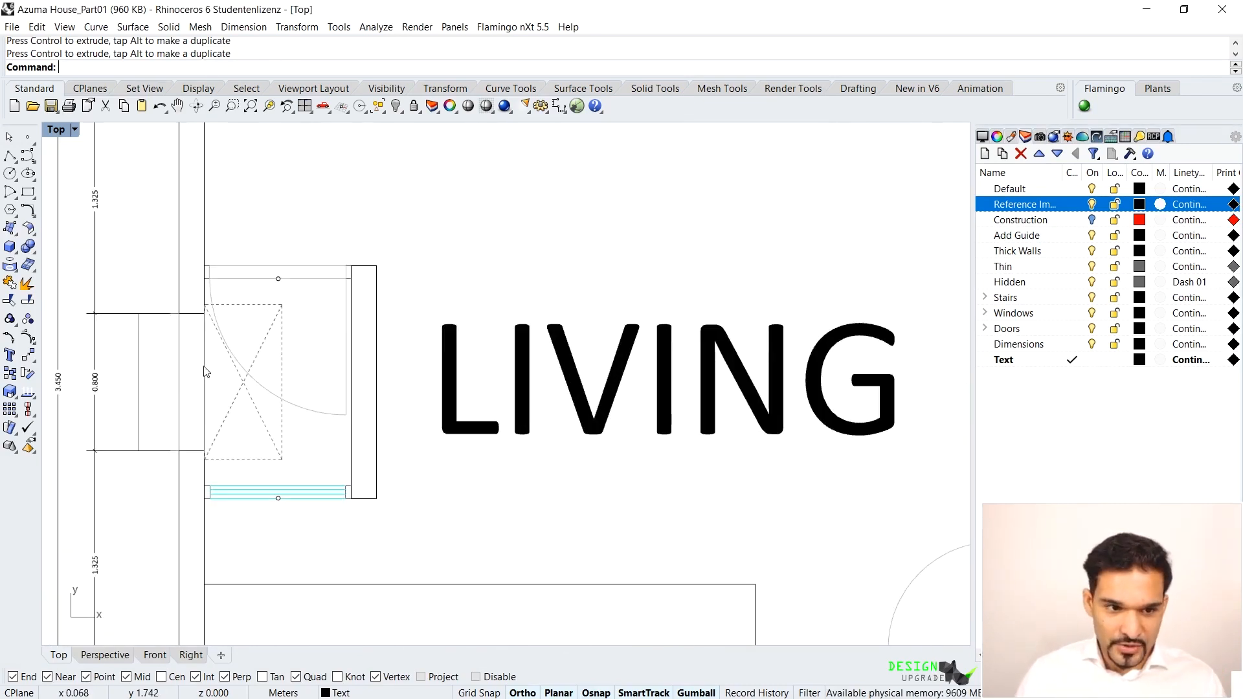
pyautogui.scroll(-6, 206, 371)
pyautogui.scroll(7, 762, 365)
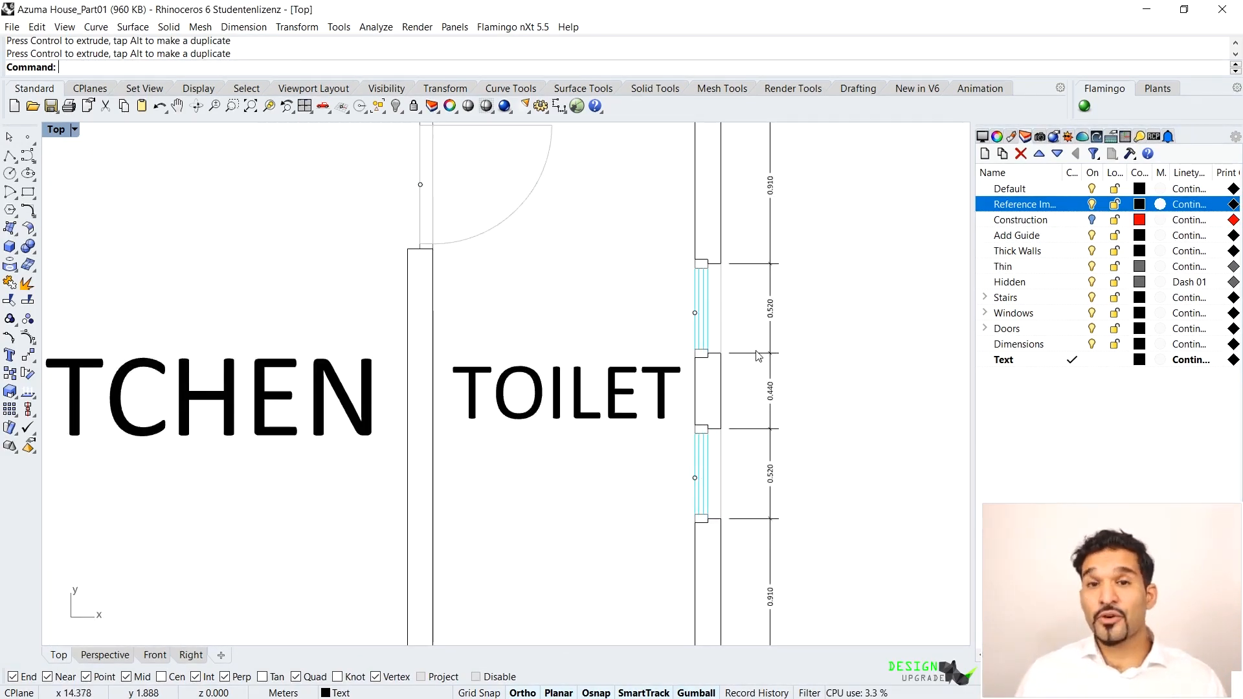
pyautogui.scroll(-3, 762, 343)
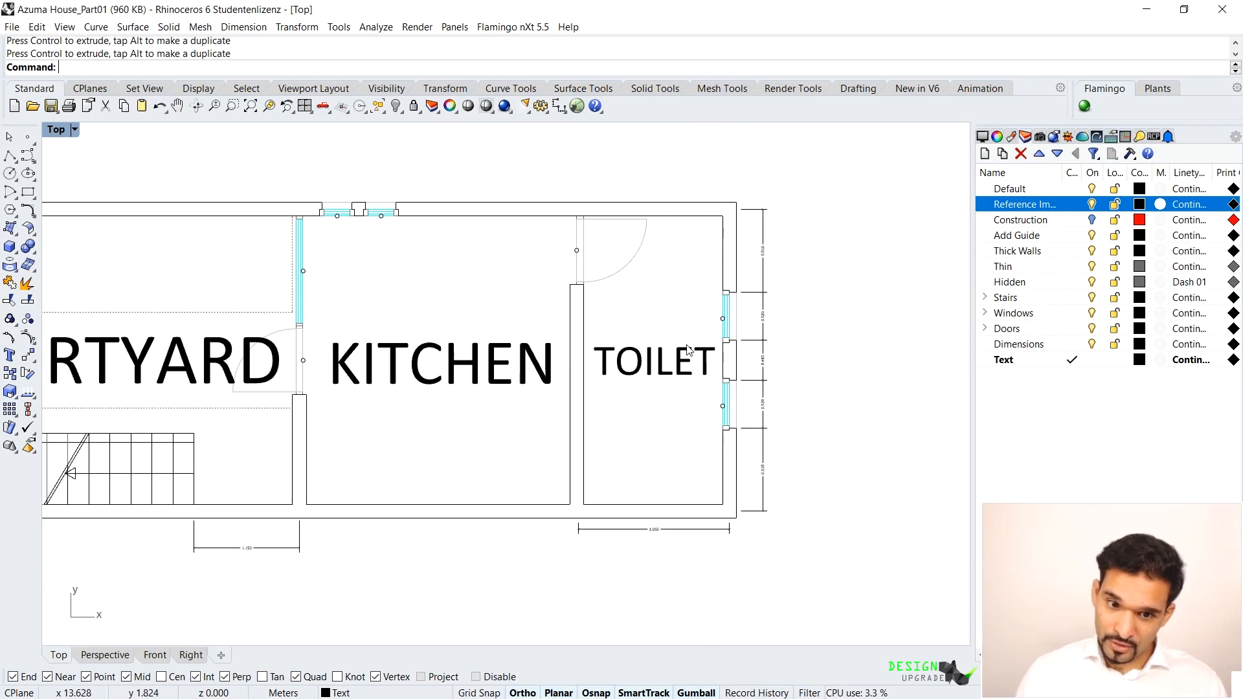
# Step: Return to the new drawing and draw a 3Point rectangle 0.33 m wide across the upper wall, leftward from the first partition's centre guide
pyautogui.press('super')
pyautogui.moveTo(575, 678)
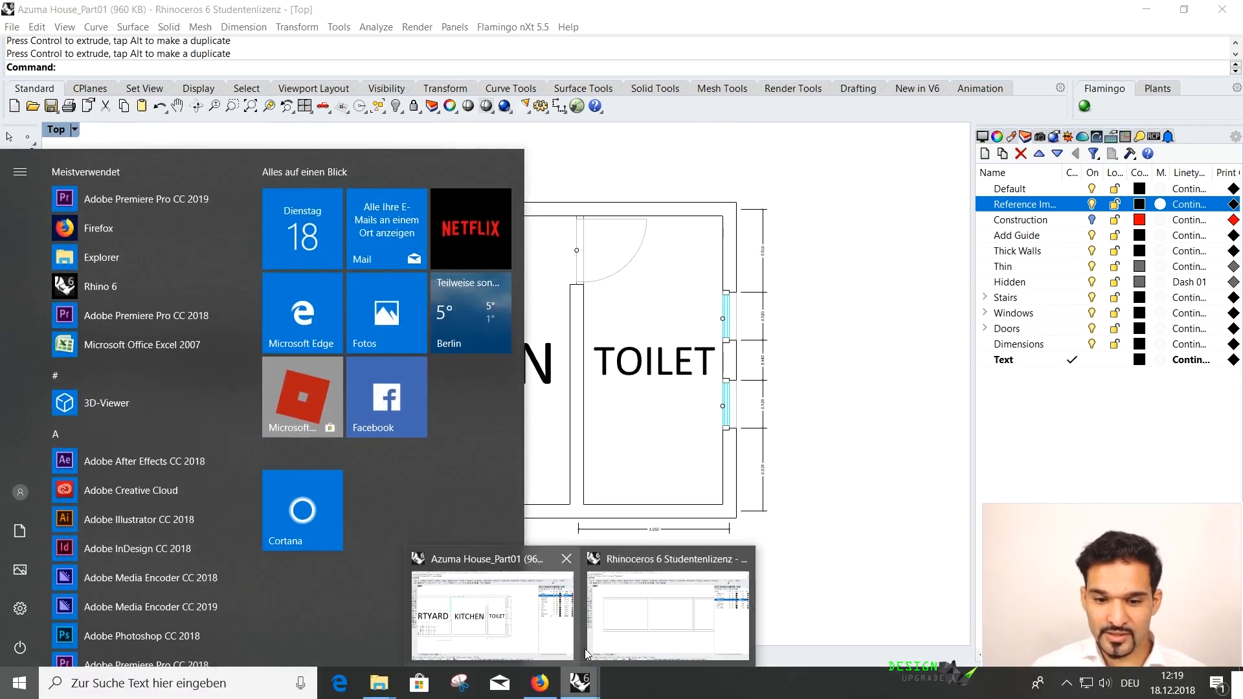
pyautogui.click(623, 633)
pyautogui.scroll(2, 466, 322)
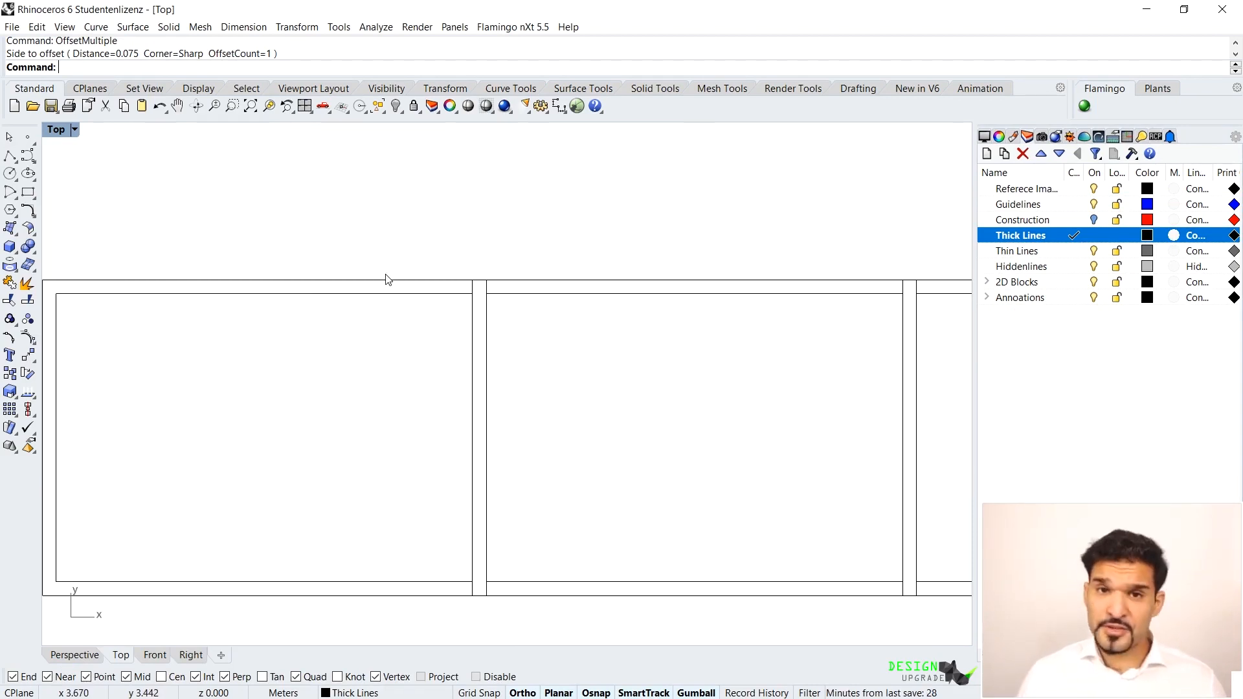
pyautogui.write('RE')
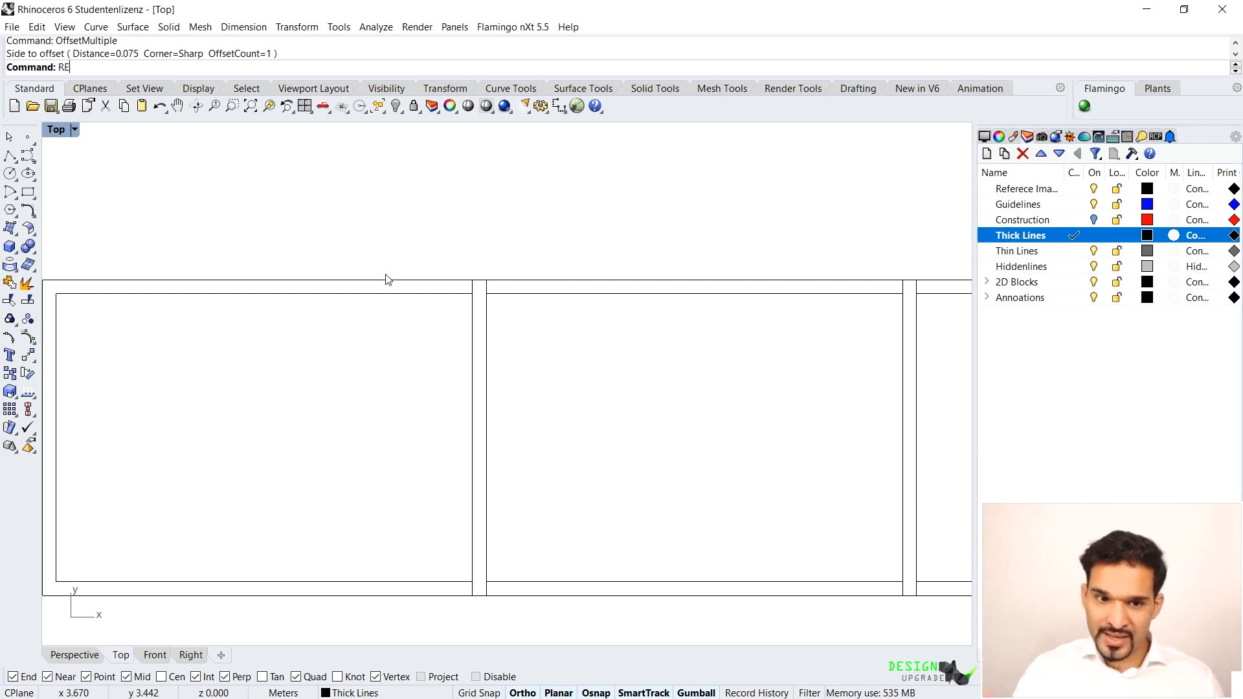
pyautogui.write('ctangle')
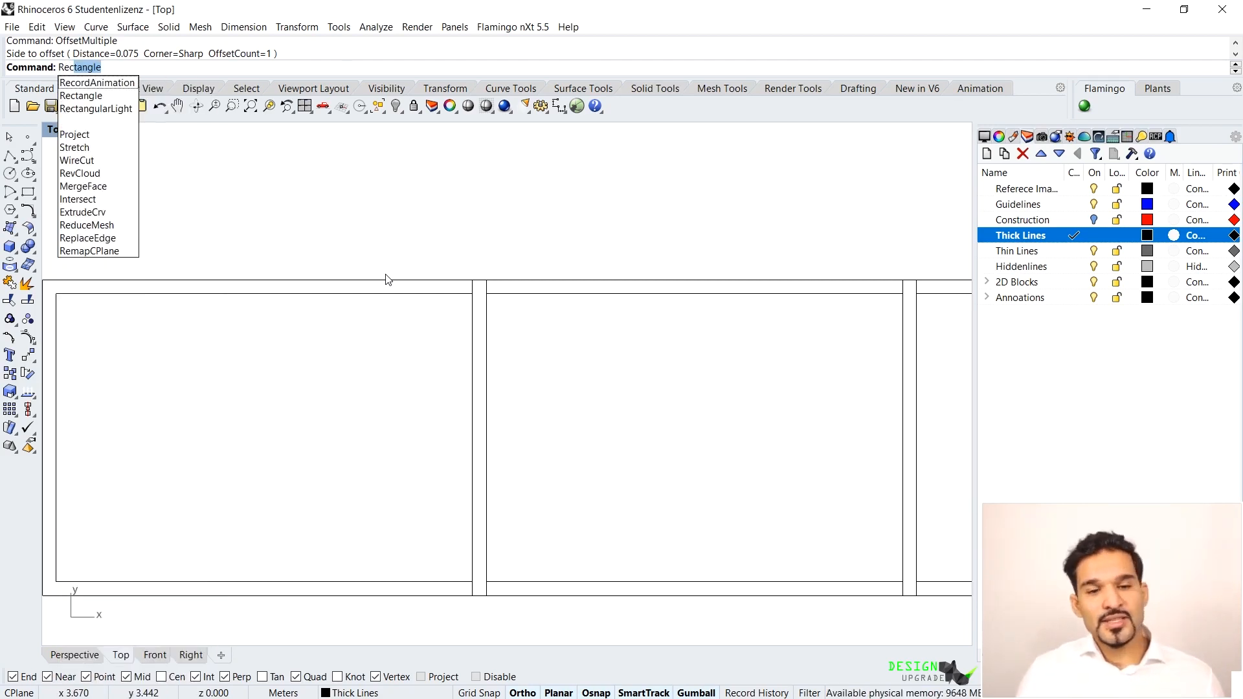
pyautogui.press('Return')
pyautogui.scroll(3, 444, 275)
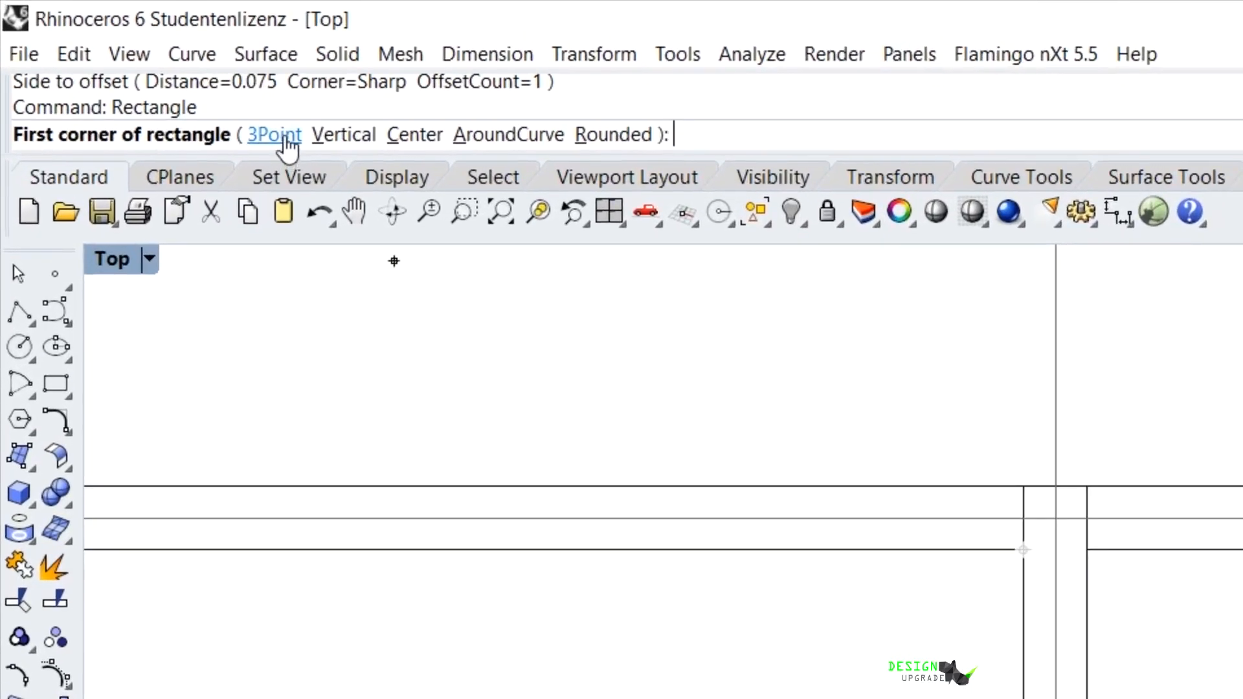
pyautogui.click(285, 138)
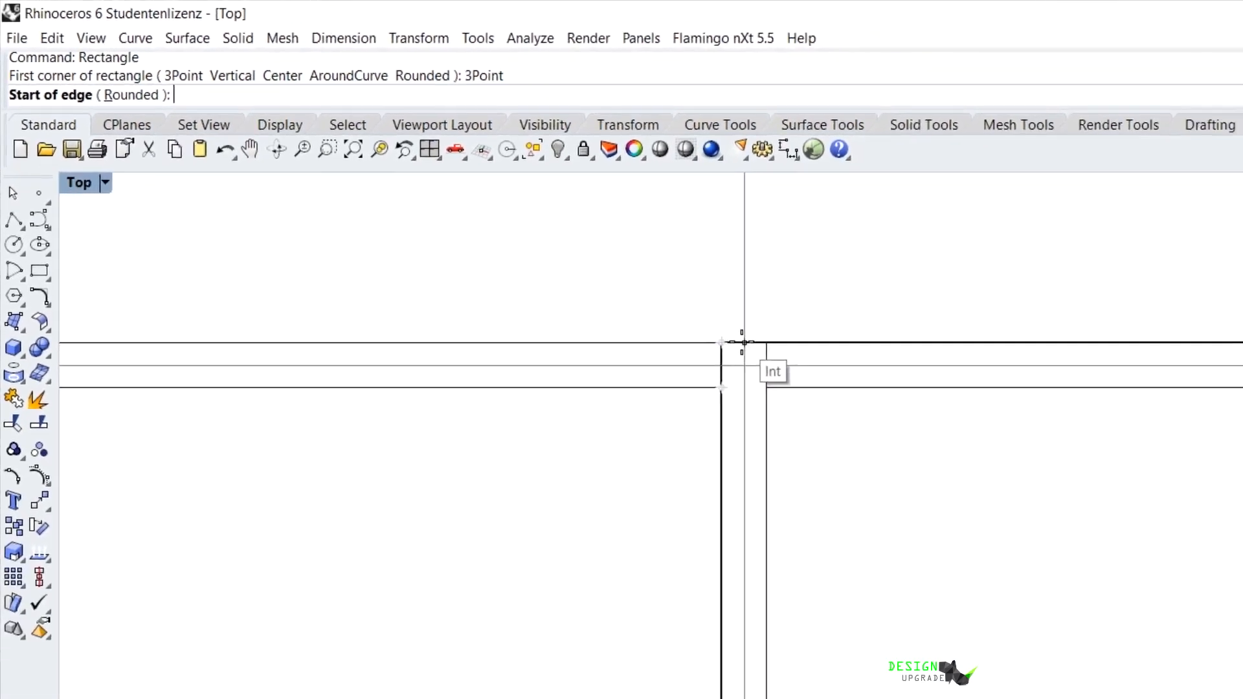
pyautogui.click(921, 424)
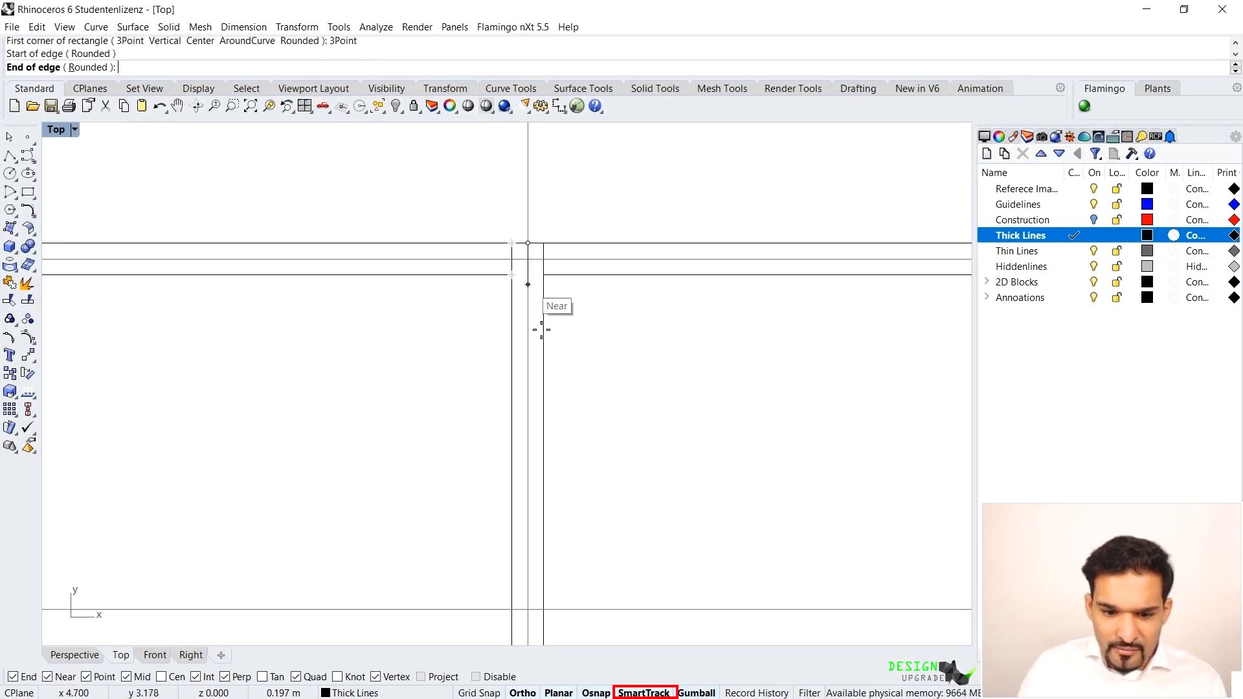
pyautogui.click(527, 275)
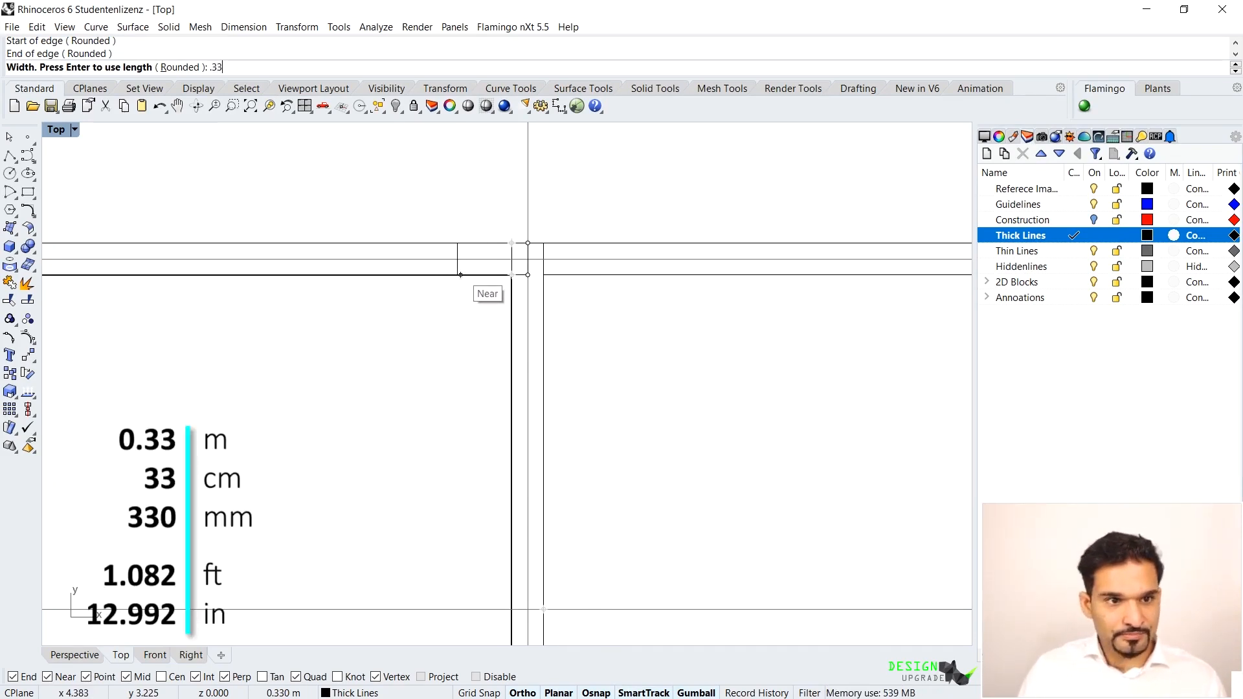
pyautogui.press('Return')
# Step: Move the opening rectangle 0.245 m to the left along the upper wall, away from the partition's centre guide
pyautogui.click(529, 270)
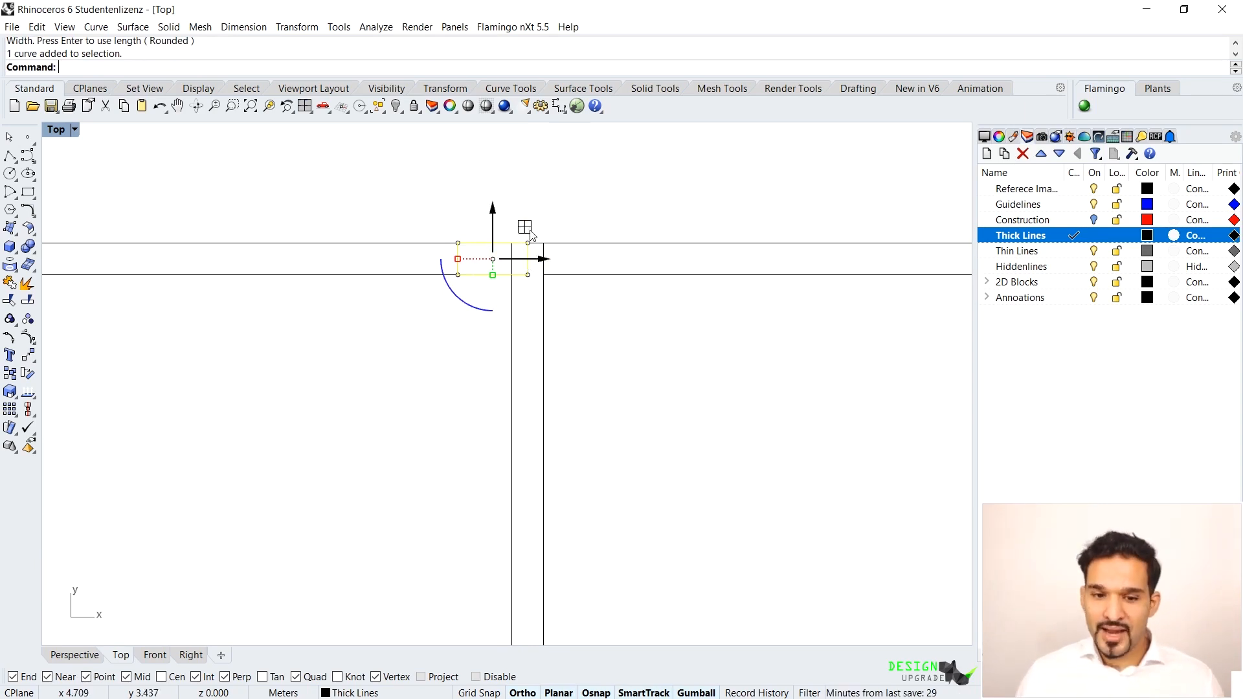
pyautogui.press('Return')
pyautogui.click(528, 243)
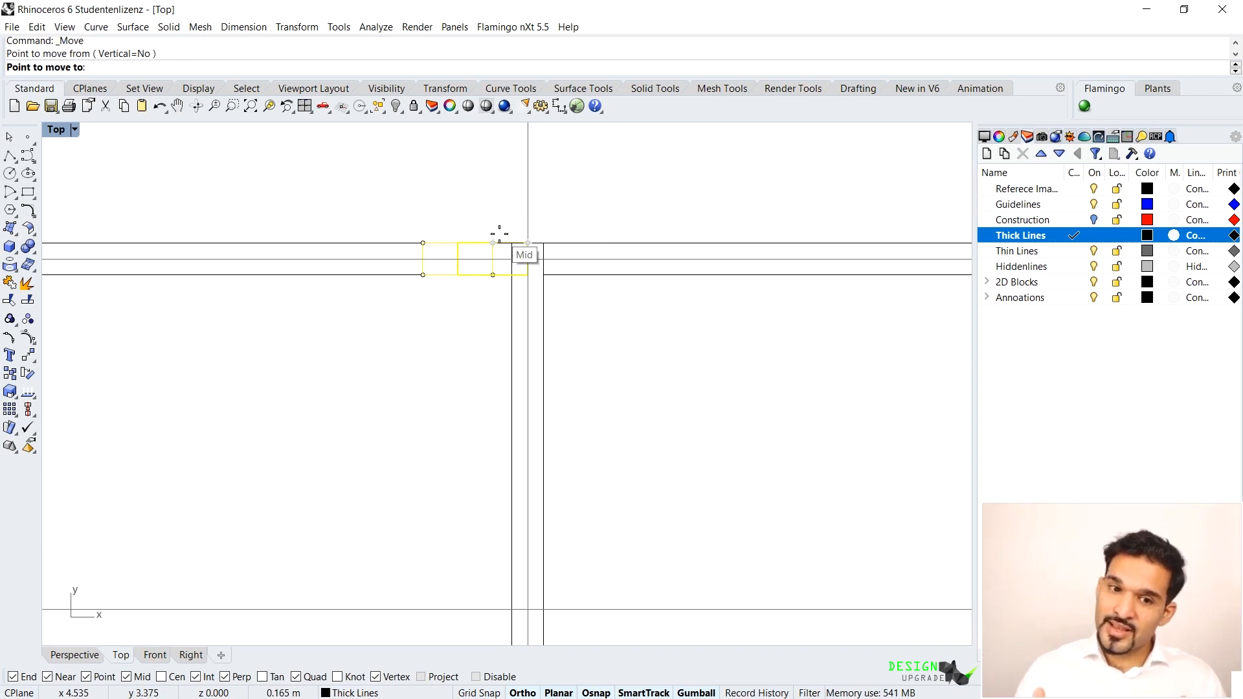
pyautogui.write('0')
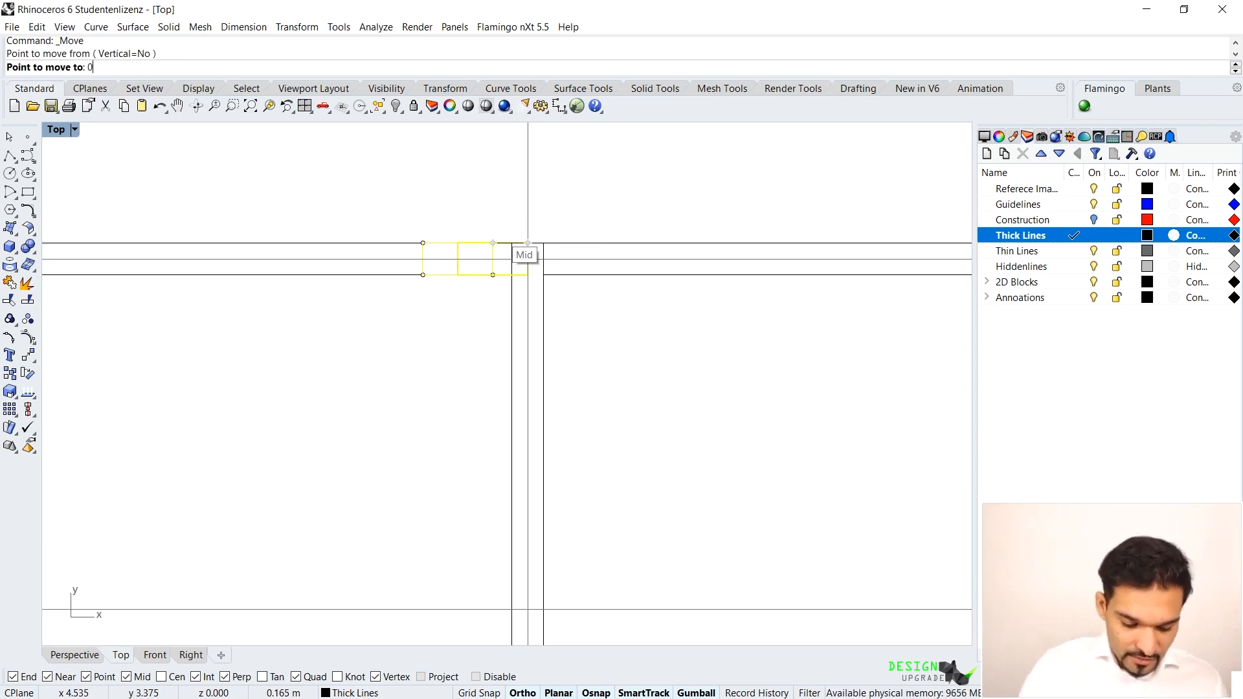
pyautogui.write('.245')
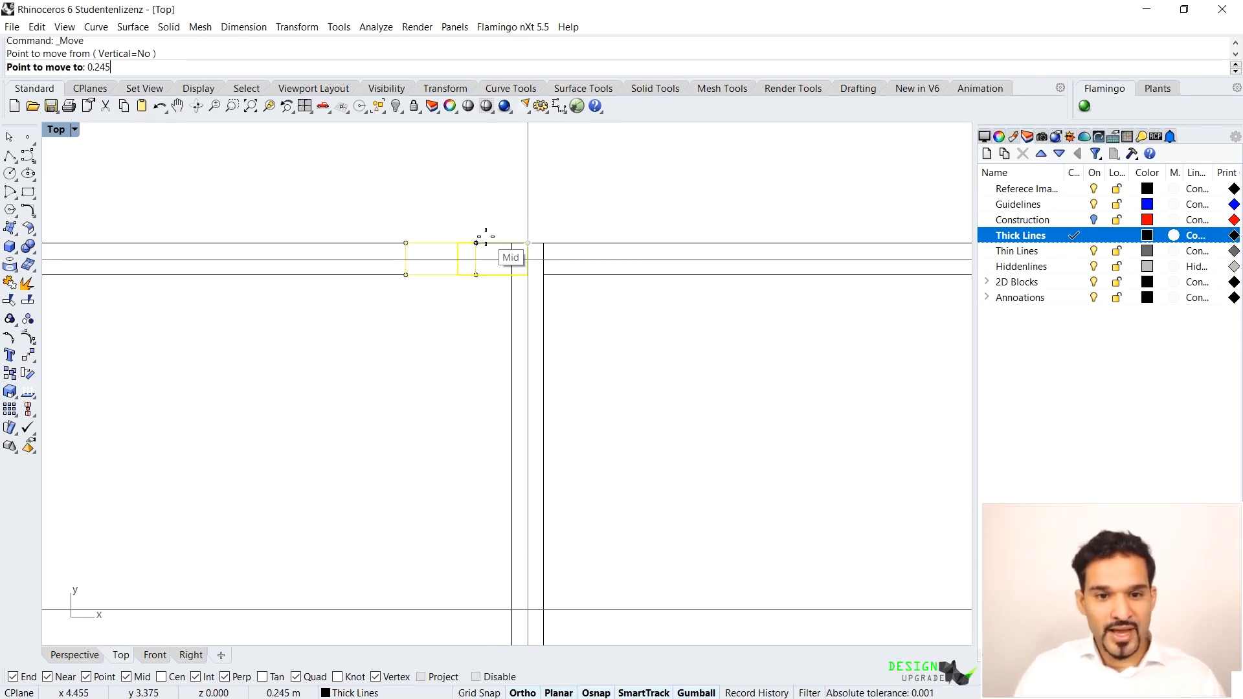
pyautogui.press('Return')
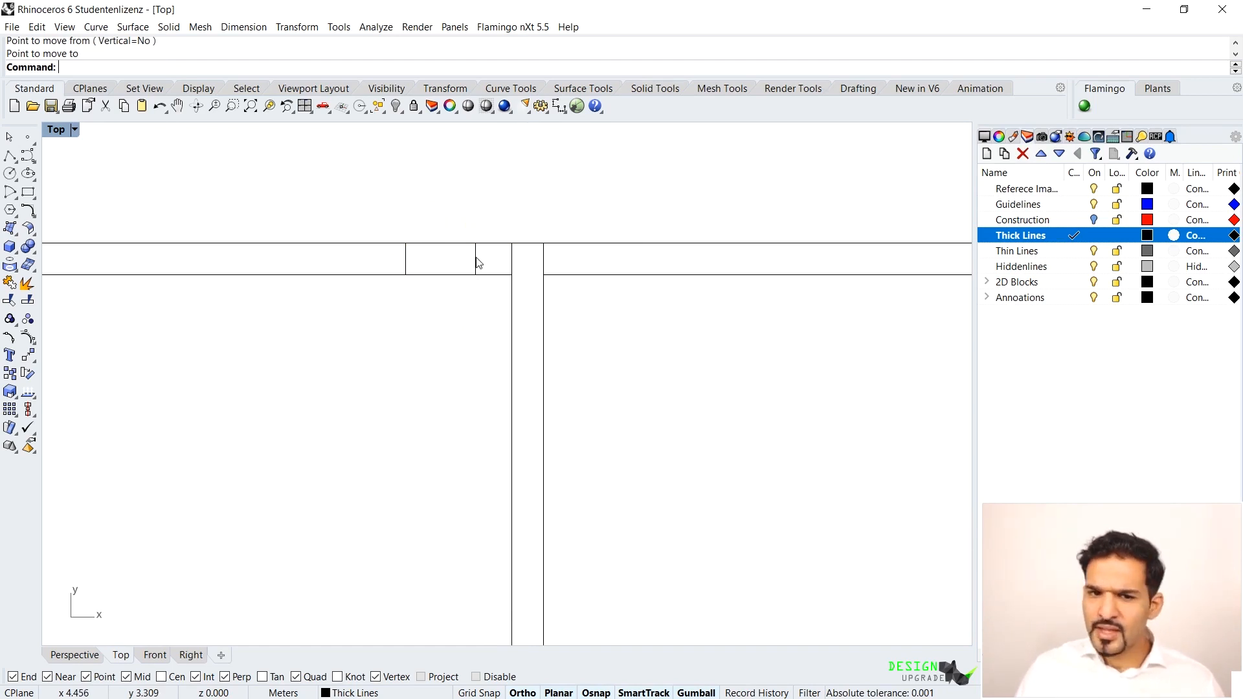
# Step: Copy the opening rectangle directly against its own left side, from its upper right corner to its upper left corner
pyautogui.click(478, 262)
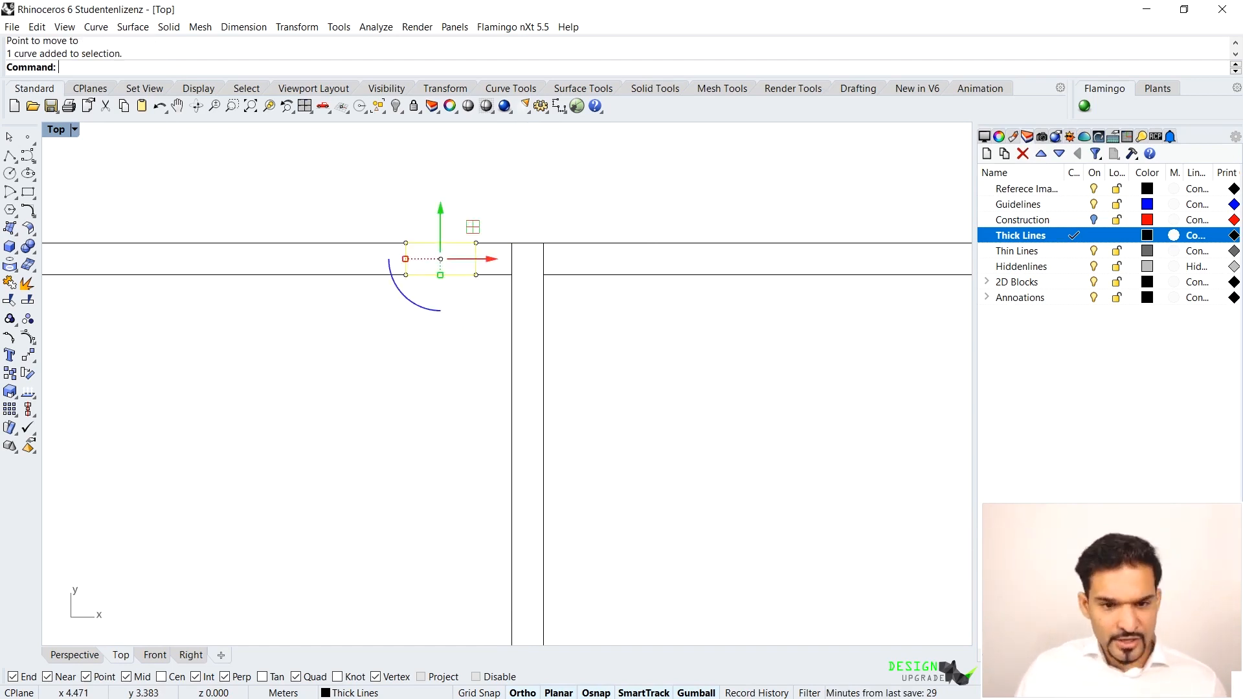
pyautogui.write('c')
pyautogui.press('Return')
pyautogui.click(475, 243)
pyautogui.click(405, 243)
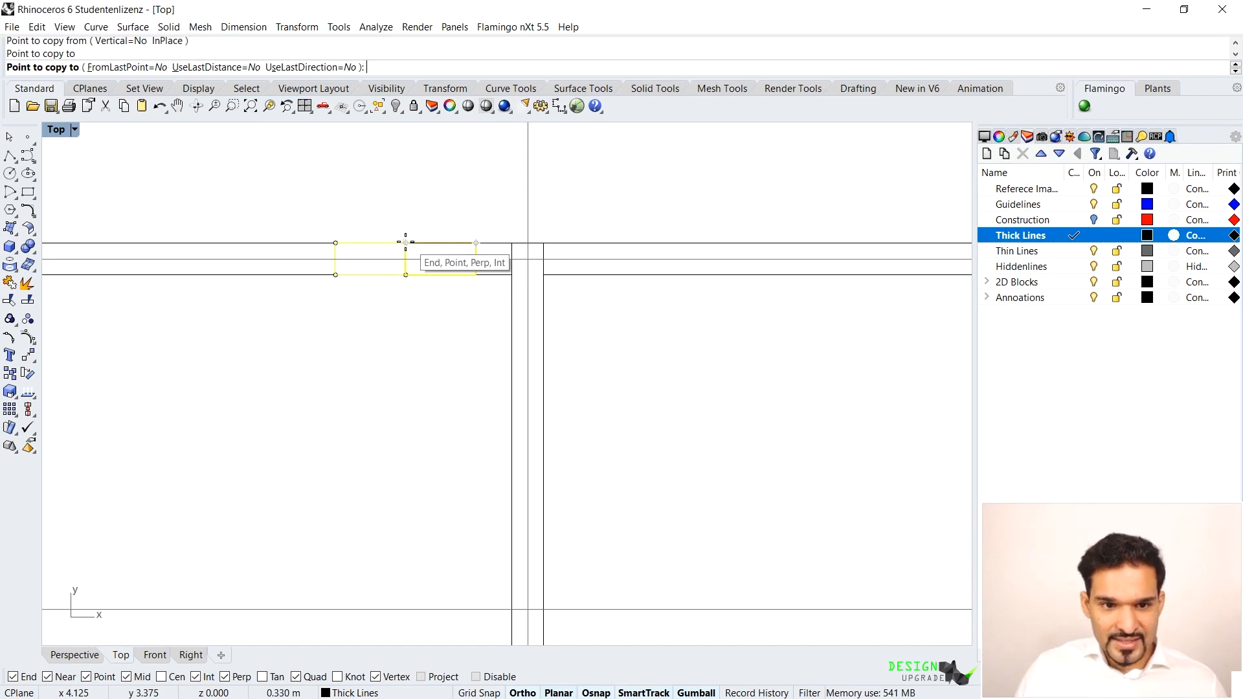
pyautogui.press('Return')
# Step: Copy the adjoining left rectangle a further 0.15 m to the left along the upper wall
pyautogui.click(335, 259)
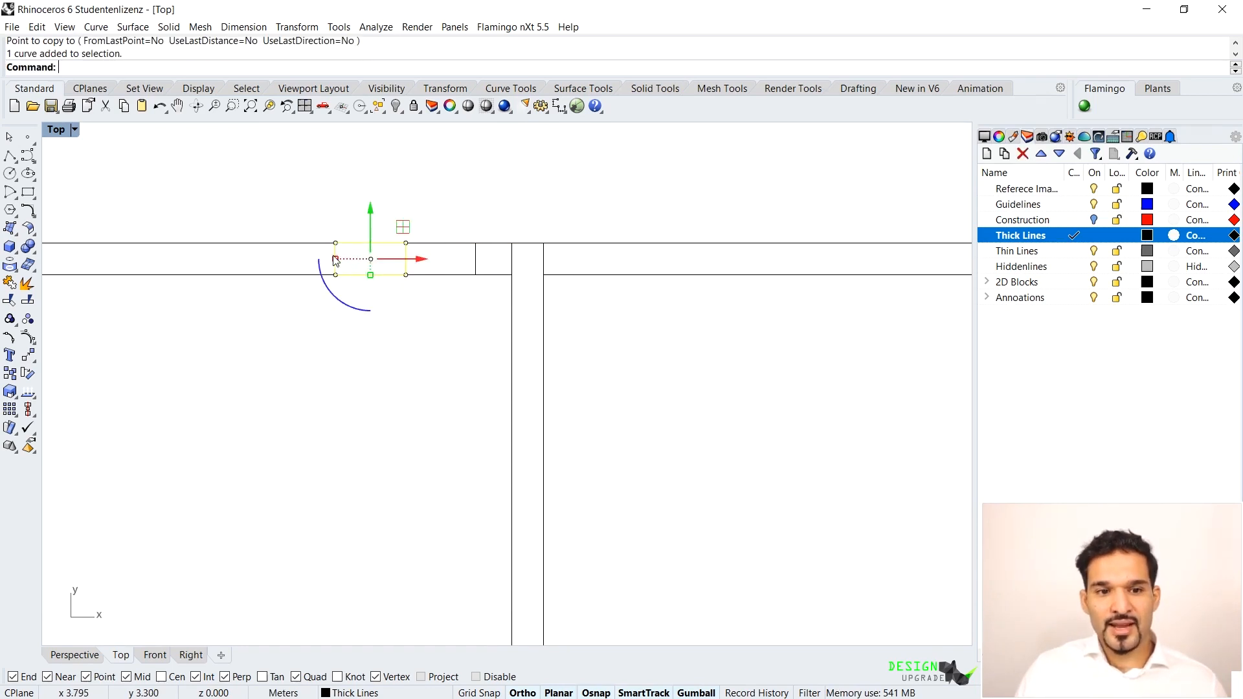
pyautogui.write('c')
pyautogui.press('Return')
pyautogui.click(406, 242)
pyautogui.write('0.15')
pyautogui.press('Return')
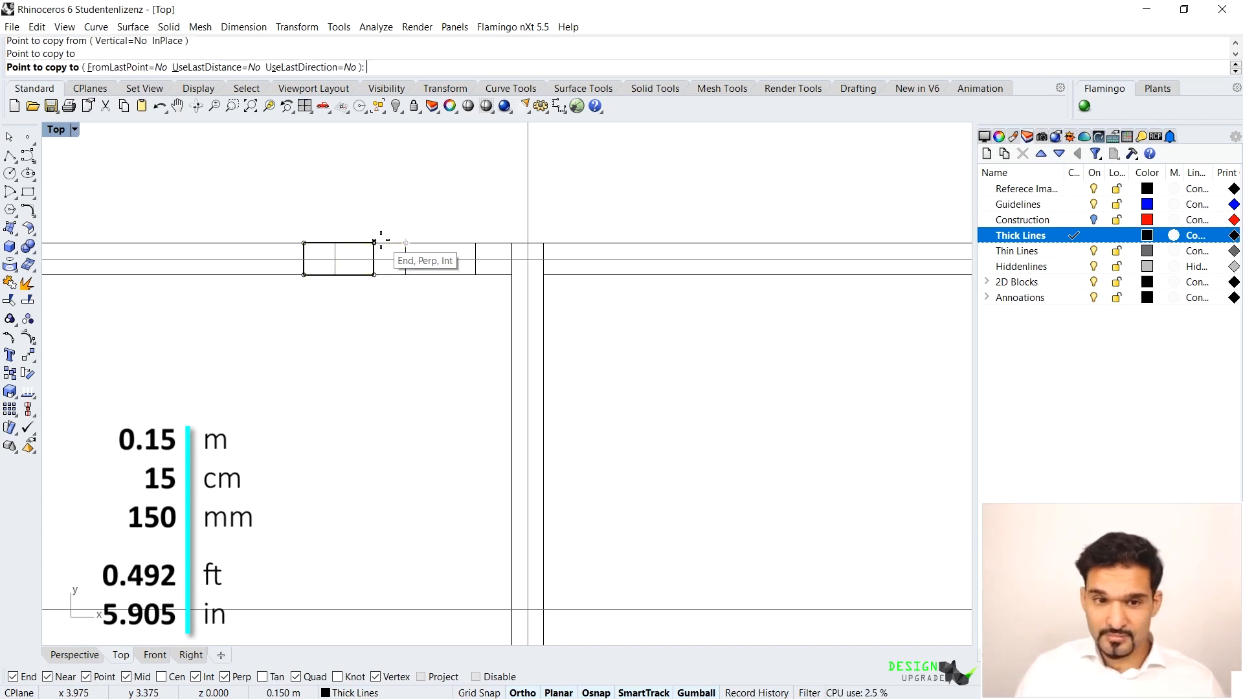
pyautogui.press('Return')
# Step: Delete the intermediate helper rectangle between the two window openings
pyautogui.click(401, 266)
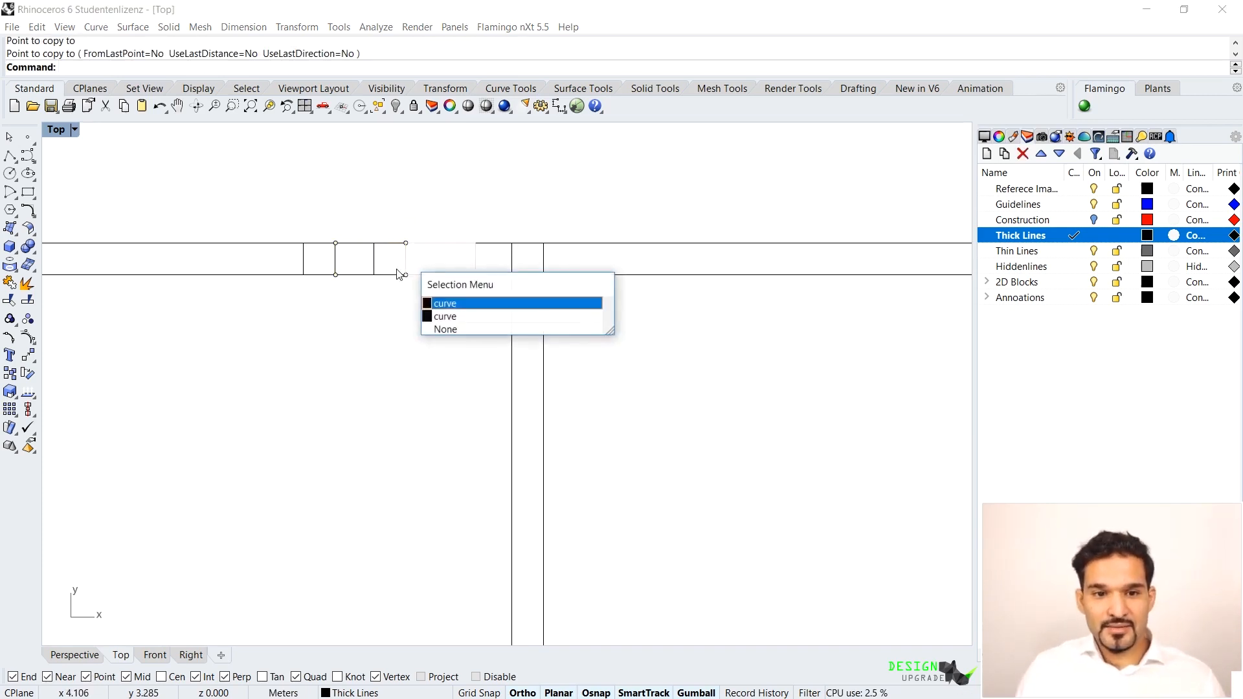
pyautogui.click(335, 260)
pyautogui.press('Delete')
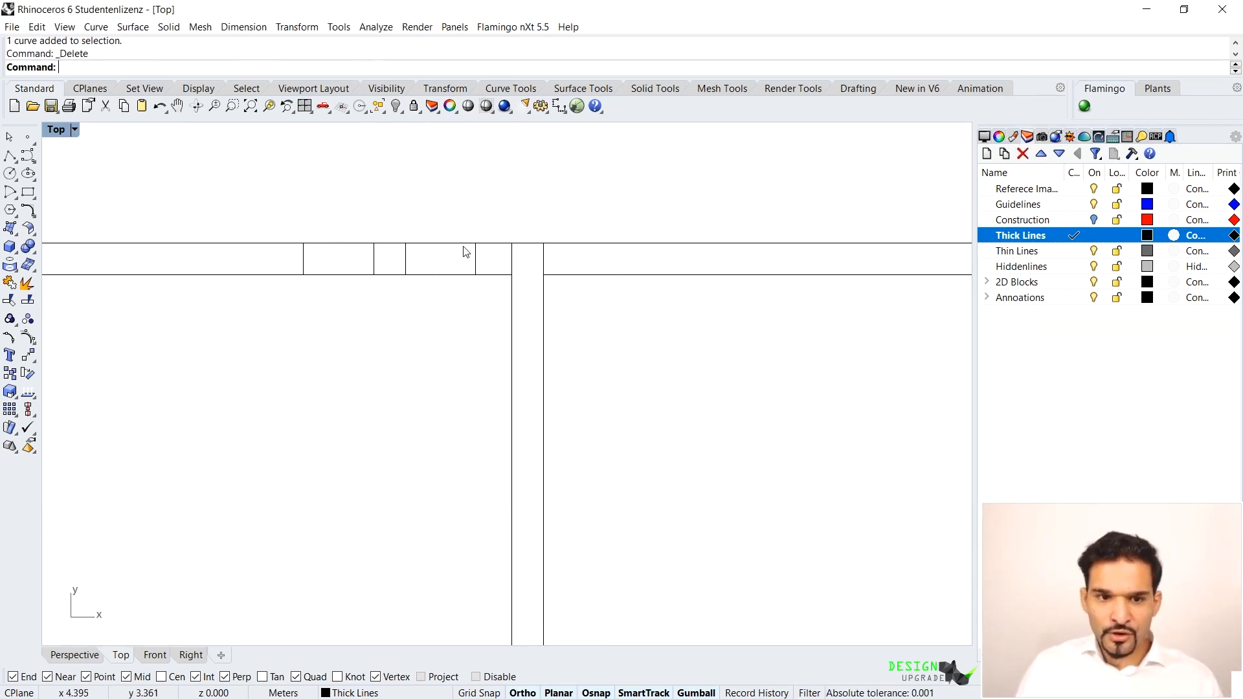
# Step: Mirror both opening rectangles onto the lower wall across the plan's horizontal centre guide, with Copy=Yes
pyautogui.scroll(3, 395, 255)
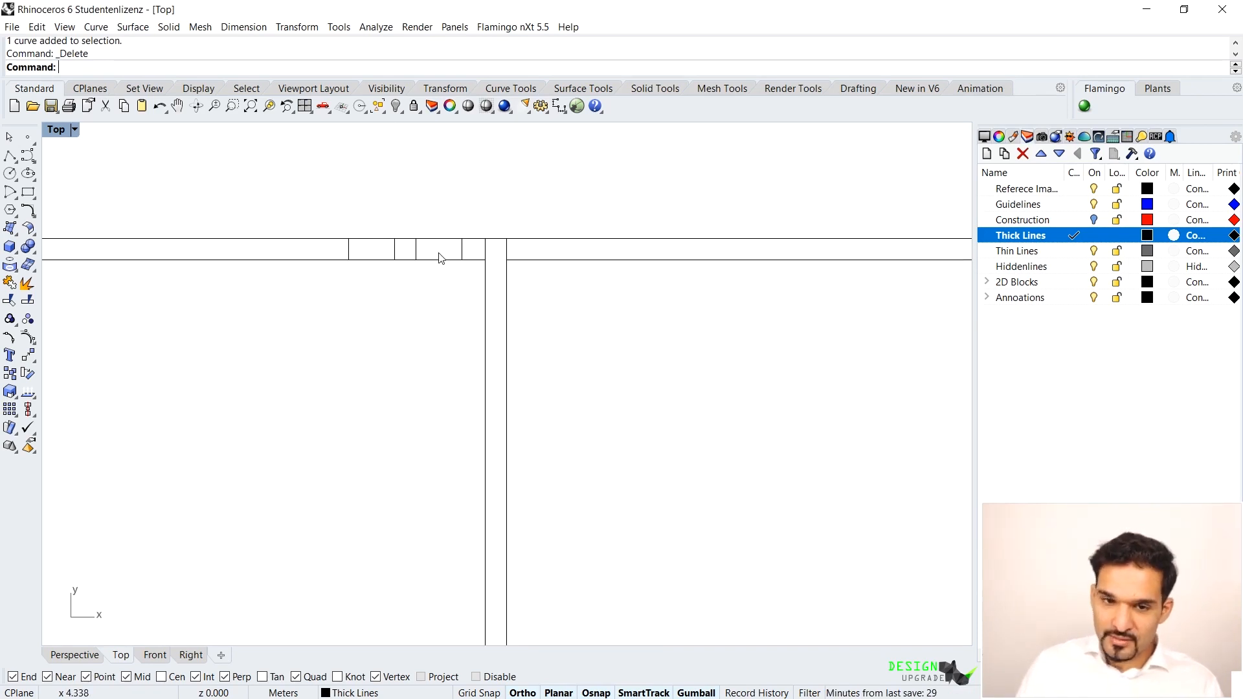
pyautogui.scroll(-5, 398, 253)
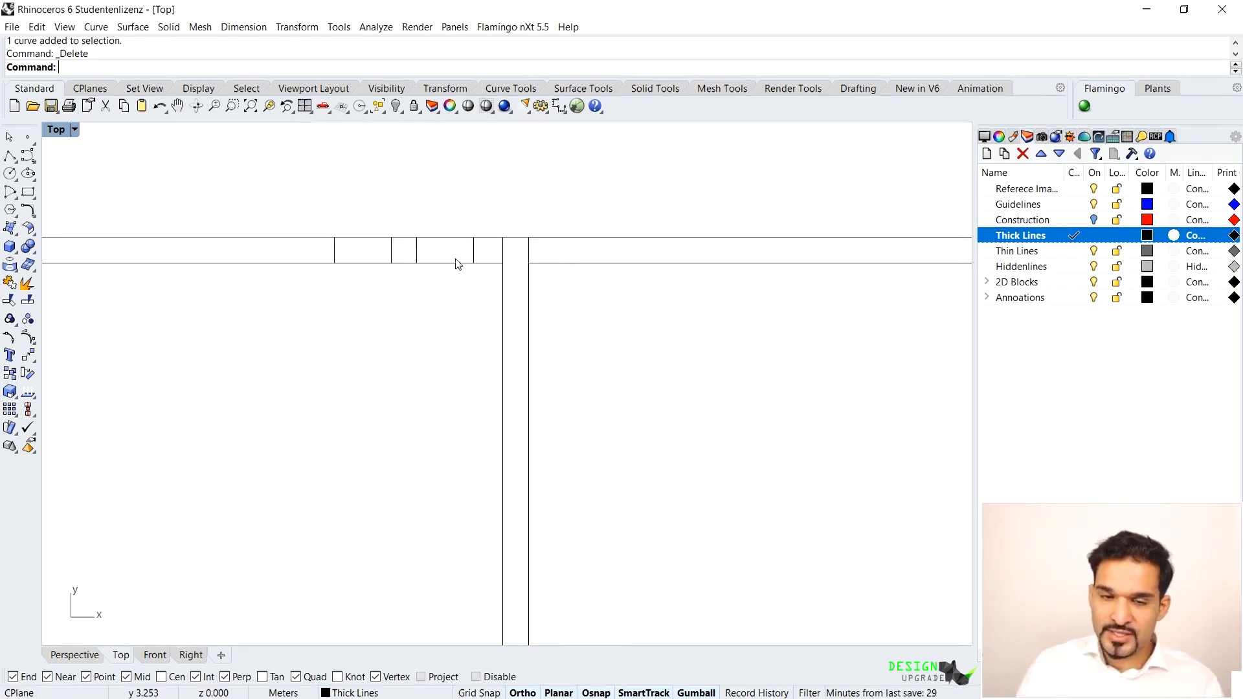
pyautogui.moveTo(445, 316)
pyautogui.mouseDown(button='right')
pyautogui.moveTo(472, 269)
pyautogui.moveTo(400, 277)
pyautogui.mouseUp(button='right')
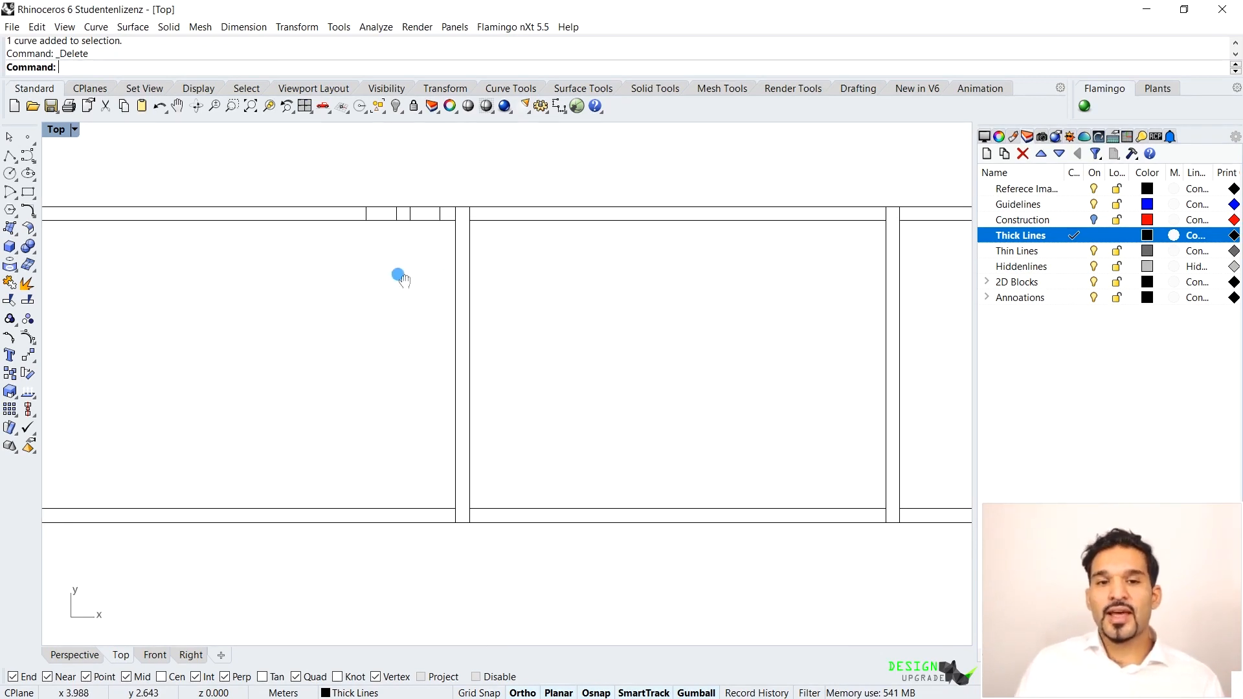
pyautogui.moveTo(337, 171); pyautogui.dragTo(498, 272)
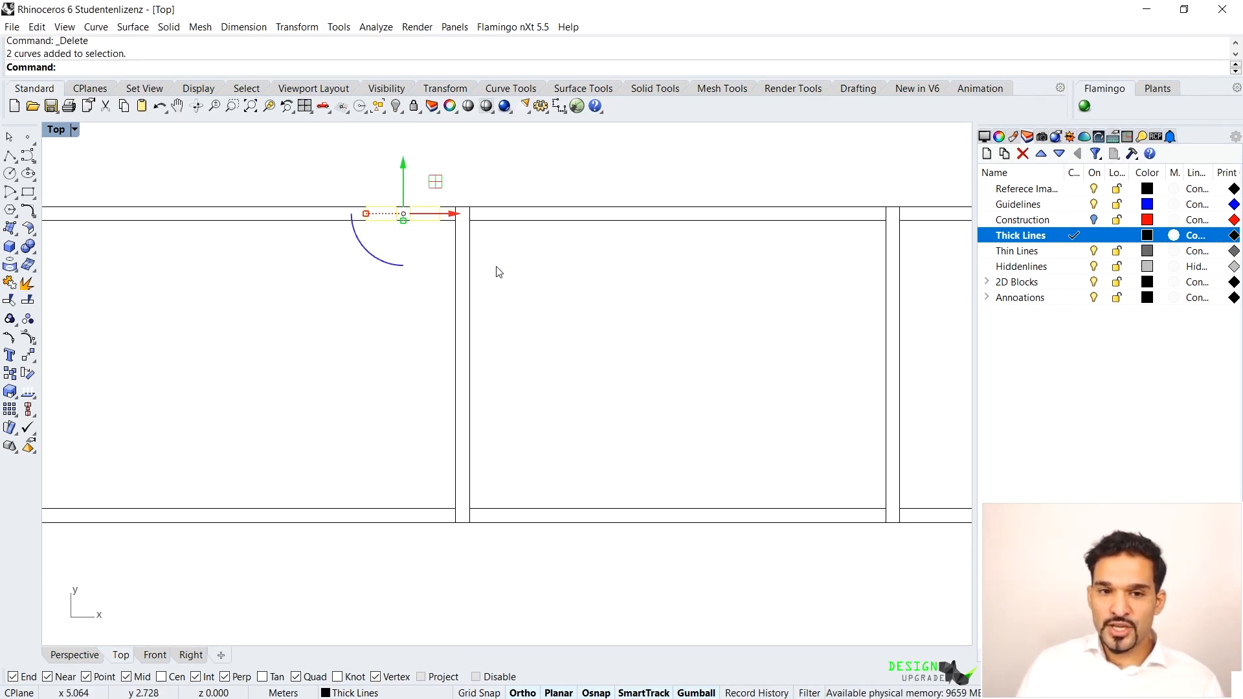
pyautogui.write('MI')
pyautogui.press('Return')
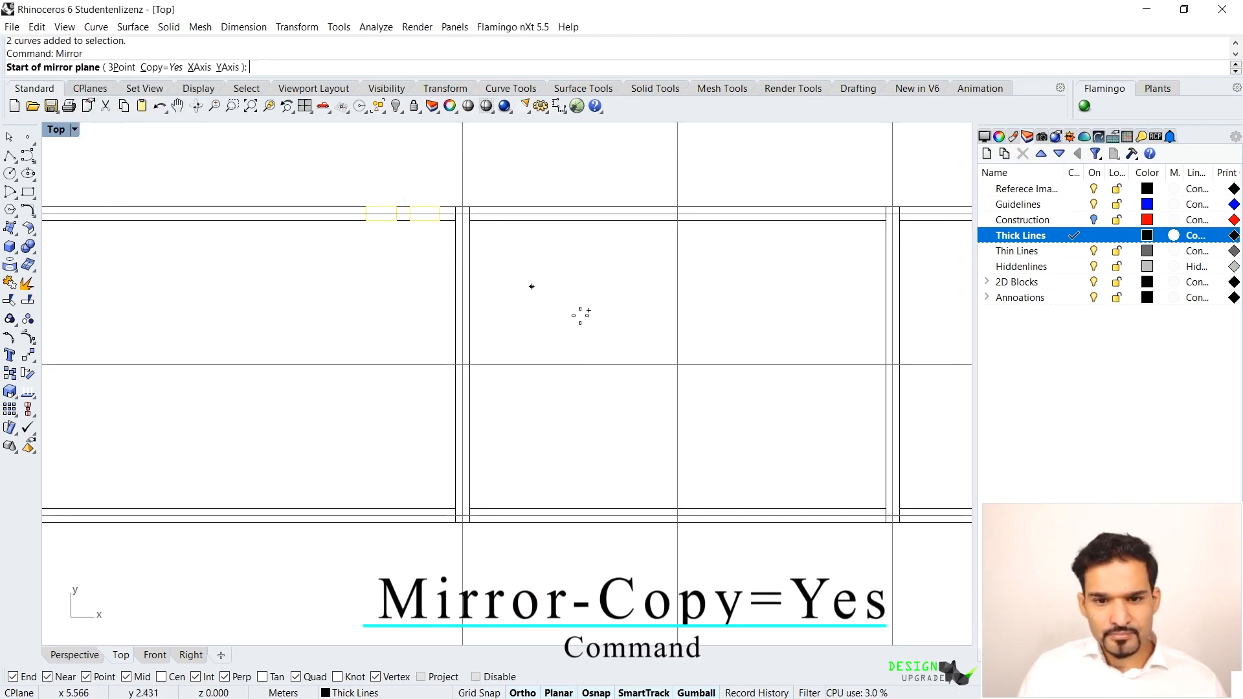
pyautogui.click(590, 366)
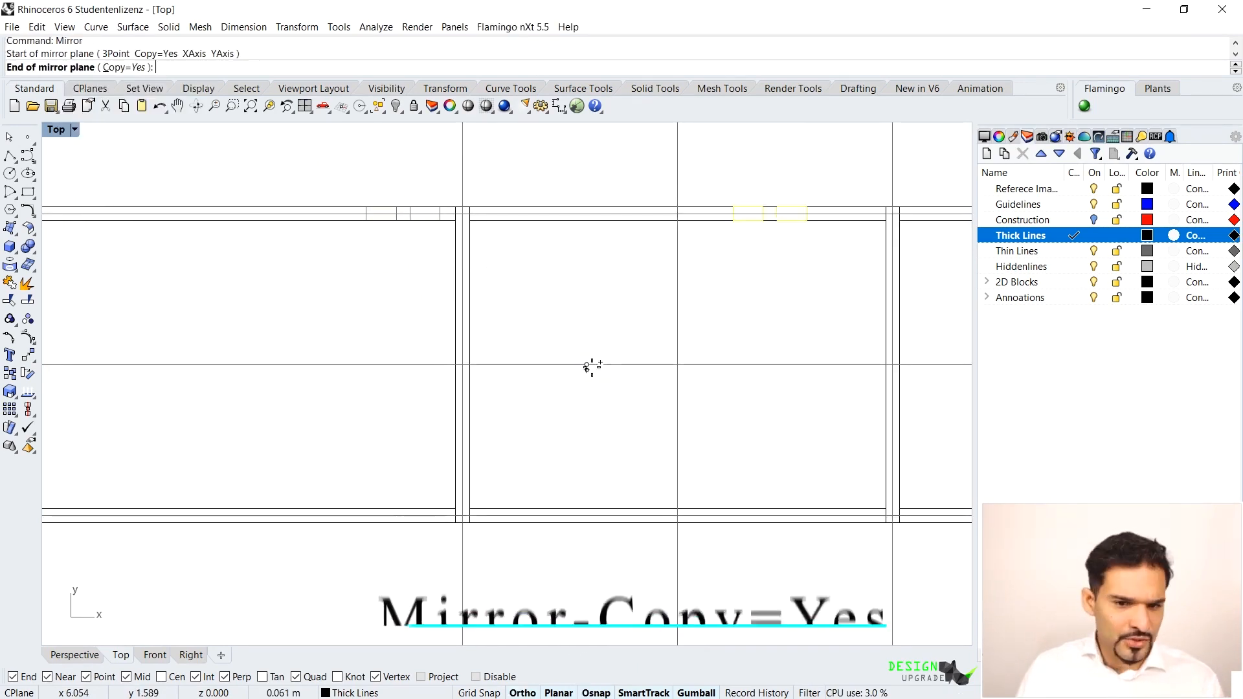
pyautogui.click(725, 361)
# Step: Mirror all four opening rectangles across the middle room's vertical centre guide with Copy=Yes, and clear the selection
pyautogui.moveTo(307, 147); pyautogui.dragTo(480, 613)
pyautogui.press('Return')
pyautogui.click(678, 254)
pyautogui.click(677, 428)
pyautogui.scroll(-8, 532, 293)
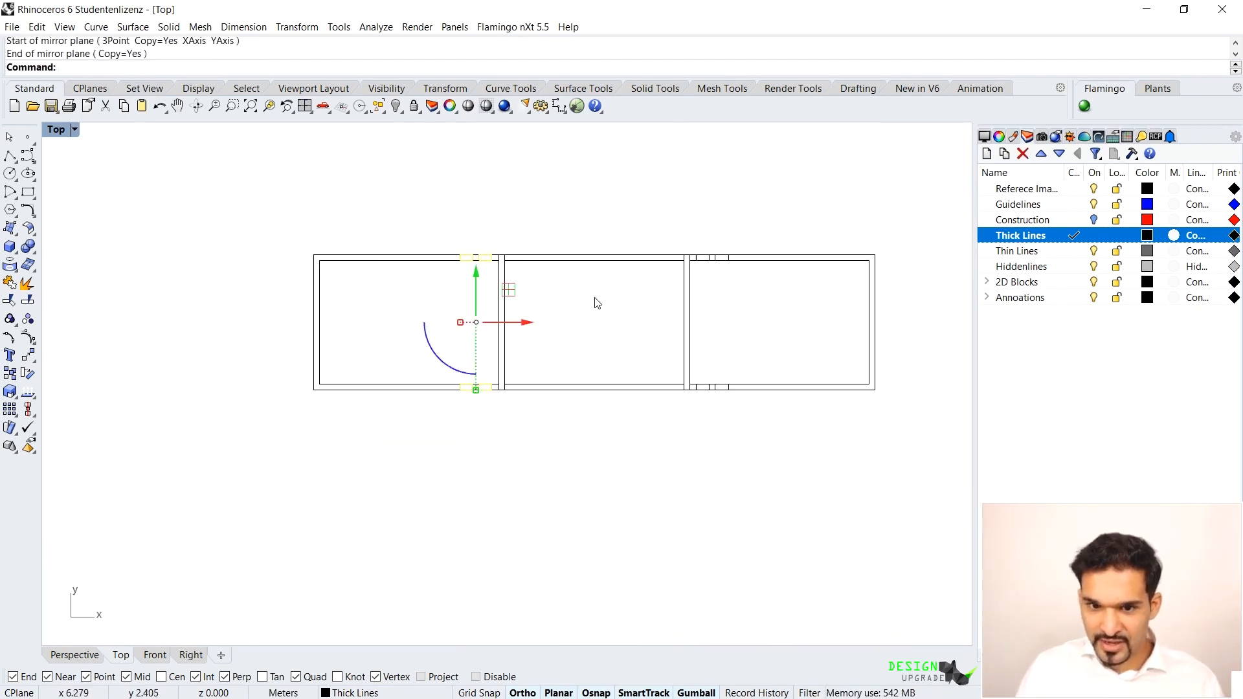
pyautogui.scroll(2, 660, 285)
pyautogui.click(646, 296)
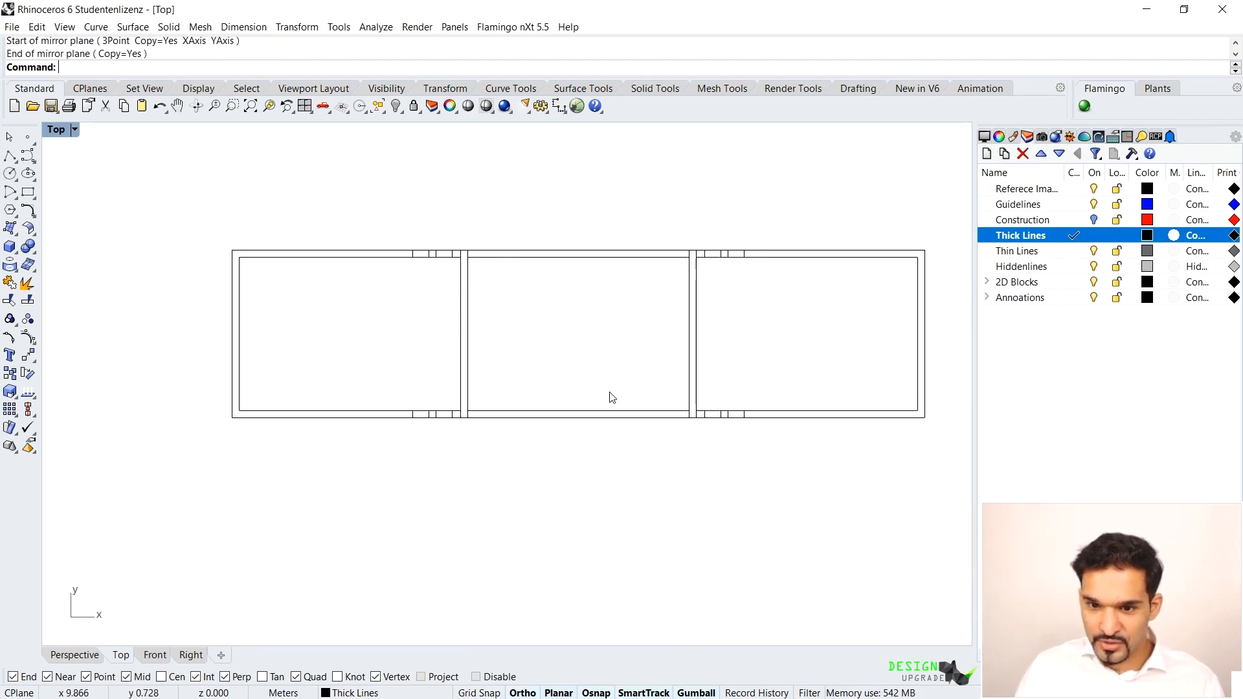
pyautogui.scroll(-10, 570, 311)
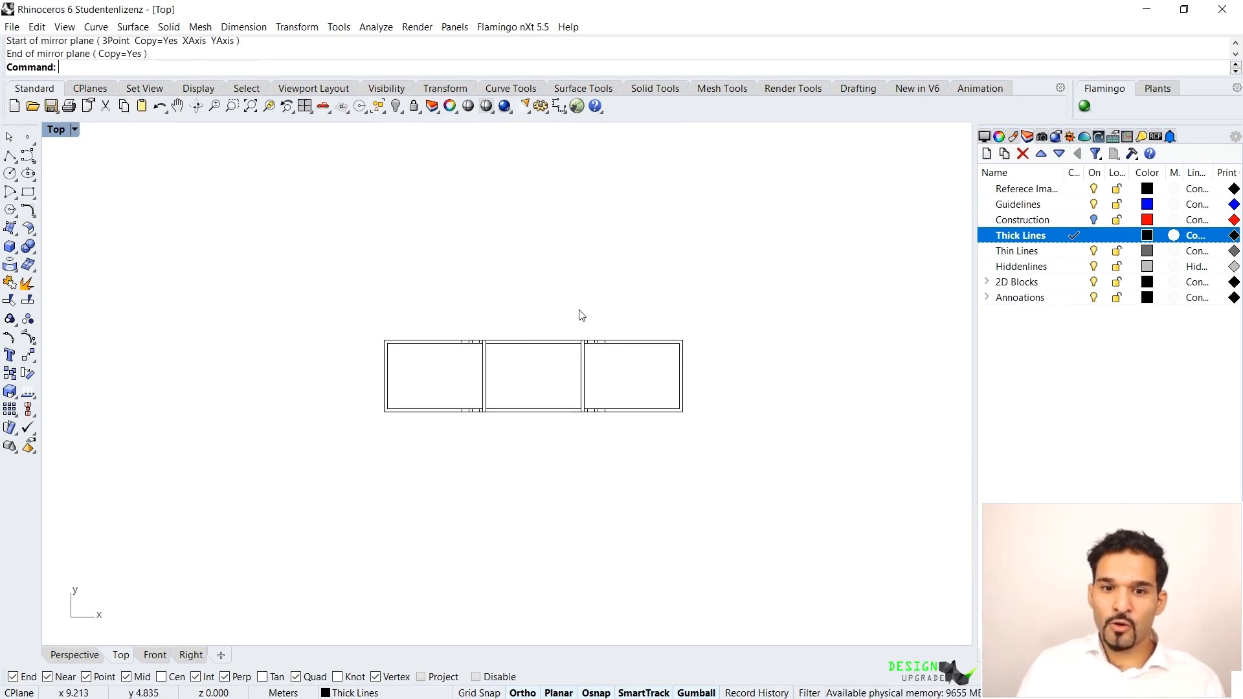
# Step: Move the reference drawing to the left and down so it sits closer to the drawn plan
pyautogui.click(664, 236)
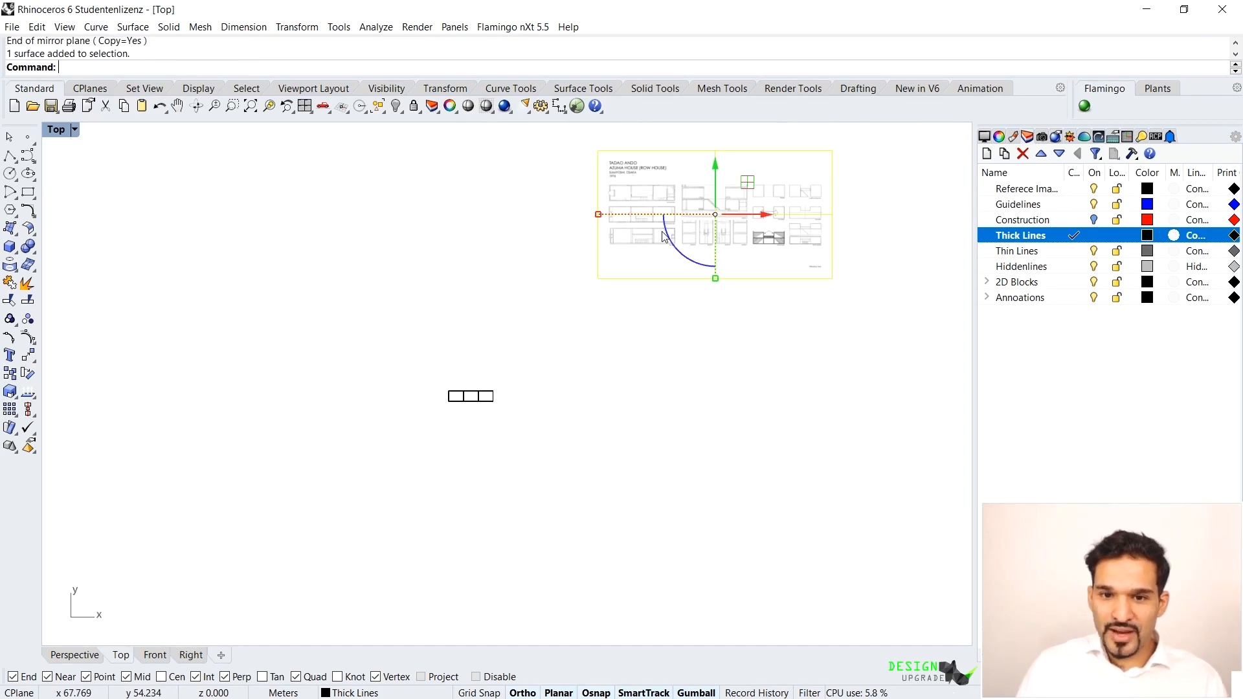
pyautogui.moveTo(754, 214); pyautogui.dragTo(698, 238)
pyautogui.moveTo(662, 197); pyautogui.dragTo(662, 309)
pyautogui.click(530, 486)
# Step: Examine the wall openings on the reference drawing's first and second floor plans
pyautogui.scroll(6, 550, 453)
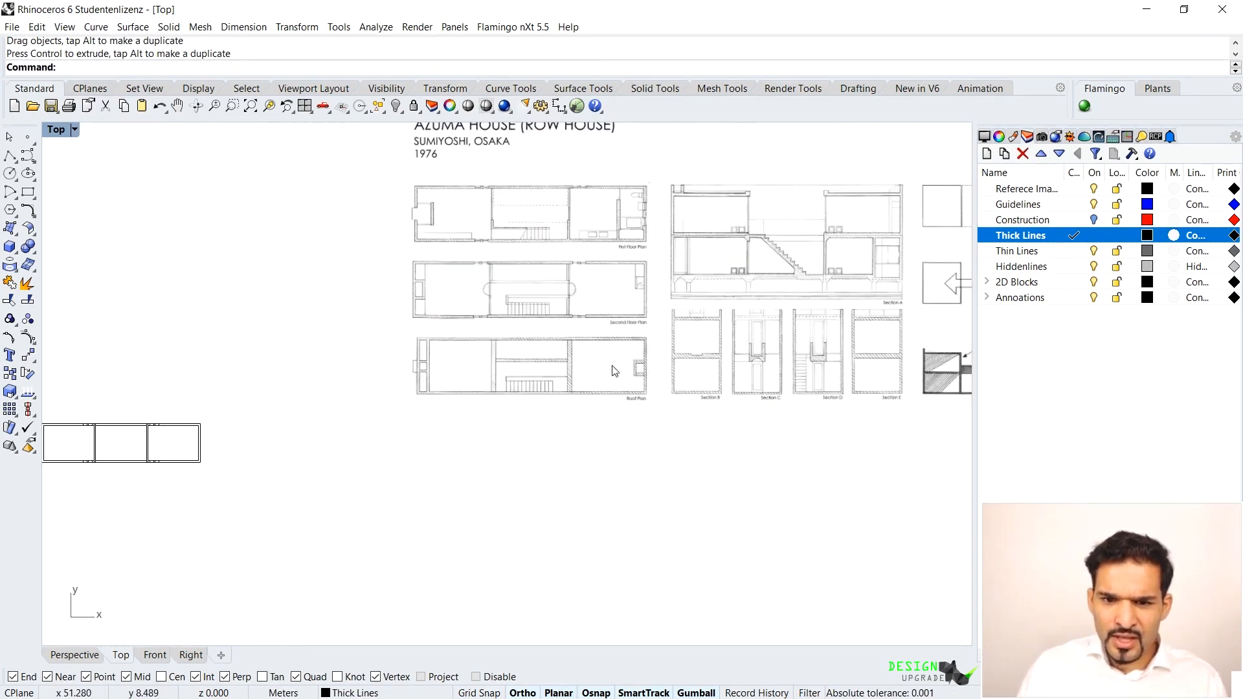
pyautogui.scroll(-5, 569, 420)
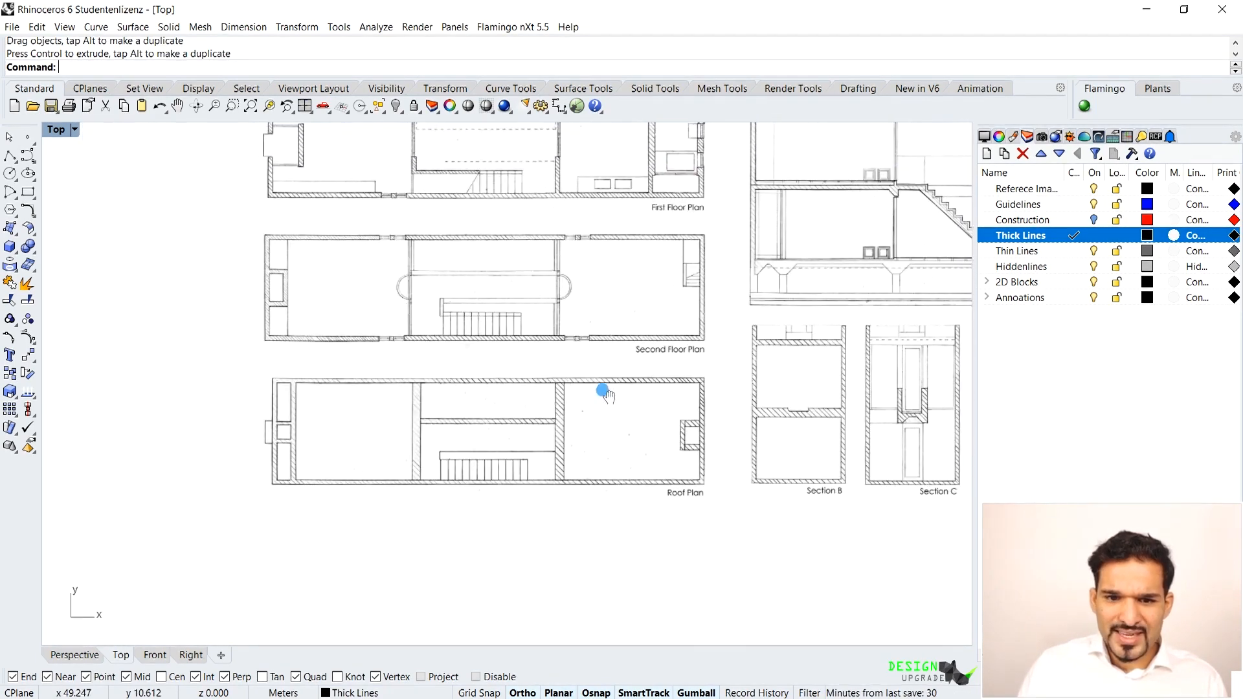
pyautogui.scroll(-3, 575, 337)
pyautogui.scroll(5, 573, 320)
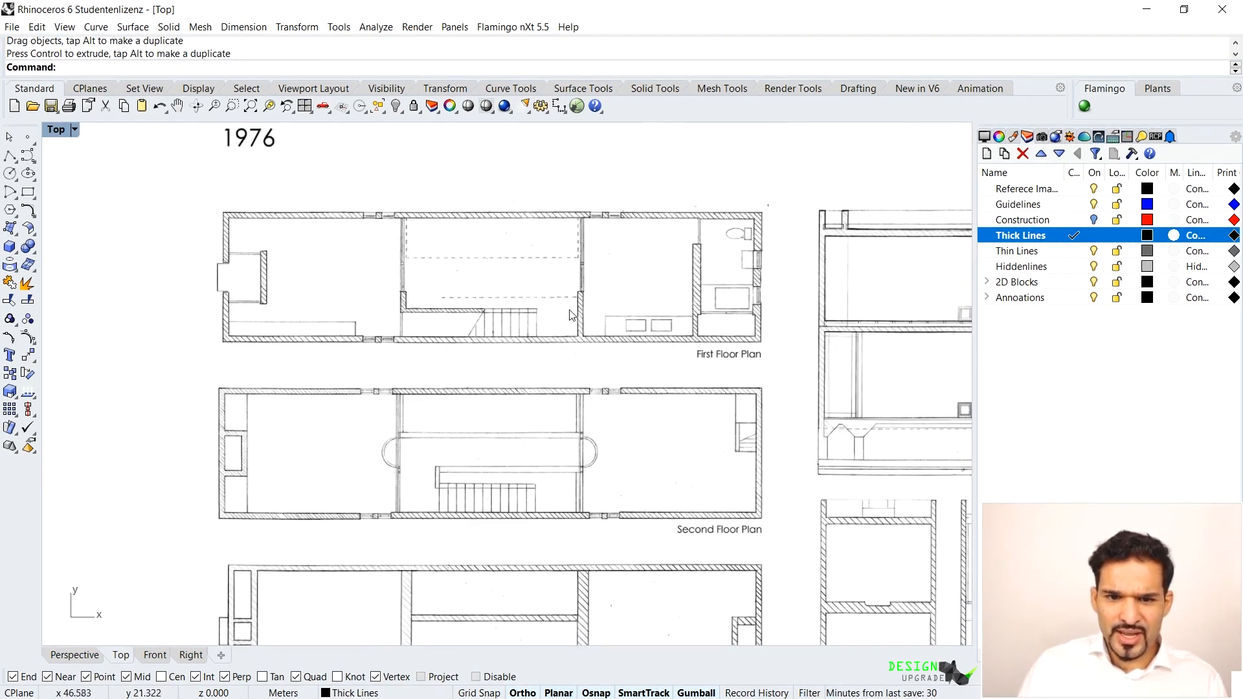
pyautogui.scroll(1, 602, 337)
pyautogui.scroll(1, 604, 333)
pyautogui.scroll(-2, 605, 333)
pyautogui.scroll(3, 628, 340)
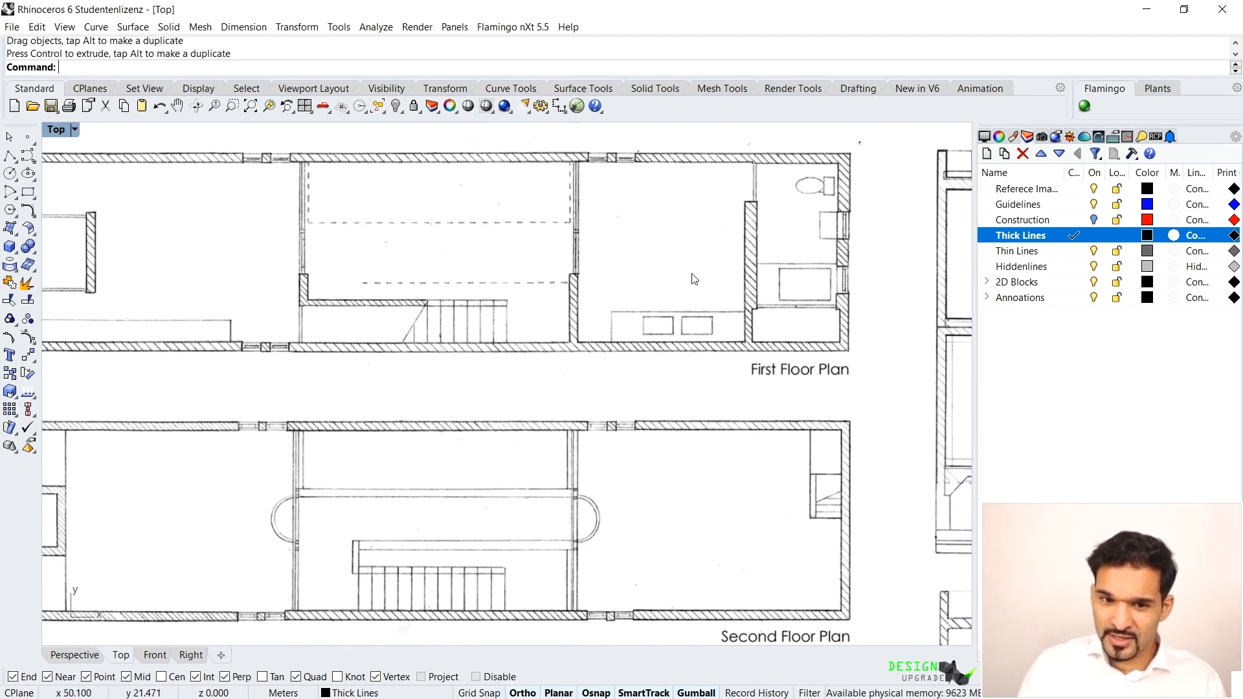
# Step: Delete the two opening rectangles in the lower wall of the right-hand room
pyautogui.scroll(-4, 602, 285)
pyautogui.scroll(5, 469, 419)
pyautogui.scroll(2, 434, 408)
pyautogui.moveTo(337, 290); pyautogui.dragTo(509, 420)
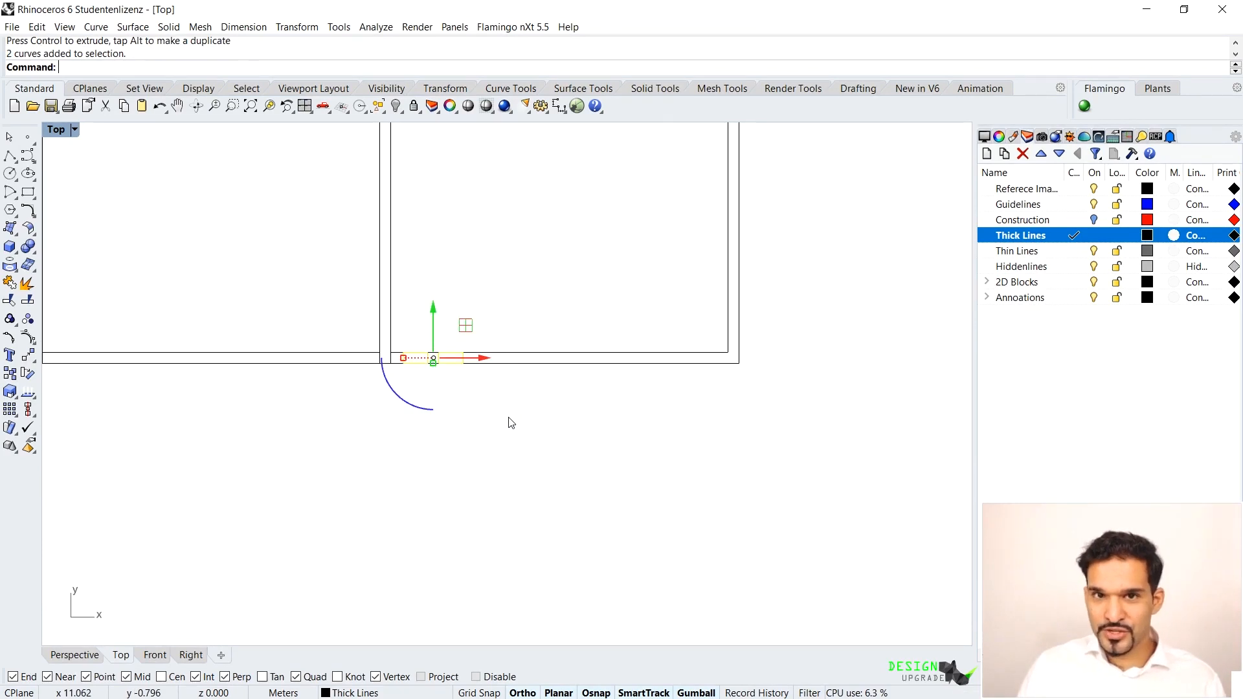
pyautogui.press('Delete')
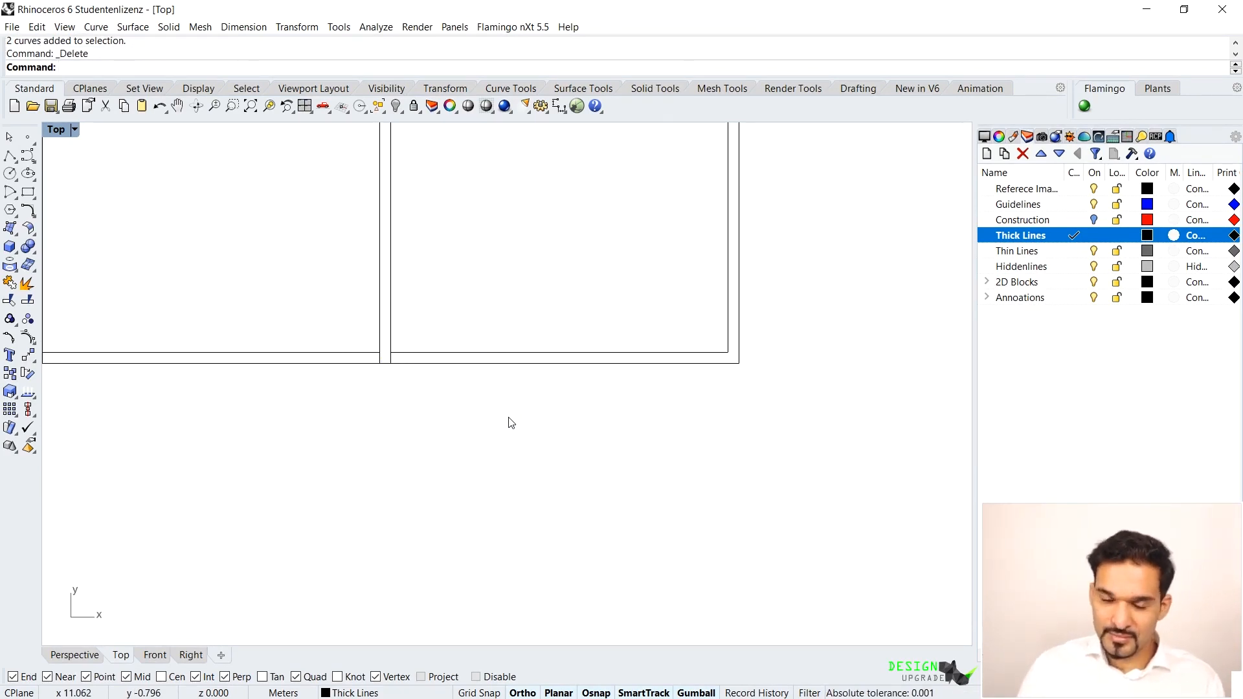
# Step: Draw a centre-based rectangle of 0.15 by 0.8 m in the left outer wall, centred where its centreline crosses the plan's horizontal guide
pyautogui.scroll(-5, 510, 419)
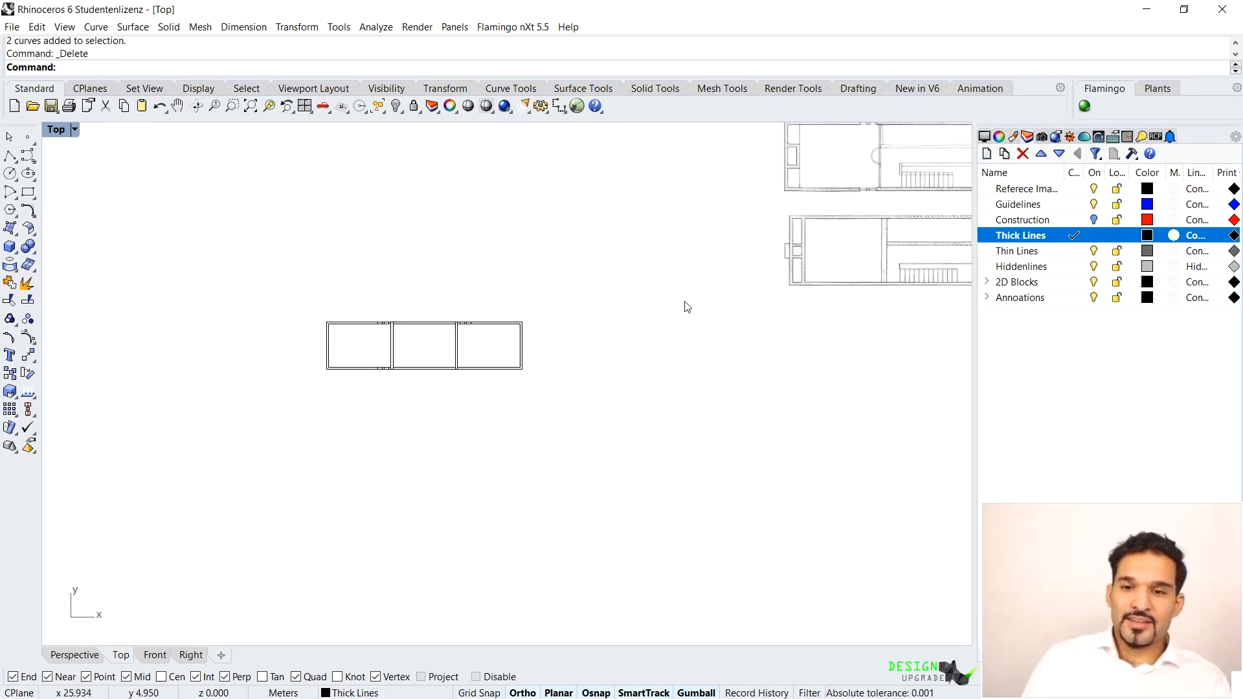
pyautogui.scroll(3, 678, 259)
pyautogui.scroll(4, 591, 216)
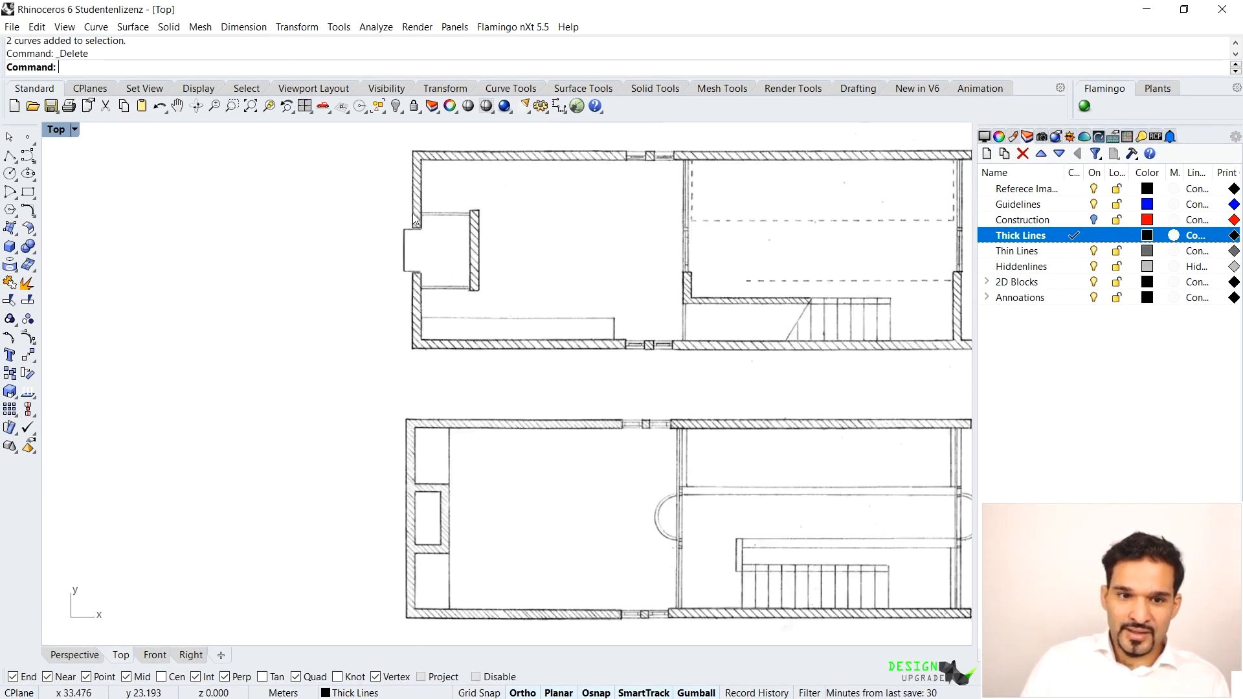
pyautogui.moveTo(591, 216); pyautogui.dragTo(471, 232, button='right')
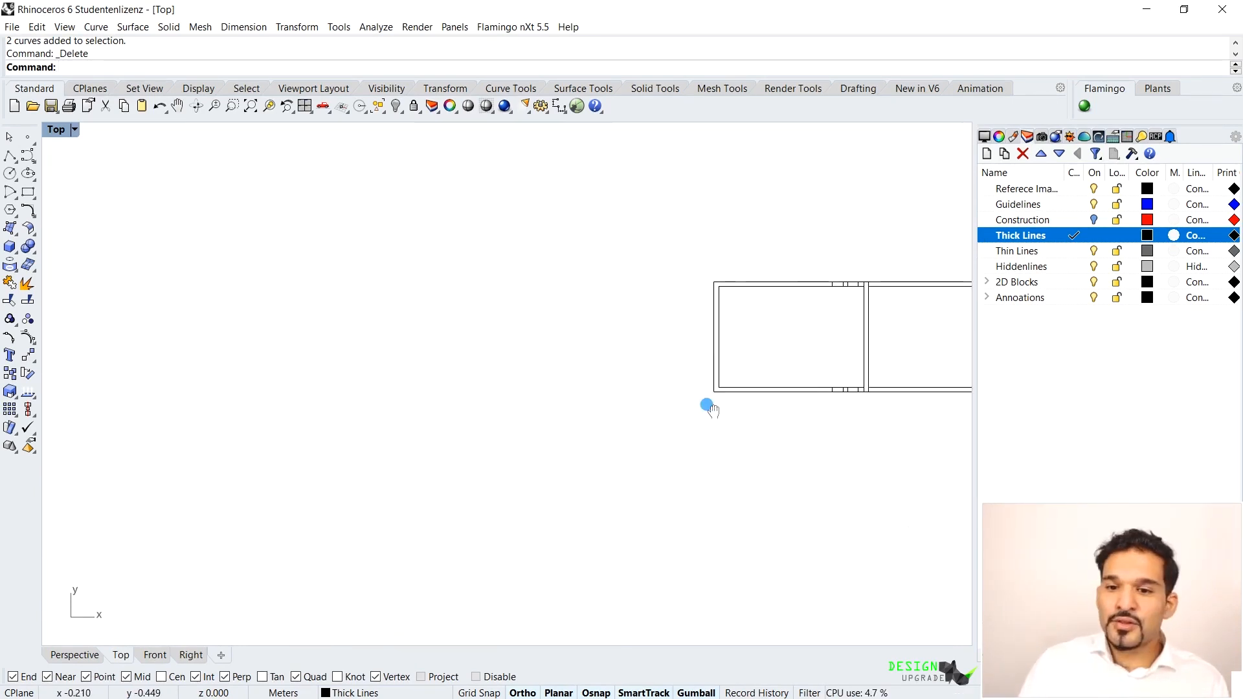
pyautogui.moveTo(707, 406); pyautogui.dragTo(319, 339, button='right')
pyautogui.scroll(6, 274, 313)
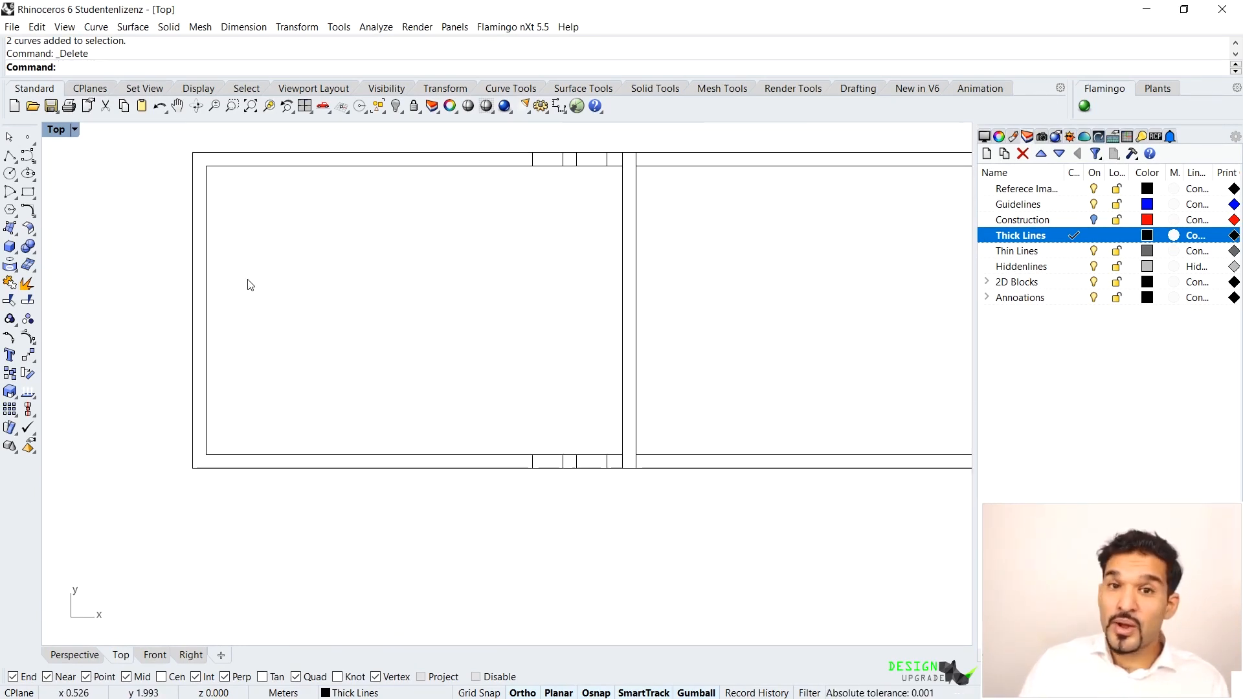
pyautogui.write('C')
pyautogui.press('Return')
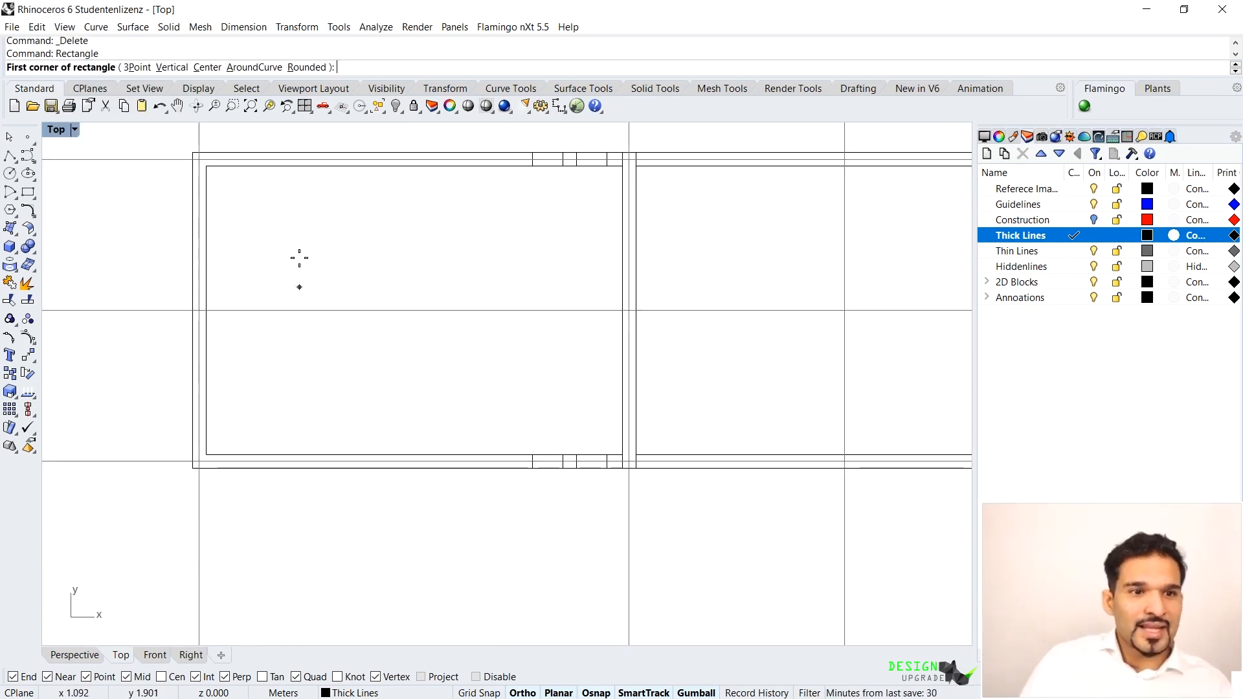
pyautogui.click(207, 67)
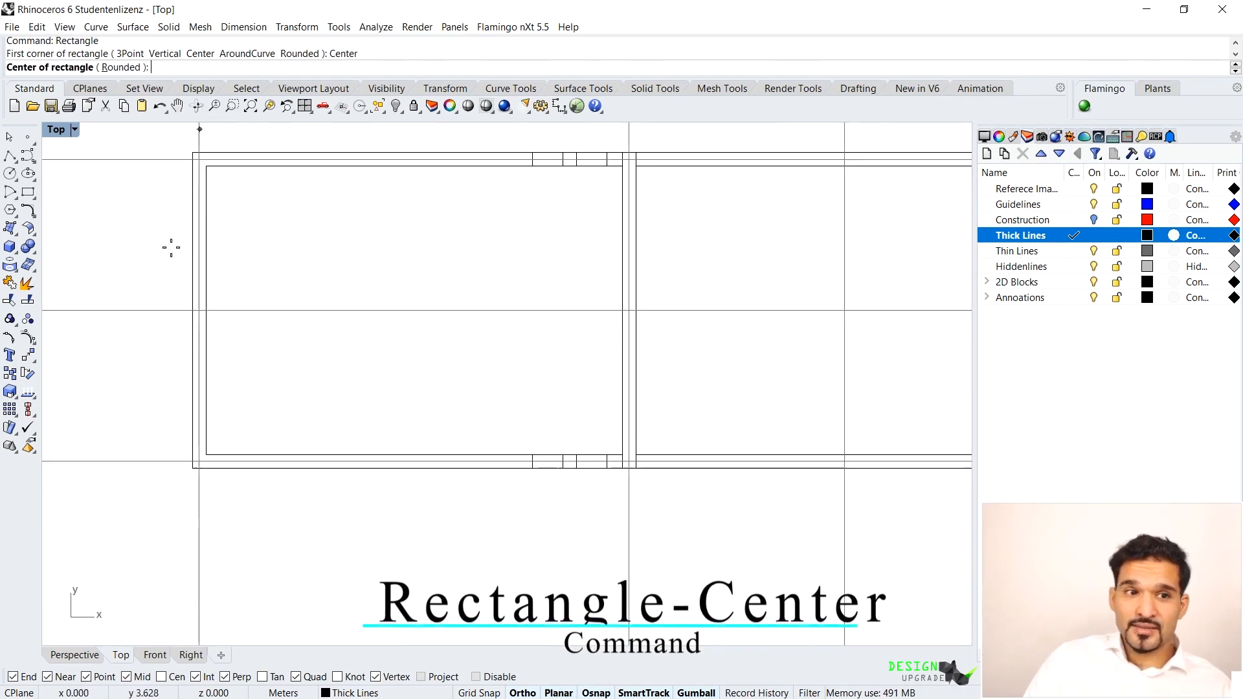
pyautogui.scroll(3, 194, 312)
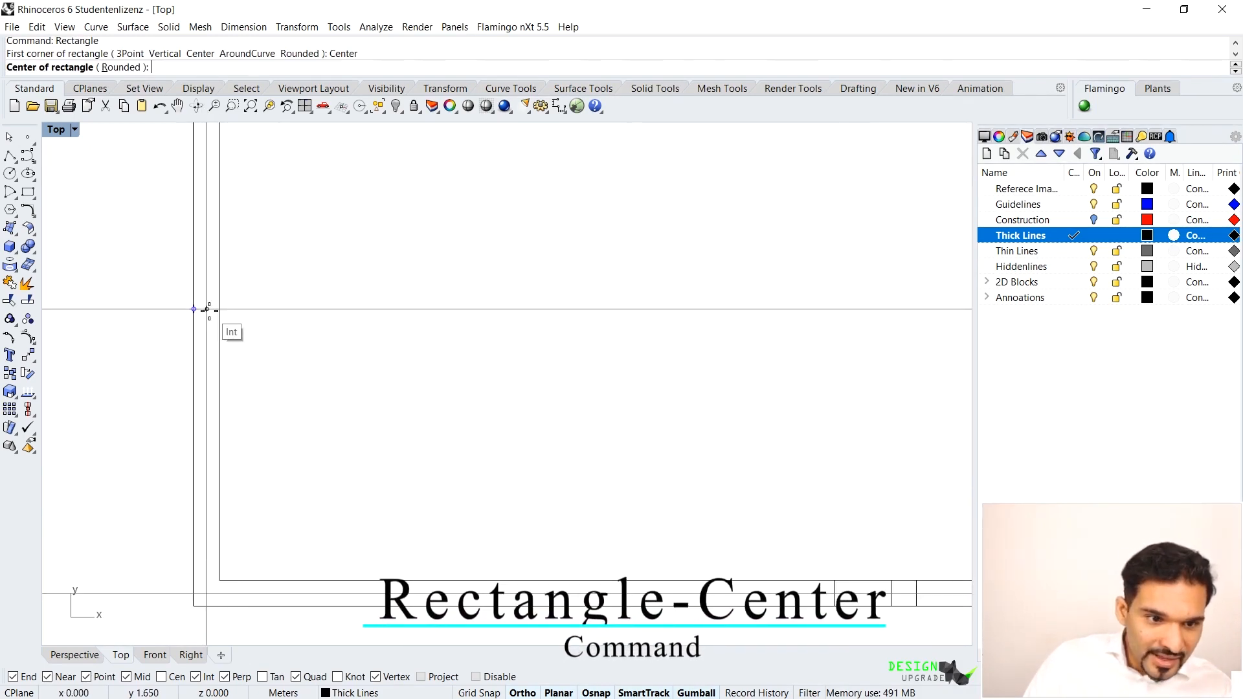
pyautogui.click(207, 308)
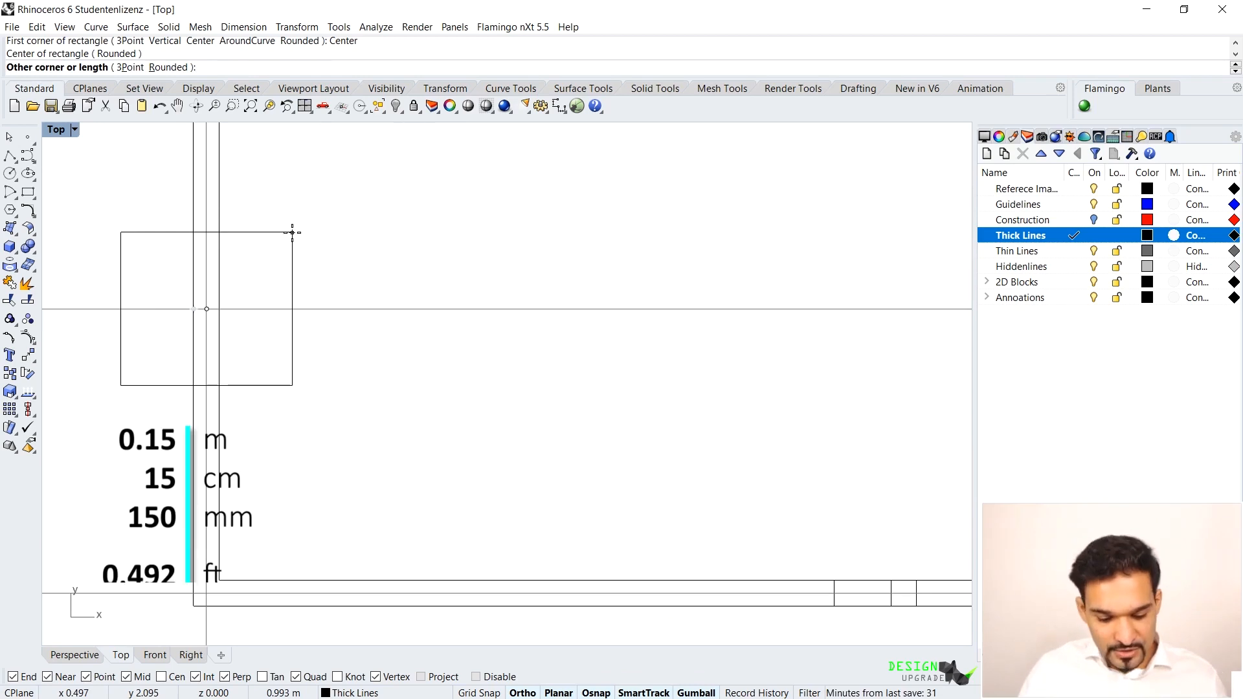
pyautogui.write('.15')
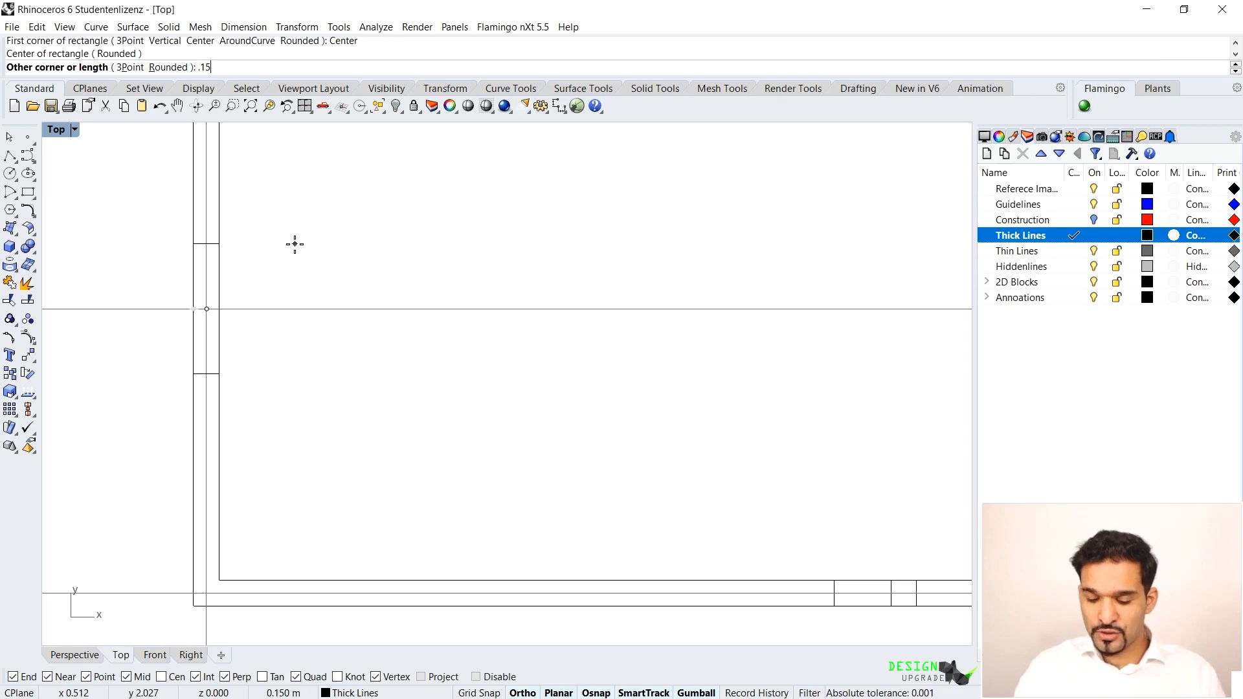
pyautogui.press('Return')
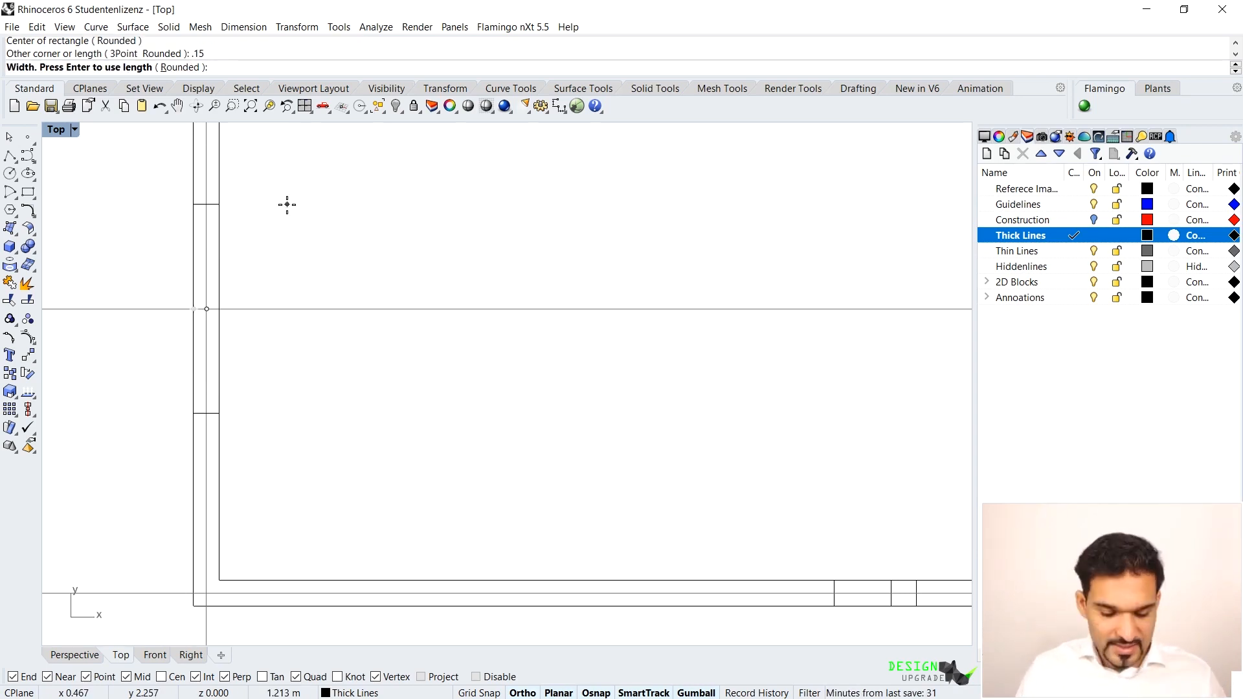
pyautogui.write('0')
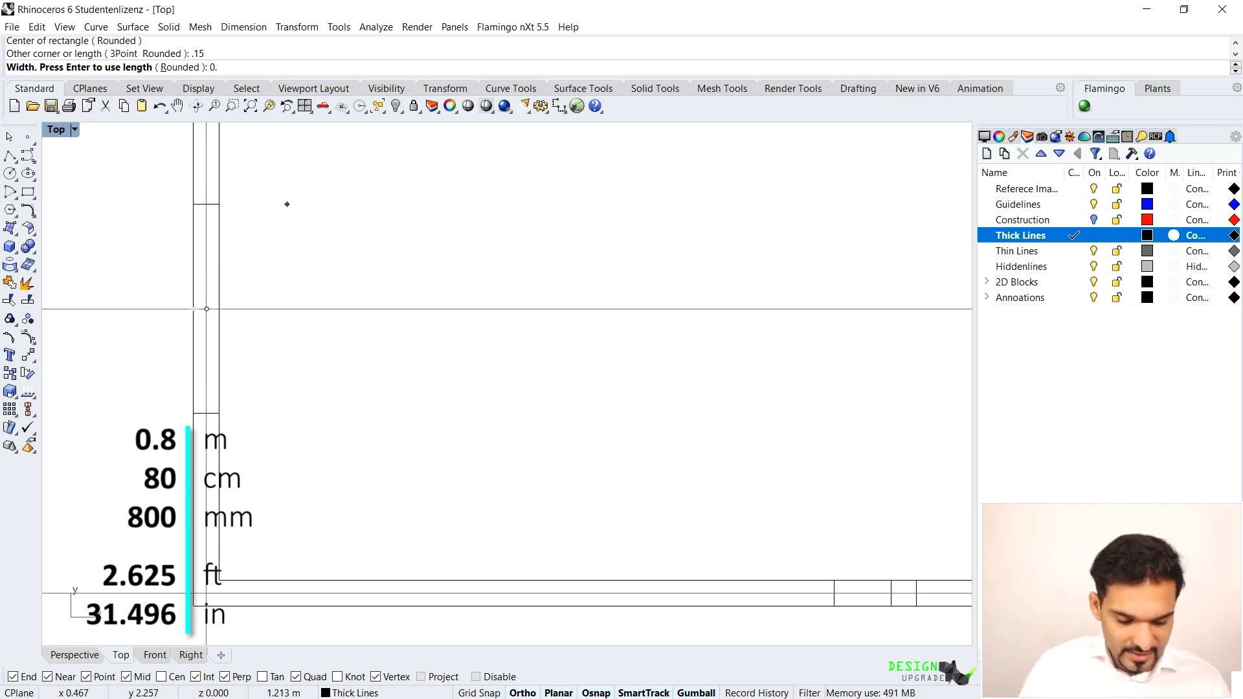
pyautogui.write('.8')
pyautogui.press('Return')
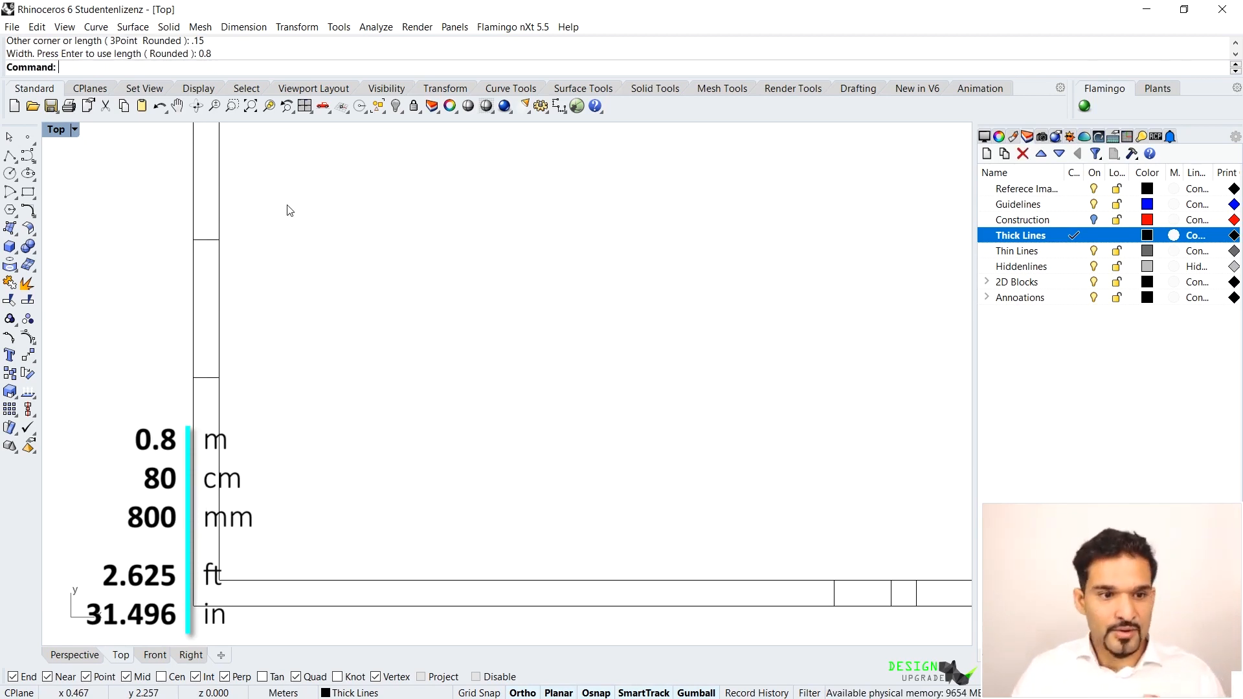
# Step: Draw a centre-based rectangle of 0.15 by 0.52 m in the right outer wall, centred where its centreline crosses the plan's horizontal guide
pyautogui.scroll(-5, 238, 251)
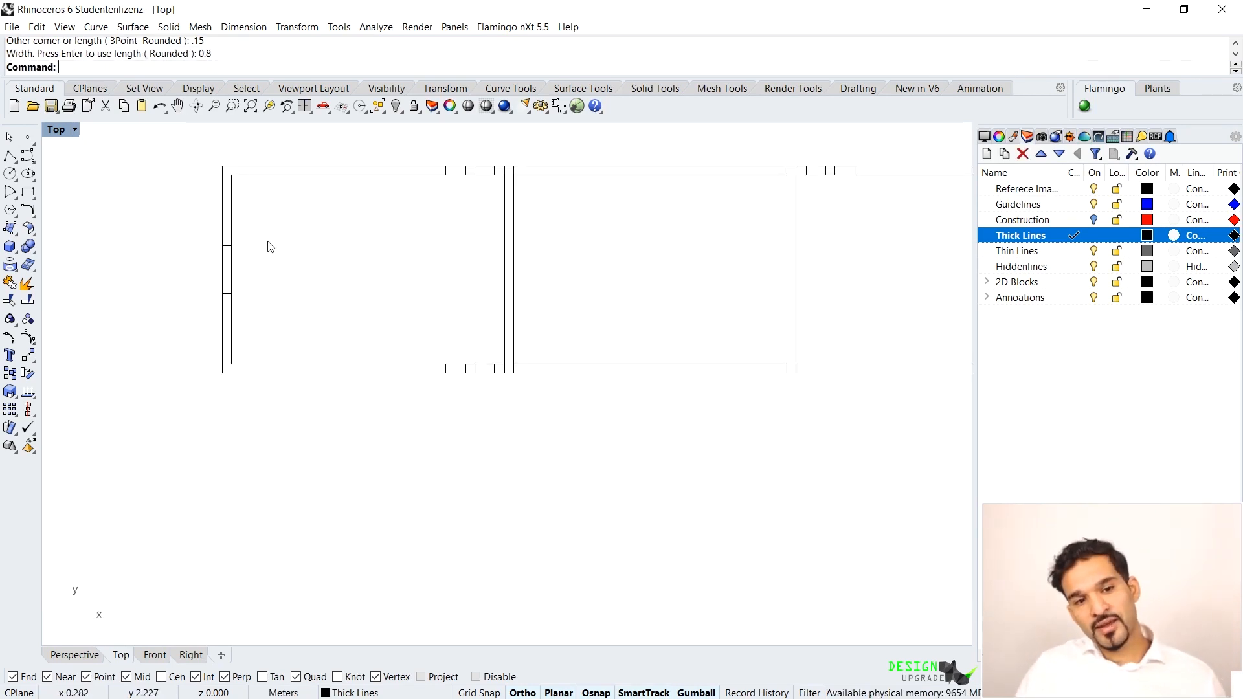
pyautogui.scroll(-2, 367, 280)
pyautogui.scroll(6, 616, 258)
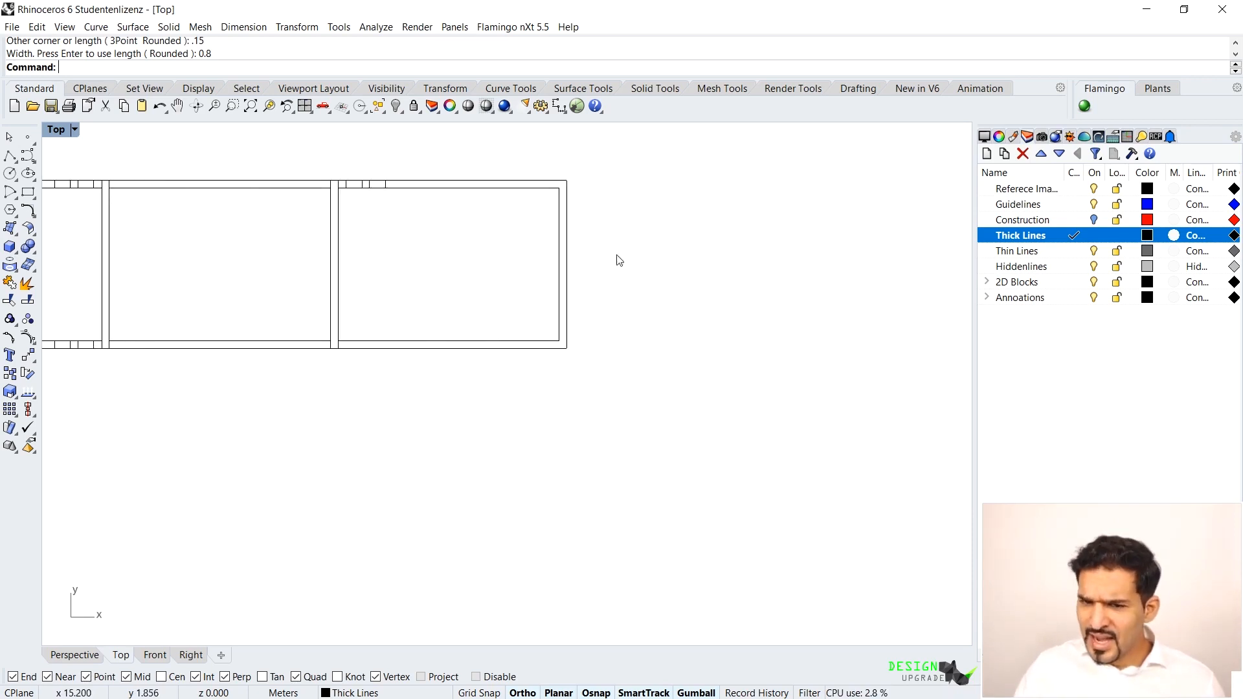
pyautogui.moveTo(562, 377); pyautogui.dragTo(580, 405, button='right')
pyautogui.moveTo(593, 339); pyautogui.dragTo(594, 367, button='right')
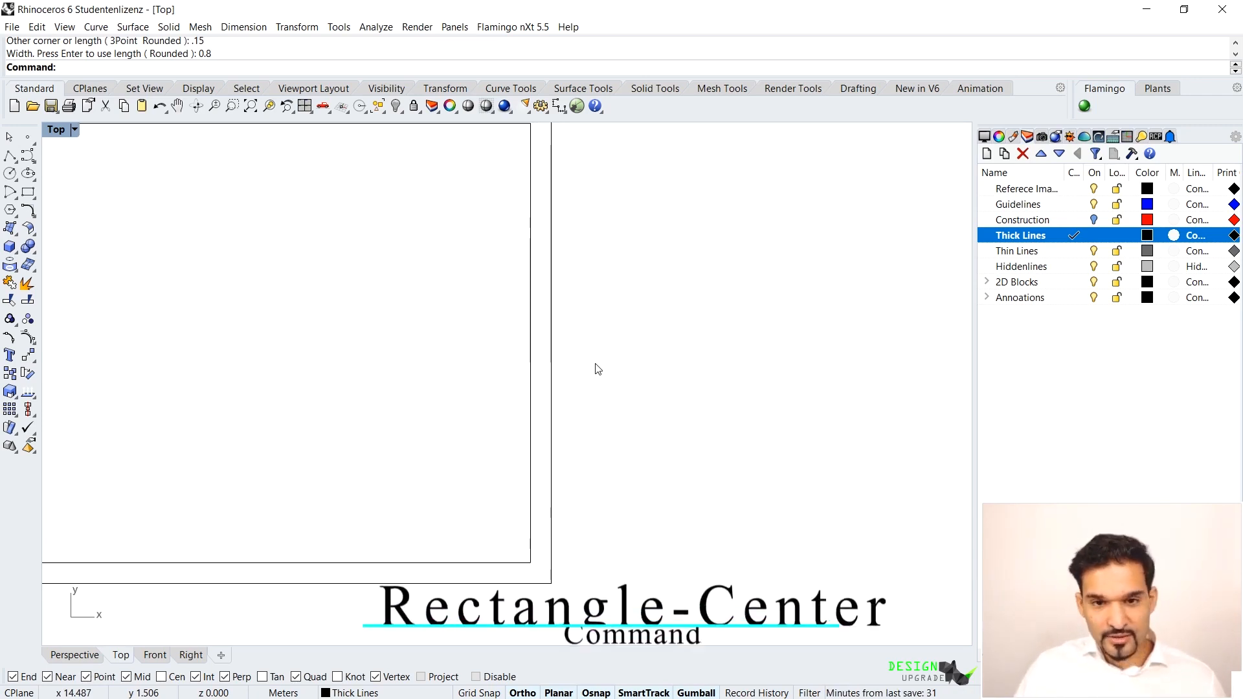
pyautogui.write('rectangle')
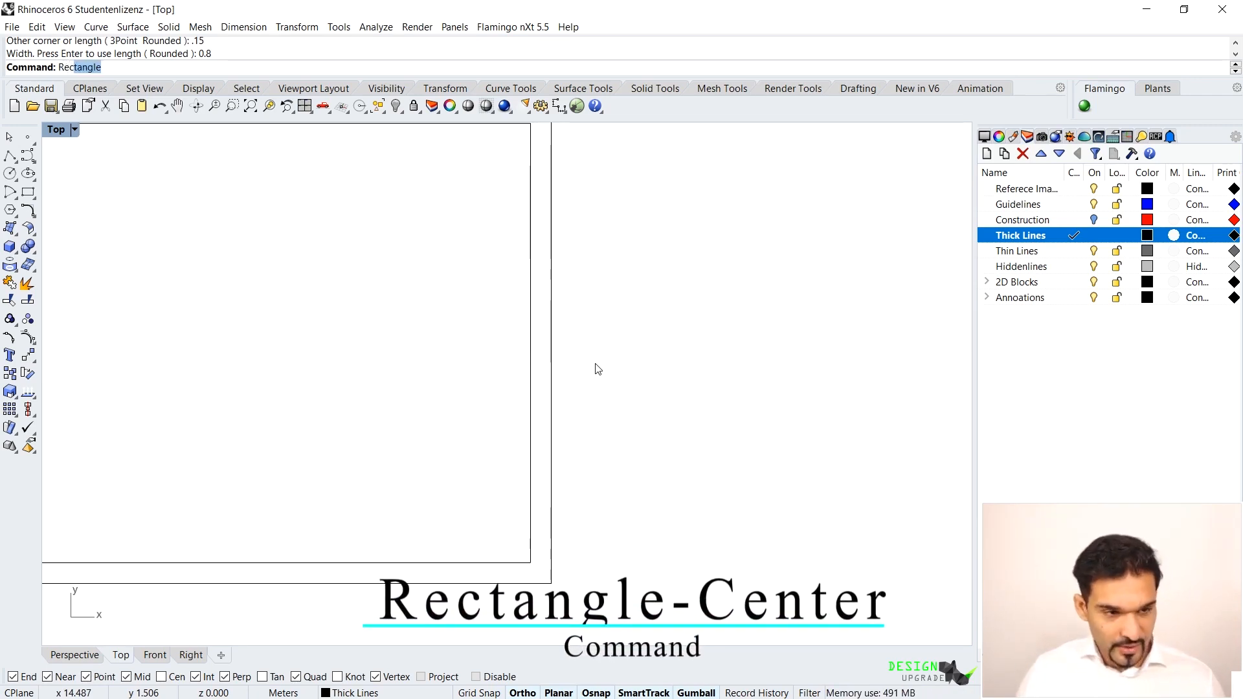
pyautogui.press('Return')
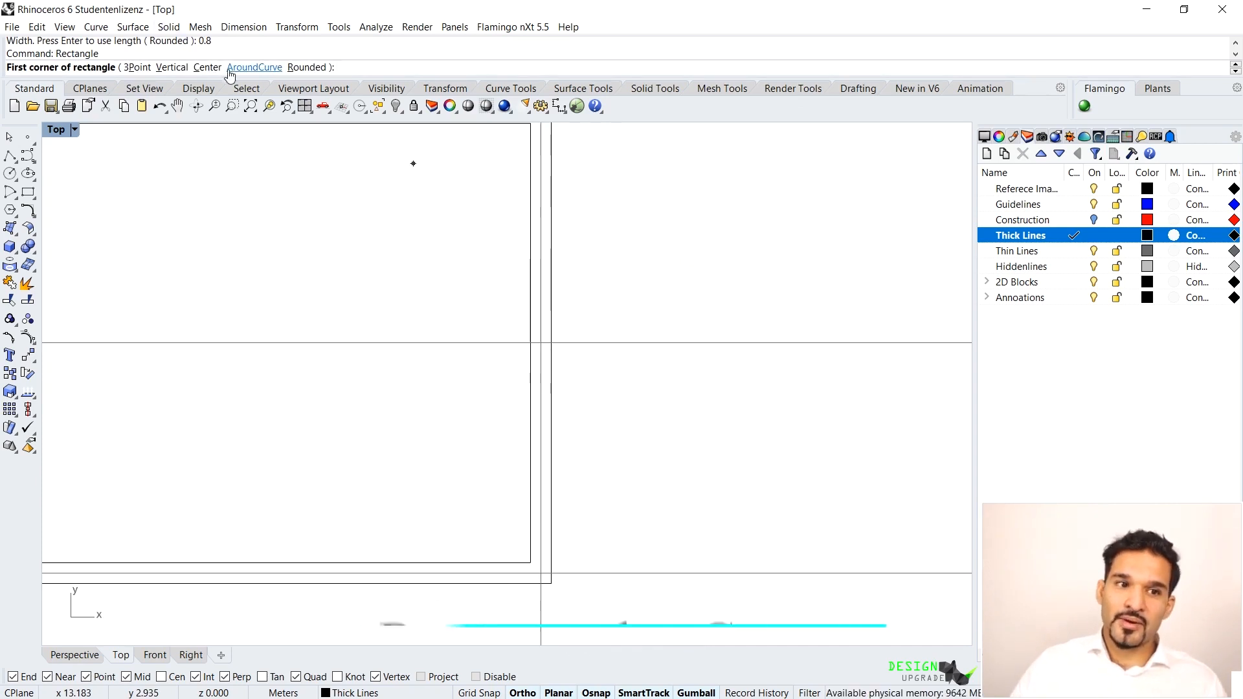
pyautogui.click(208, 67)
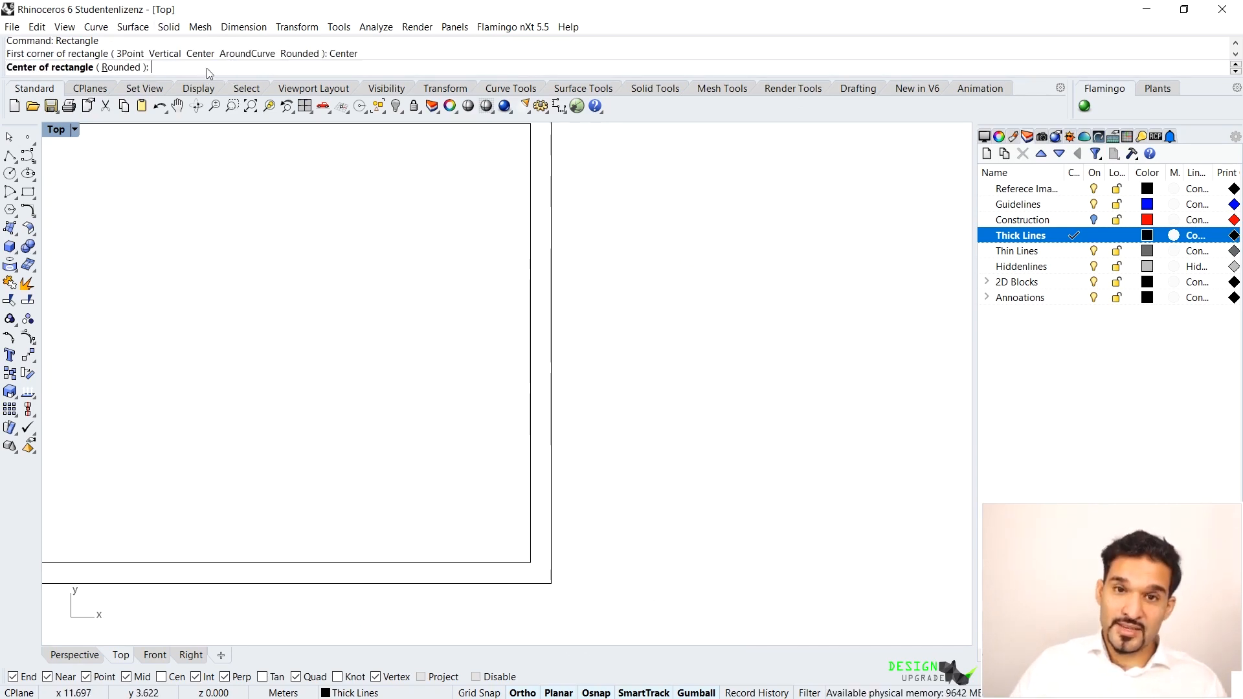
pyautogui.click(542, 343)
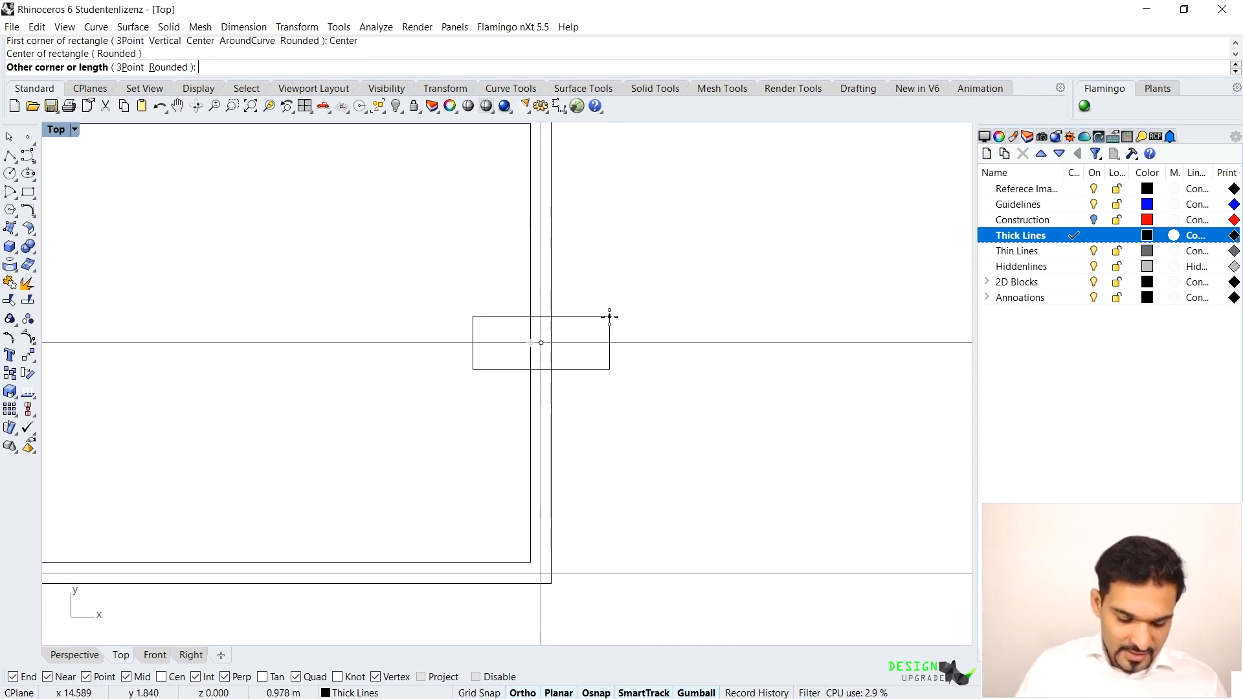
pyautogui.write('.15')
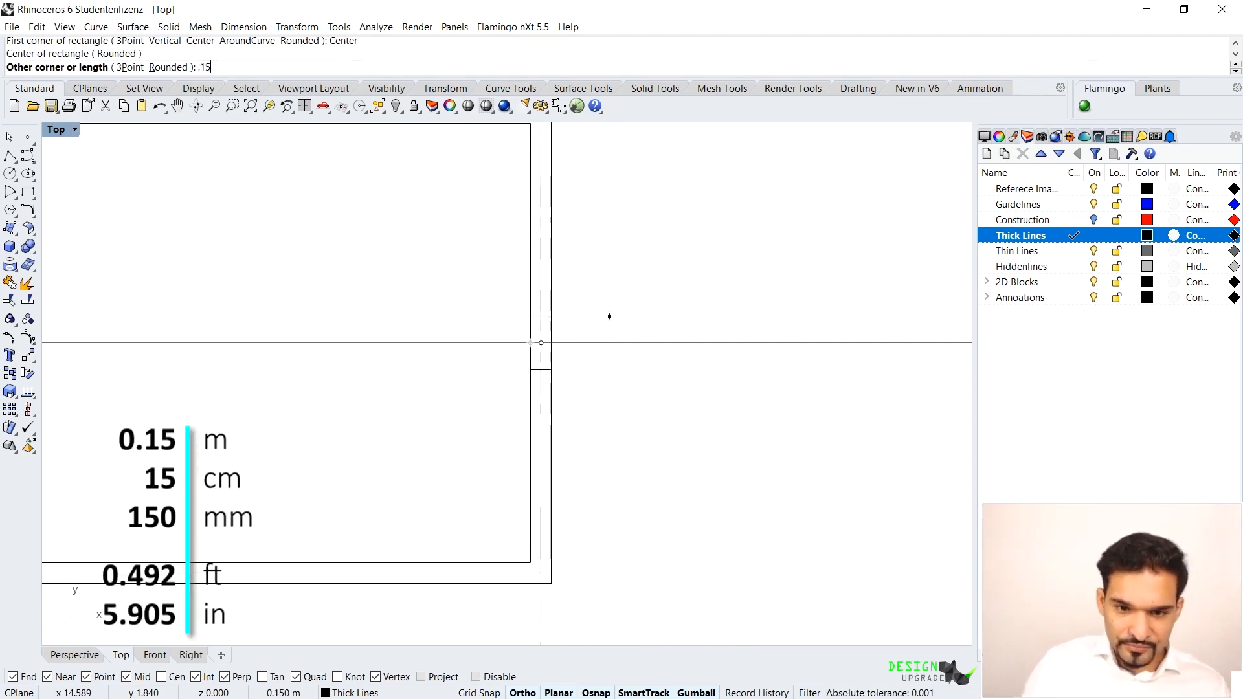
pyautogui.press('Return')
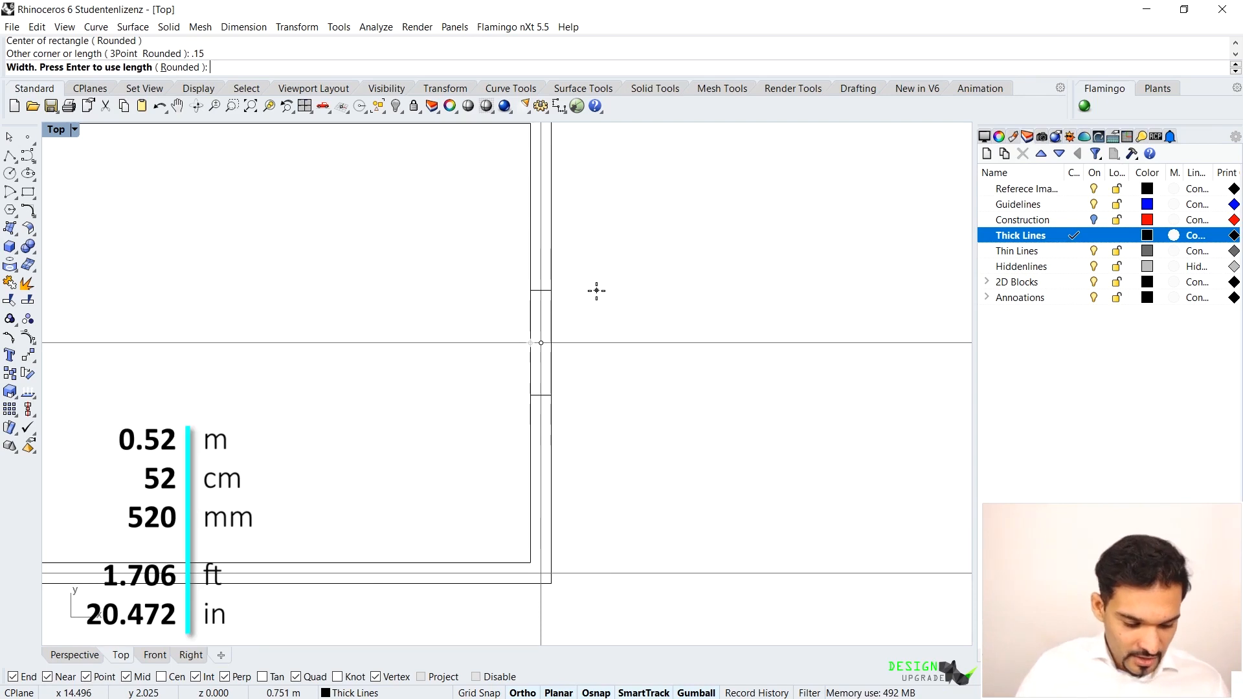
pyautogui.write('0.5')
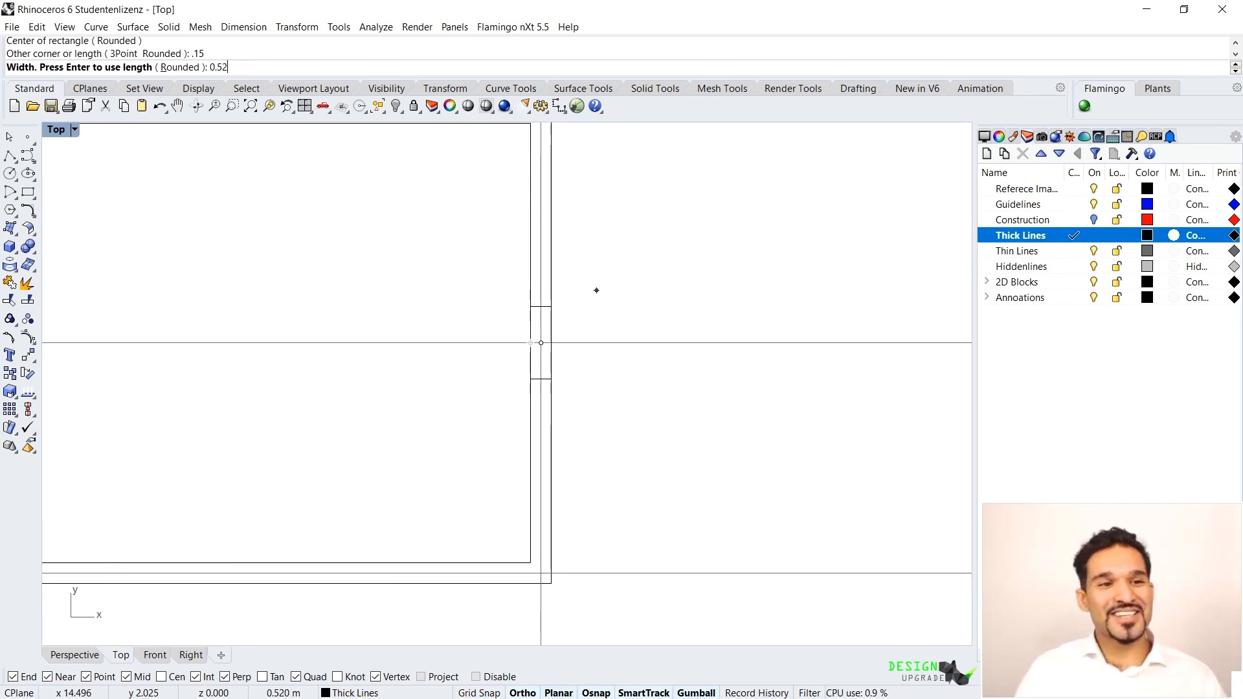
pyautogui.write('2')
pyautogui.press('Return')
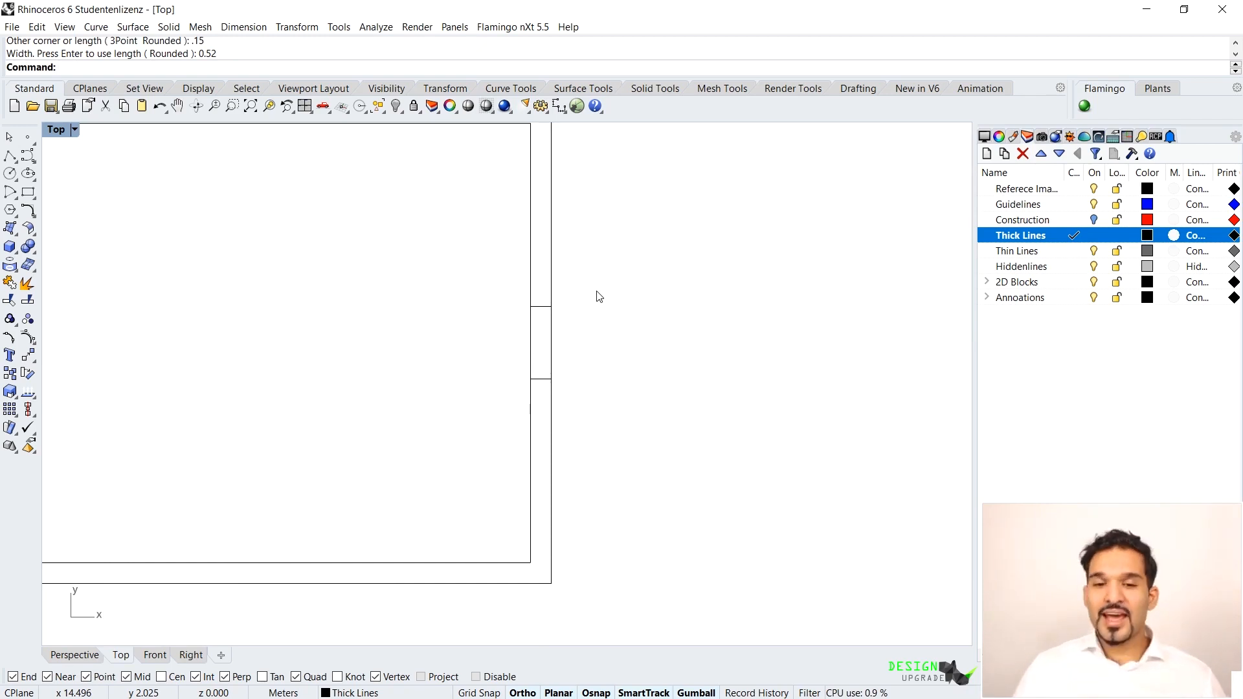
# Step: Move the right wall's opening rectangle up so its lower edge lies on the plan's horizontal centre guide
pyautogui.click(551, 316)
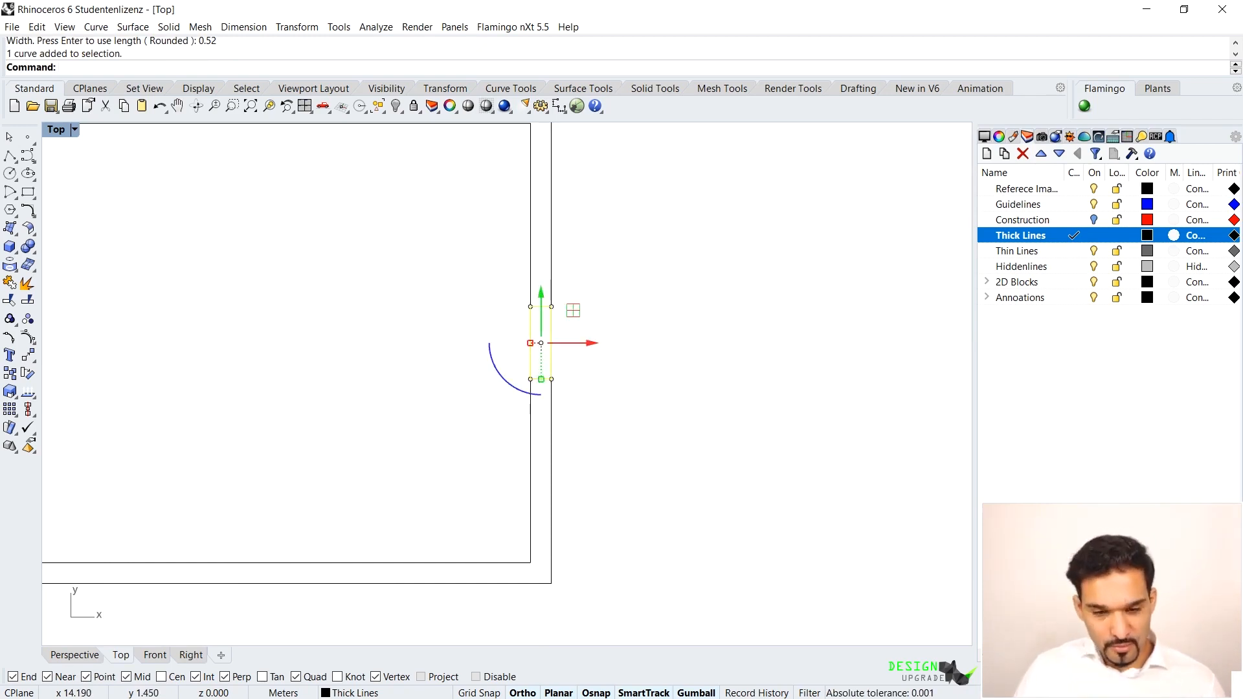
pyautogui.write('m')
pyautogui.press('Return')
pyautogui.click(551, 379)
pyautogui.click(558, 347)
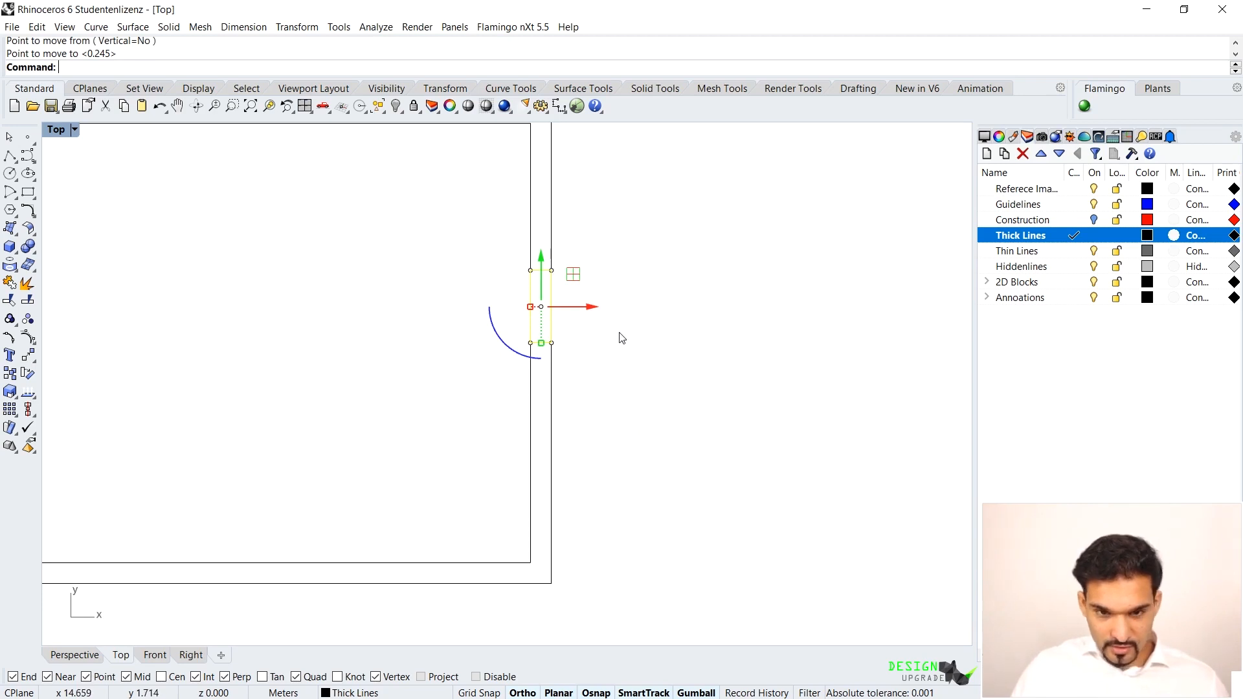
# Step: Shift the right wall's opening rectangle a further 0.22 m upward
pyautogui.click(543, 257)
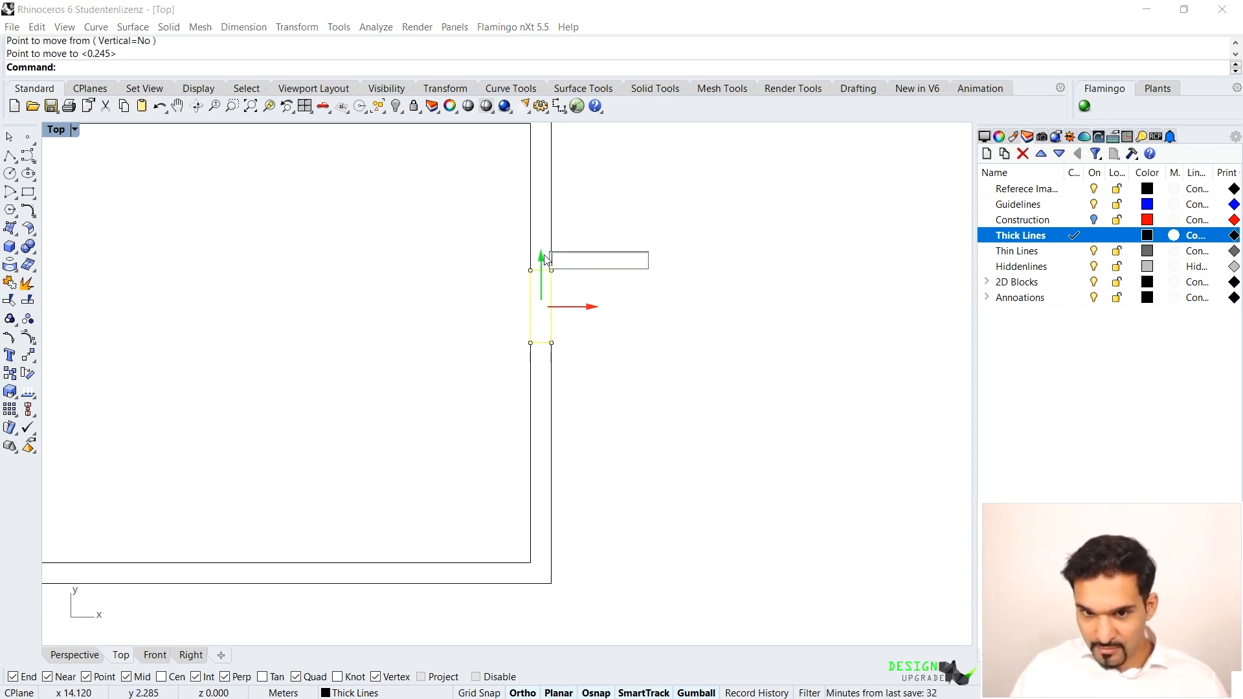
pyautogui.write('0.2')
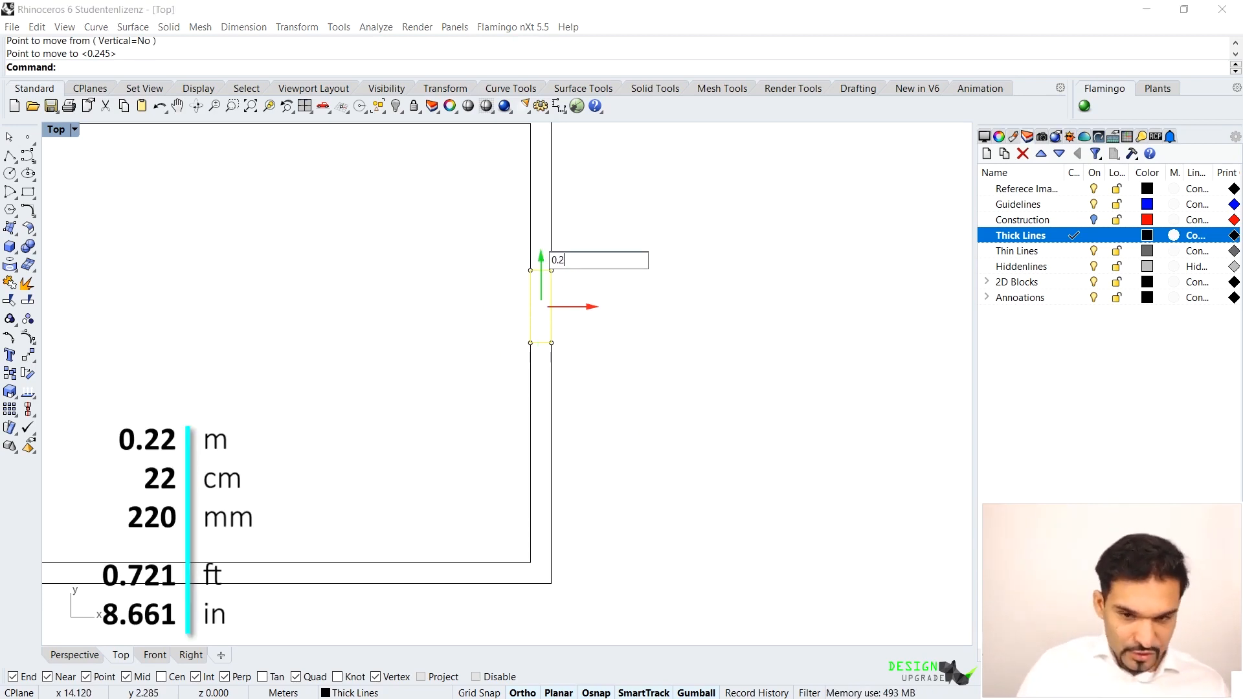
pyautogui.write('2')
pyautogui.press('Return')
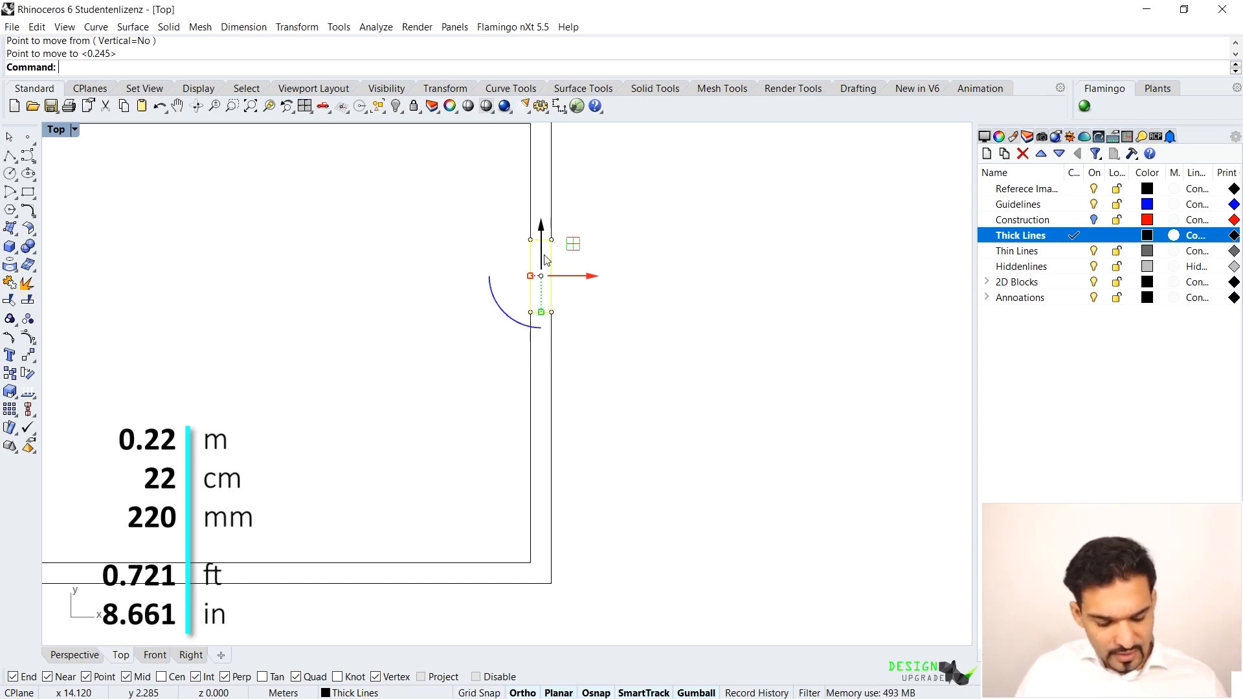
# Step: Mirror the right wall's opening rectangle across the plan's horizontal centre guide
pyautogui.write('mi')
pyautogui.press('Return')
pyautogui.click(447, 342)
pyautogui.click(367, 343)
pyautogui.click(601, 335)
pyautogui.scroll(-10, 663, 317)
pyautogui.moveTo(616, 368); pyautogui.dragTo(776, 360, button='right')
pyautogui.moveTo(629, 342); pyautogui.dragTo(692, 329, button='right')
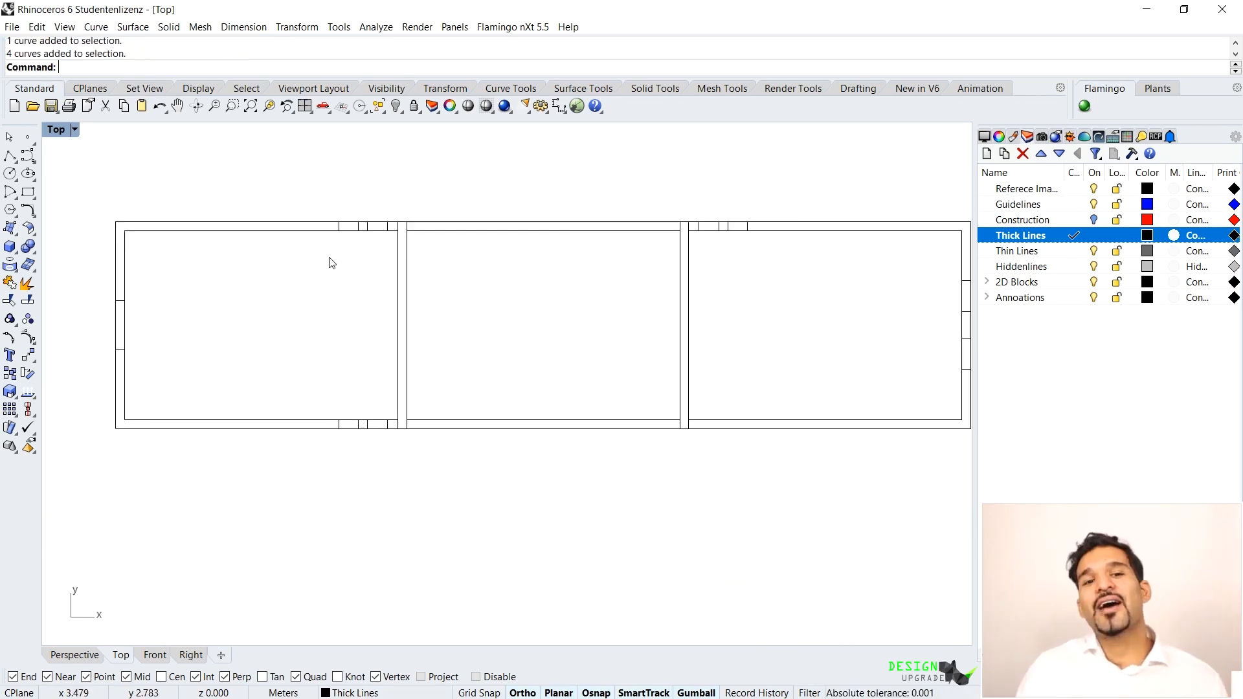
# Step: Try to trim the wall lines inside the two upper-wall openings of the right-hand room, using the plan curves as cutters
pyautogui.scroll(2, 388, 246)
pyautogui.scroll(-4, 563, 244)
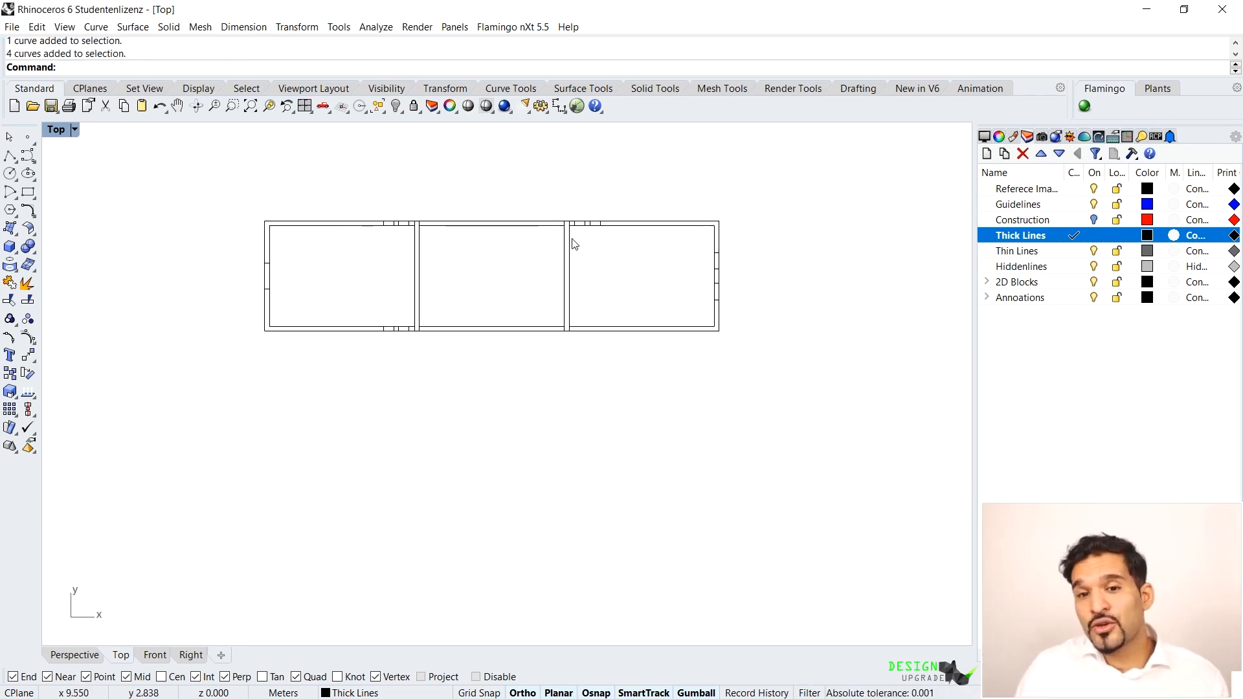
pyautogui.scroll(1, 574, 245)
pyautogui.moveTo(757, 188); pyautogui.dragTo(575, 353)
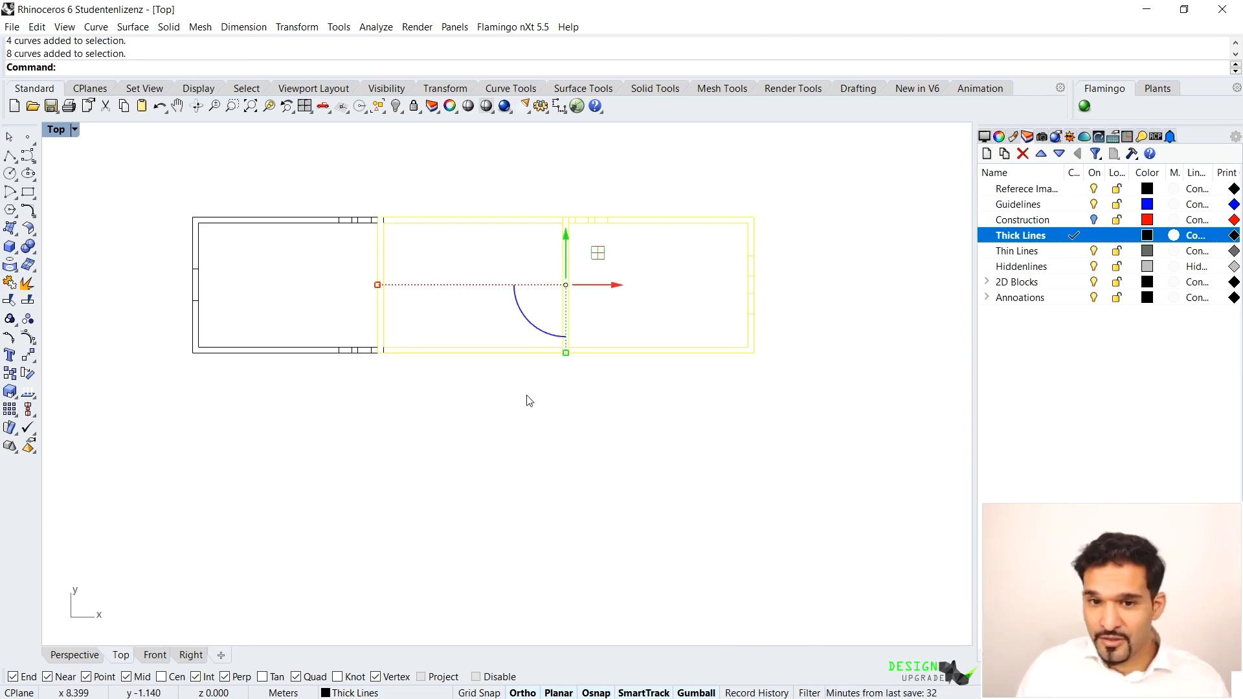
pyautogui.write('trim')
pyautogui.press('Return')
pyautogui.scroll(4, 570, 259)
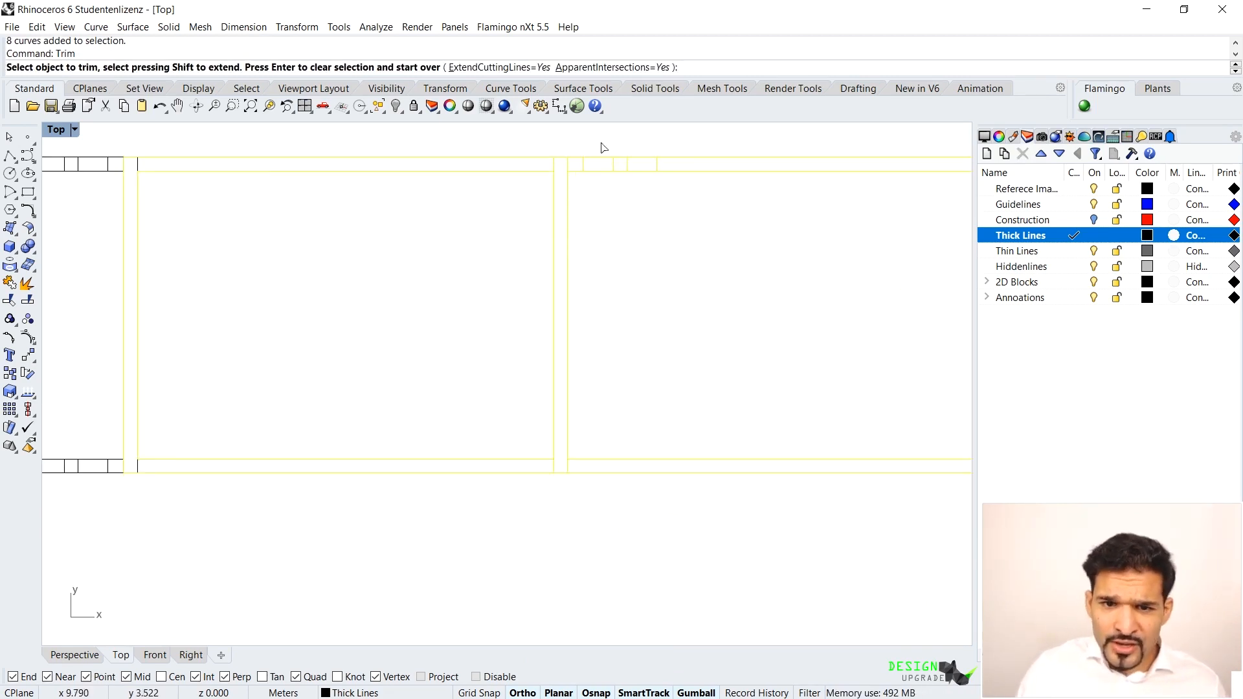
pyautogui.click(590, 173)
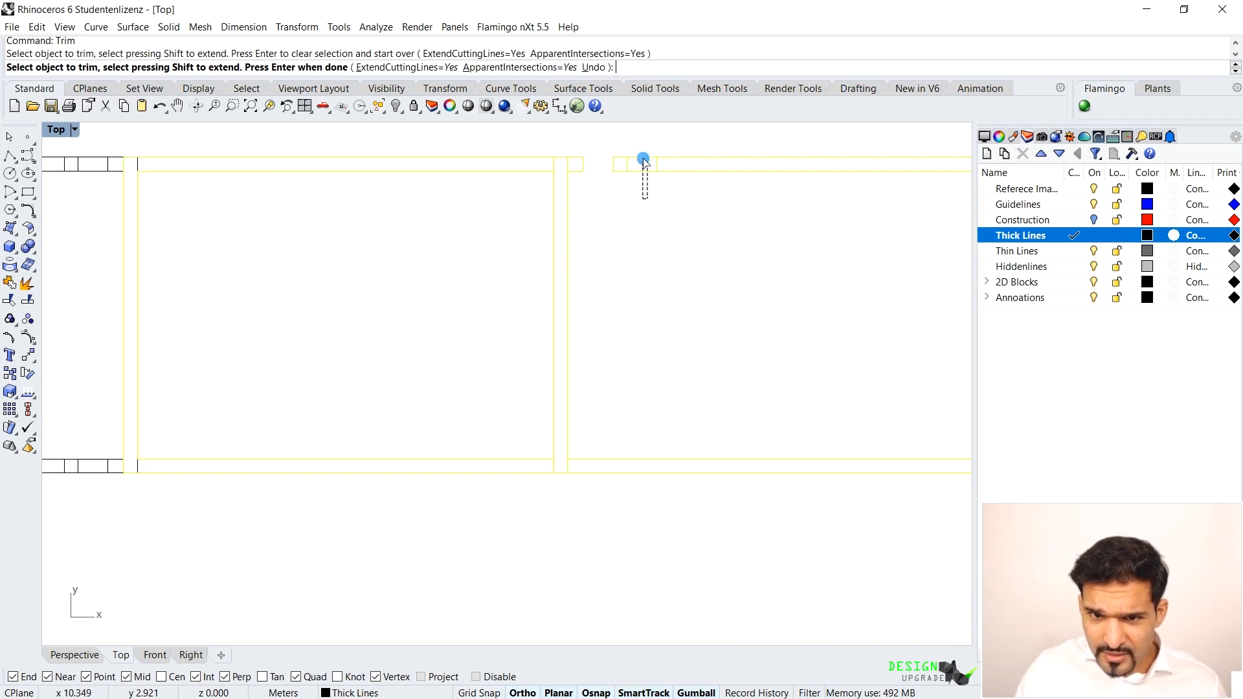
pyautogui.click(642, 162)
pyautogui.press('Return')
# Step: Inspect the segments of the small pier between the two trimmed openings to see whether they form one closed curve
pyautogui.scroll(5, 626, 150)
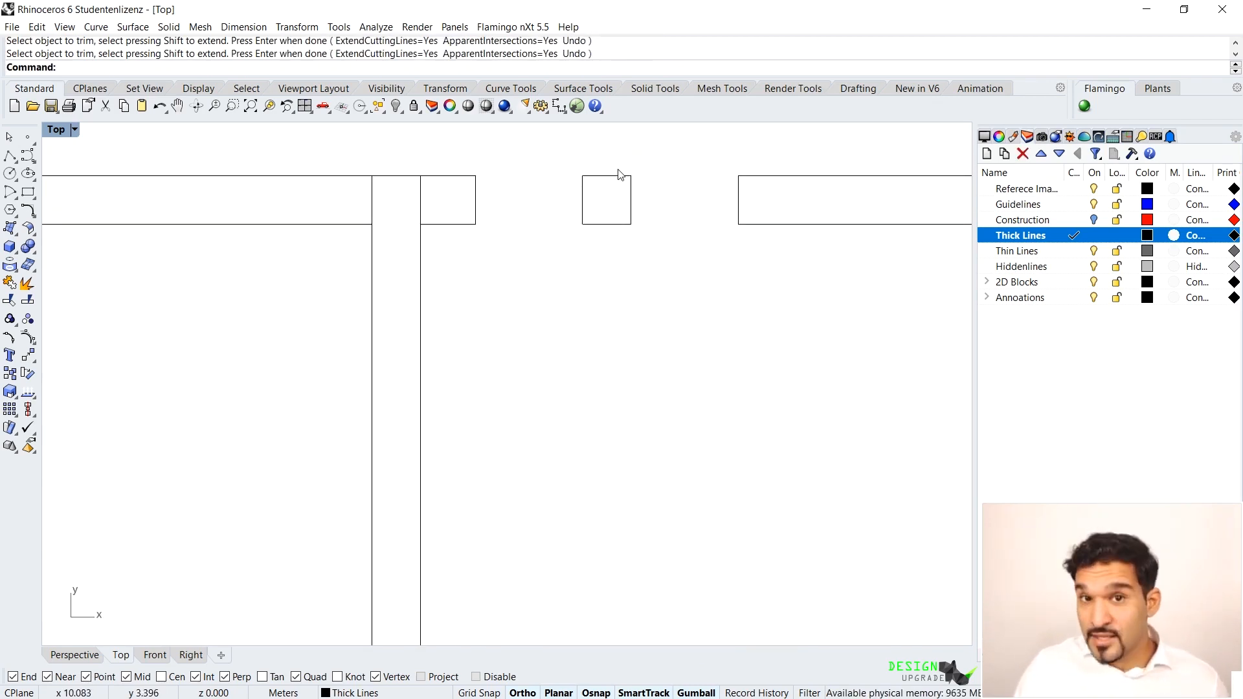
pyautogui.click(601, 179)
pyautogui.click(623, 200)
pyautogui.click(631, 210)
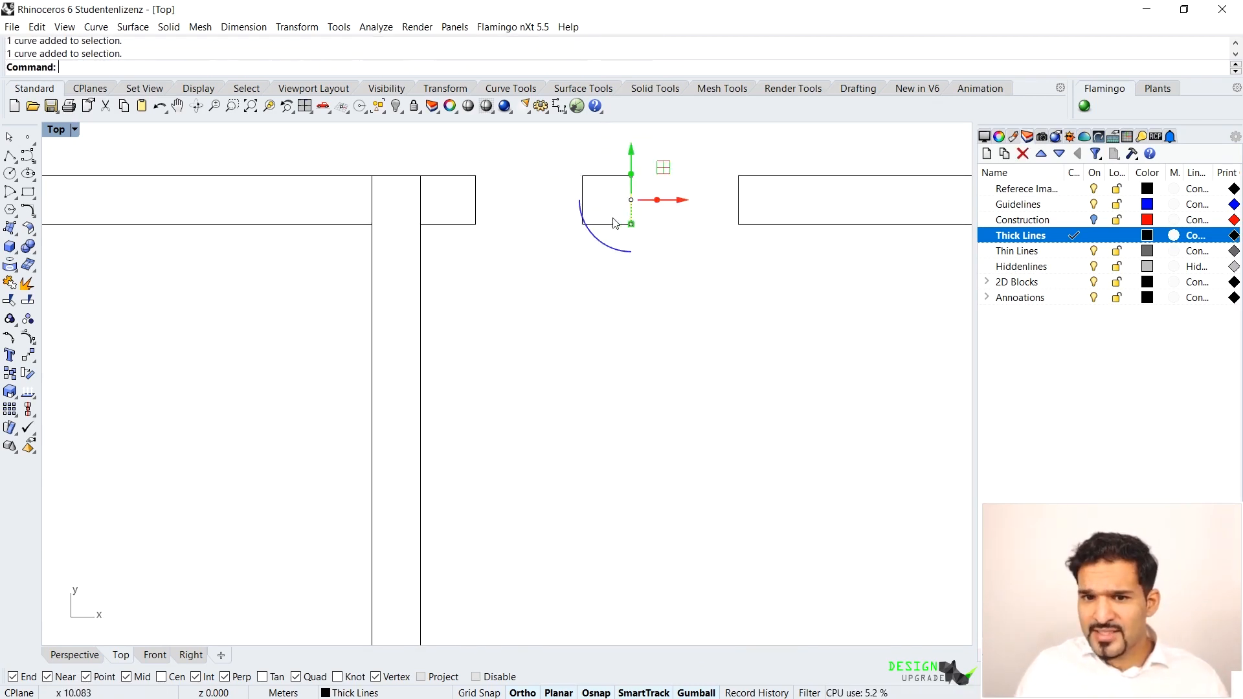
pyautogui.click(584, 200)
pyautogui.click(604, 303)
pyautogui.scroll(-4, 549, 263)
pyautogui.scroll(6, 576, 215)
pyautogui.moveTo(515, 160); pyautogui.dragTo(676, 347)
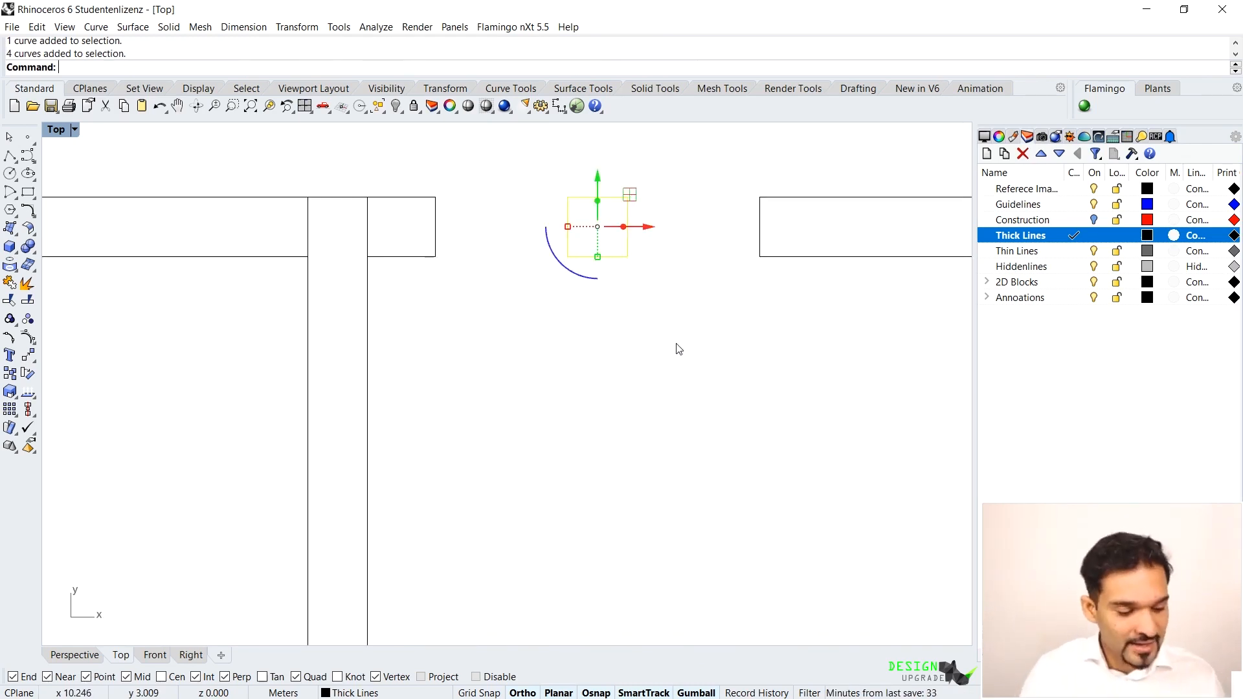
# Step: Undo the trim of the right-hand room's upper-wall openings
pyautogui.press('Escape')
pyautogui.hotkey('ctrl', 'z')
pyautogui.scroll(-6, 647, 311)
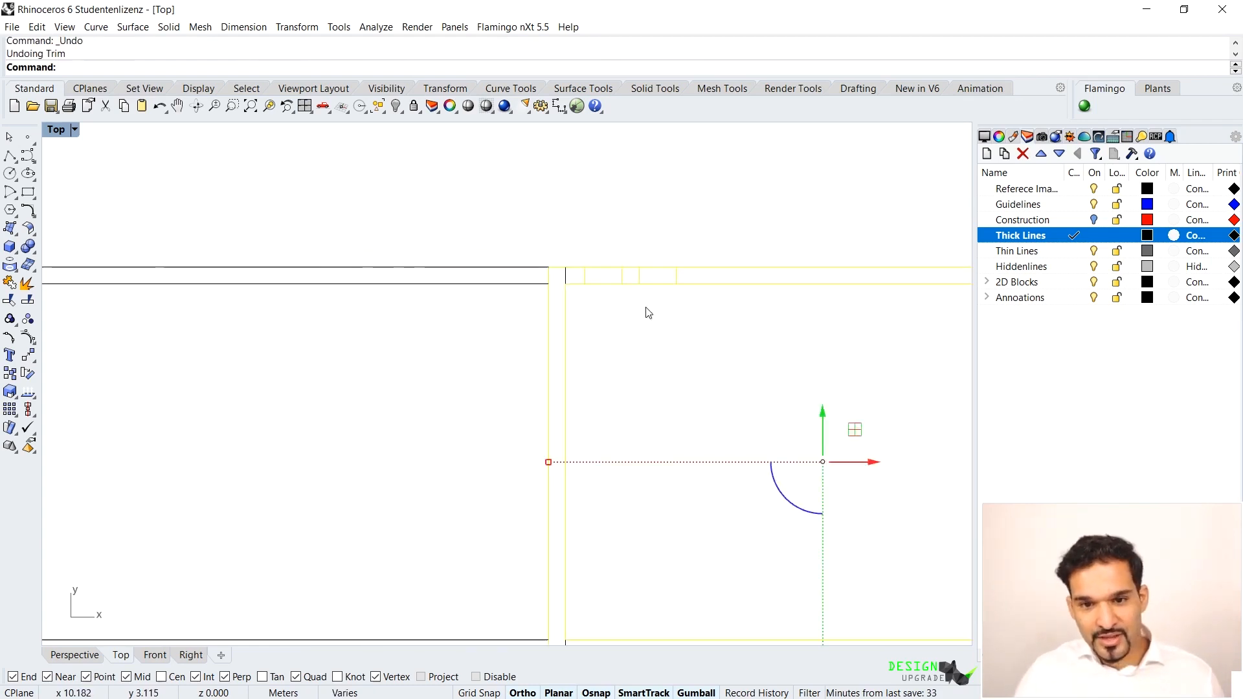
pyautogui.moveTo(631, 297); pyautogui.dragTo(637, 264, button='right')
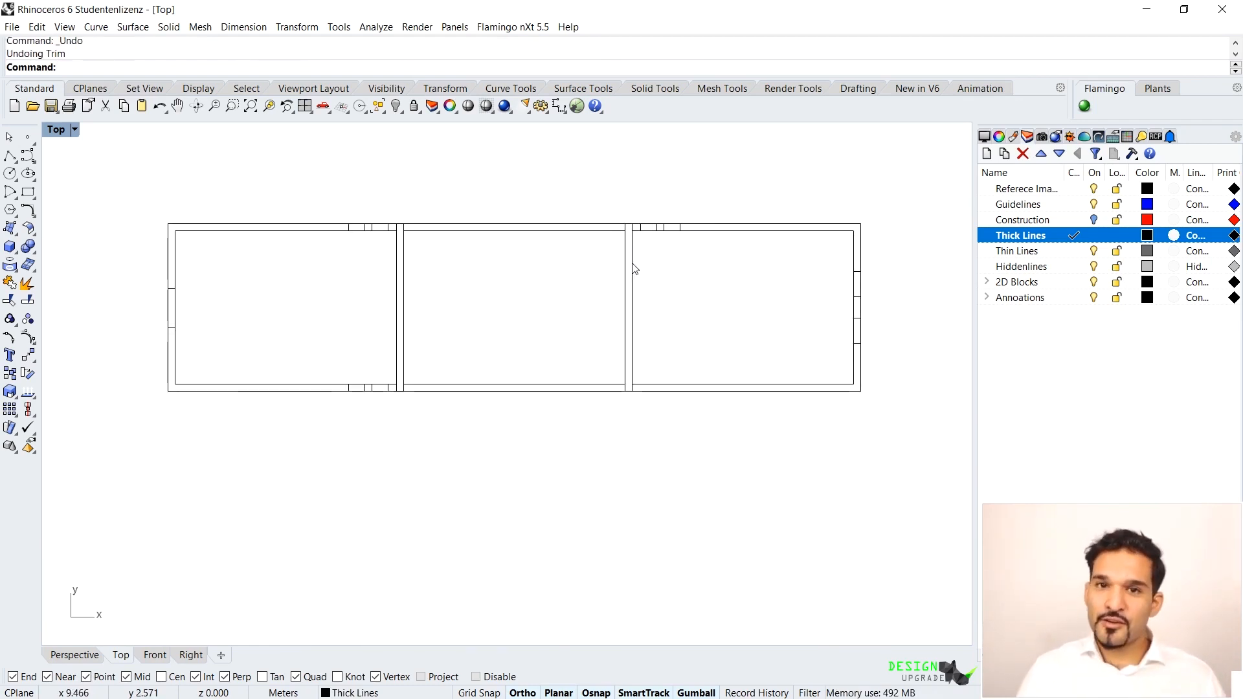
# Step: Run CurveBoolean on all wall and opening curves of the plan, keeping the upper-left corner wall as the first region
pyautogui.write('Curve')
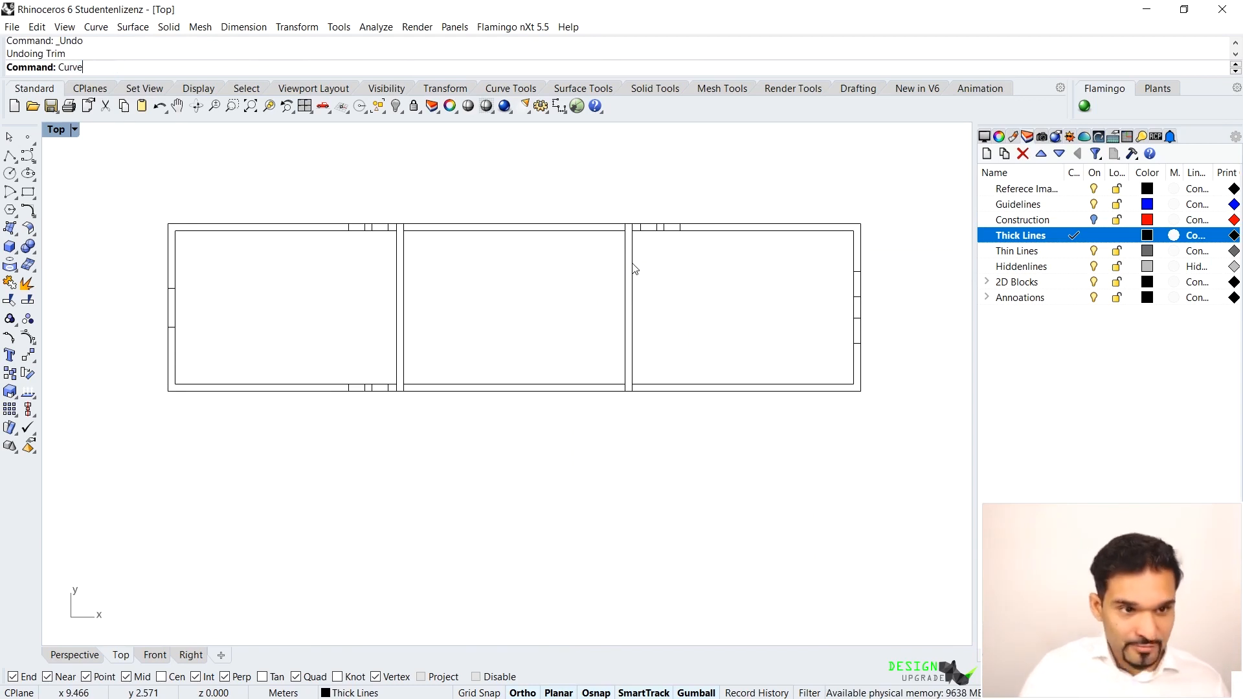
pyautogui.write('Boo')
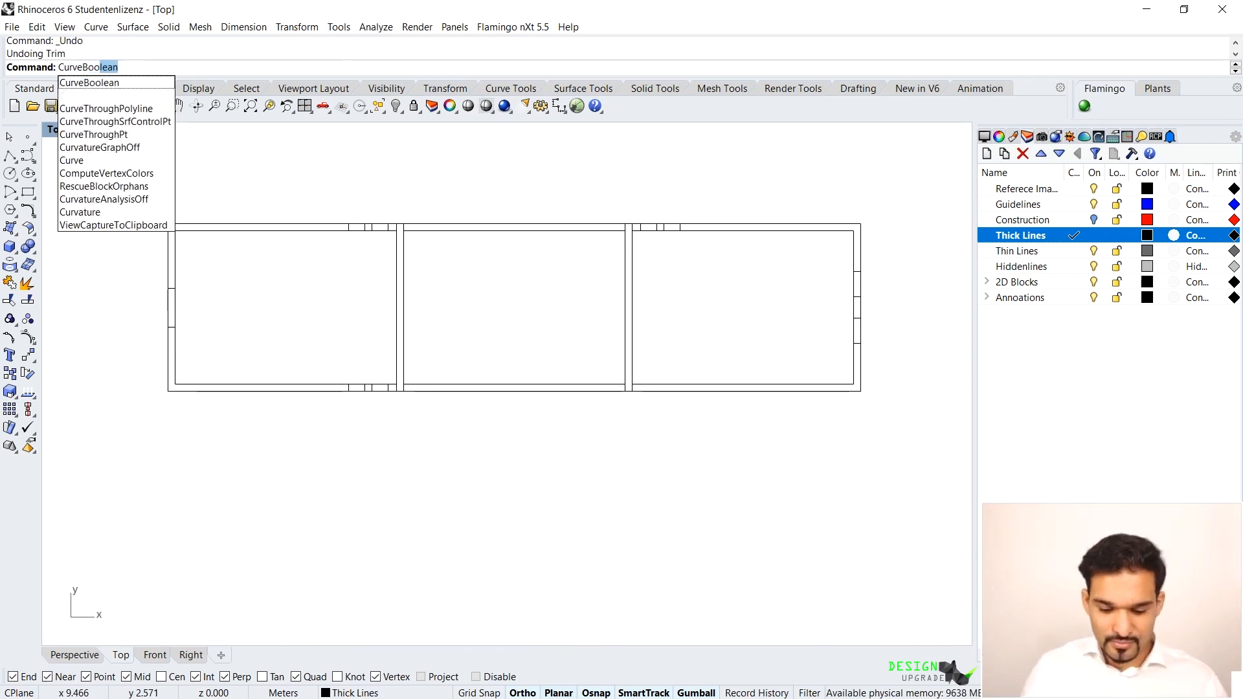
pyautogui.press('Return')
pyautogui.moveTo(885, 189); pyautogui.dragTo(153, 446)
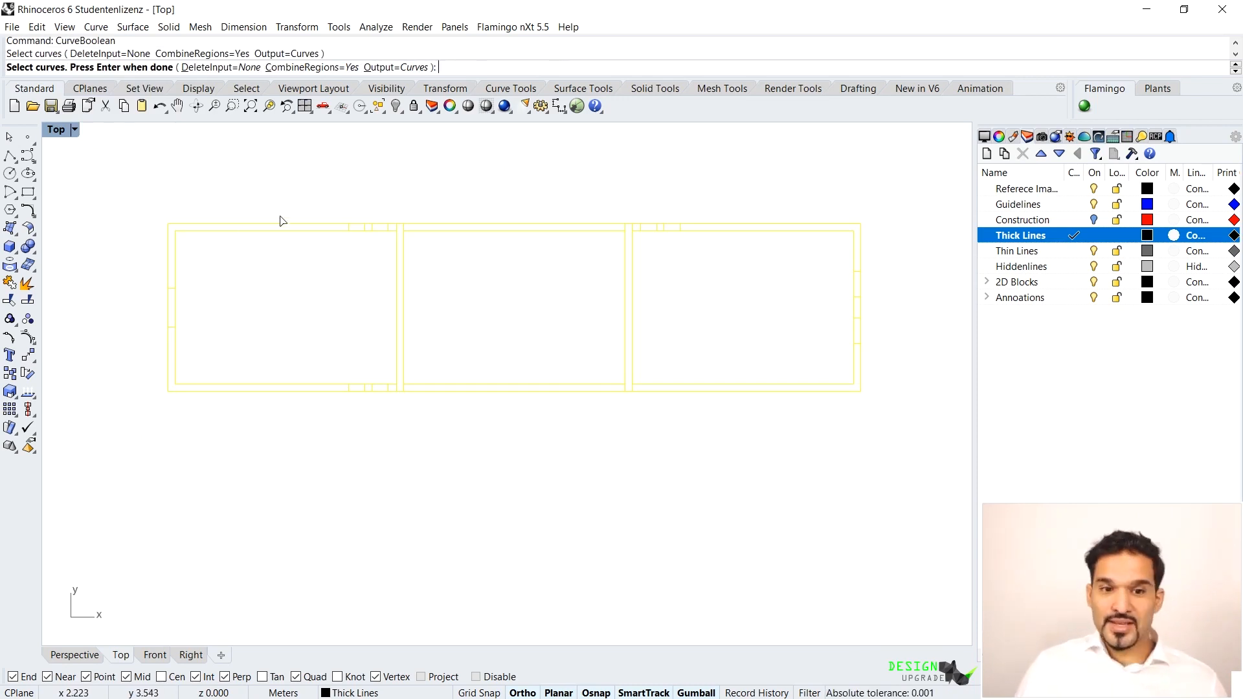
pyautogui.press('Return')
pyautogui.scroll(8, 249, 228)
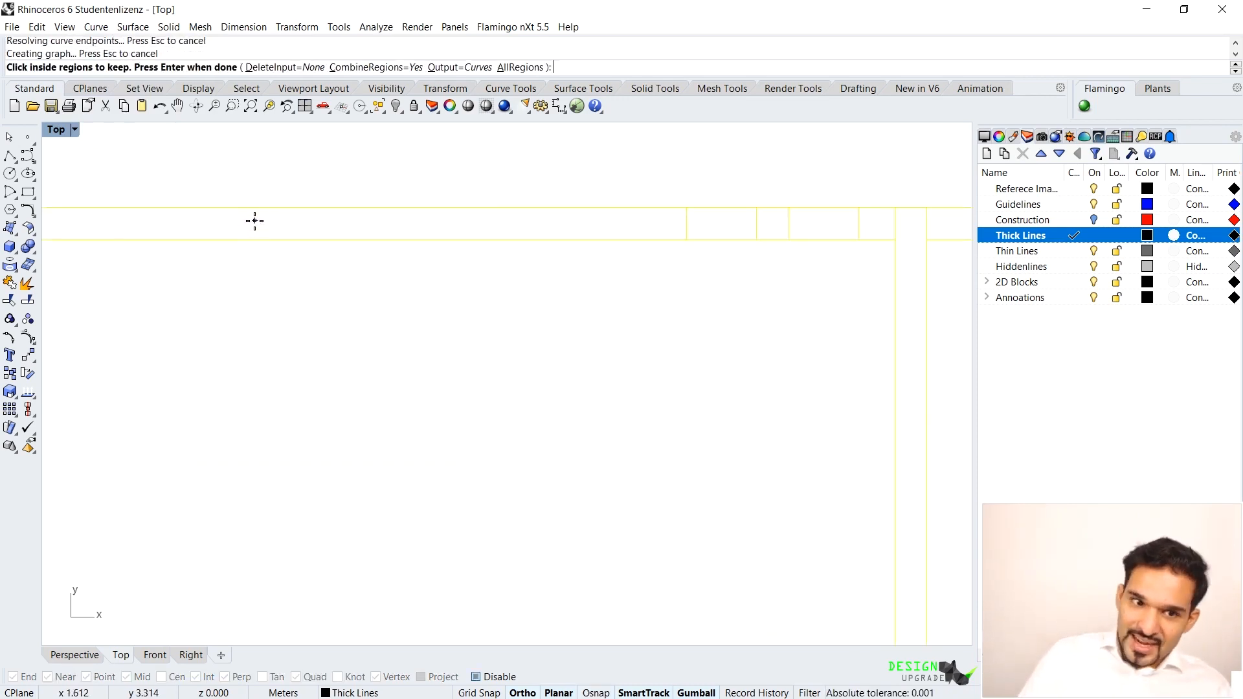
pyautogui.click(256, 222)
pyautogui.scroll(-5, 383, 222)
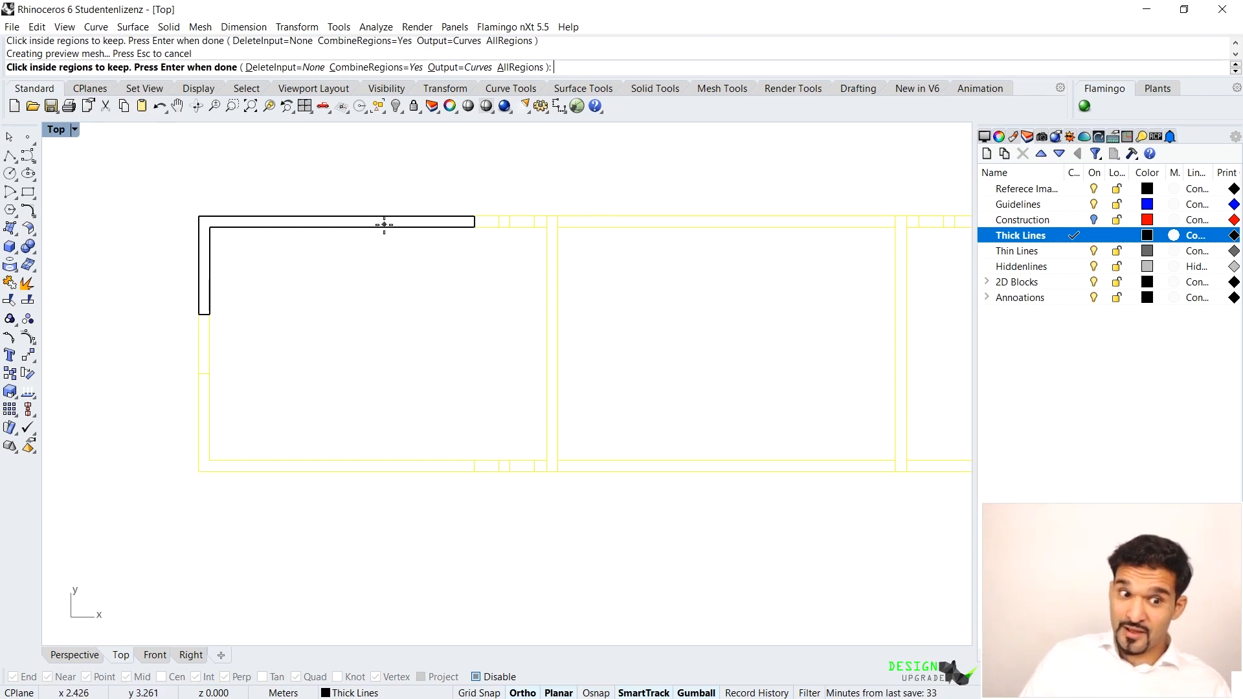
# Step: Add the left room's lower corner wall, its small lower pier and the middle room's lower wall to the kept regions
pyautogui.scroll(5, 180, 408)
pyautogui.click(246, 353)
pyautogui.scroll(-4, 314, 380)
pyautogui.scroll(4, 494, 417)
pyautogui.scroll(-3, 464, 419)
pyautogui.scroll(3, 455, 420)
pyautogui.scroll(2, 455, 421)
pyautogui.click(533, 378)
pyautogui.click(730, 380)
pyautogui.click(824, 382)
pyautogui.click(852, 377)
# Step: Add the partition between the middle and right rooms and the right room's lower corner wall to the kept regions
pyautogui.scroll(-2, 601, 393)
pyautogui.scroll(3, 687, 369)
pyautogui.scroll(-5, 417, 437)
pyautogui.scroll(1, 782, 439)
pyautogui.scroll(3, 782, 439)
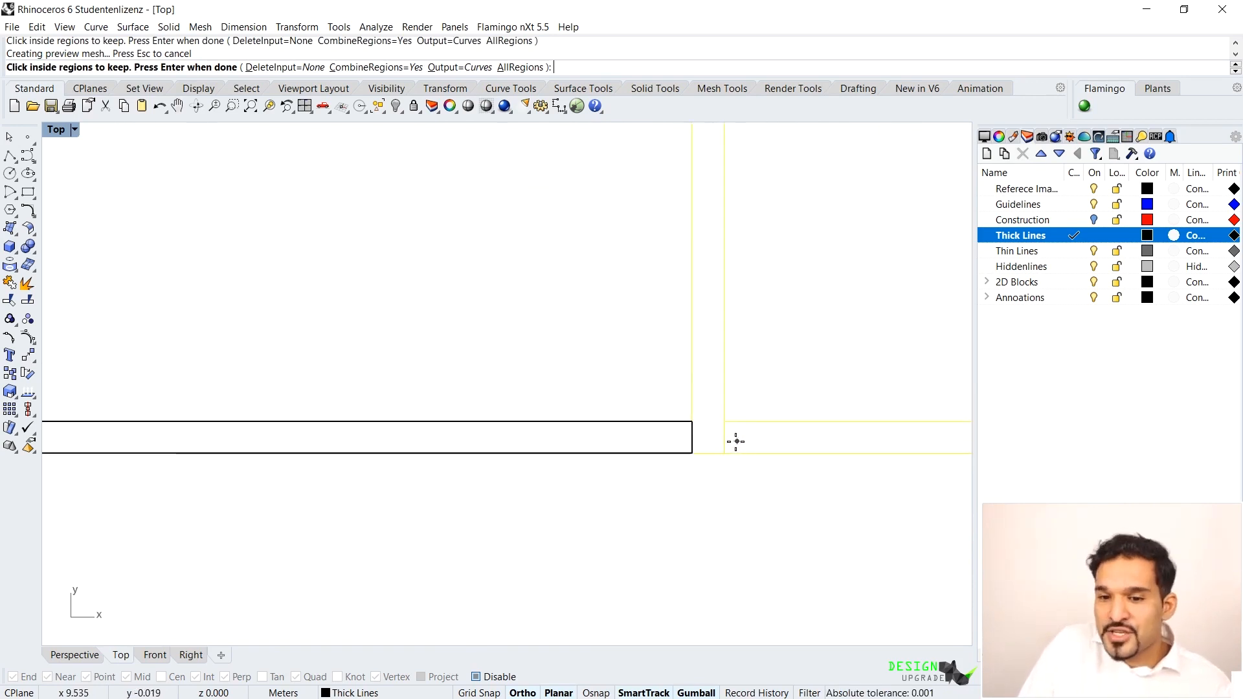
pyautogui.click(705, 380)
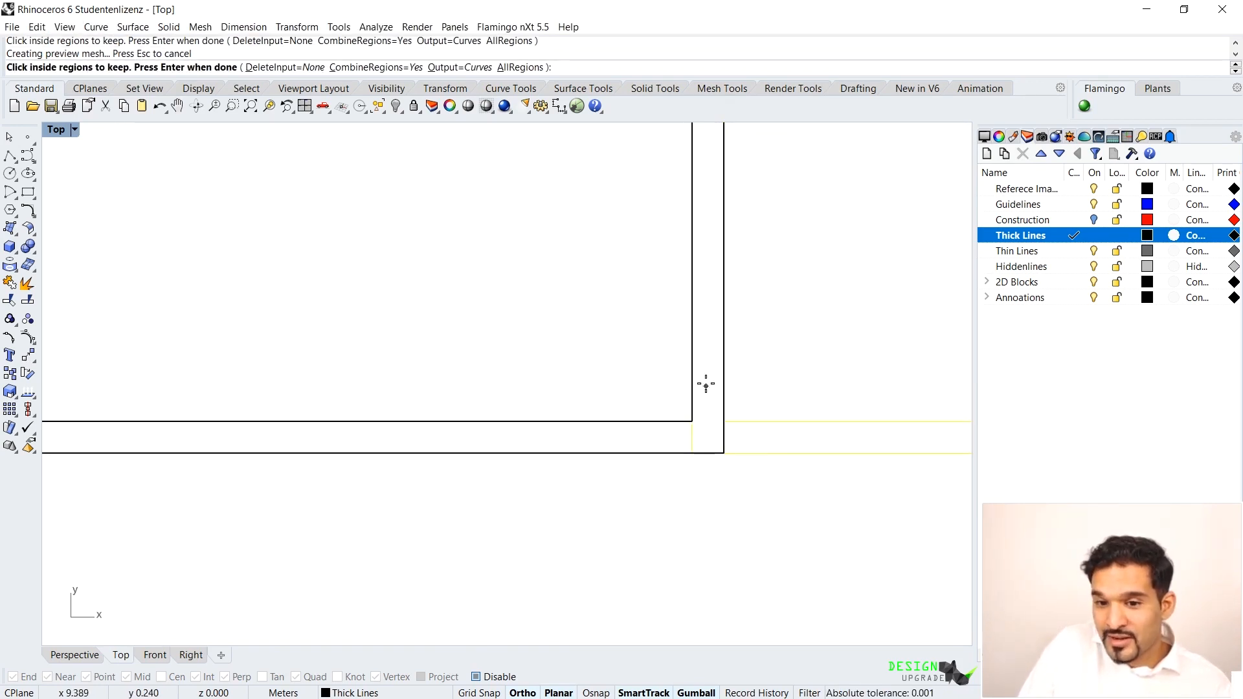
pyautogui.click(712, 345)
pyautogui.click(713, 368)
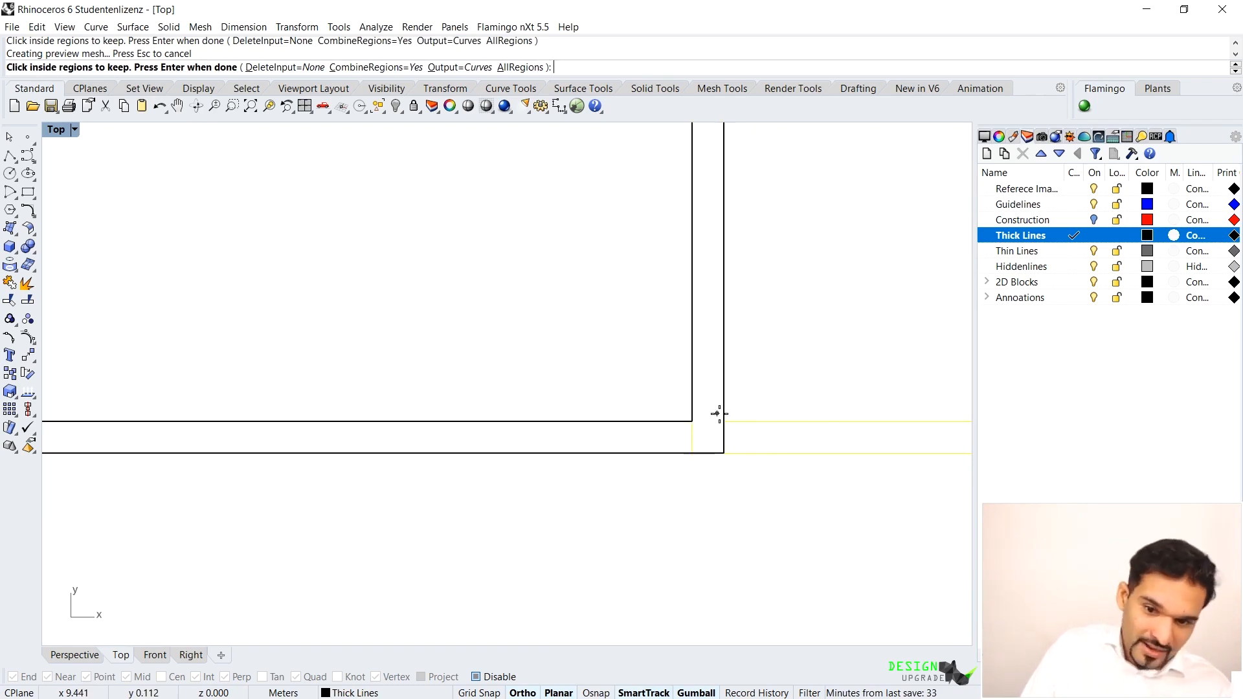
pyautogui.click(751, 434)
# Step: Add the right wall's centre pier, the upper-right corner wall and the right room's small upper pier to the kept regions
pyautogui.scroll(-10, 317, 449)
pyautogui.scroll(4, 713, 353)
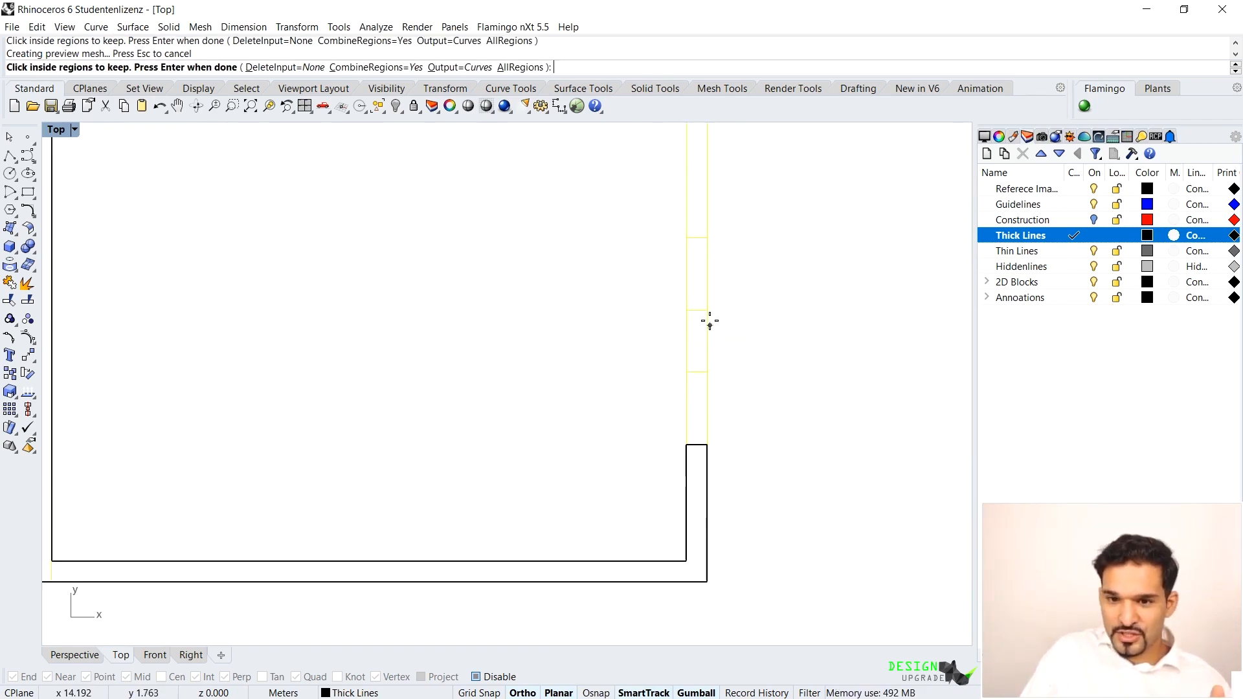
pyautogui.click(703, 336)
pyautogui.scroll(-5, 691, 197)
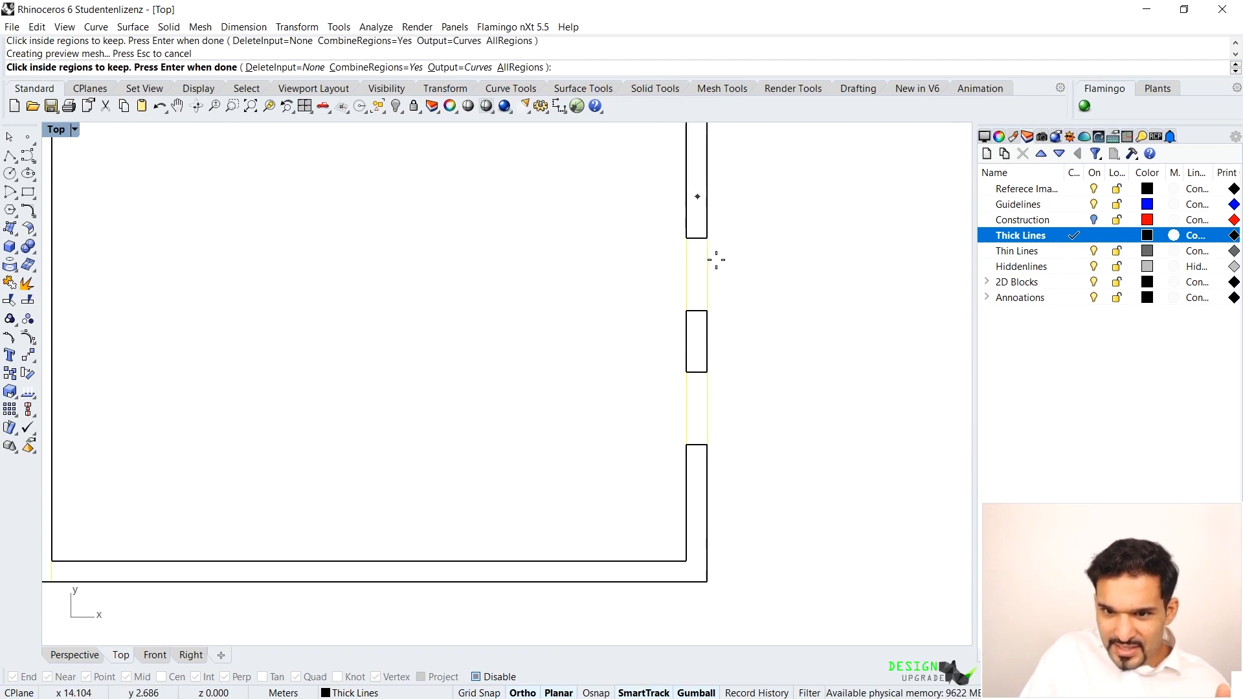
pyautogui.scroll(5, 530, 279)
pyautogui.click(481, 273)
pyautogui.click(449, 275)
pyautogui.scroll(-6, 615, 300)
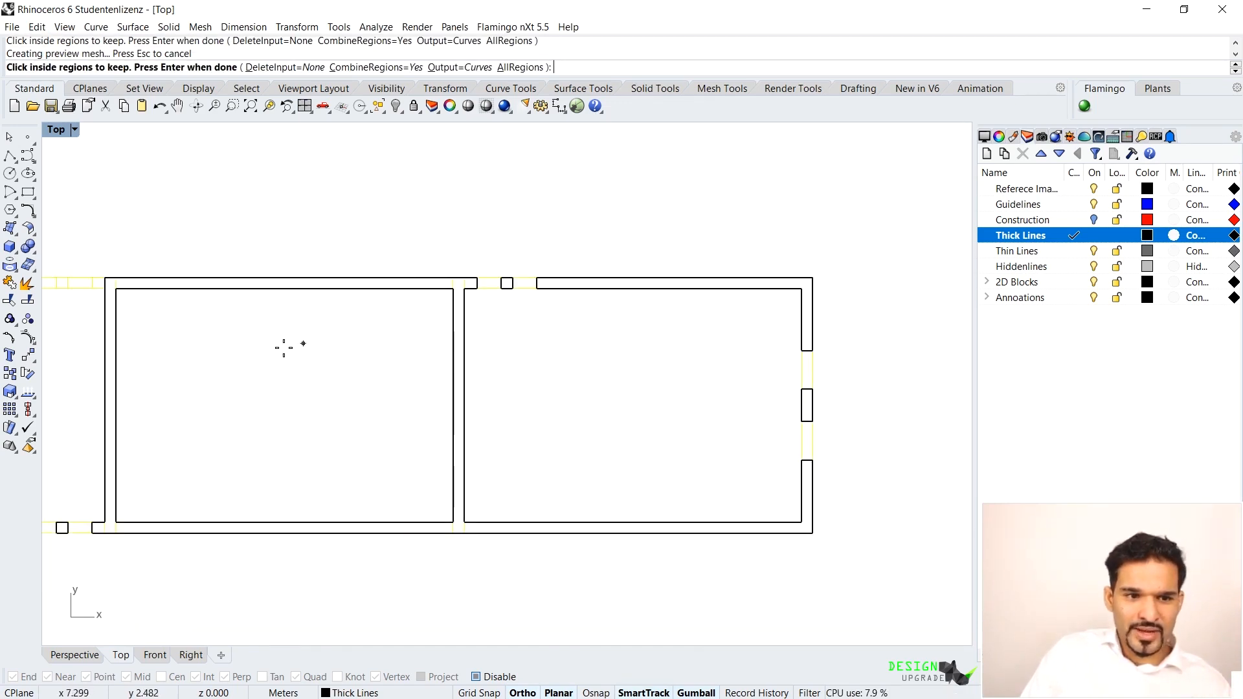
# Step: Add the left room's small upper pier and the wall stub beside its partition to the kept regions, and finish the curve boolean
pyautogui.scroll(8, 305, 249)
pyautogui.scroll(6, 368, 253)
pyautogui.scroll(-5, 532, 260)
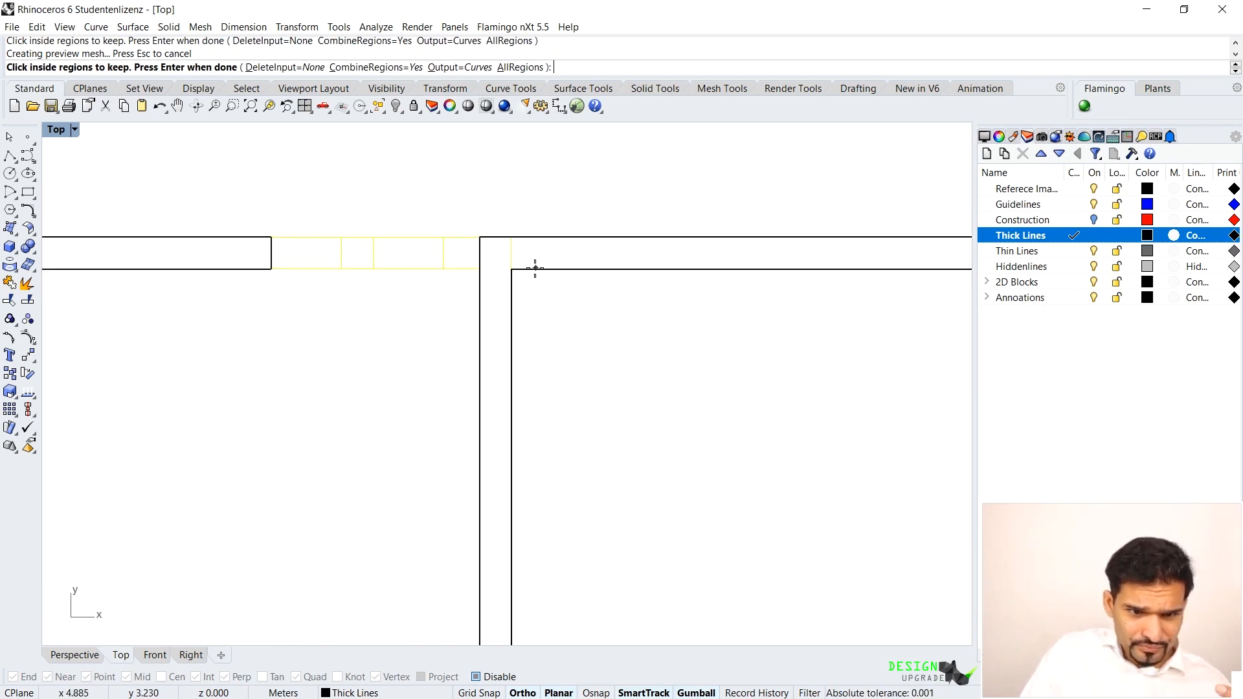
pyautogui.click(439, 252)
pyautogui.click(570, 251)
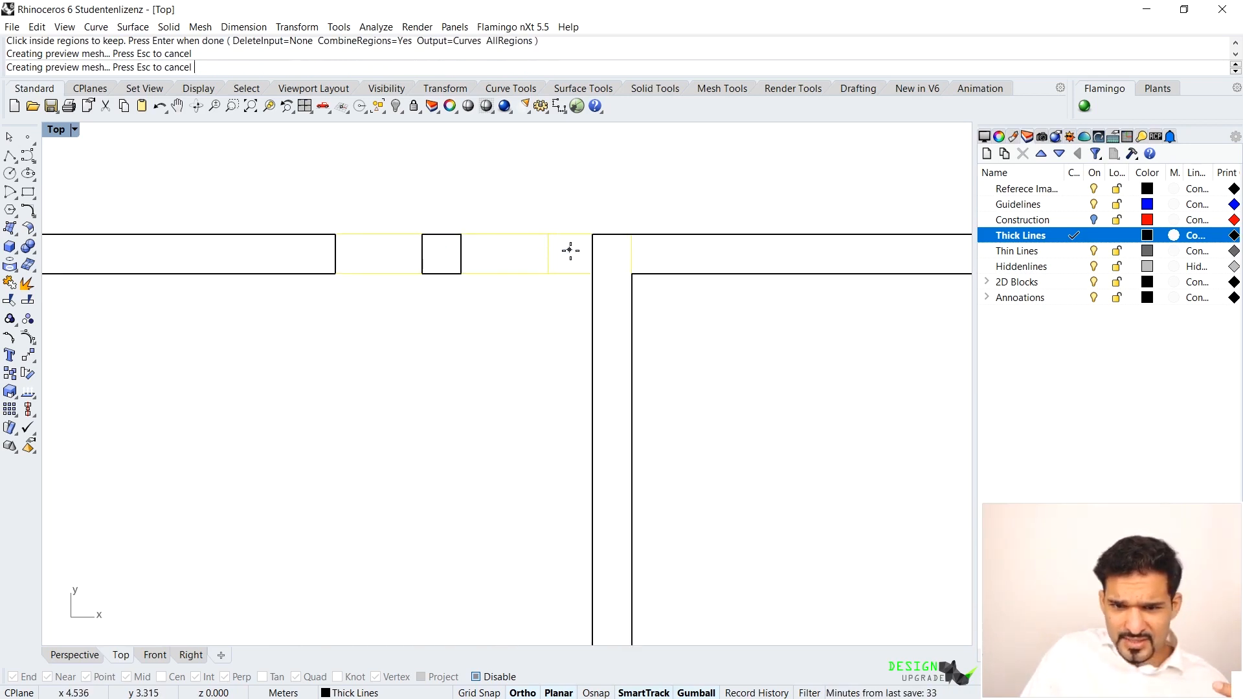
pyautogui.press('Return')
pyautogui.scroll(-6, 527, 233)
pyautogui.scroll(-4, 490, 230)
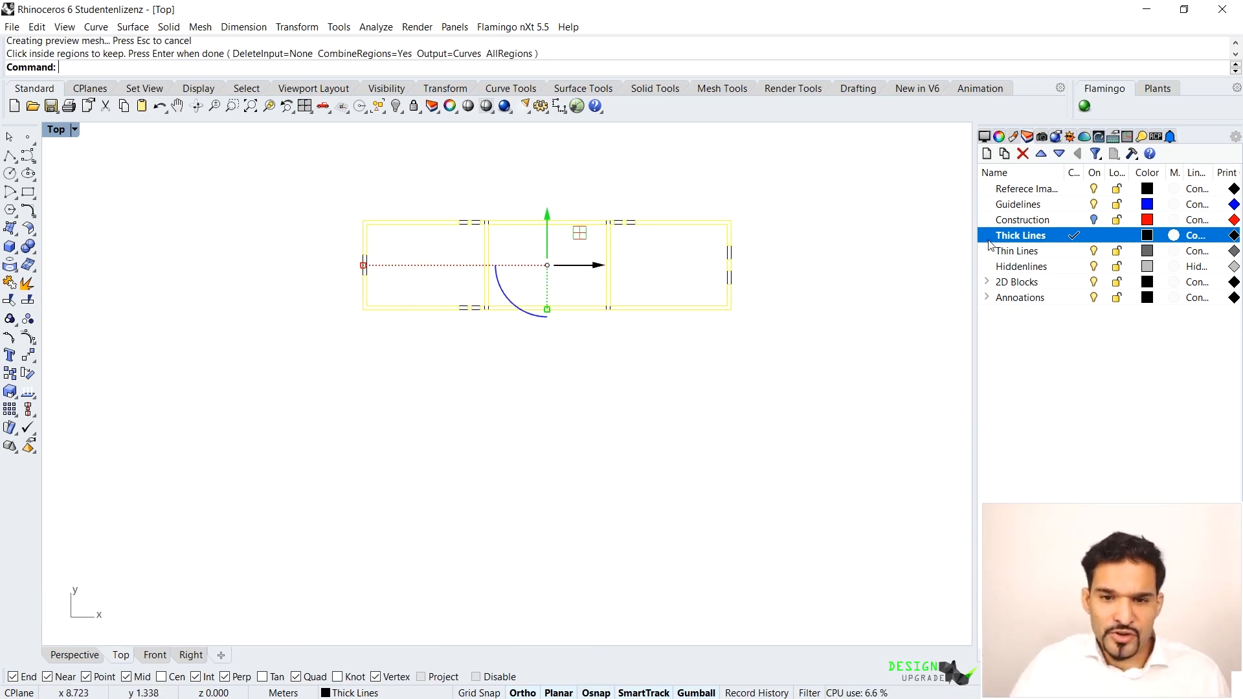
# Step: Move the new wall outlines about 5 m straight down, clear of the original plan
pyautogui.write('m')
pyautogui.press('Return')
pyautogui.click(837, 222)
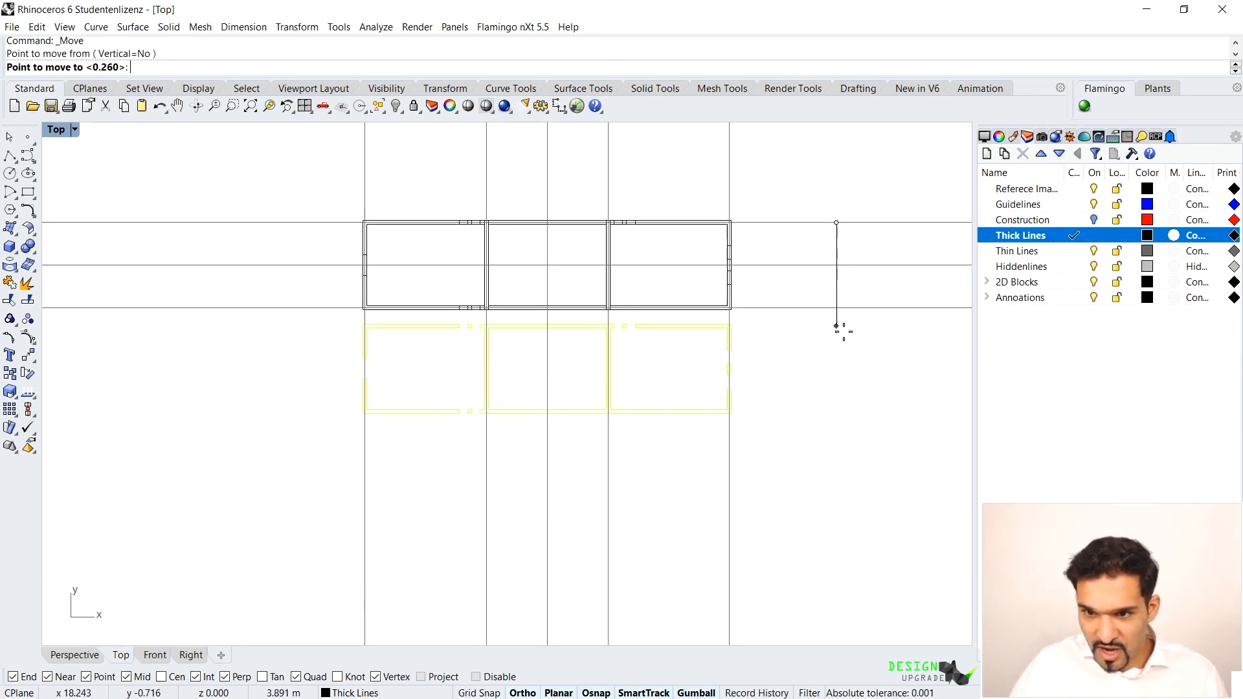
pyautogui.click(837, 352)
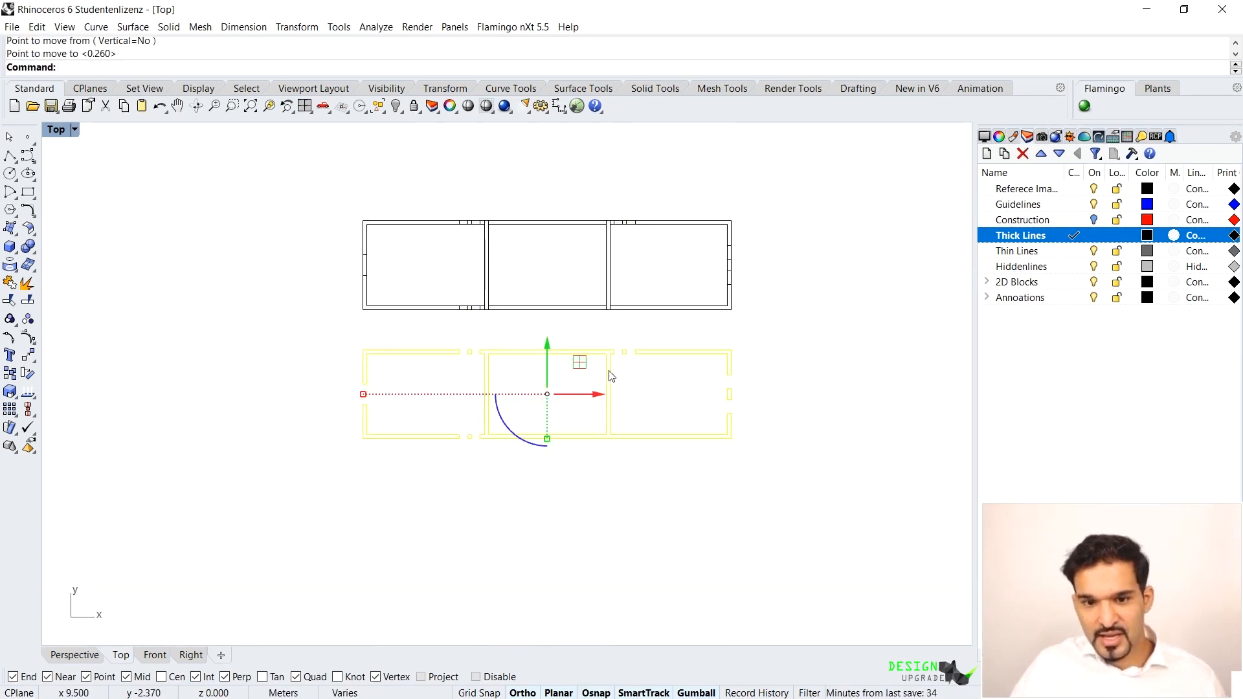
pyautogui.press('Escape')
# Step: Examine the individual wall outlines for closed curves and compare them with the original plan above
pyautogui.scroll(5, 433, 363)
pyautogui.click(488, 261)
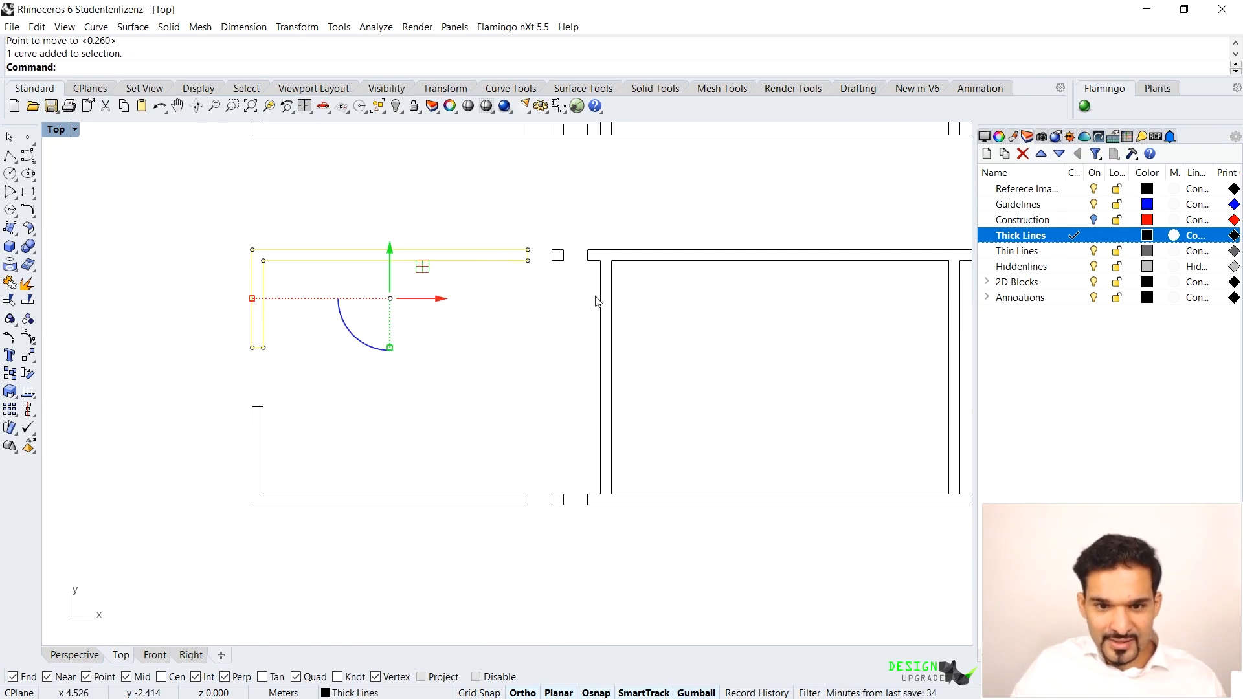
pyautogui.click(600, 250)
pyautogui.click(613, 281)
pyautogui.click(713, 283)
pyautogui.scroll(-8, 380, 271)
pyautogui.scroll(6, 768, 306)
pyautogui.scroll(-4, 761, 322)
pyautogui.scroll(-4, 720, 428)
pyautogui.scroll(10, 686, 155)
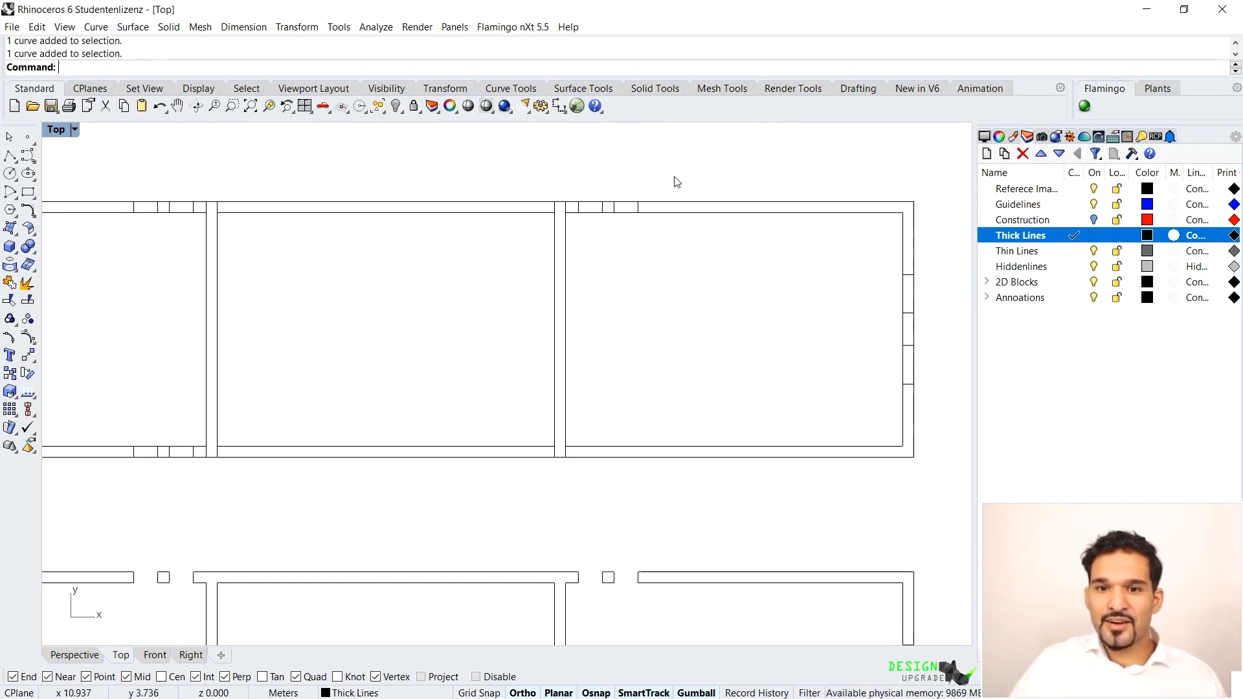
pyautogui.scroll(-4, 677, 187)
pyautogui.scroll(-3, 656, 188)
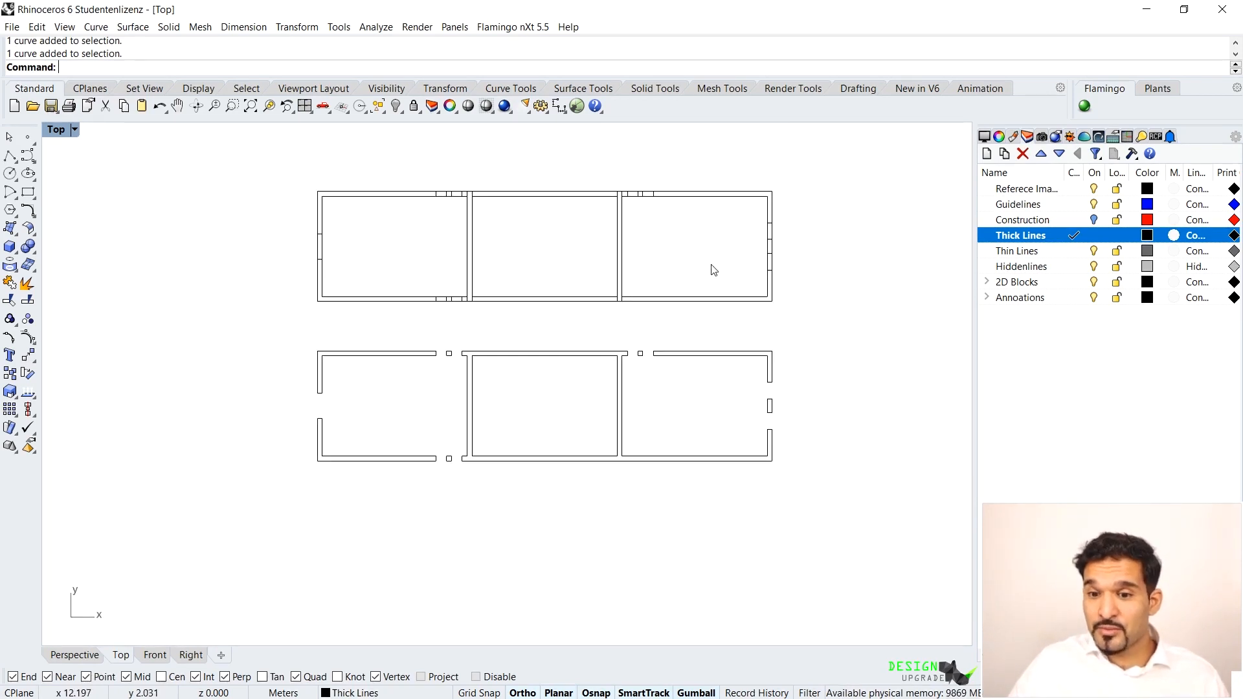
# Step: Delete the original plan's curves and move the new wall outlines 5 m up into their place
pyautogui.moveTo(829, 162); pyautogui.dragTo(275, 321)
pyautogui.press('Delete')
pyautogui.moveTo(797, 317); pyautogui.dragTo(250, 547)
pyautogui.write('m')
pyautogui.press('Return')
pyautogui.click(566, 564)
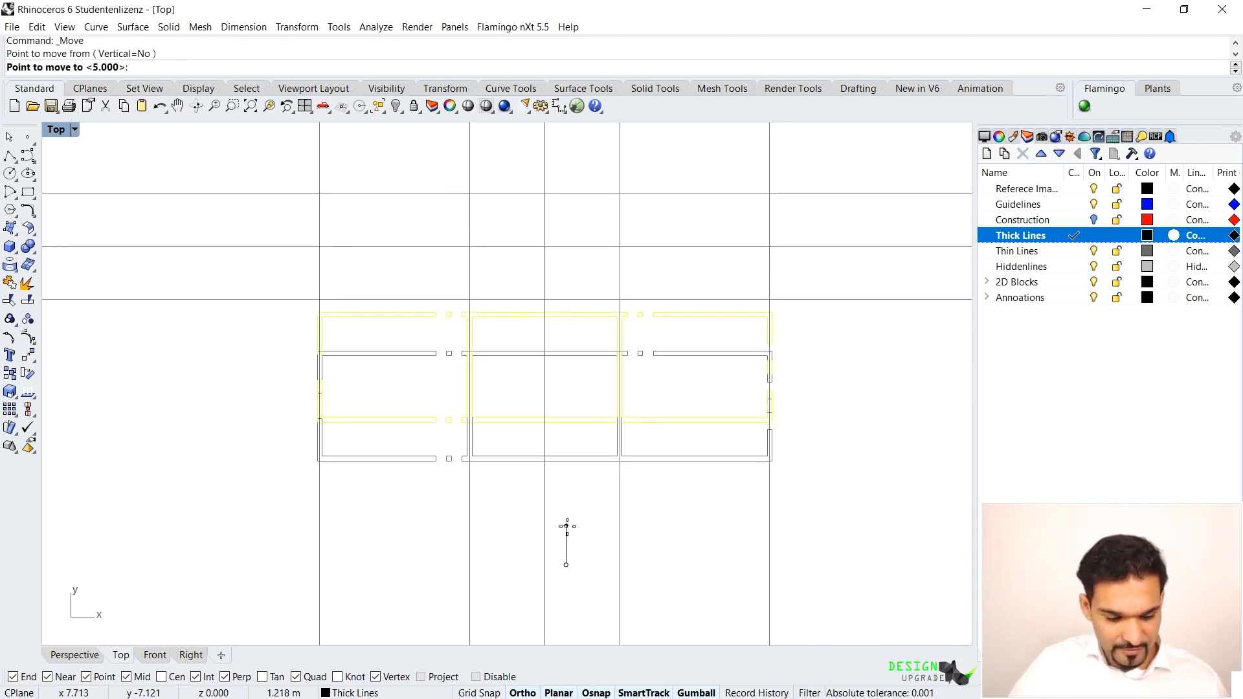
pyautogui.click(566, 527)
pyautogui.press('Escape')
pyautogui.moveTo(517, 314); pyautogui.dragTo(484, 370, button='right')
pyautogui.scroll(3, 436, 297)
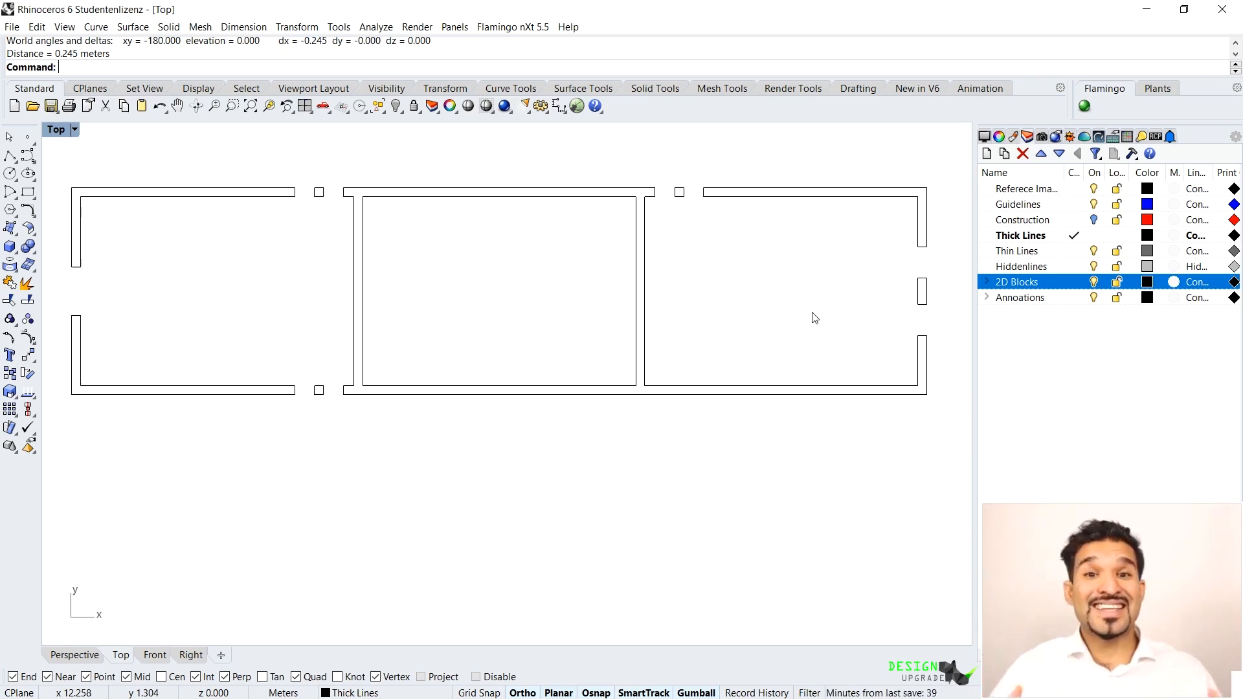
# Step: Make the Windows layer under 2D Blocks current and add a sublayer named Frames to it
pyautogui.click(985, 283)
pyautogui.doubleClick(1044, 298)
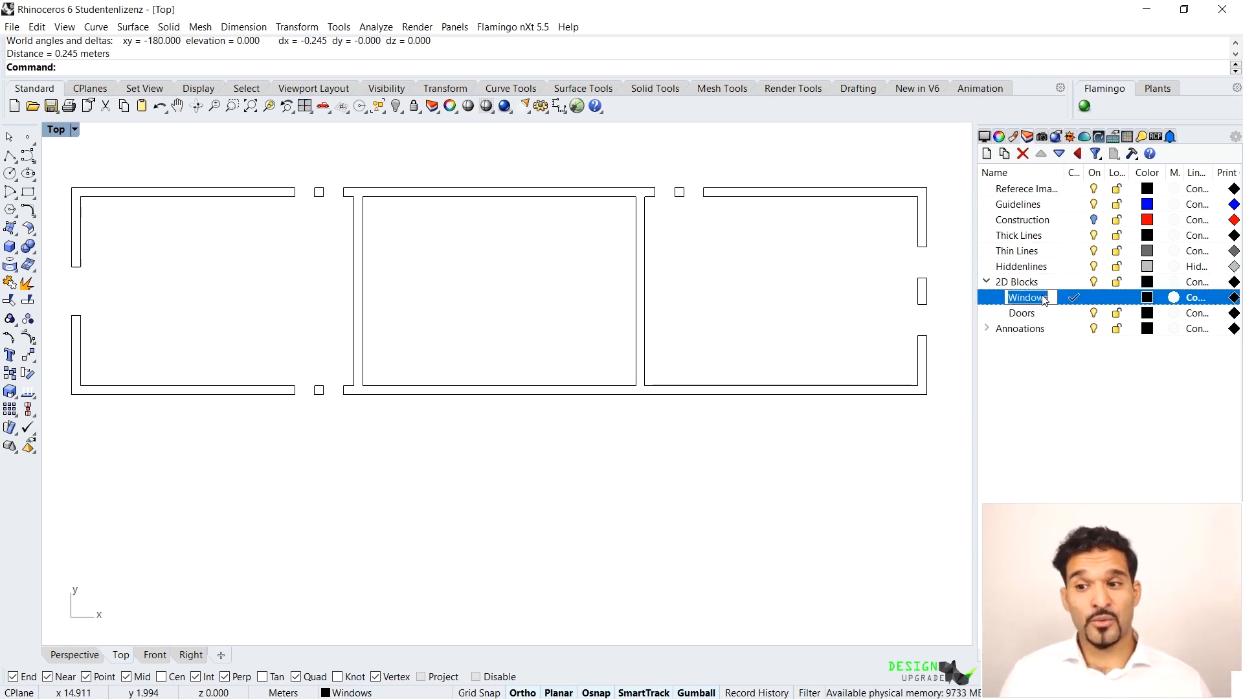
pyautogui.click(1065, 292)
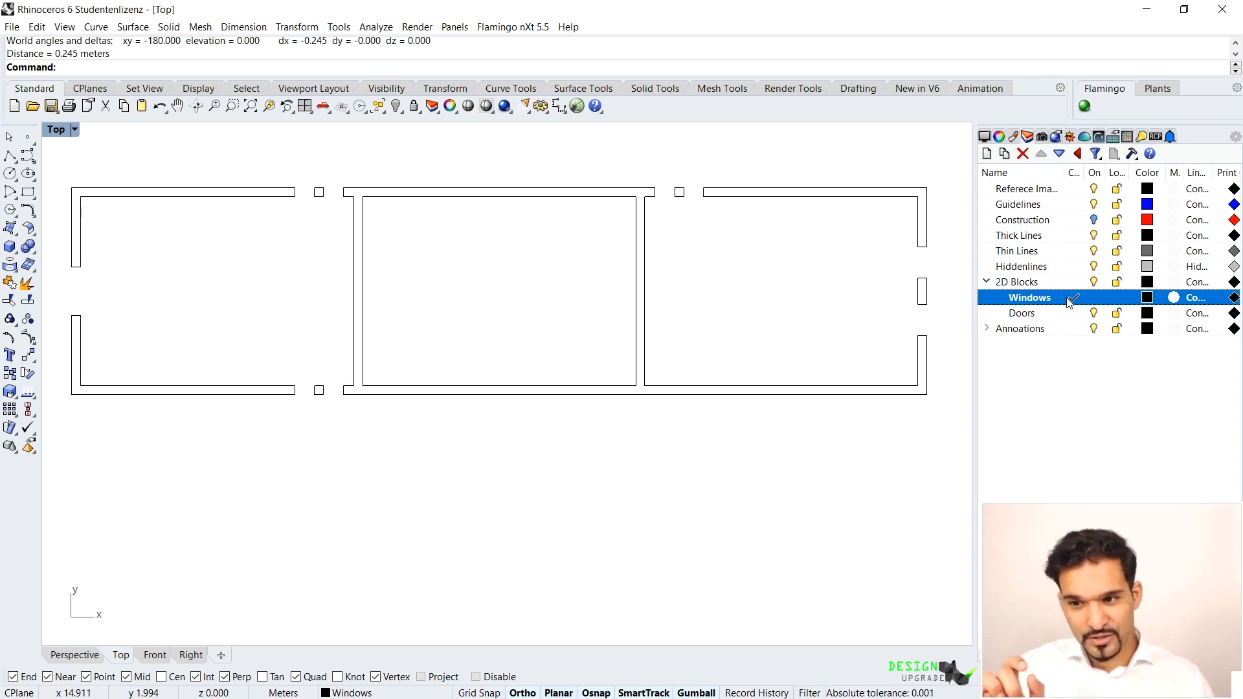
pyautogui.click(1005, 155)
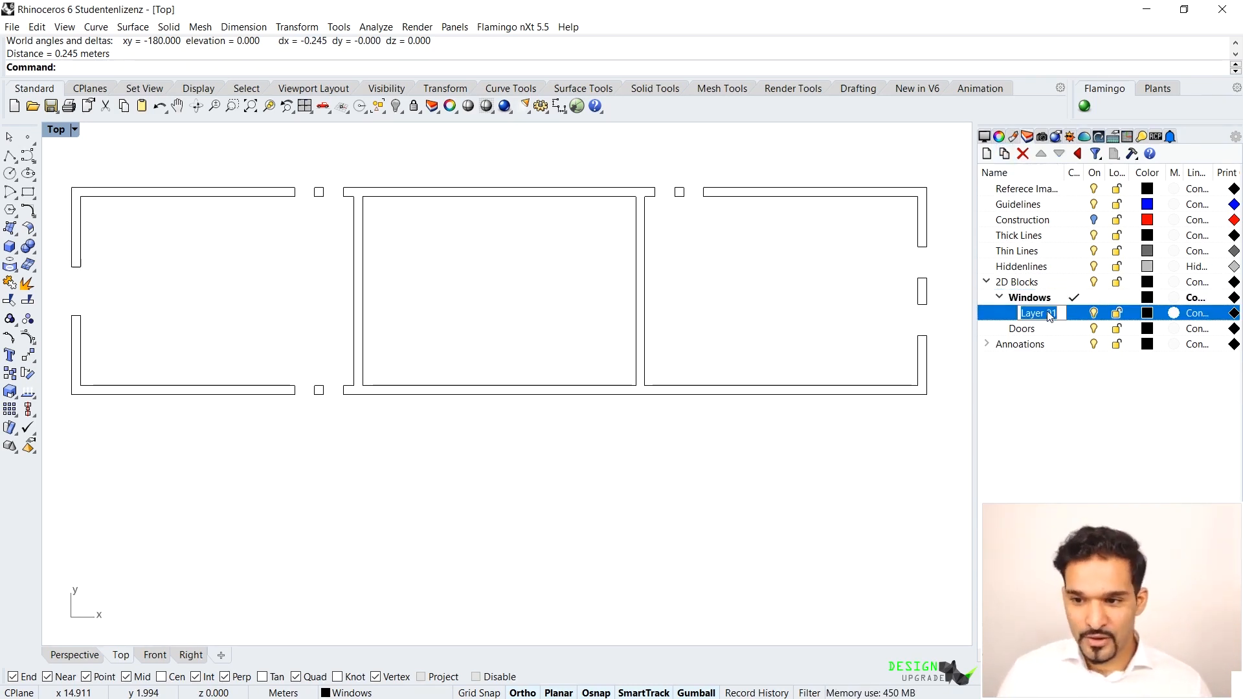
pyautogui.write('Frame')
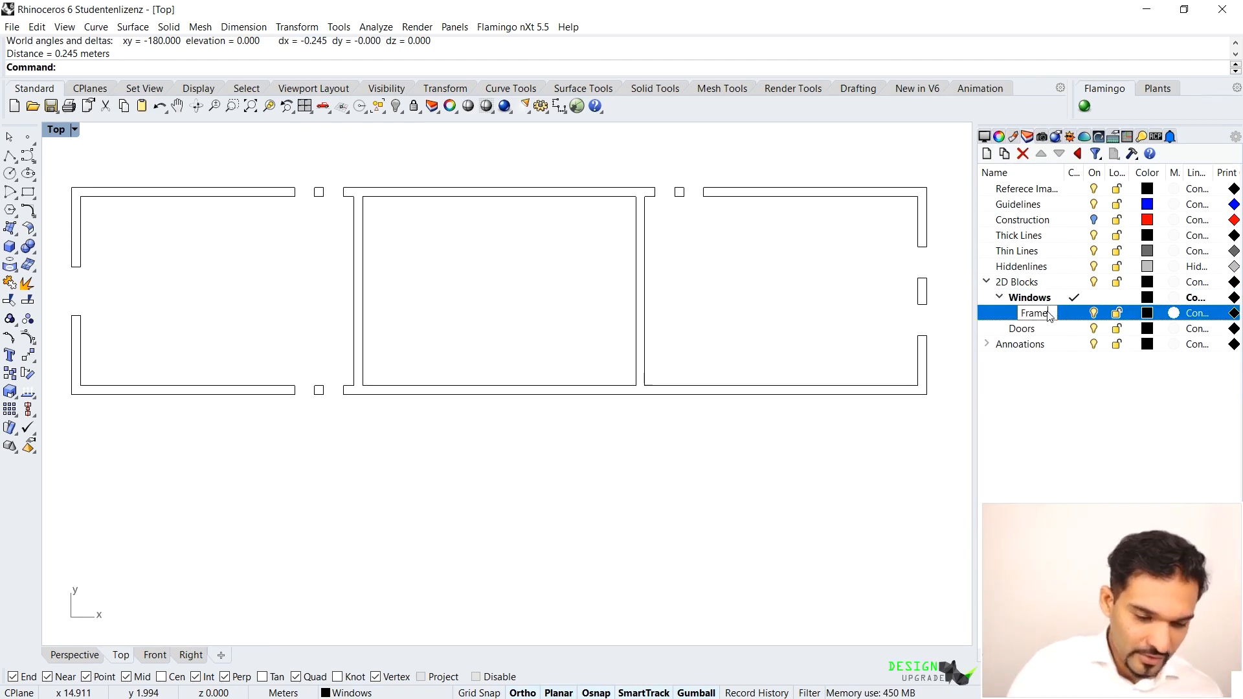
pyautogui.write('s')
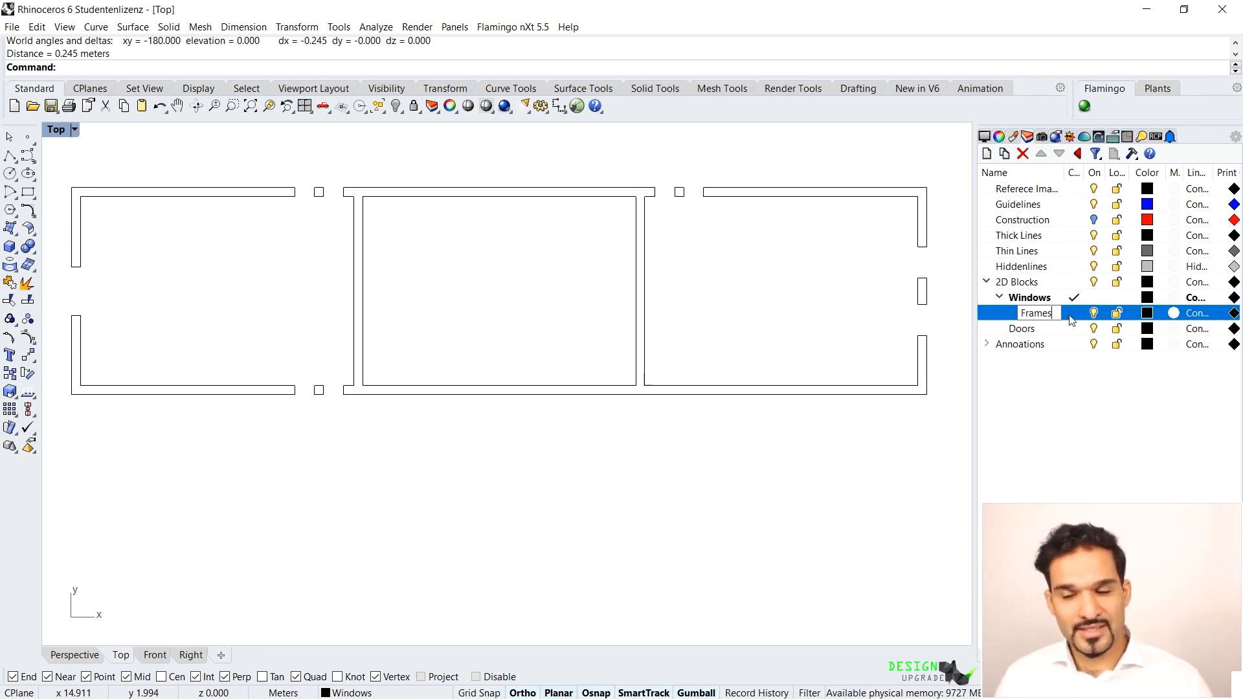
# Step: Set the Frames layer's colour to Dark Gray
pyautogui.click(1145, 313)
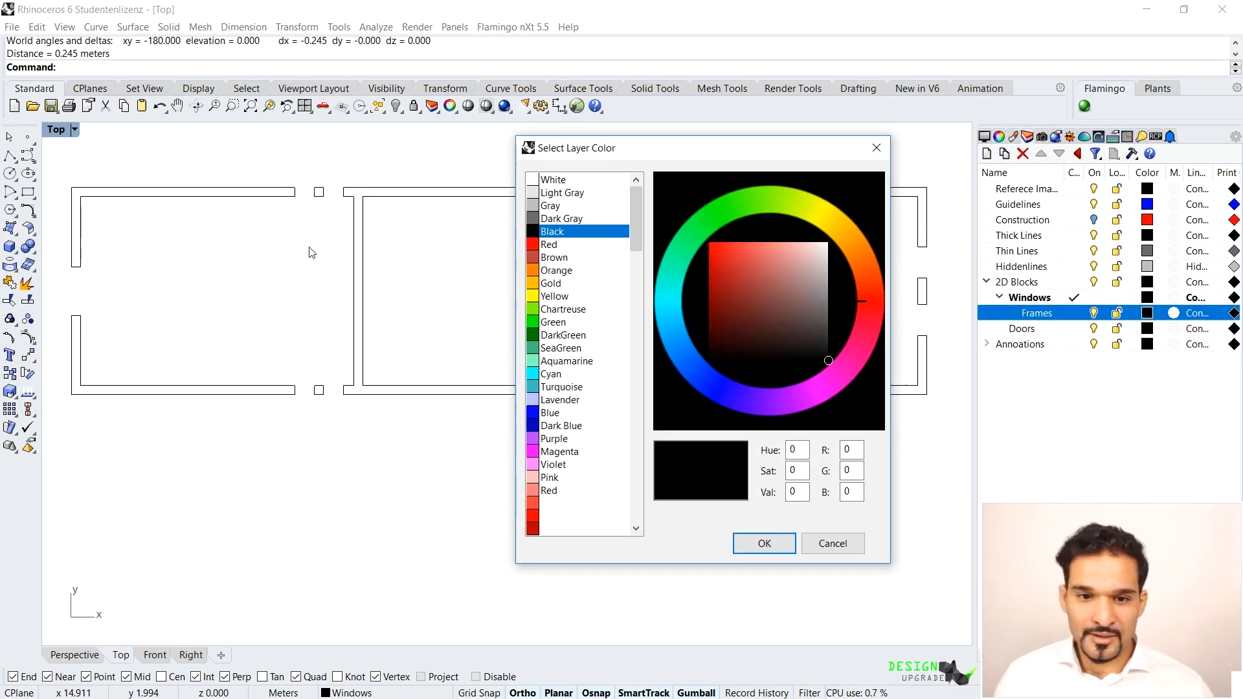
pyautogui.click(570, 219)
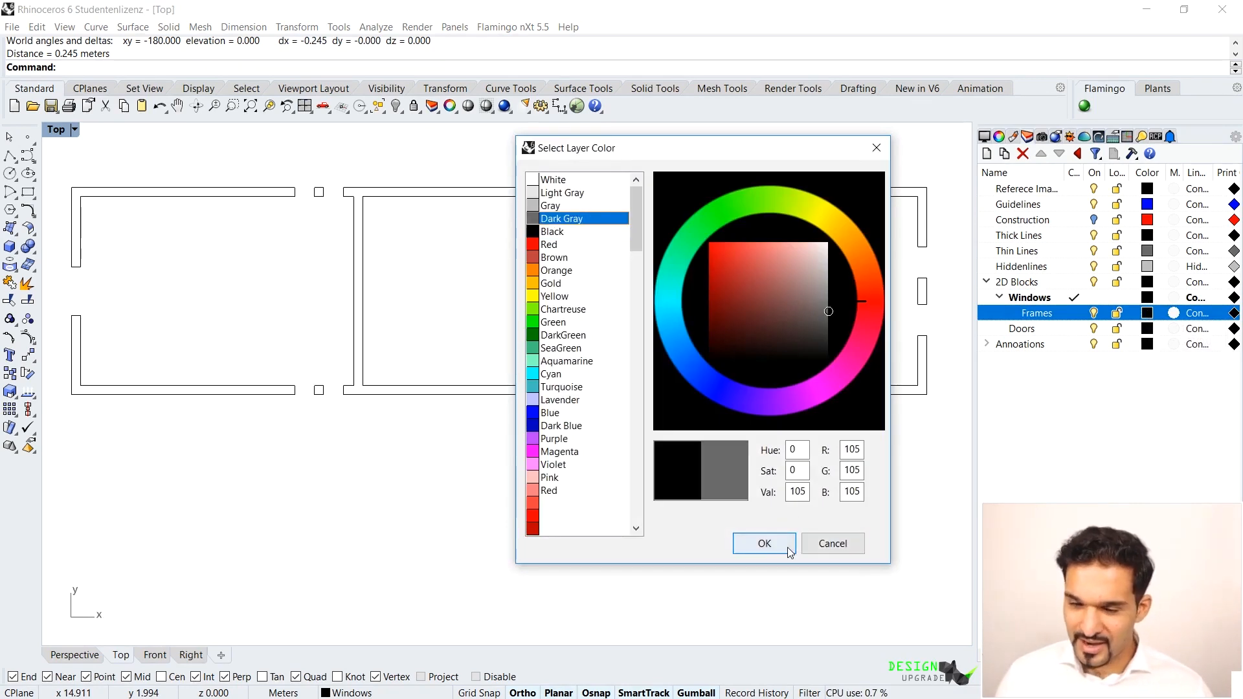
pyautogui.click(788, 547)
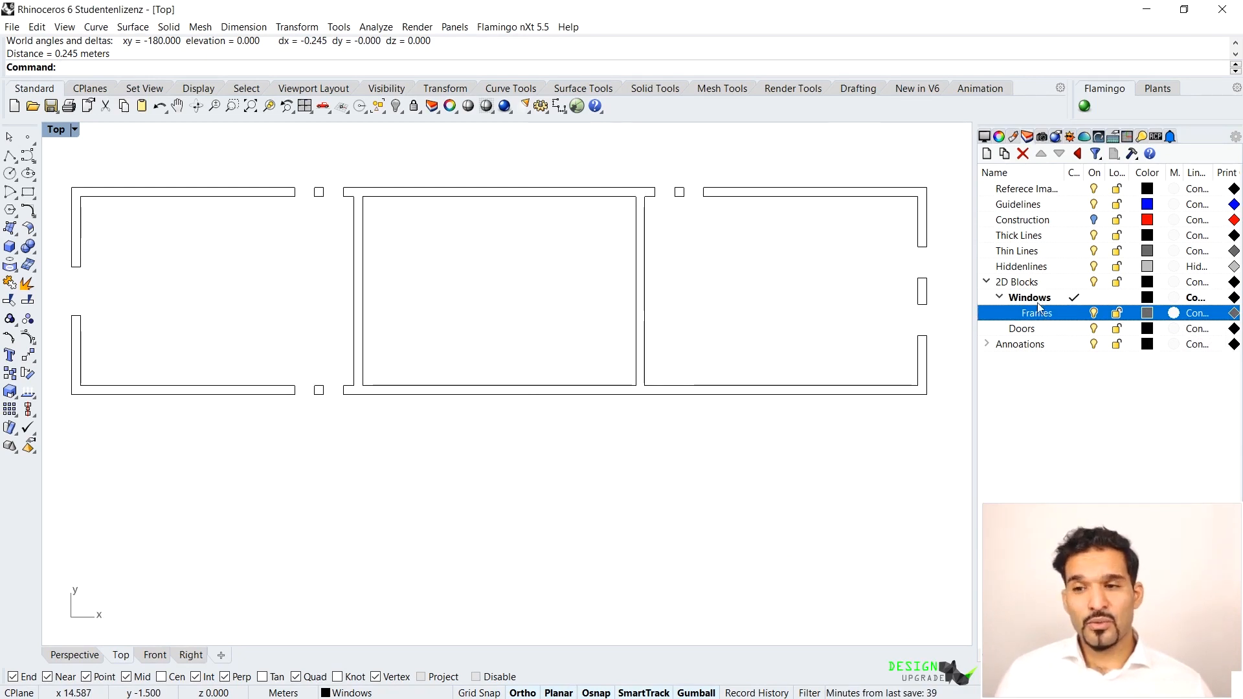
pyautogui.click(1004, 156)
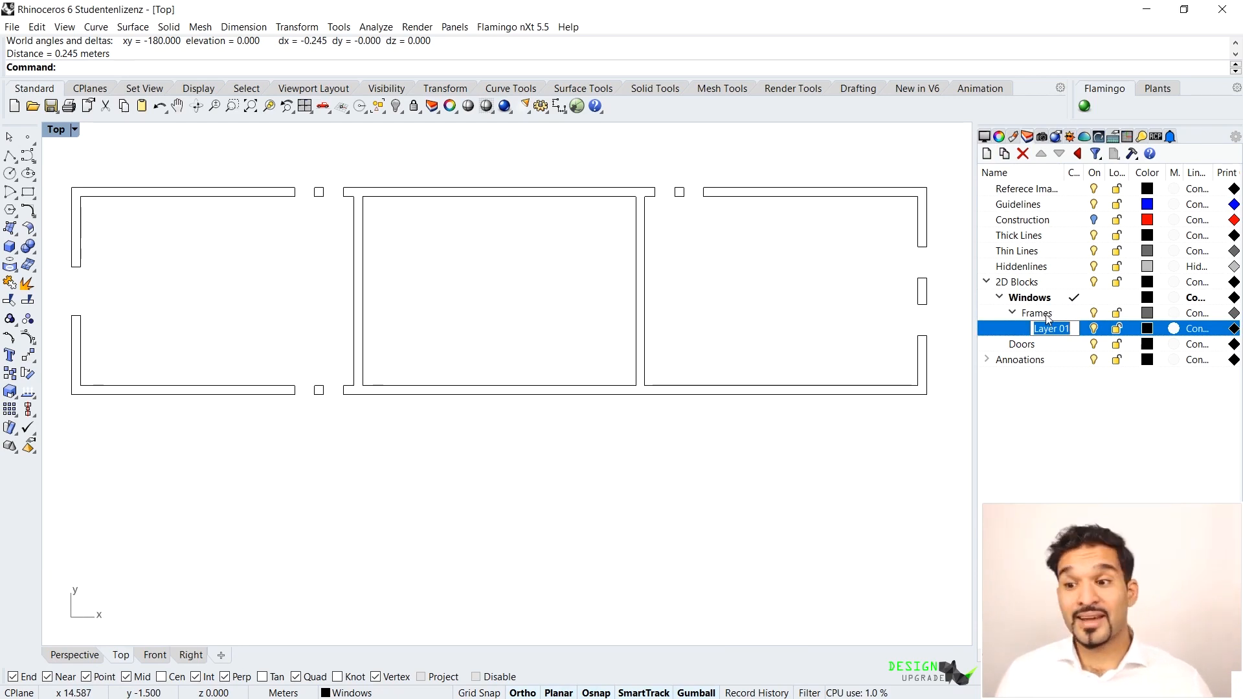
pyautogui.press('Return')
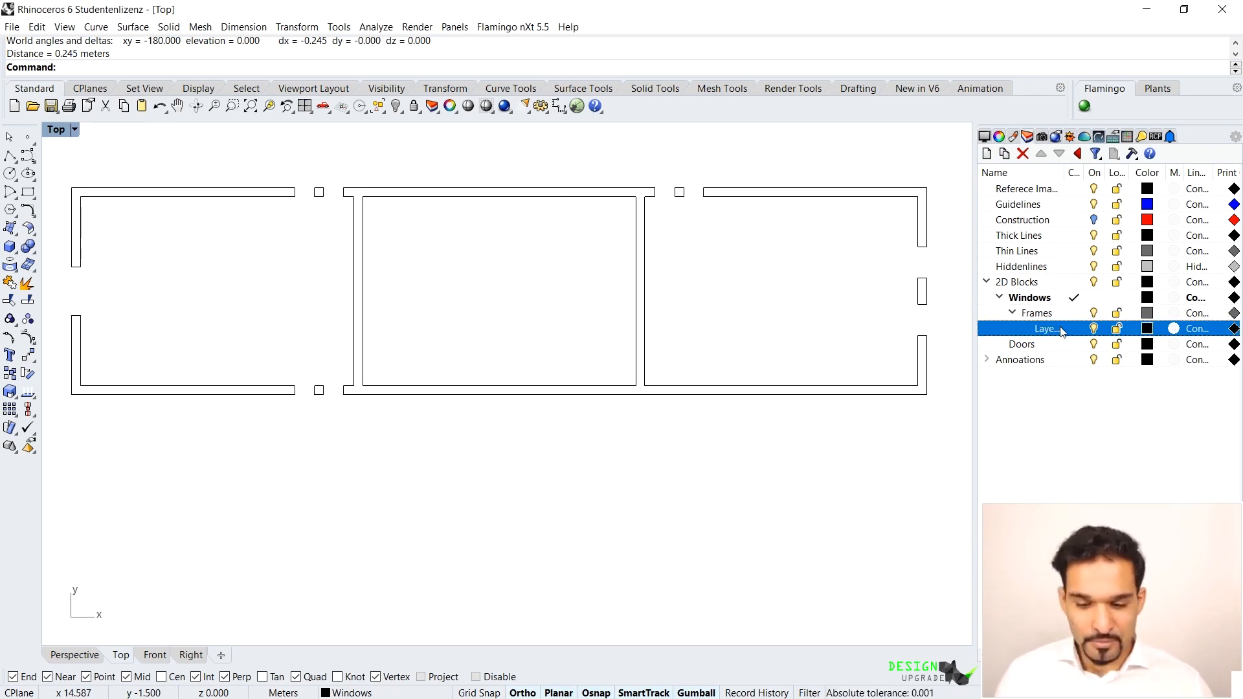
pyautogui.press('Delete')
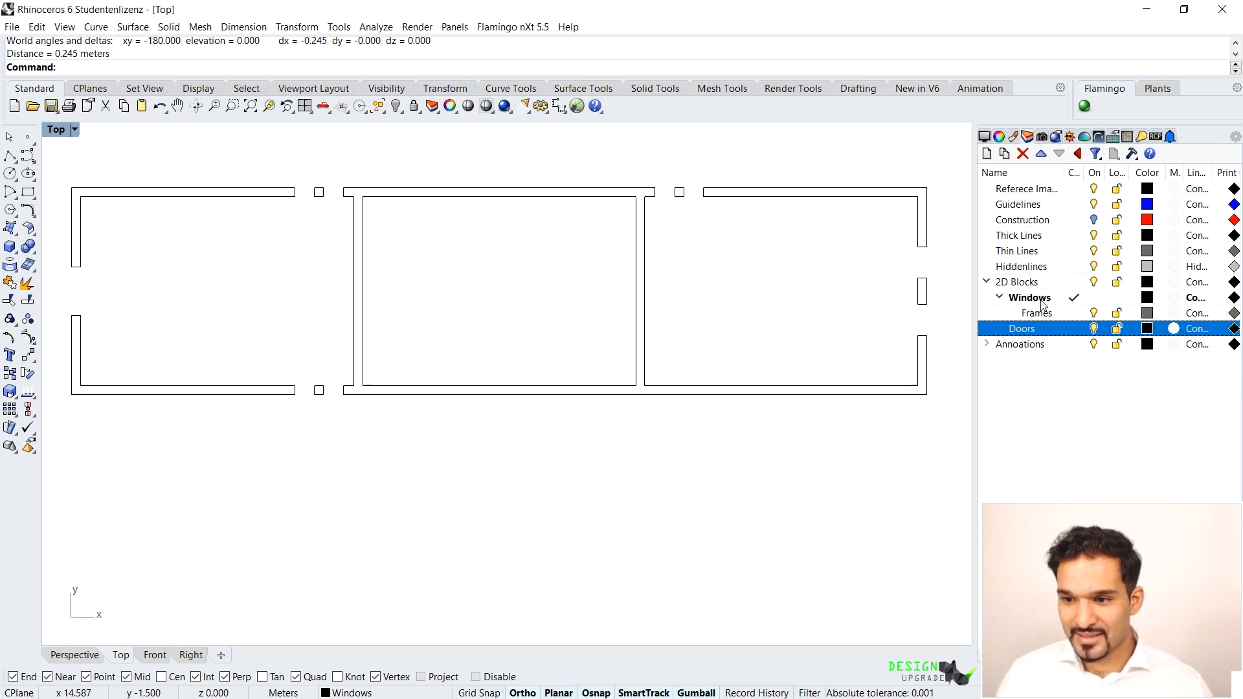
# Step: Add a layer named Glass beside Frames under the Windows layer and make it current
pyautogui.doubleClick(1033, 313)
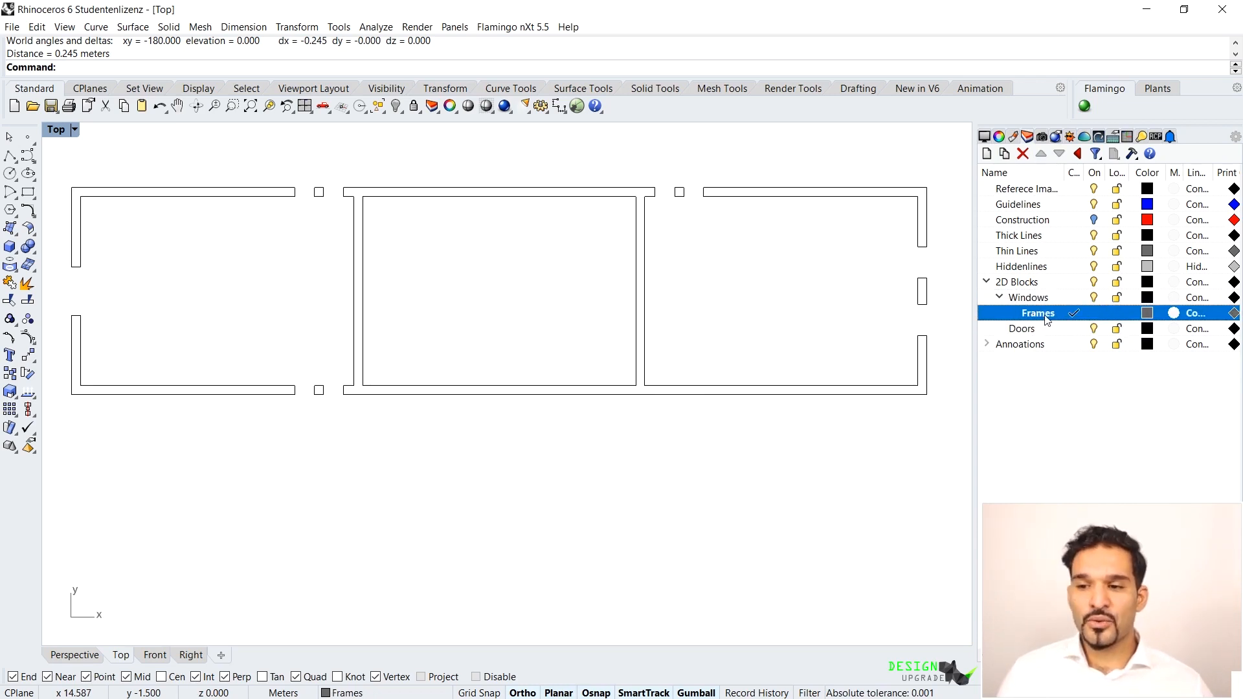
pyautogui.click(987, 154)
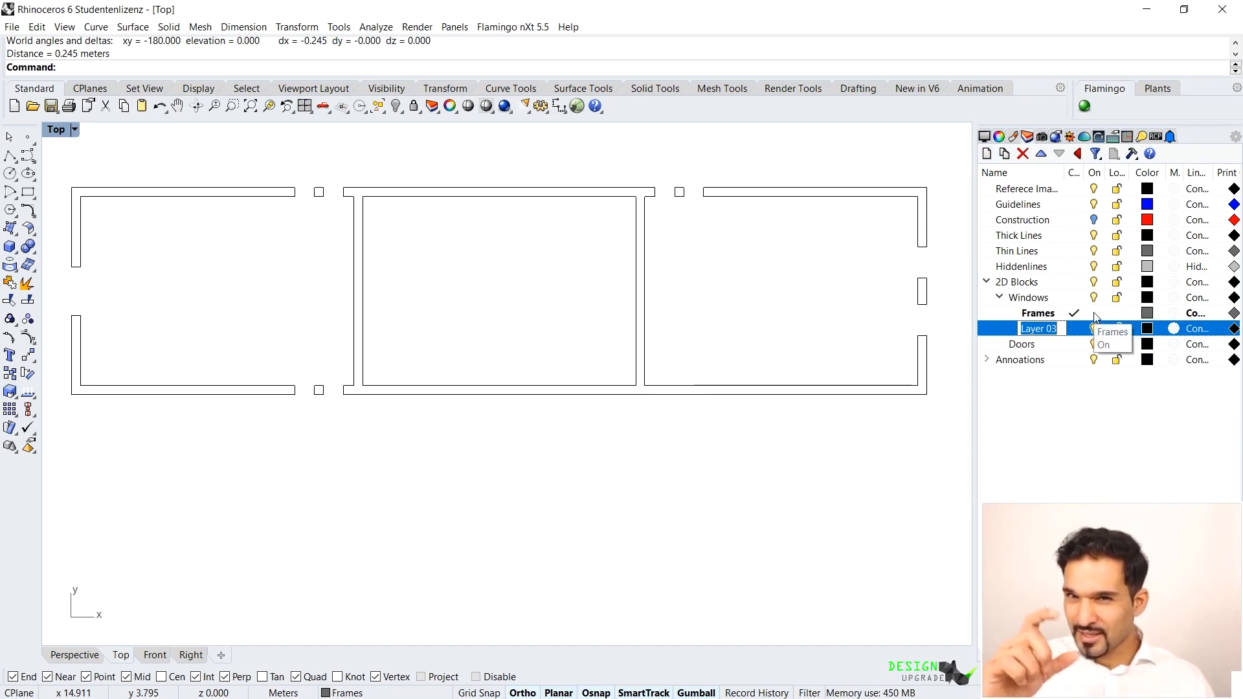
pyautogui.write('Glass')
pyautogui.click(1073, 329)
# Step: Add two more layers named Hiddenlines and Basepoint beside Glass under the Windows layer
pyautogui.click(987, 155)
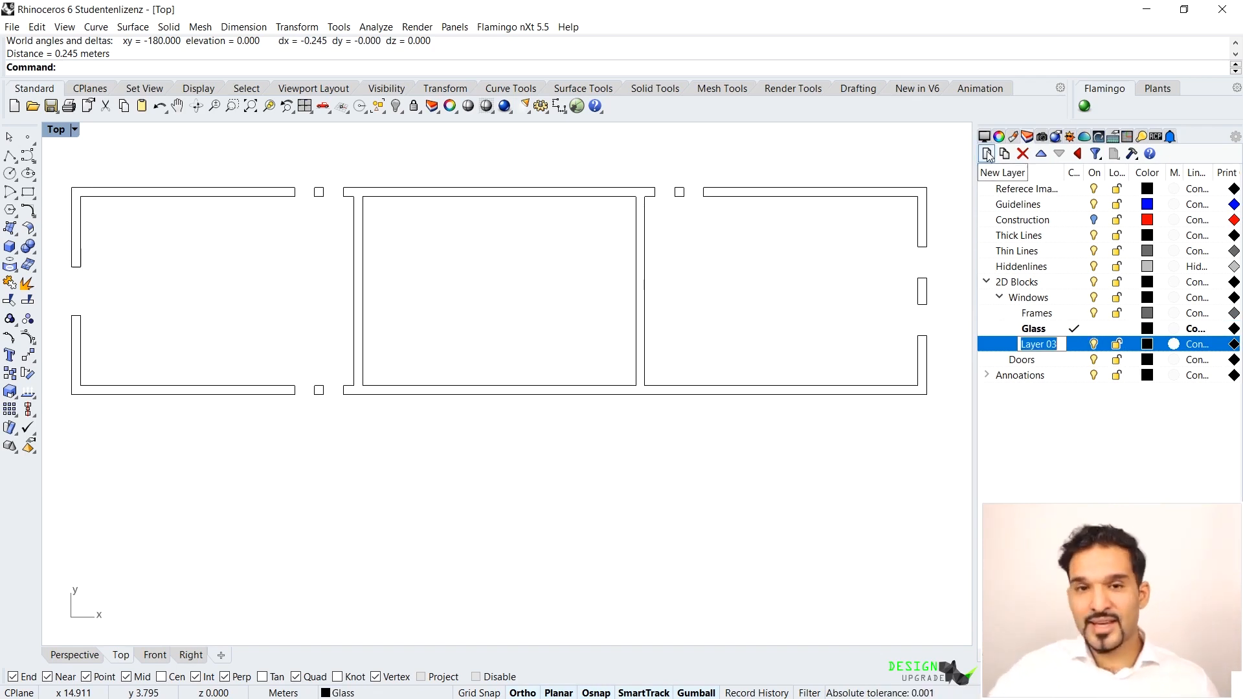
pyautogui.write('H')
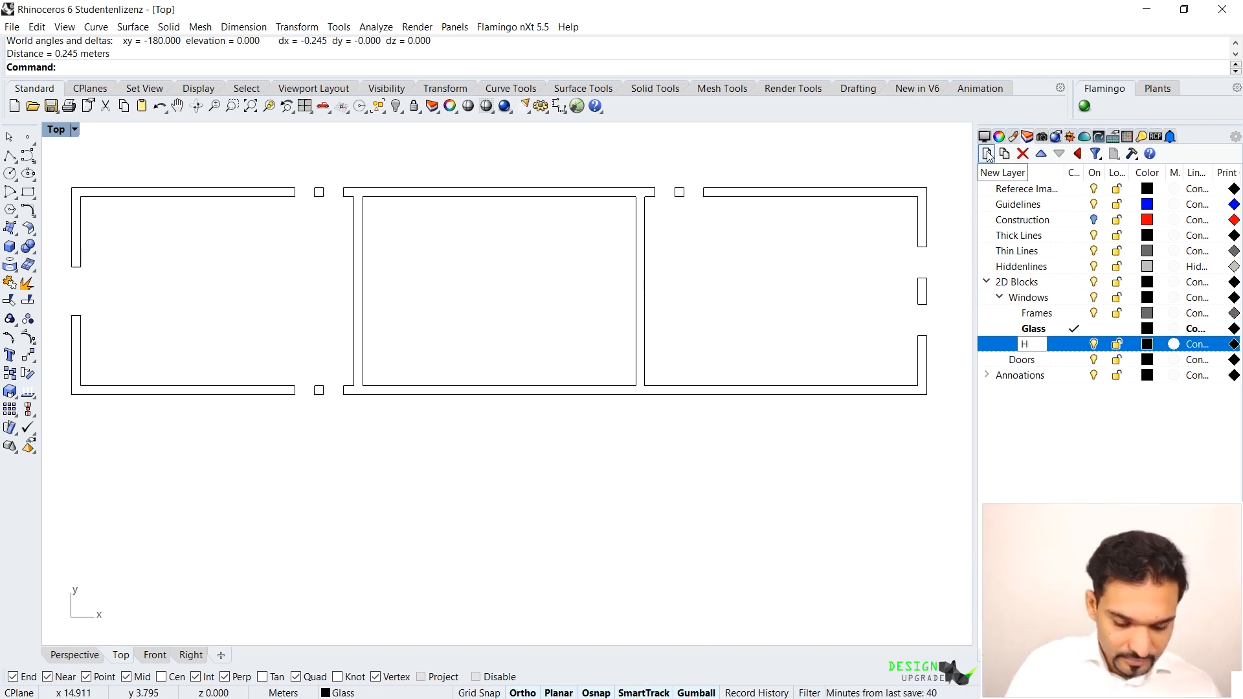
pyautogui.write('iidenlines')
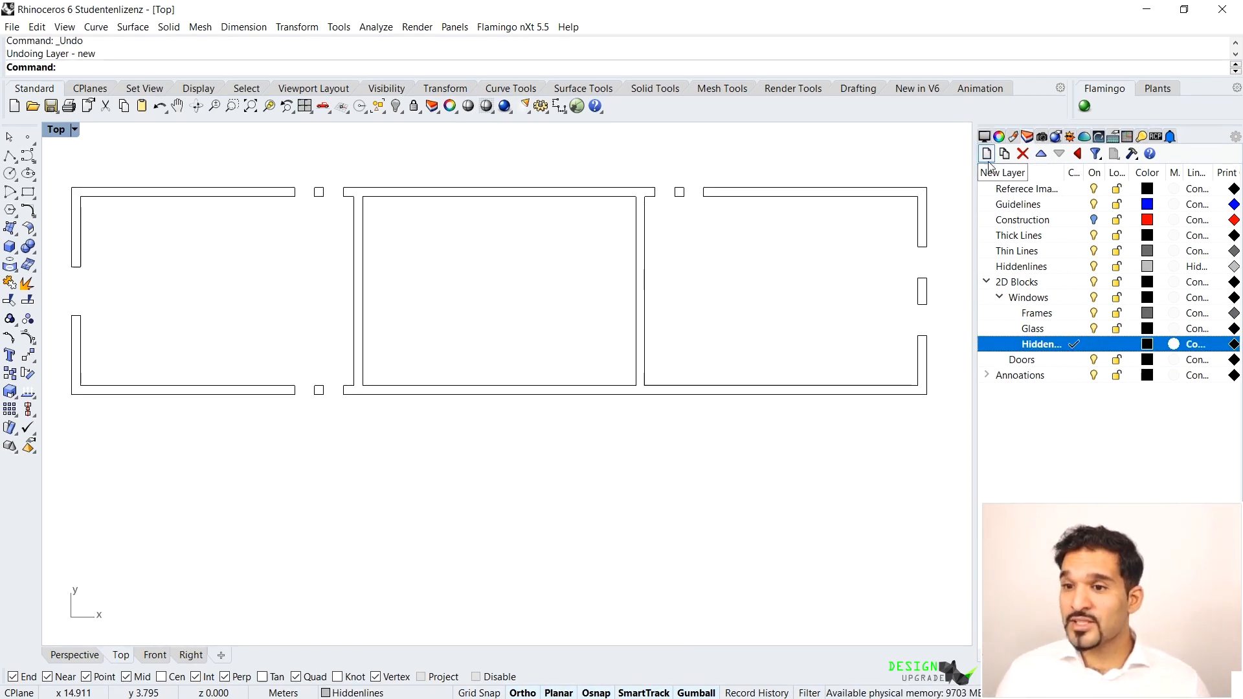
pyautogui.click(989, 156)
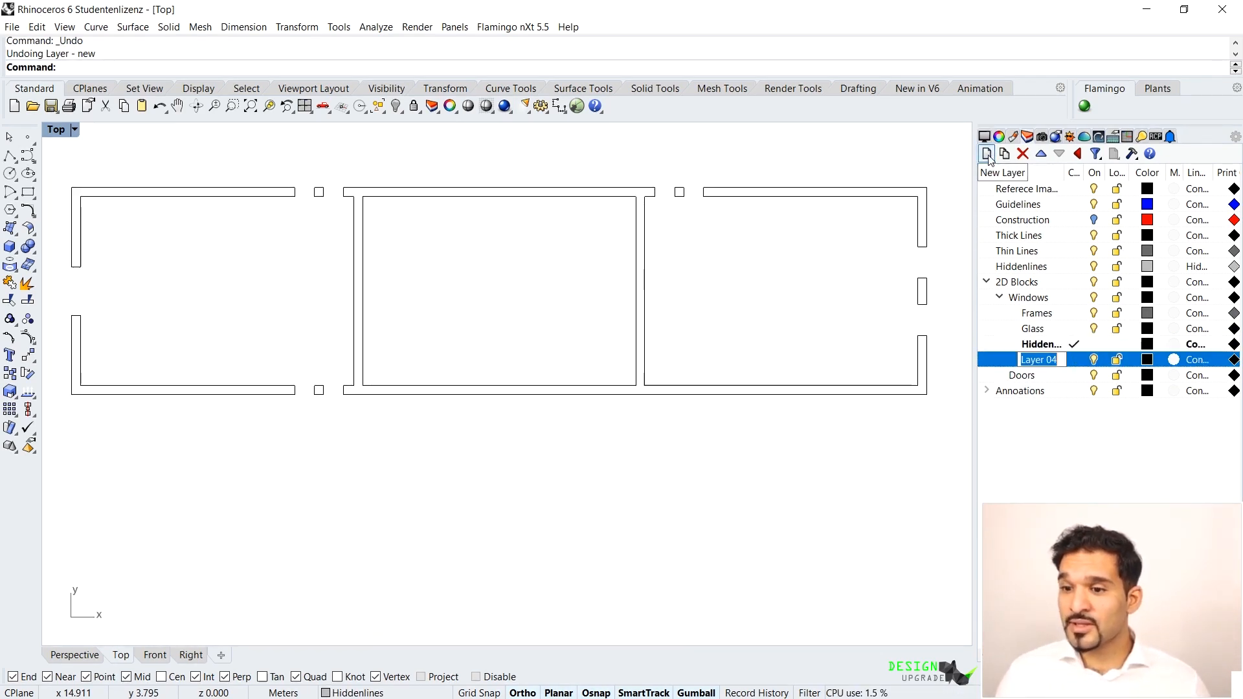
pyautogui.write('Base')
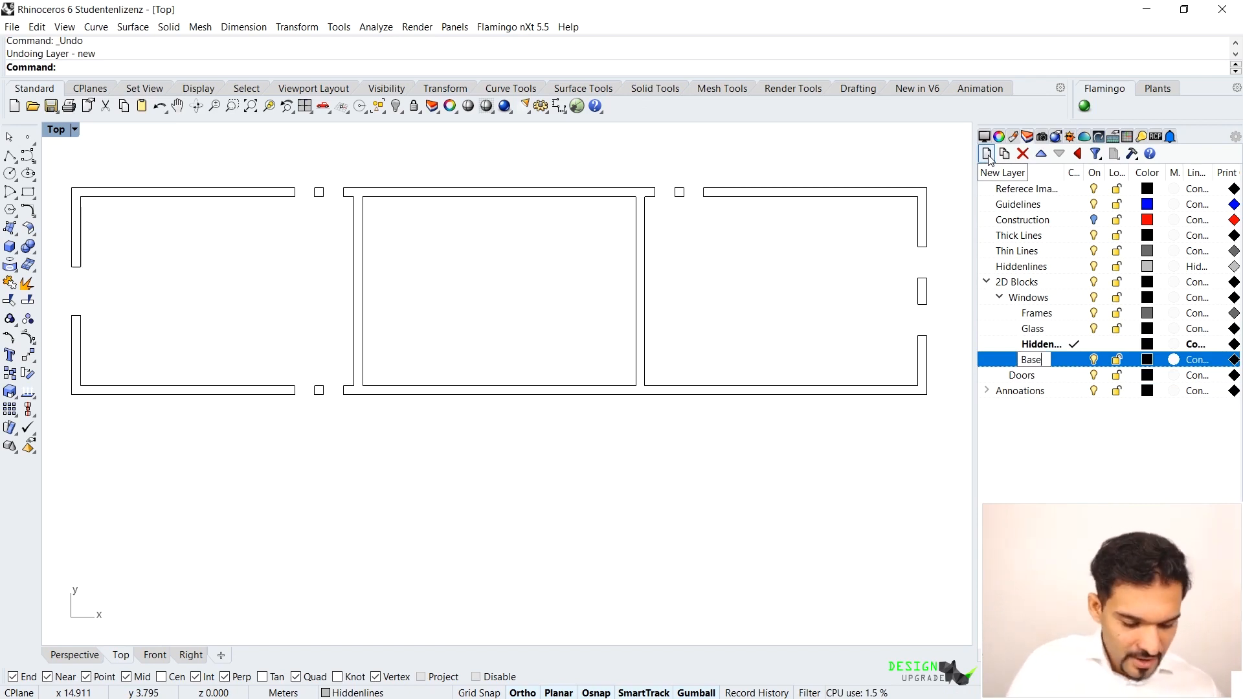
pyautogui.write('point')
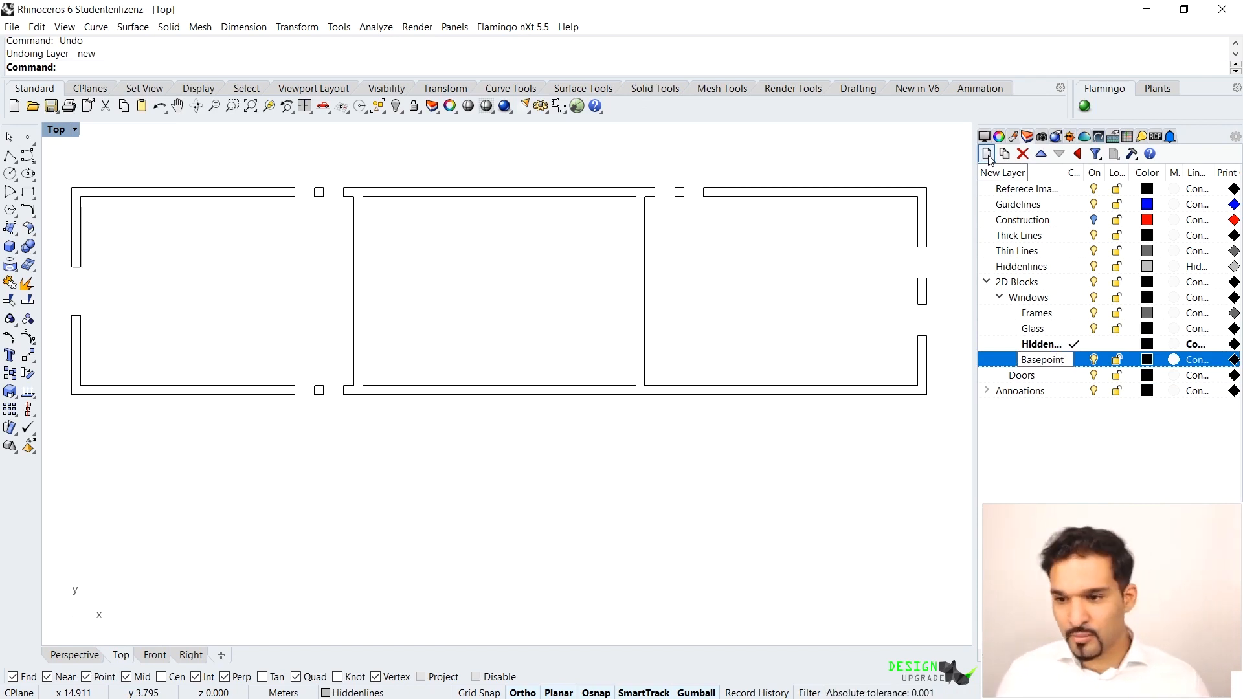
# Step: Make the Windows layer current and set the Glass layer's colour to Cyan
pyautogui.doubleClick(1023, 297)
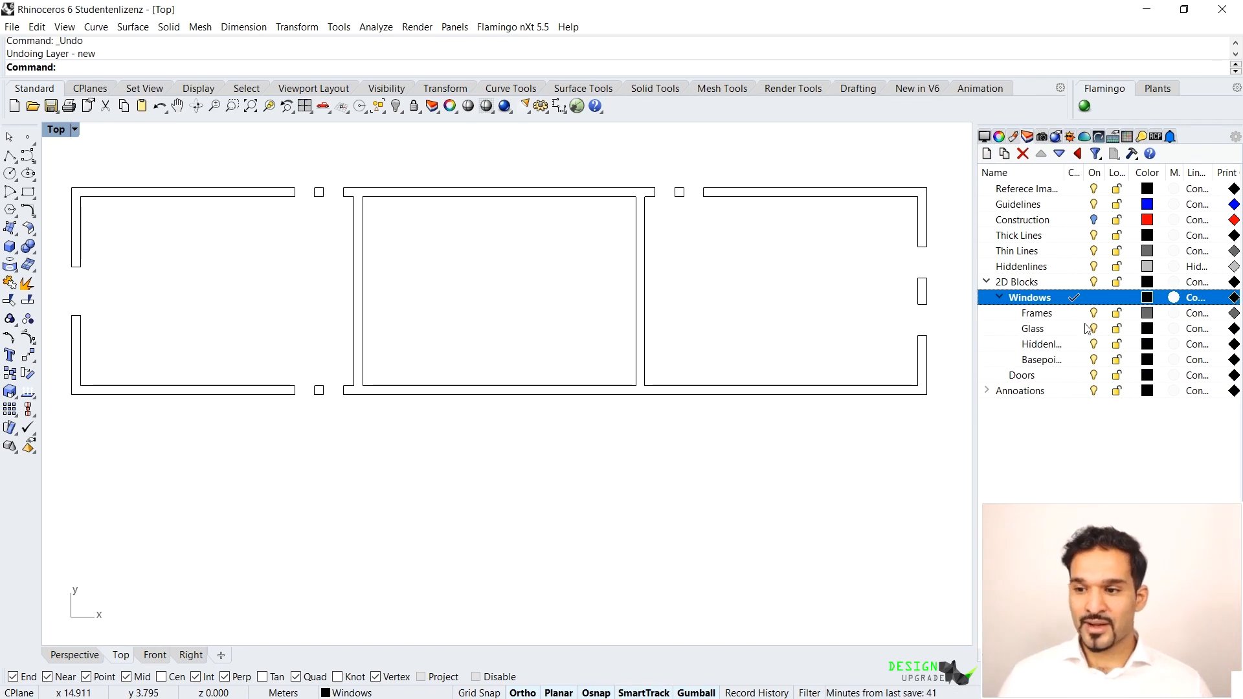
pyautogui.click(1148, 328)
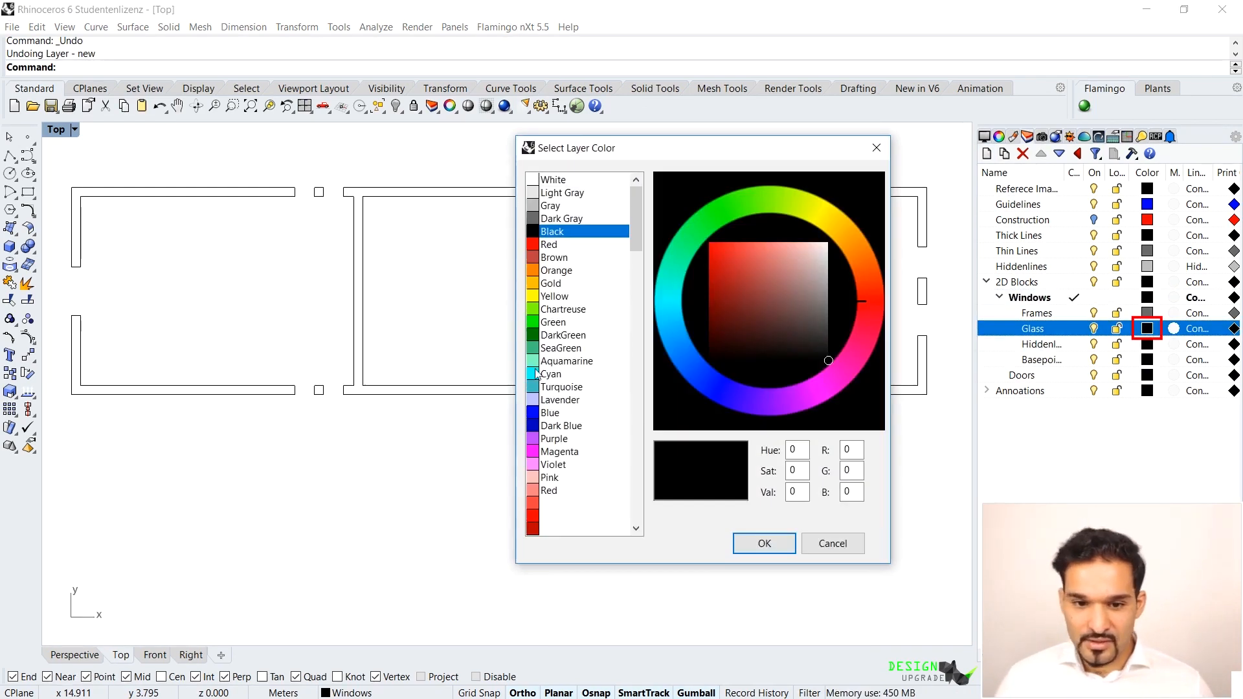
pyautogui.click(536, 374)
pyautogui.click(757, 544)
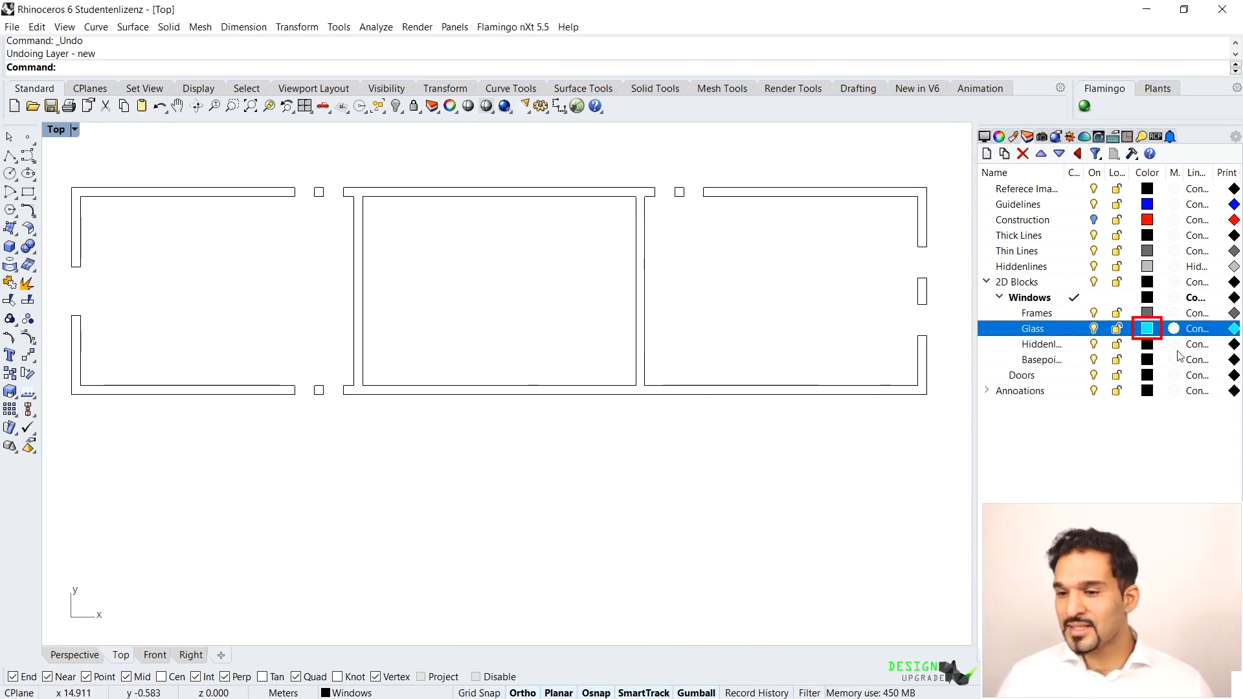
# Step: Give the Hiddenlines layer under Windows the colour Gray and the Hidden linetype
pyautogui.click(1148, 344)
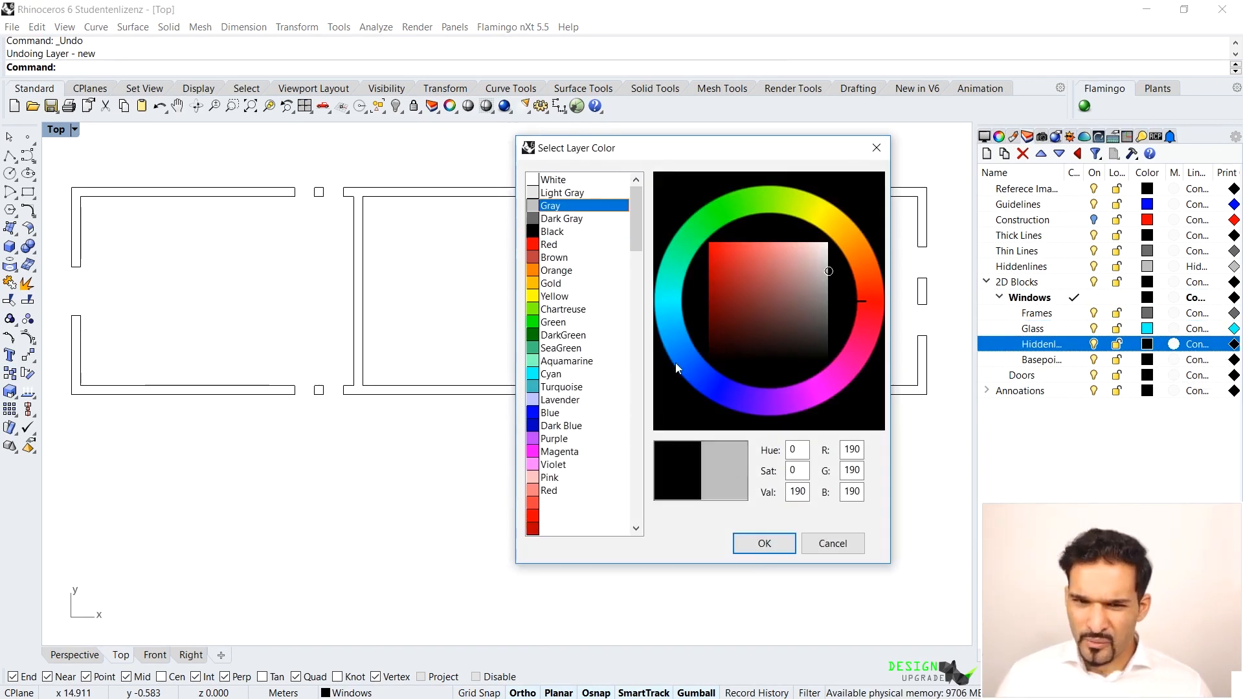
pyautogui.click(762, 547)
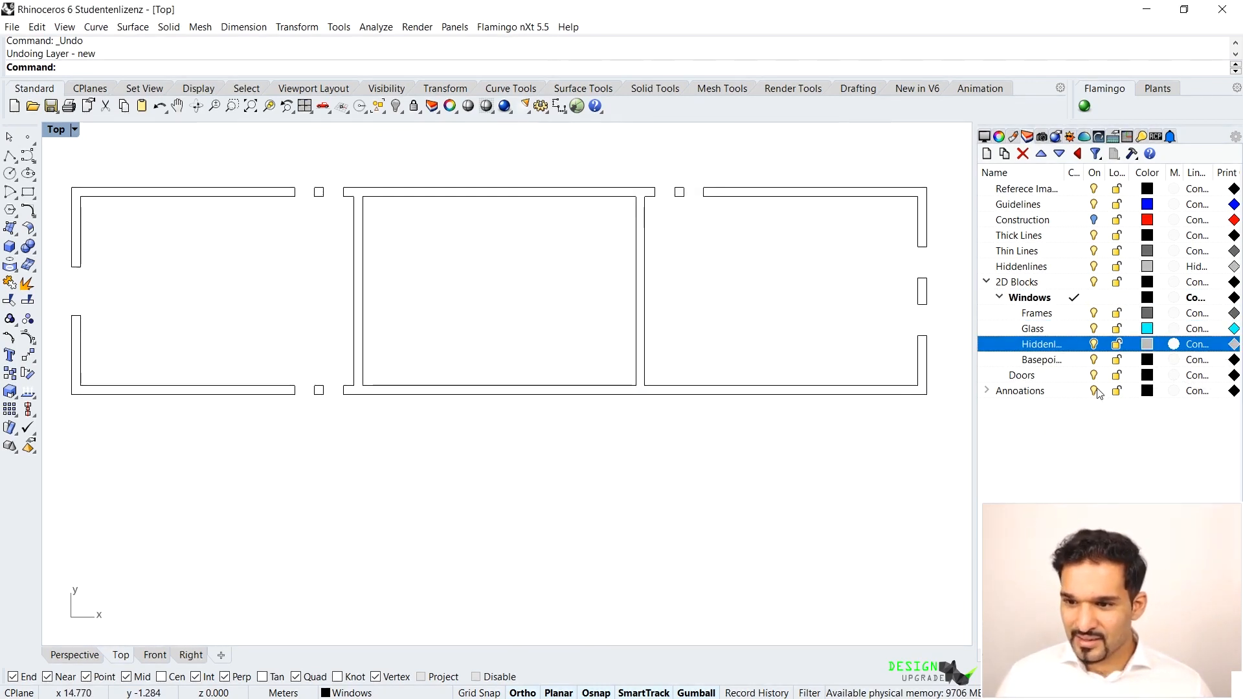
pyautogui.click(1206, 349)
pyautogui.click(677, 284)
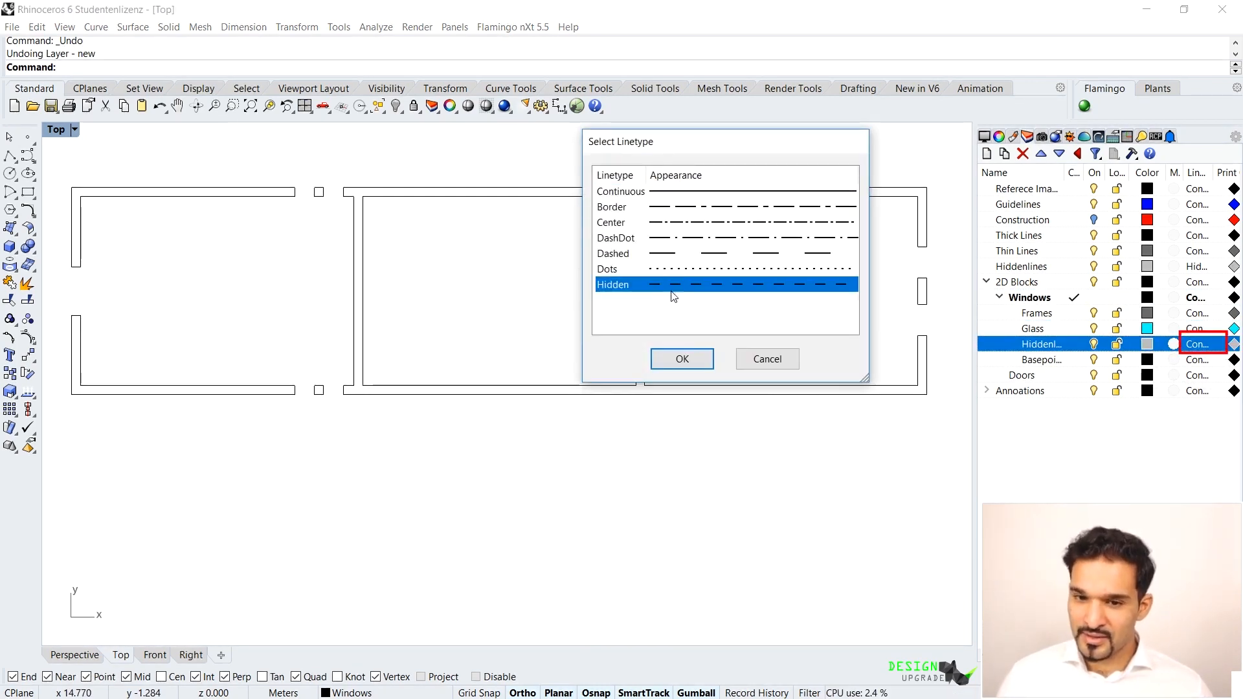
pyautogui.click(682, 358)
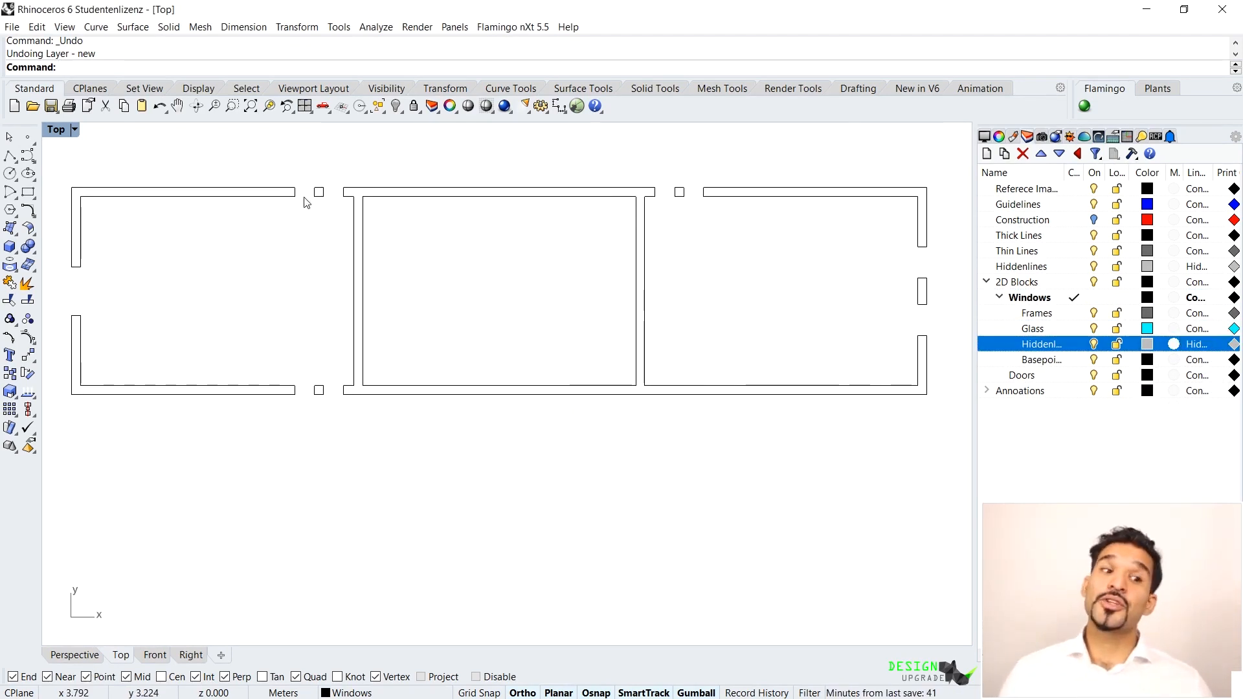
# Step: On the Frames layer, draw a 3-point rectangle from the small upper-left pier's lower right corner to its right side's midpoint, 0.03 m wide
pyautogui.scroll(4, 288, 183)
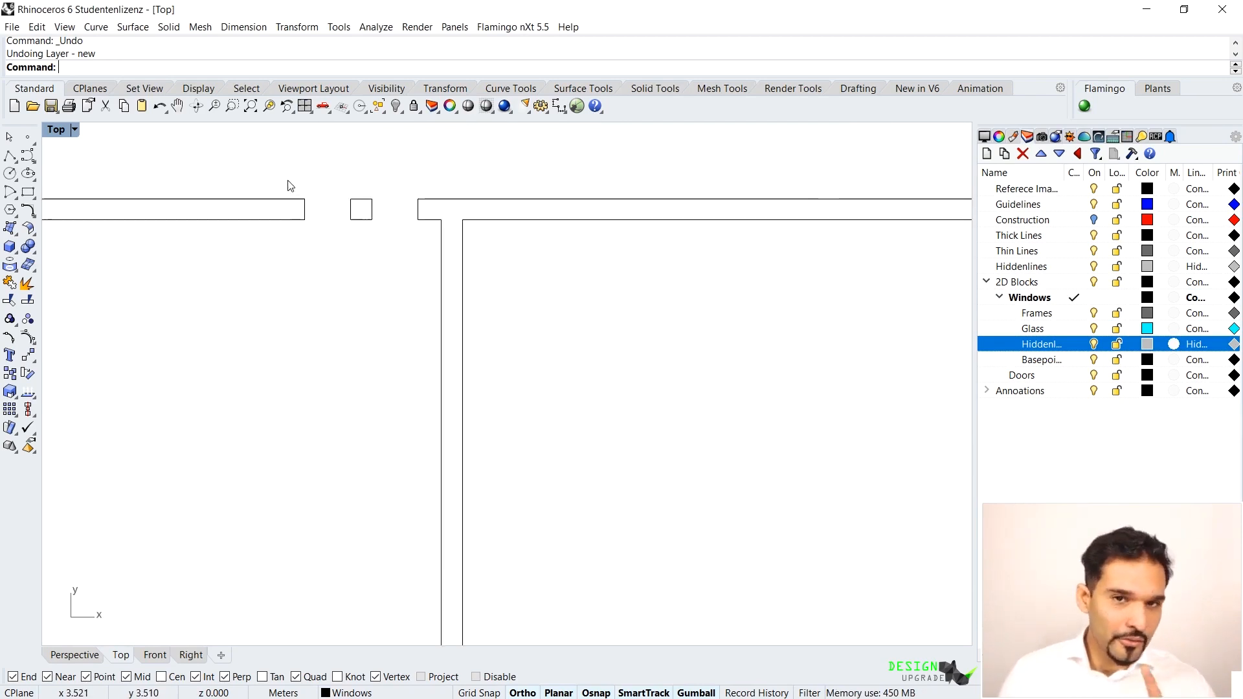
pyautogui.scroll(2, 408, 202)
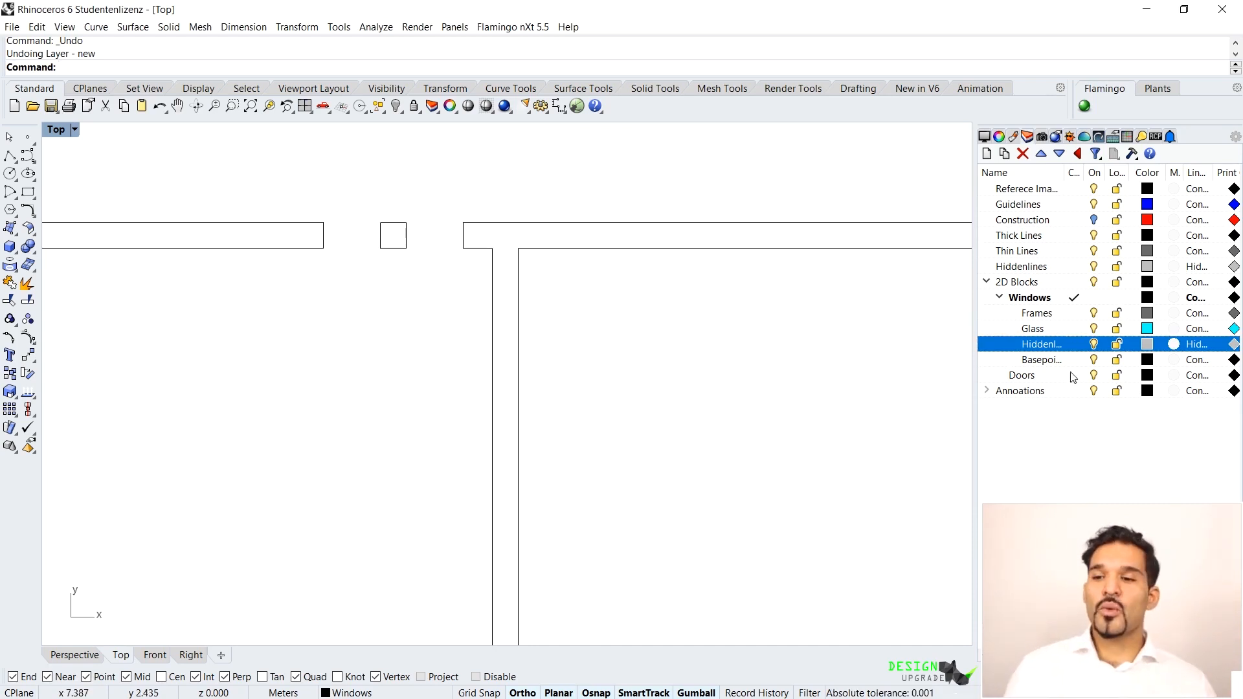
pyautogui.doubleClick(1038, 313)
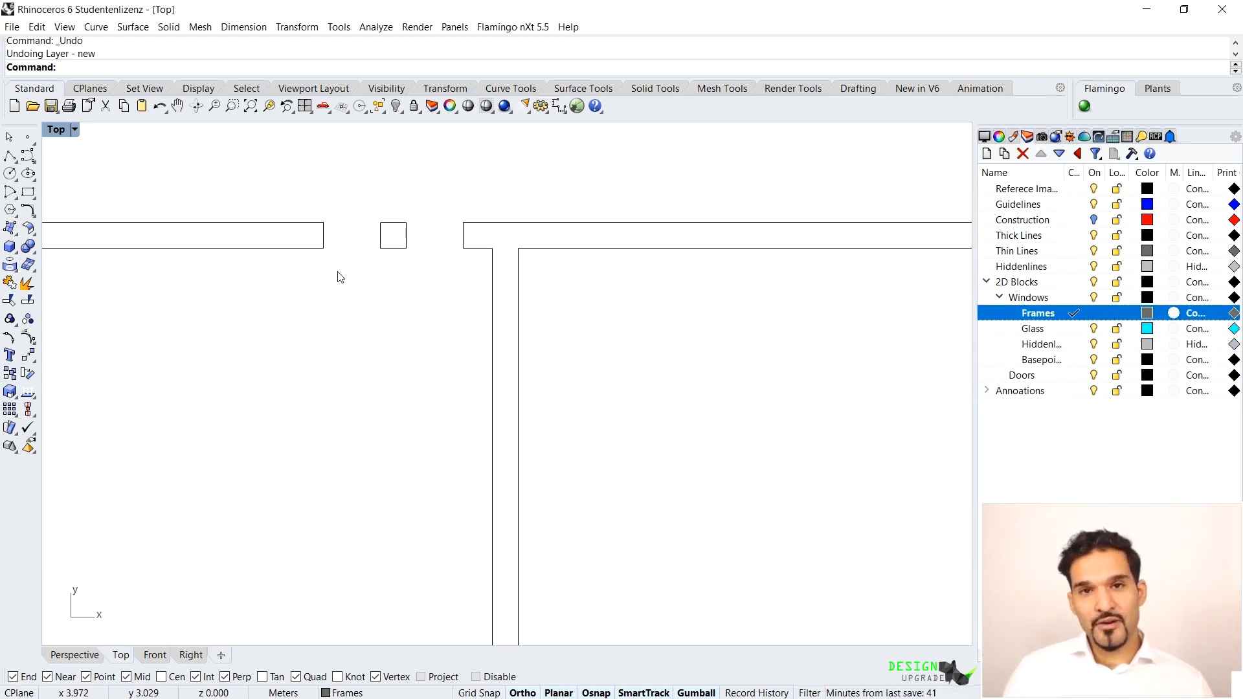
pyautogui.scroll(3, 409, 239)
pyautogui.moveTo(395, 246); pyautogui.dragTo(339, 246, button='right')
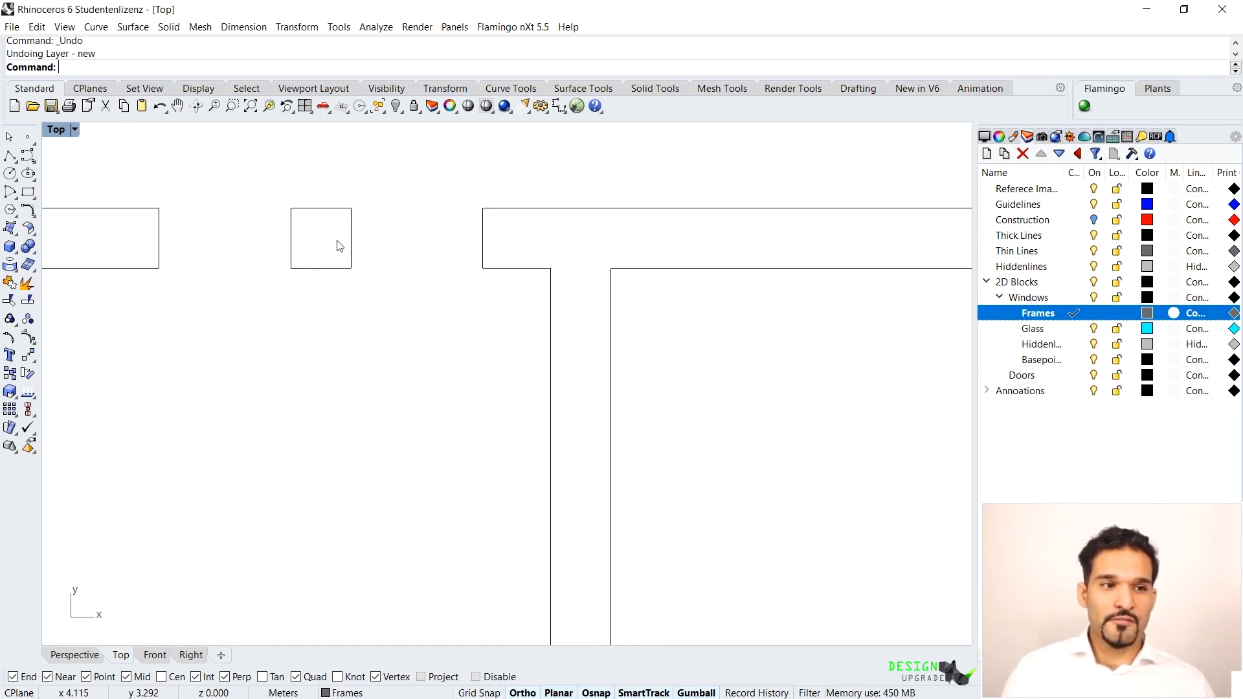
pyautogui.click(33, 196)
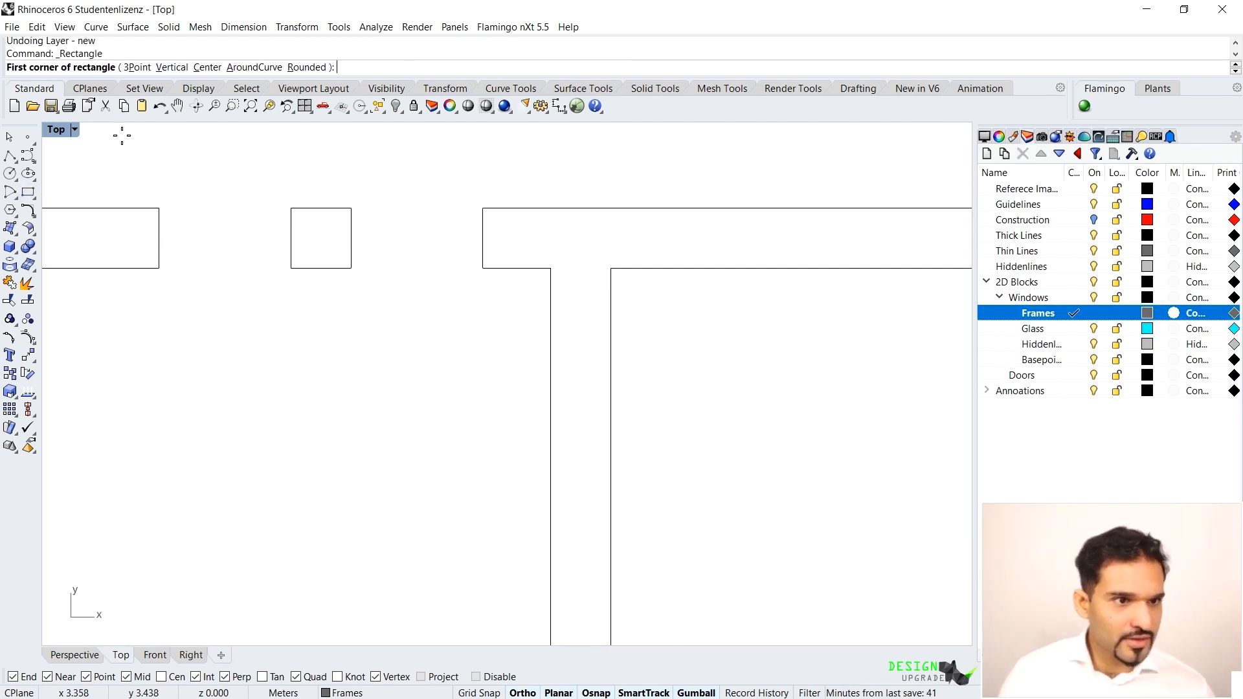
pyautogui.click(138, 69)
pyautogui.click(351, 268)
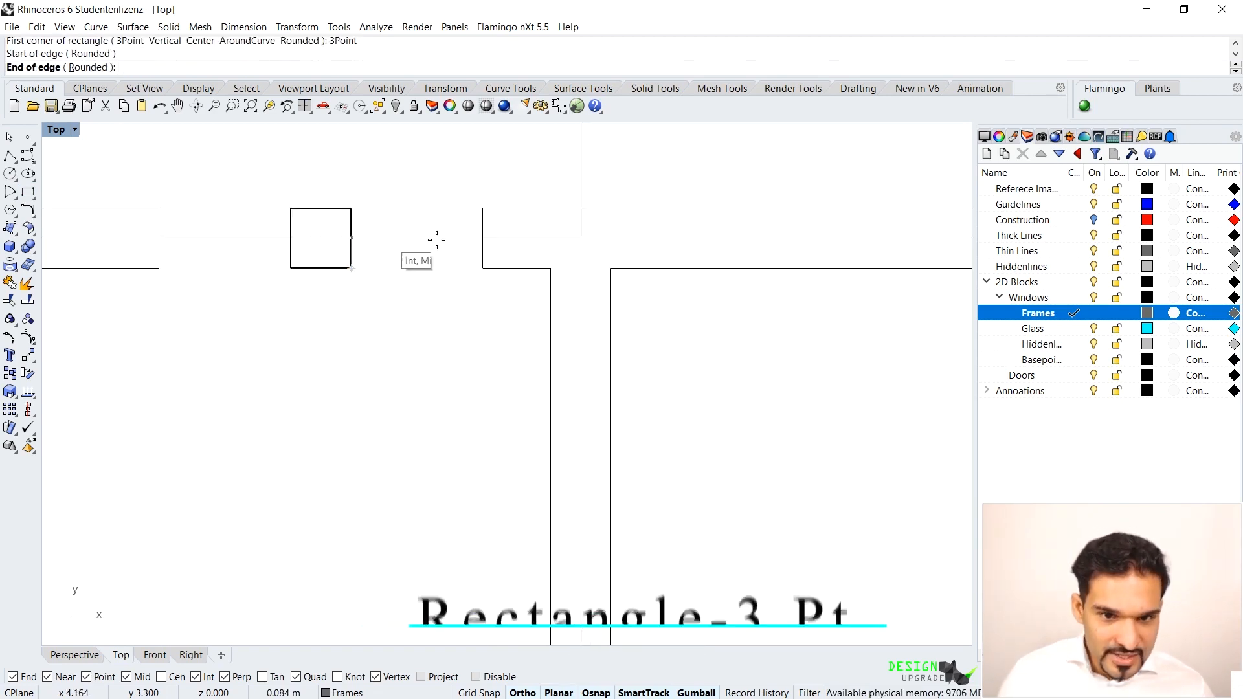
pyautogui.click(353, 242)
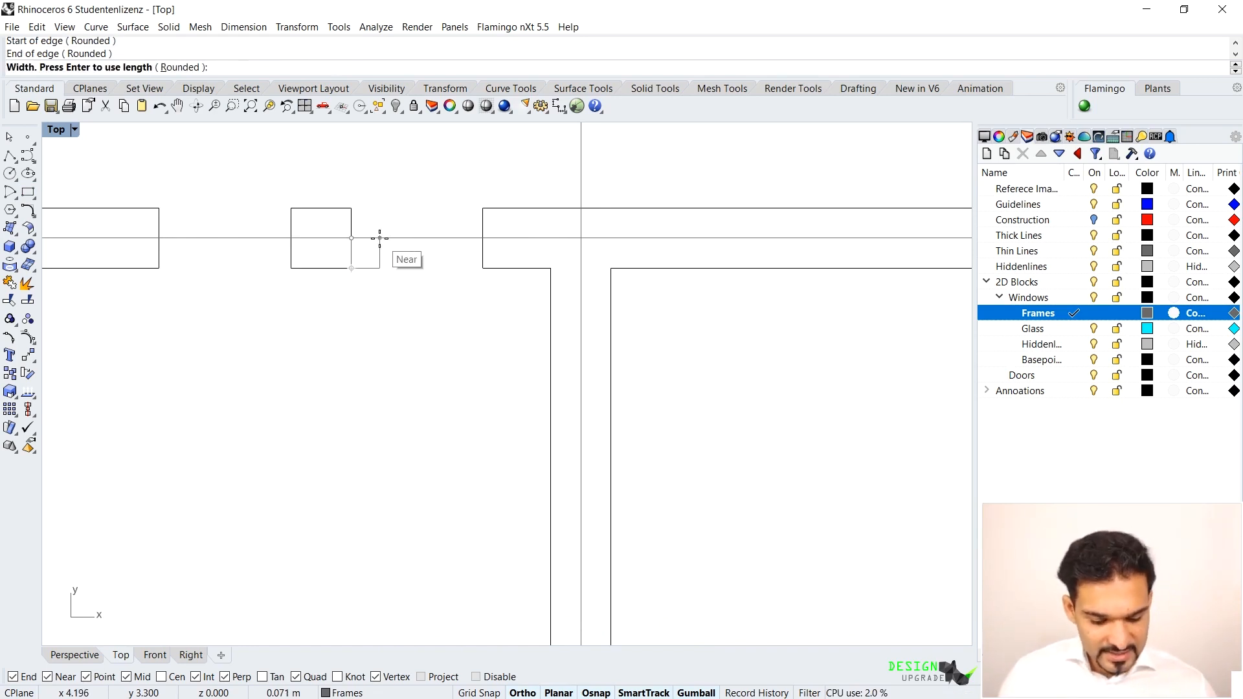
pyautogui.write('.03')
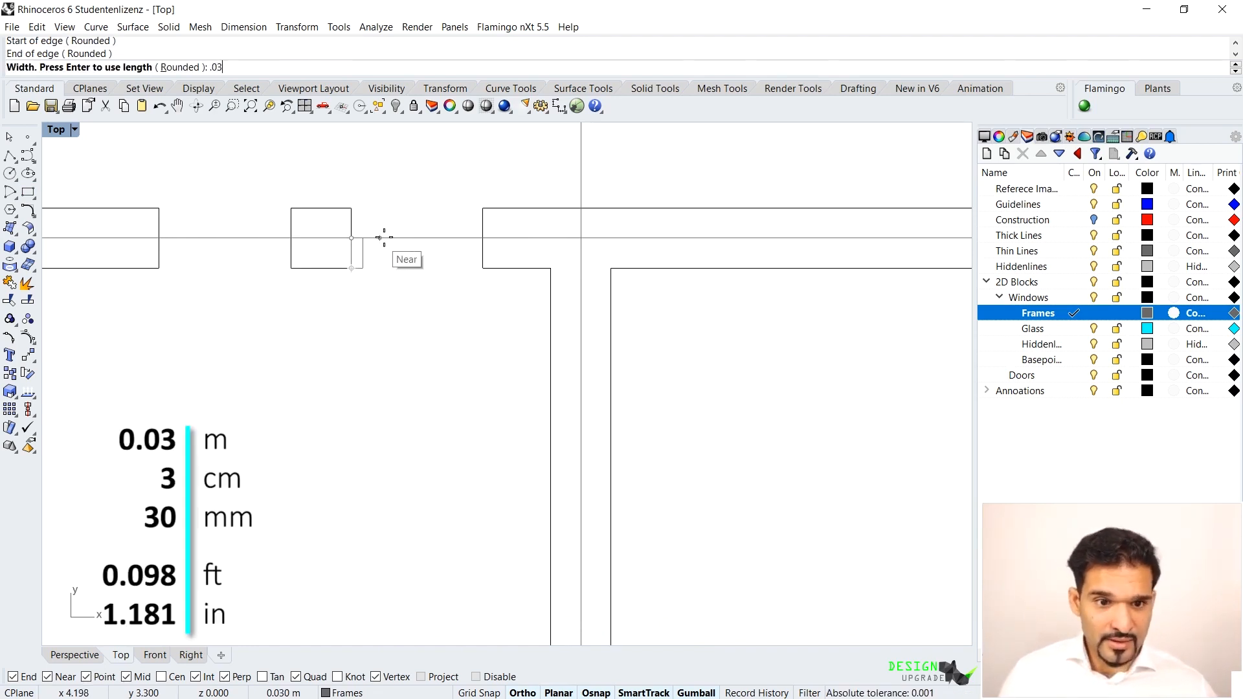
pyautogui.press('Return')
pyautogui.scroll(4, 359, 249)
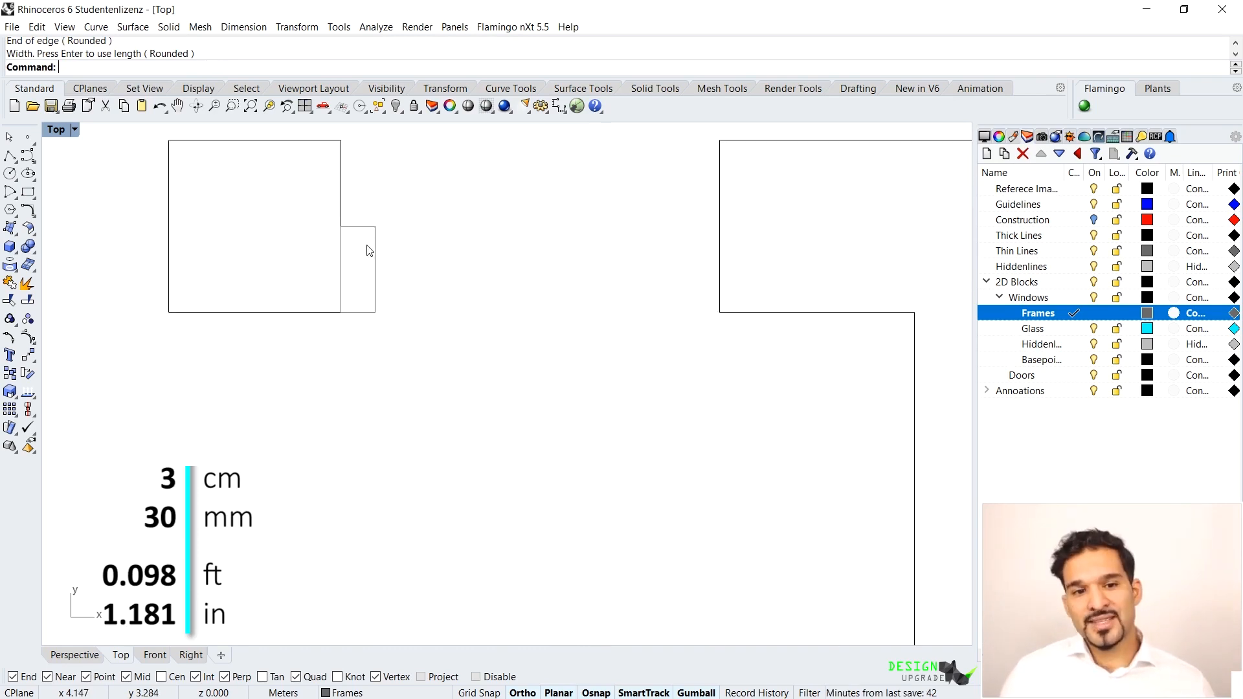
# Step: Copy the frame rectangle beside the small pier from its lower left corner to its lower right corner
pyautogui.click(374, 251)
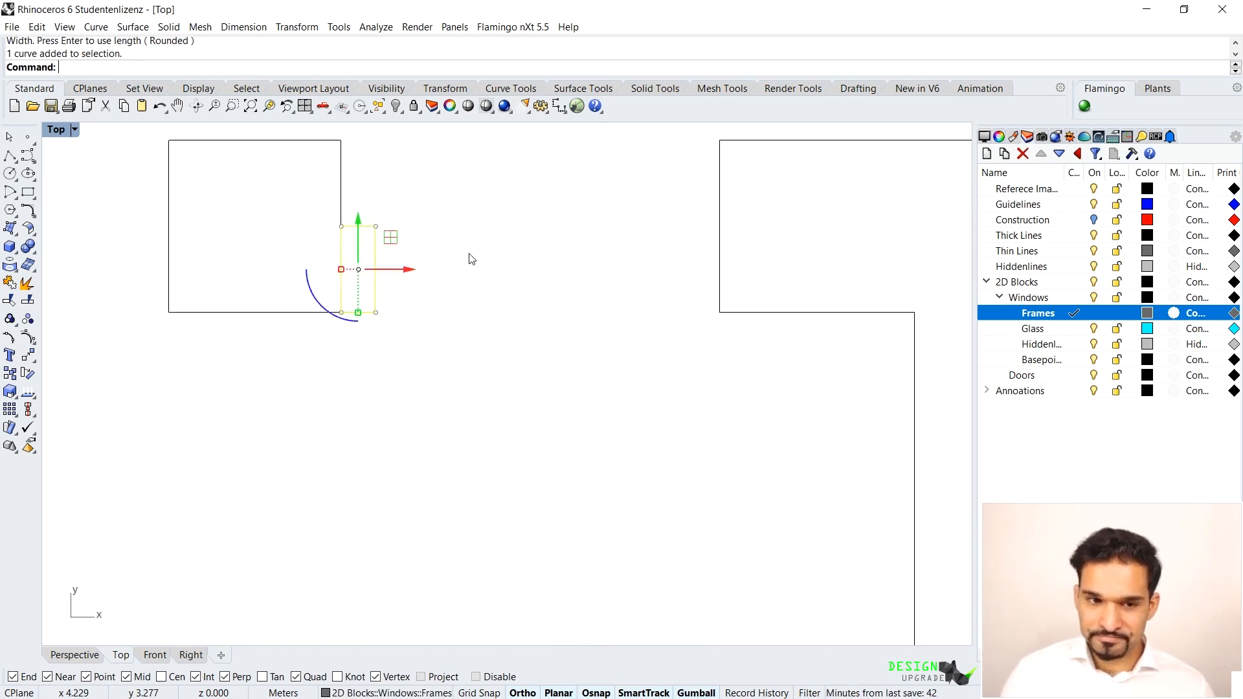
pyautogui.scroll(-3, 471, 259)
pyautogui.scroll(2, 455, 279)
pyautogui.scroll(-3, 525, 334)
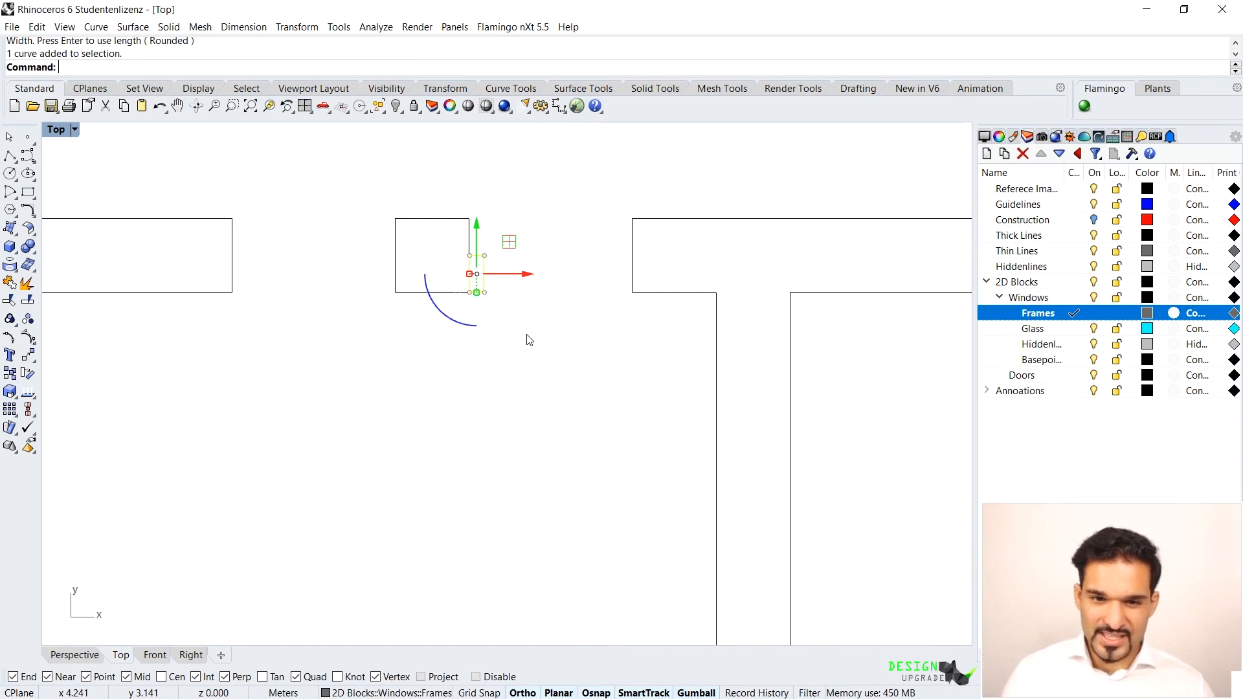
pyautogui.scroll(3, 511, 330)
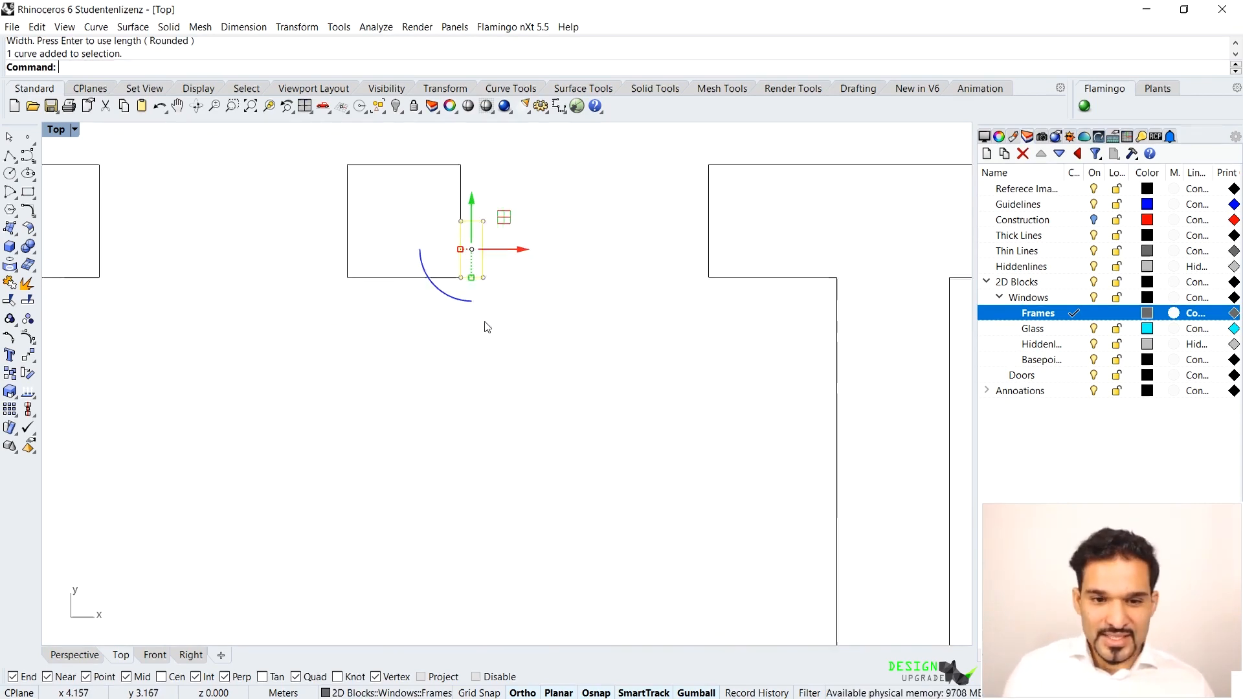
pyautogui.press('Return')
pyautogui.click(456, 267)
pyautogui.click(483, 268)
pyautogui.press('Return')
# Step: Move both frame rectangles from their shared lower corner to the pier's lower right corner, so they straddle the pier's edge
pyautogui.moveTo(505, 298); pyautogui.dragTo(476, 257)
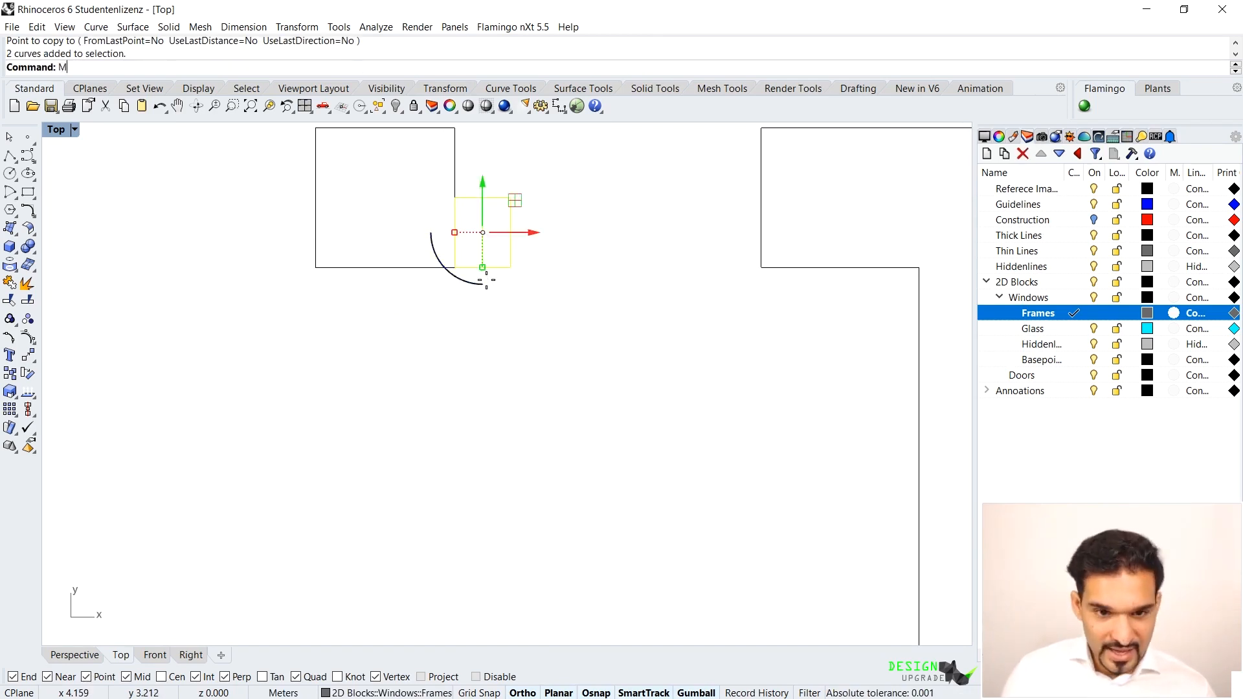
pyautogui.write('m')
pyautogui.press('Return')
pyautogui.click(483, 268)
pyautogui.click(459, 271)
pyautogui.press('Escape')
pyautogui.scroll(-5, 535, 290)
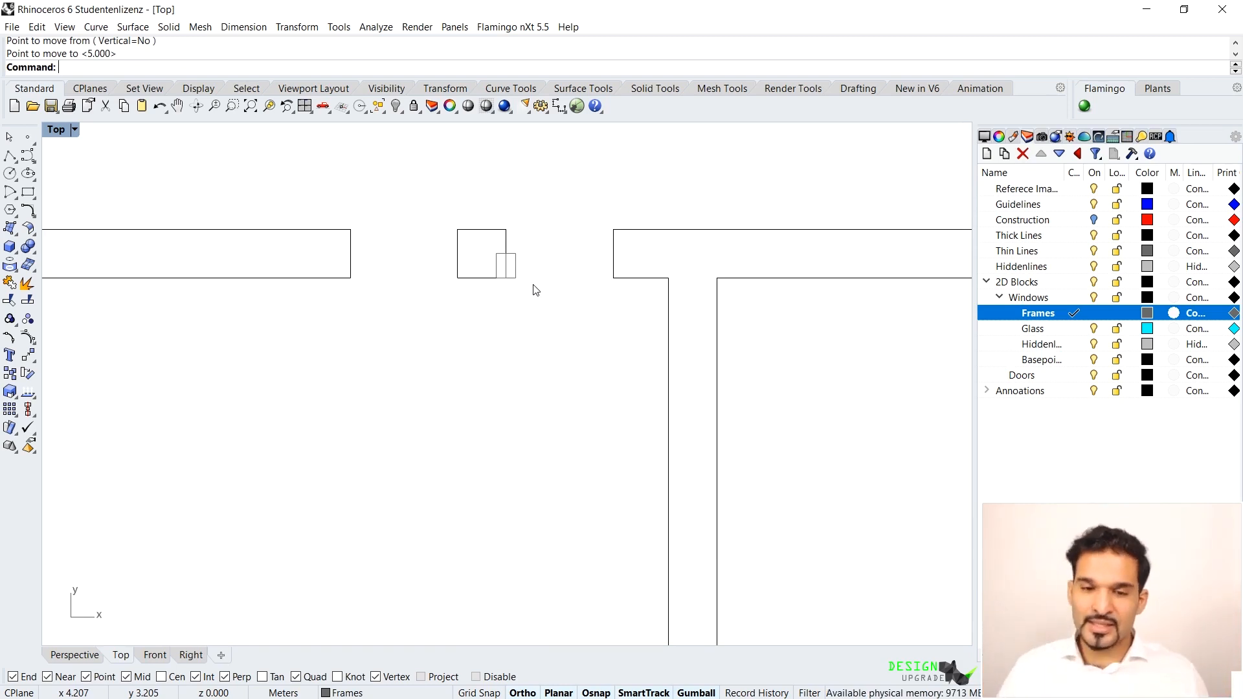
# Step: On the Hiddenlines layer under Windows, draw a line across the window opening between the upper corners of the pier and the wall
pyautogui.scroll(4, 570, 311)
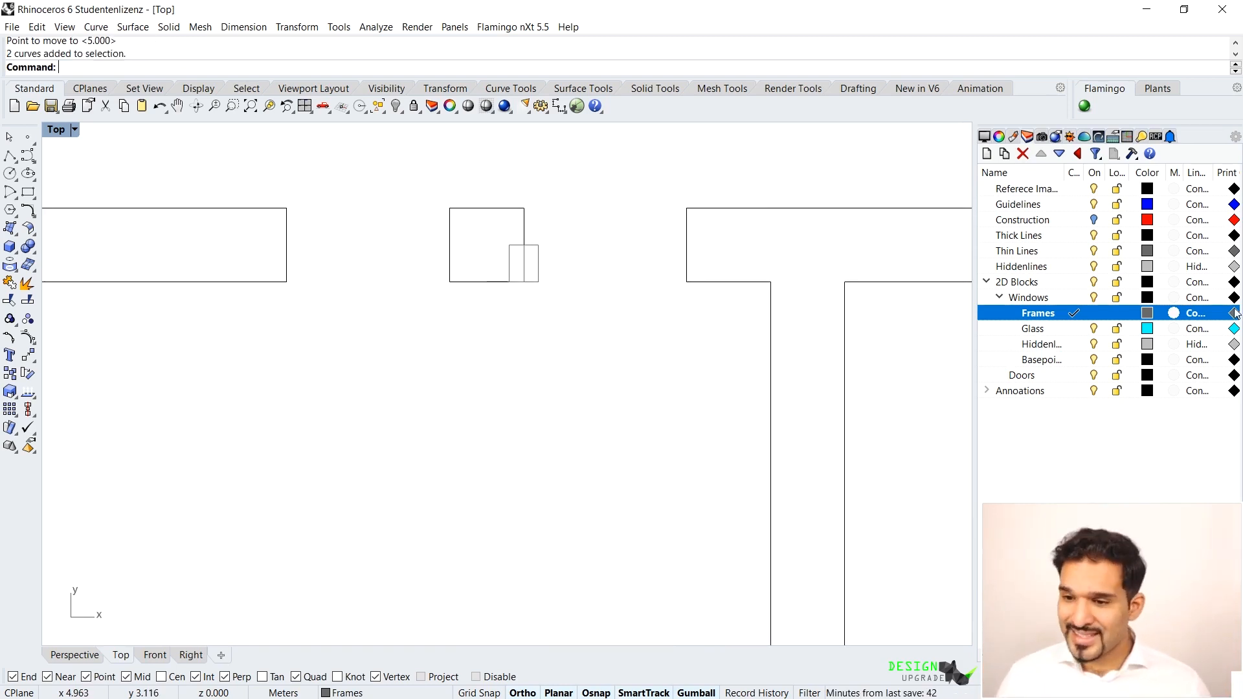
pyautogui.click(1072, 343)
pyautogui.write('line')
pyautogui.press('Return')
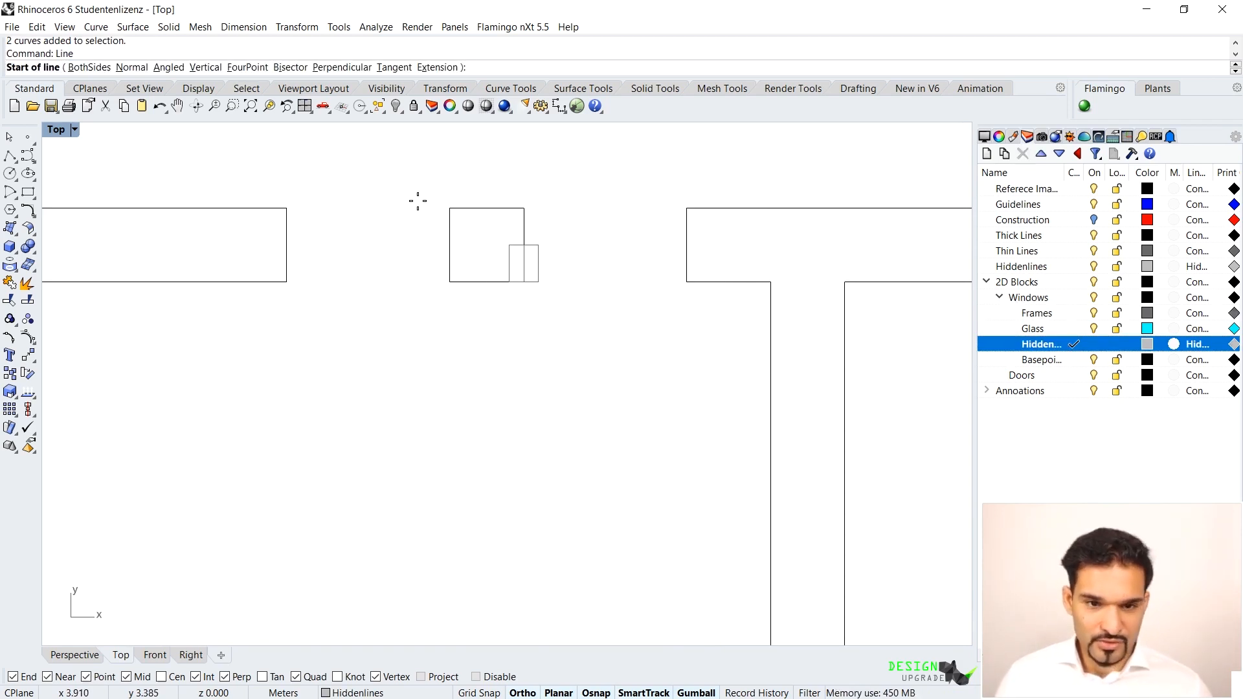
pyautogui.click(530, 210)
pyautogui.click(686, 212)
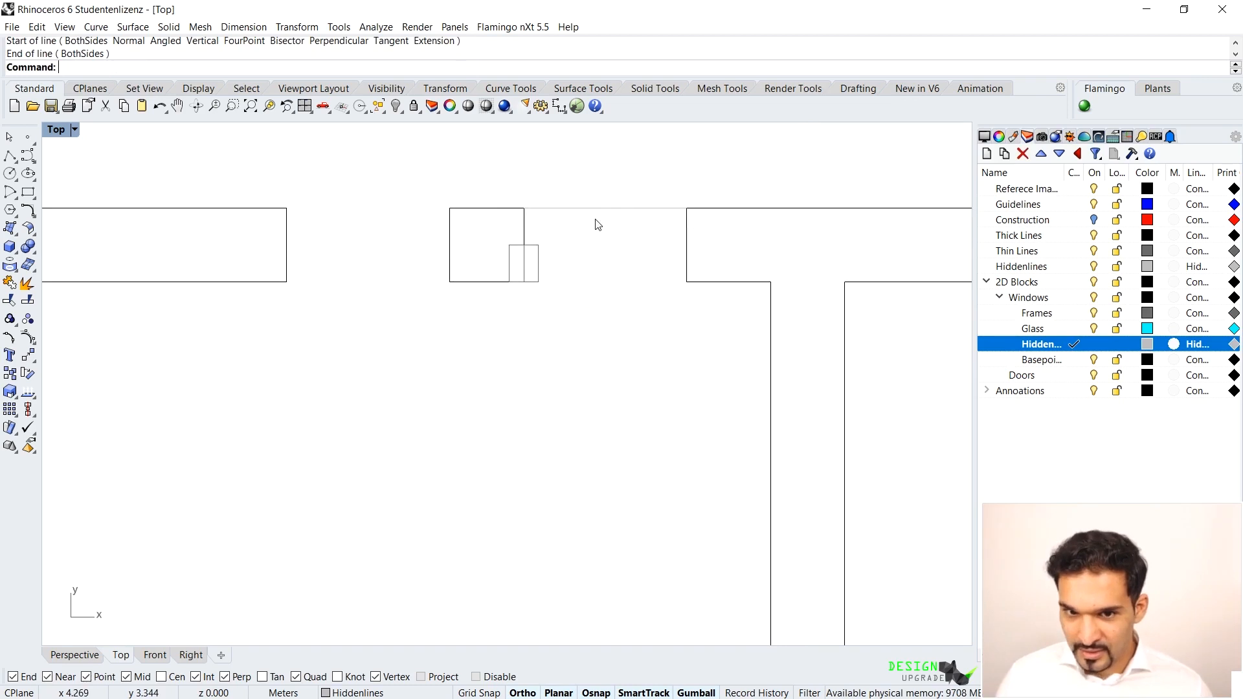
pyautogui.scroll(5, 595, 222)
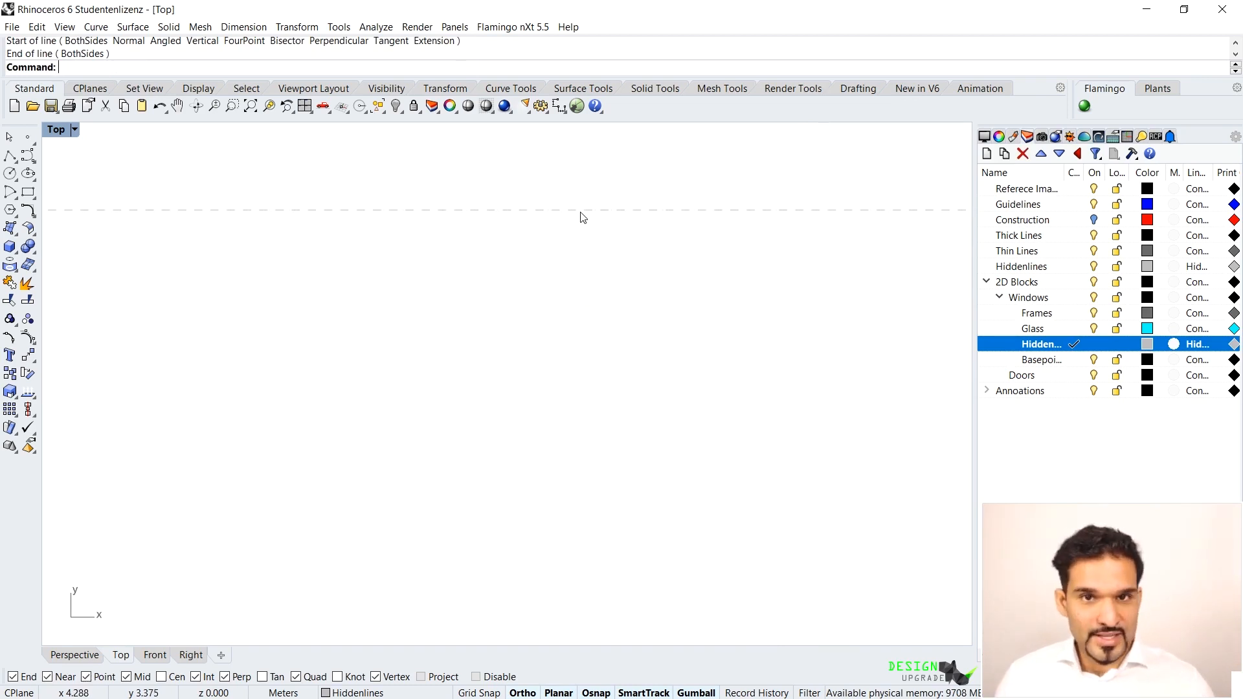
pyautogui.scroll(-3, 583, 218)
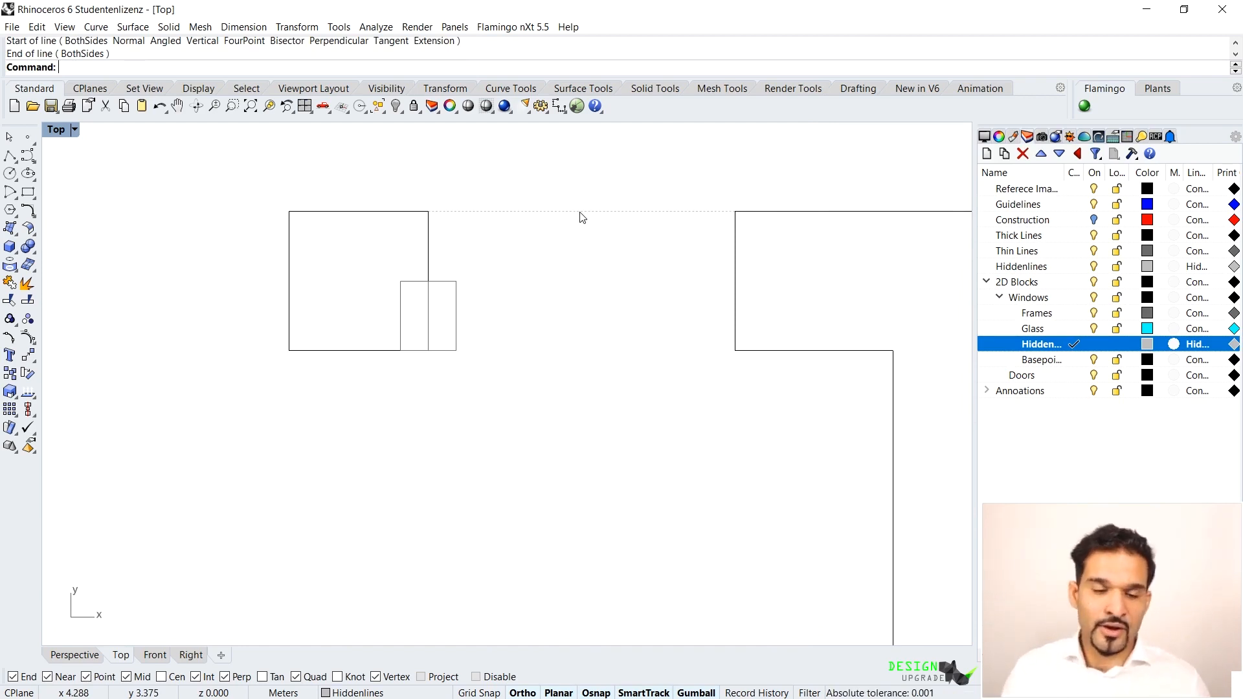
# Step: Mirror the two frame rectangles with Copy=Yes about a vertical axis through the midpoint of the hidden line across the opening
pyautogui.scroll(-2, 441, 253)
pyautogui.scroll(1, 414, 259)
pyautogui.moveTo(373, 245); pyautogui.dragTo(457, 331)
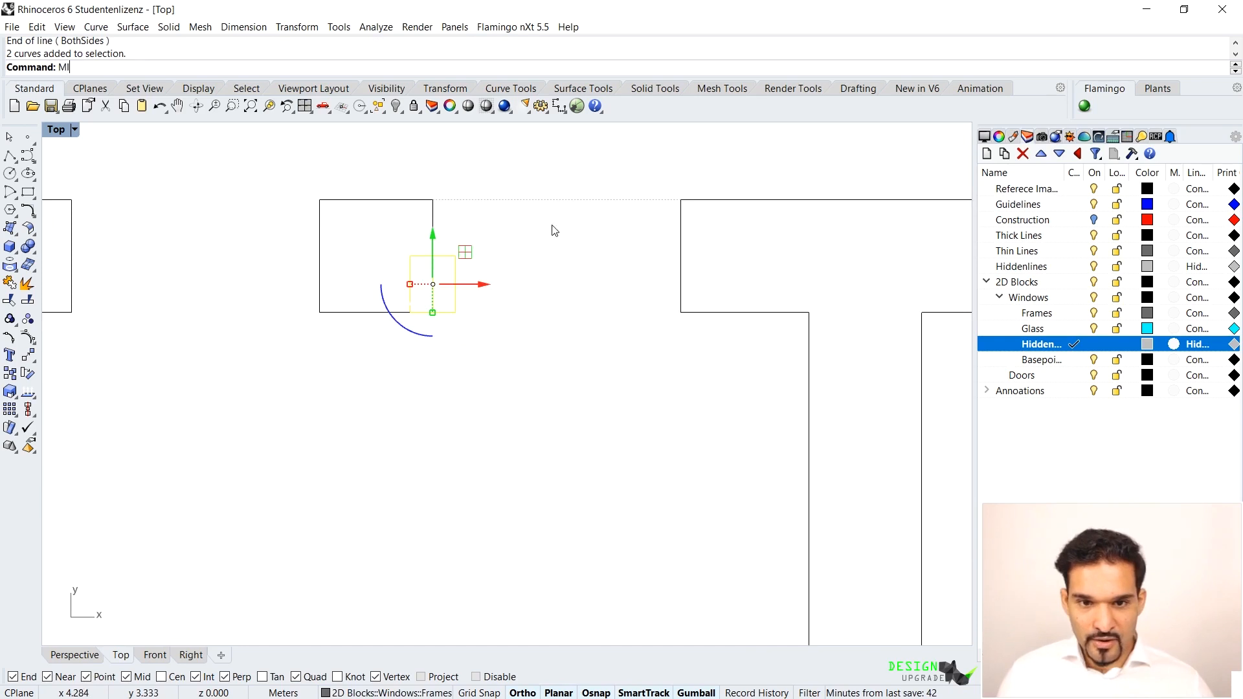
pyautogui.press('Return')
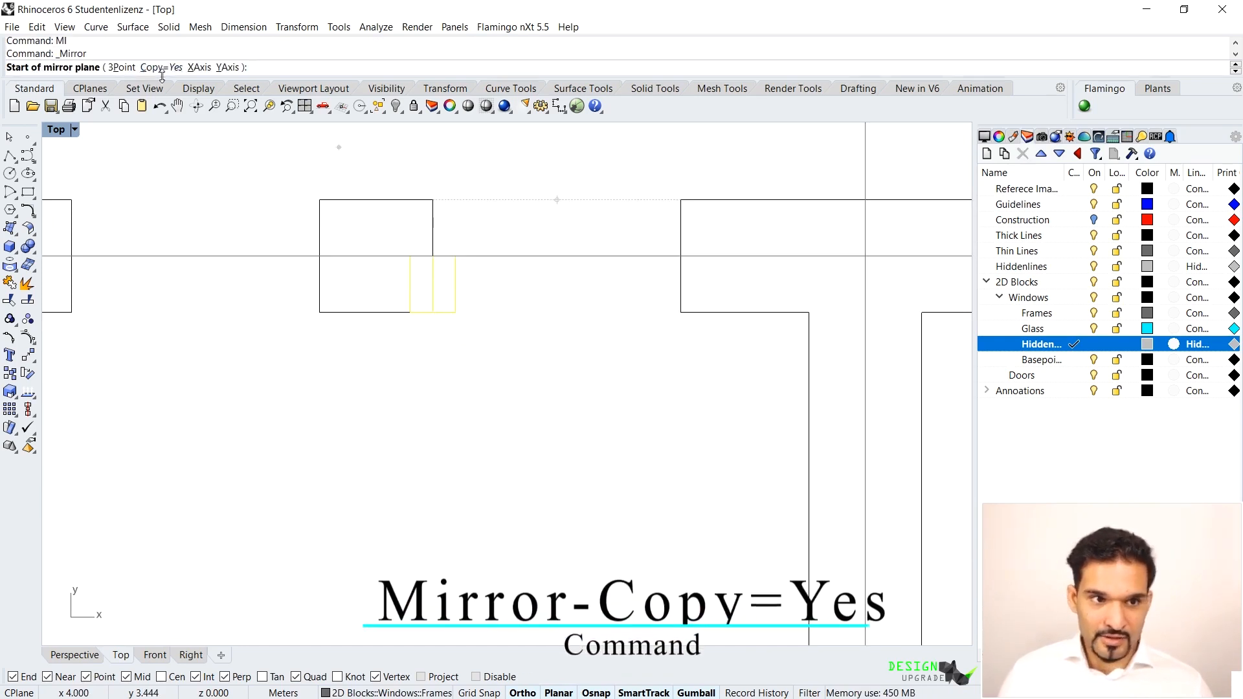
pyautogui.click(557, 200)
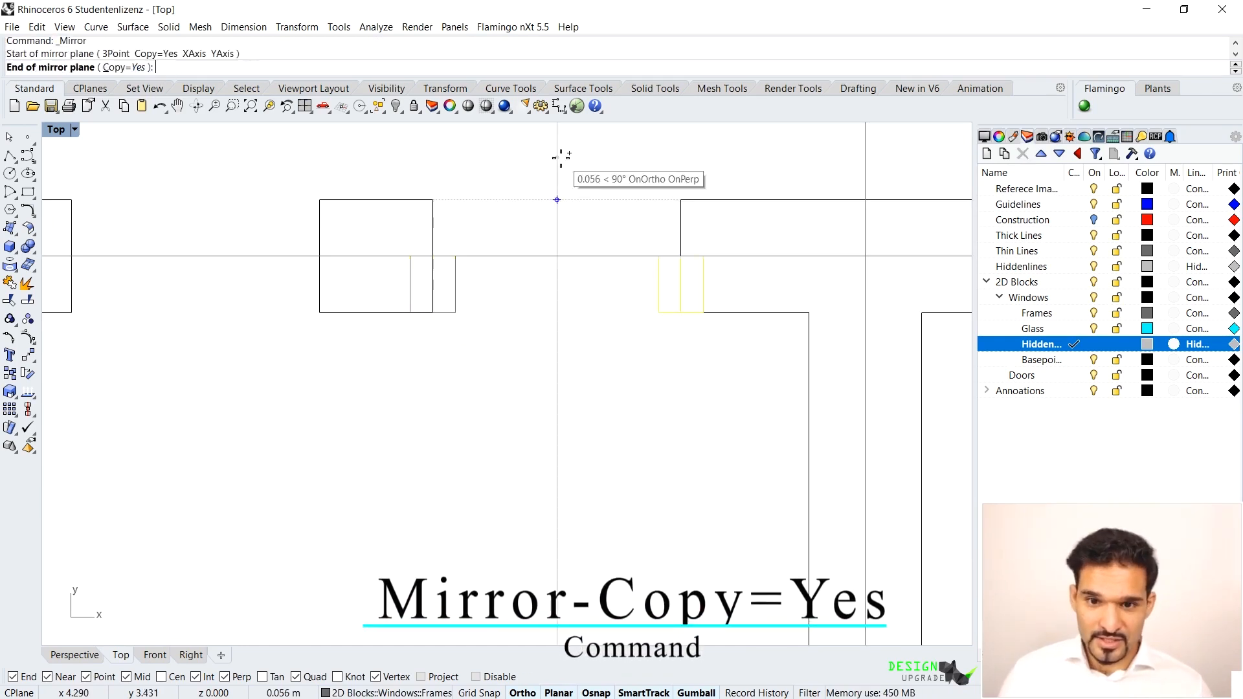
pyautogui.click(561, 157)
pyautogui.scroll(-4, 572, 292)
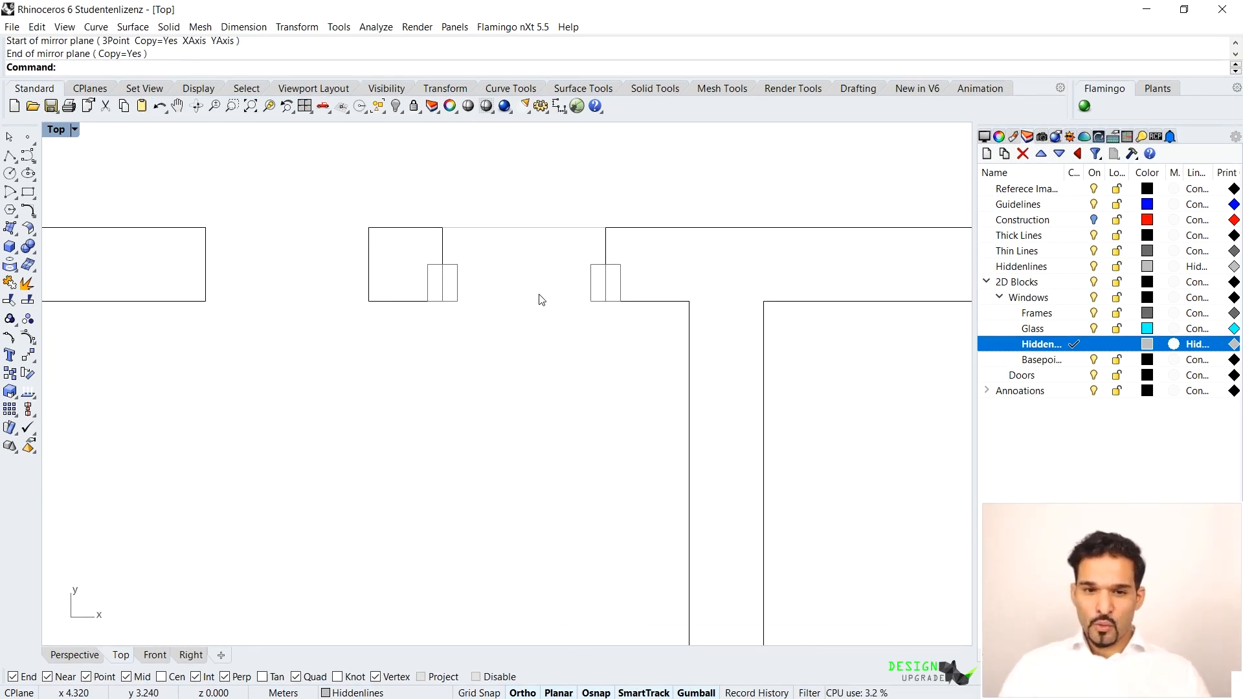
# Step: On the Glass layer, draw two lines between the facing frames, one joining their upper corners and one their lower corners
pyautogui.click(1074, 328)
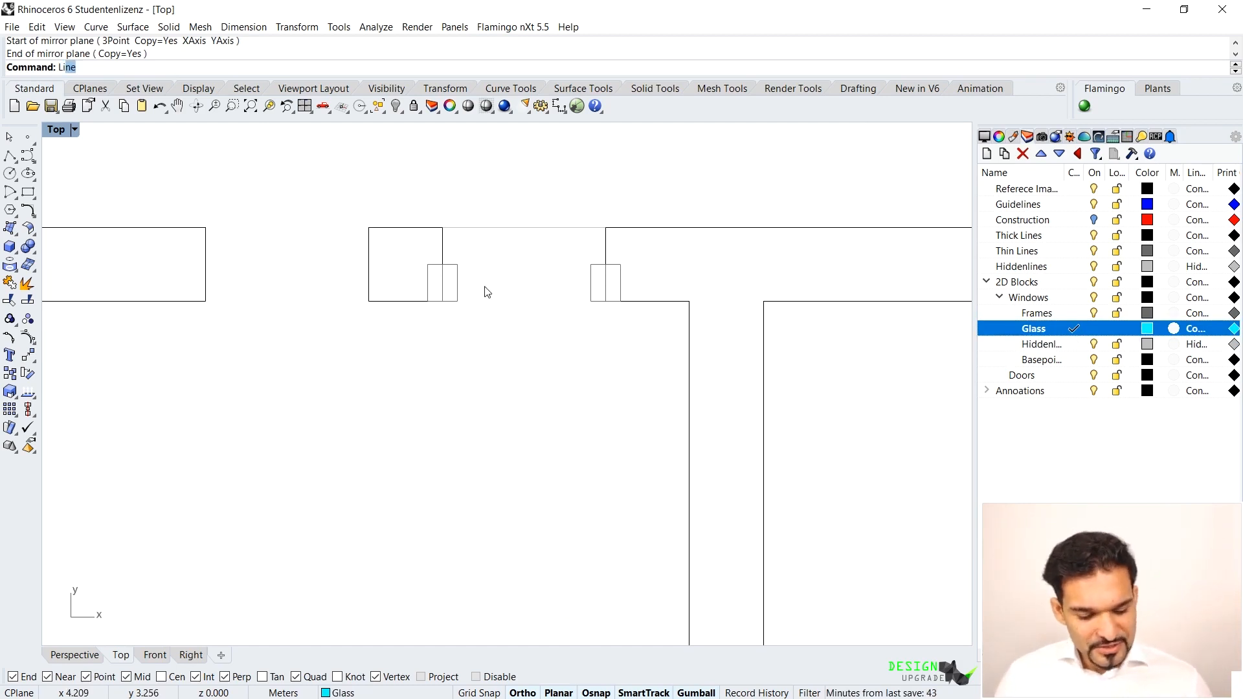
pyautogui.write('L')
pyautogui.press('Return')
pyautogui.click(457, 265)
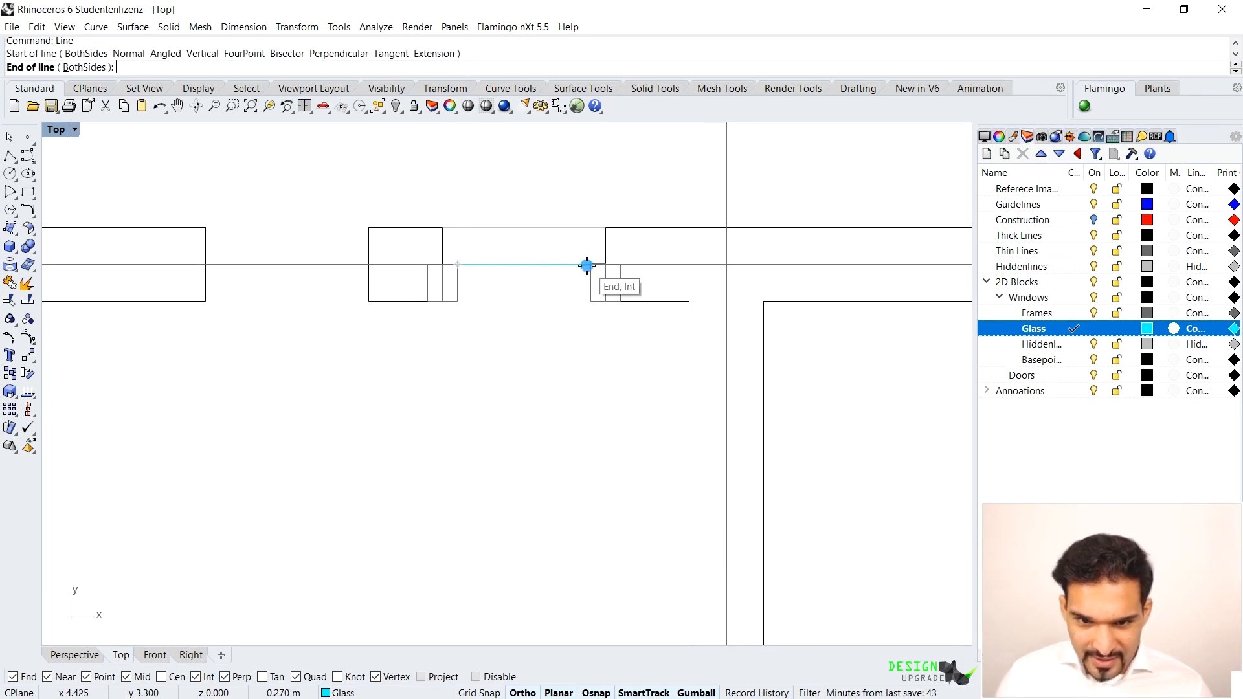
pyautogui.click(586, 265)
pyautogui.press('Return')
pyautogui.click(458, 302)
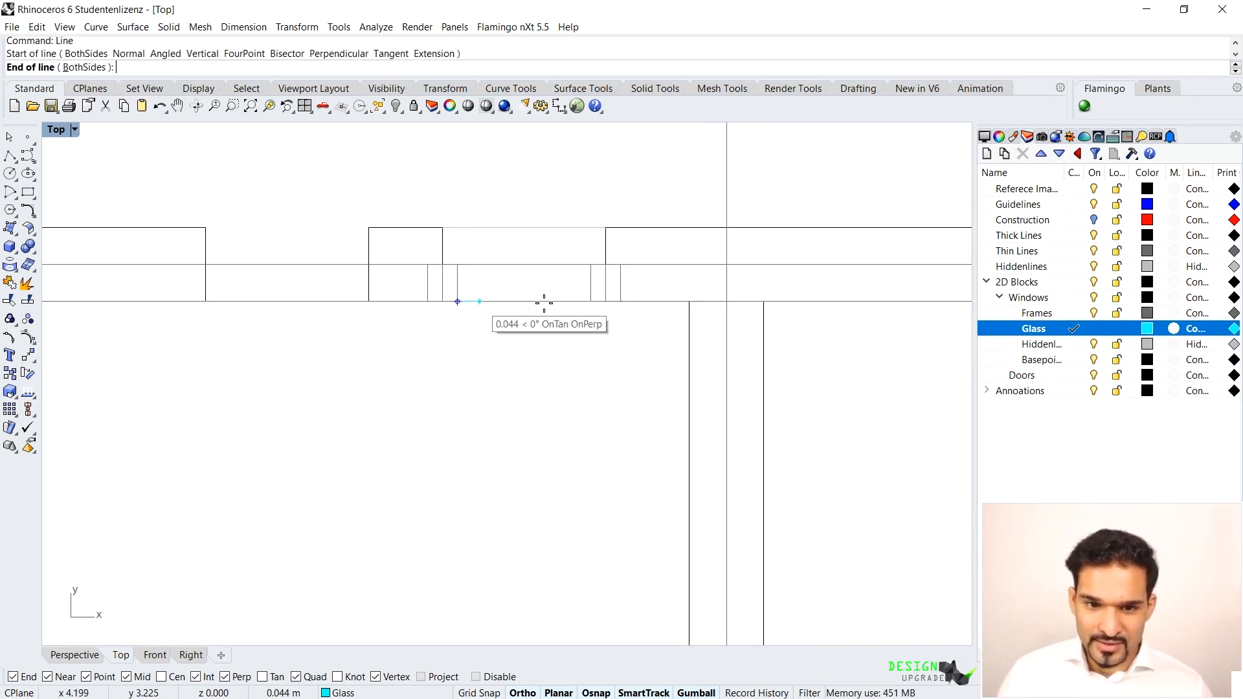
pyautogui.click(585, 302)
pyautogui.scroll(2, 494, 285)
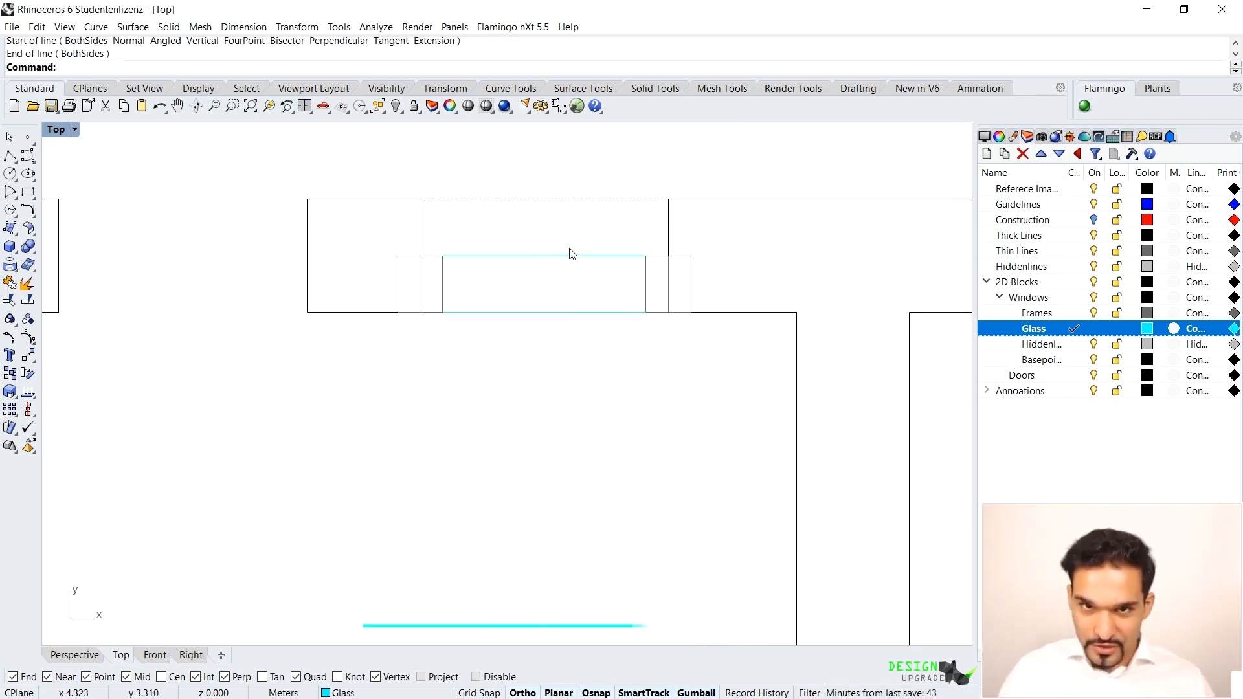
# Step: Create two tween curves between the upper and lower glass lines on the current layer
pyautogui.write('TweenCurves')
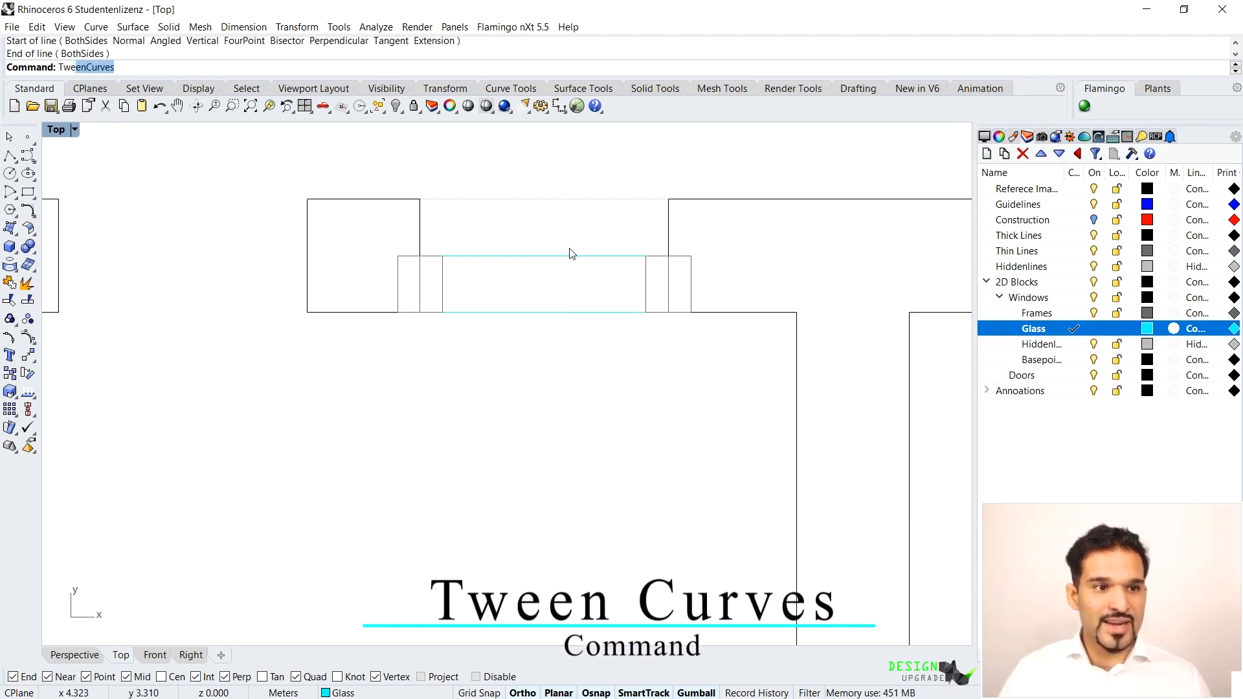
pyautogui.press('Return')
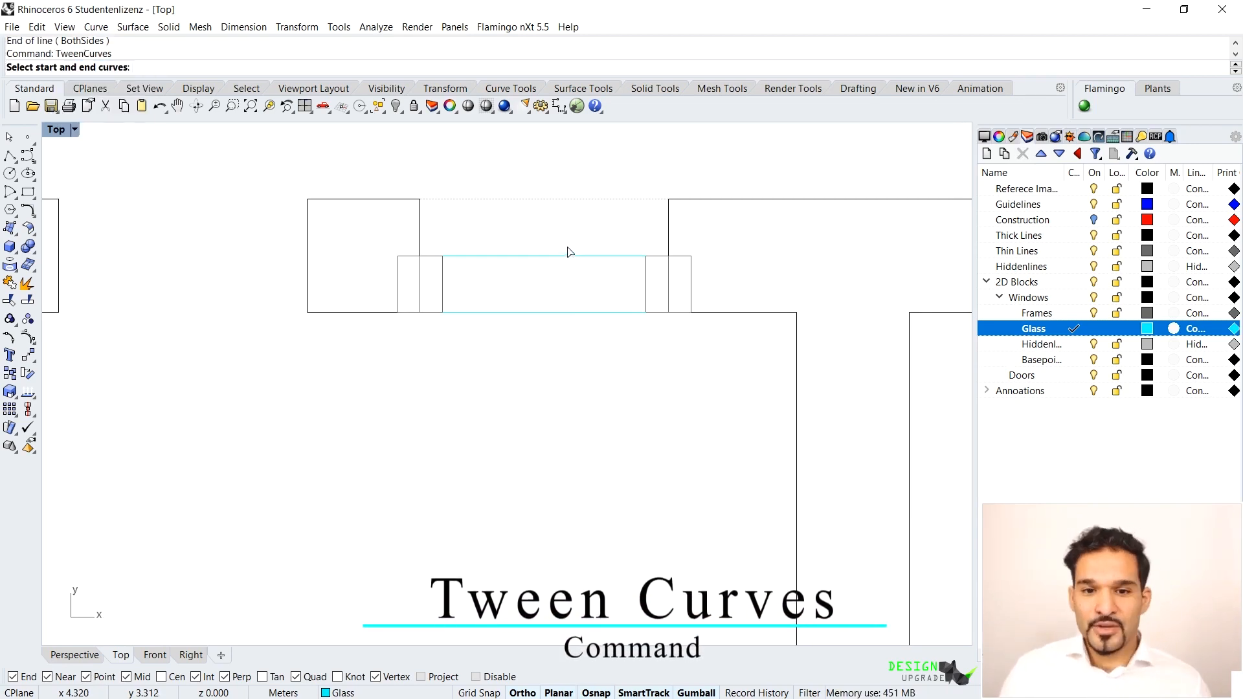
pyautogui.click(569, 256)
pyautogui.click(560, 313)
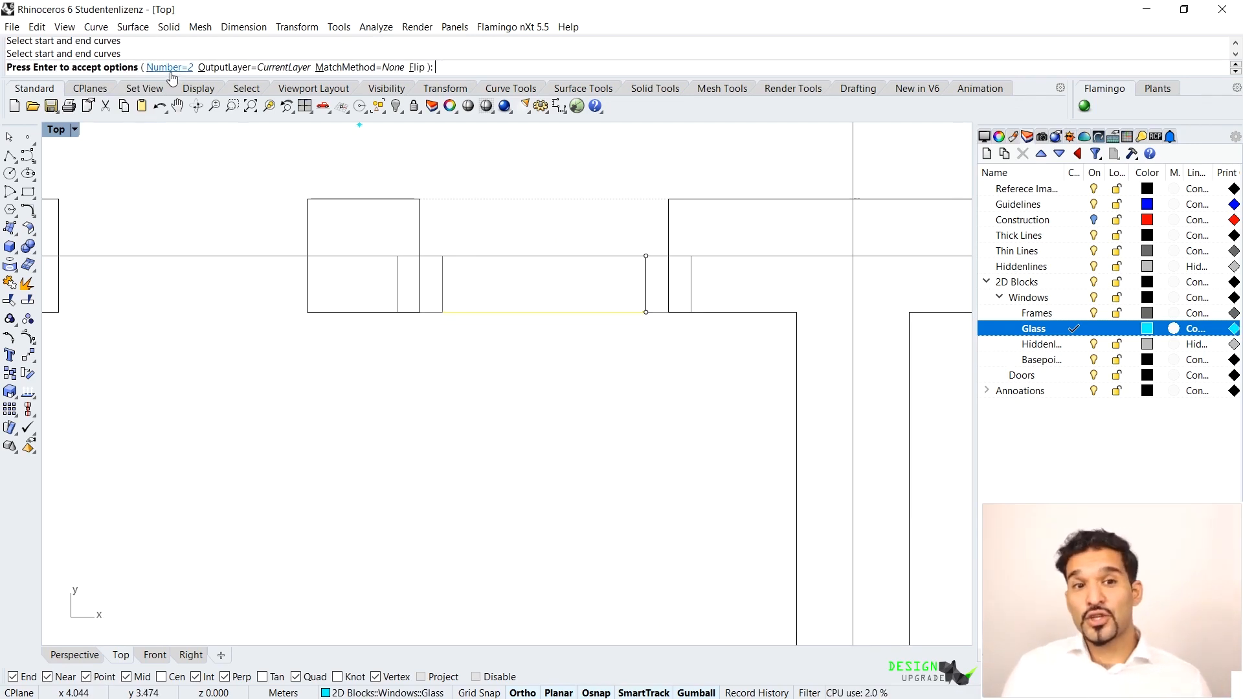
pyautogui.press('Return')
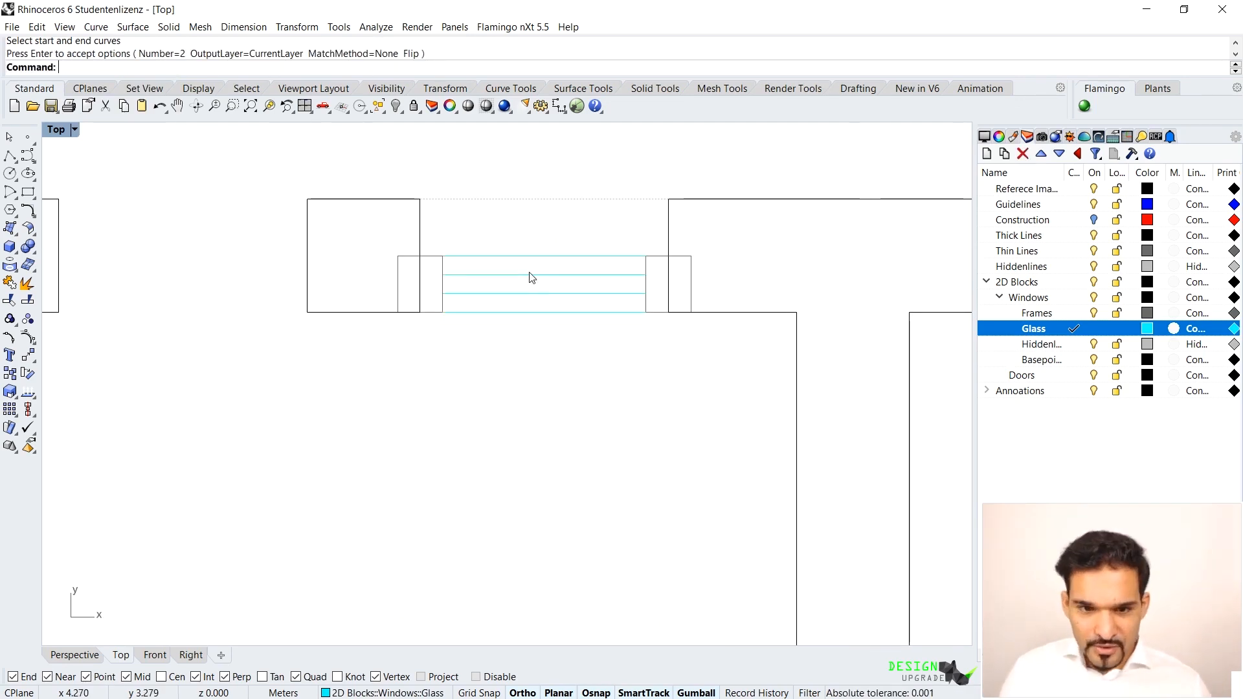
# Step: Change the outer two of the four glass lines to the Hiddenlines layer under Windows
pyautogui.scroll(5, 570, 295)
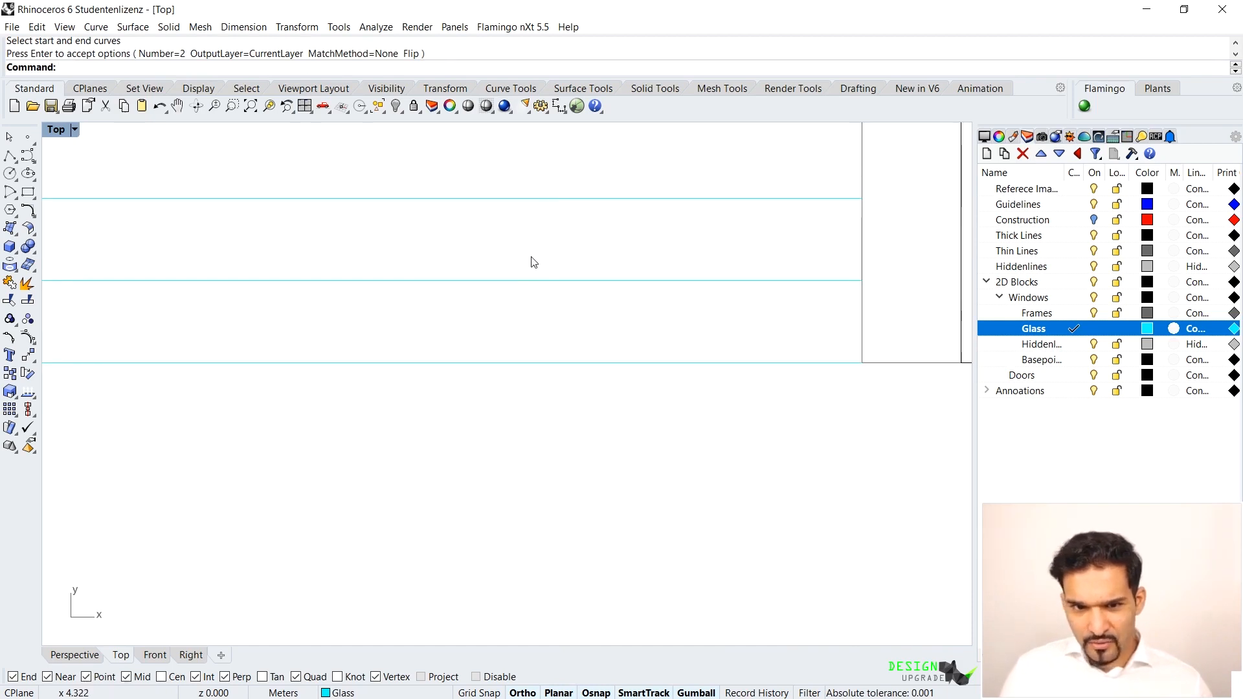
pyautogui.scroll(-3, 569, 240)
pyautogui.scroll(-5, 585, 215)
pyautogui.scroll(3, 580, 207)
pyautogui.click(580, 204)
pyautogui.keyDown('shift'); pyautogui.click(586, 260); pyautogui.keyUp('shift')
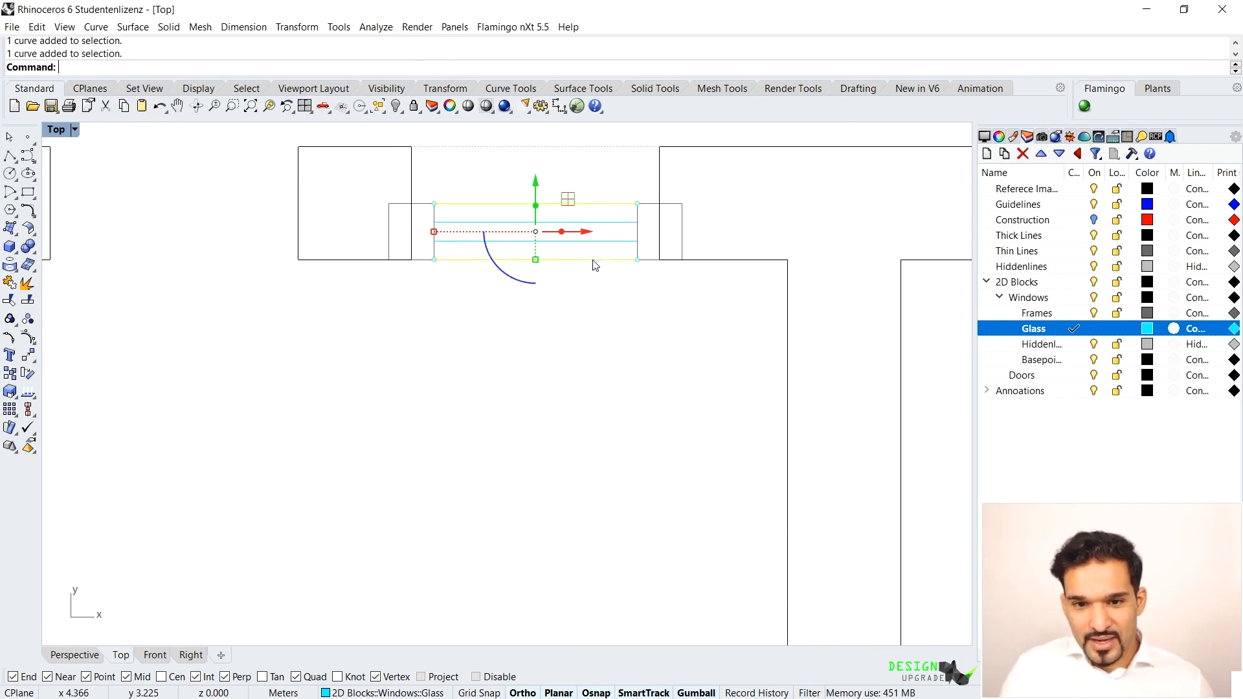
pyautogui.rightClick(1043, 346)
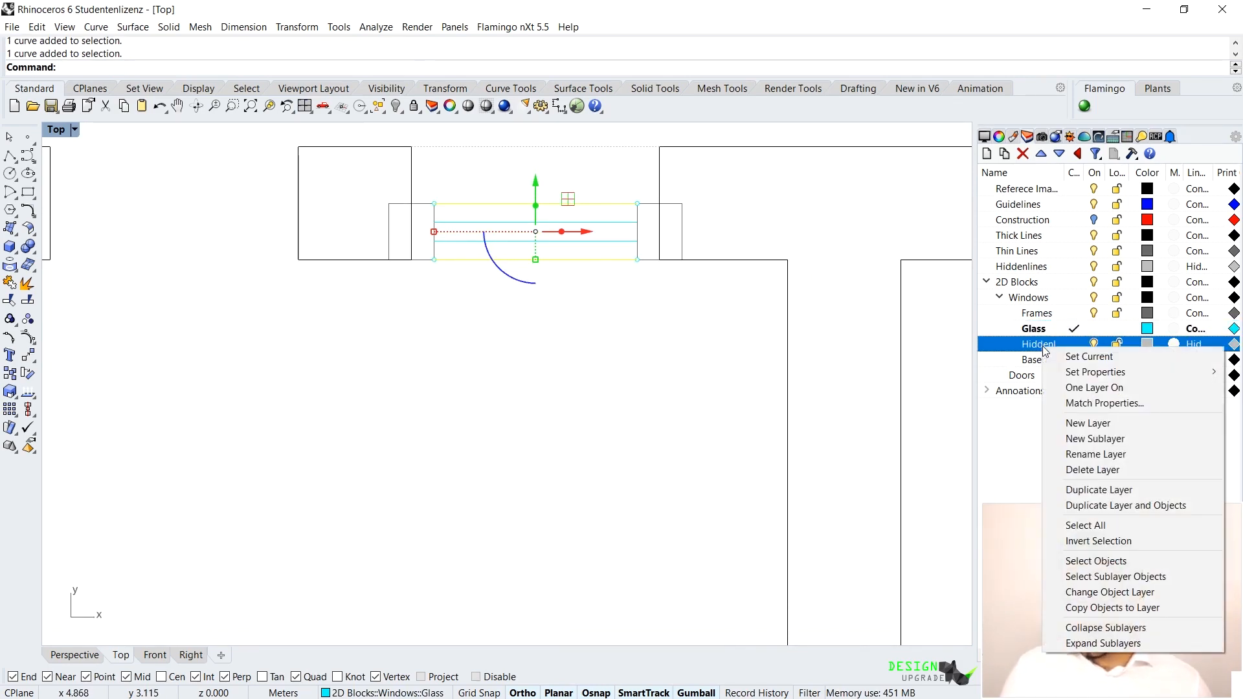
pyautogui.click(1126, 593)
pyautogui.press('Escape')
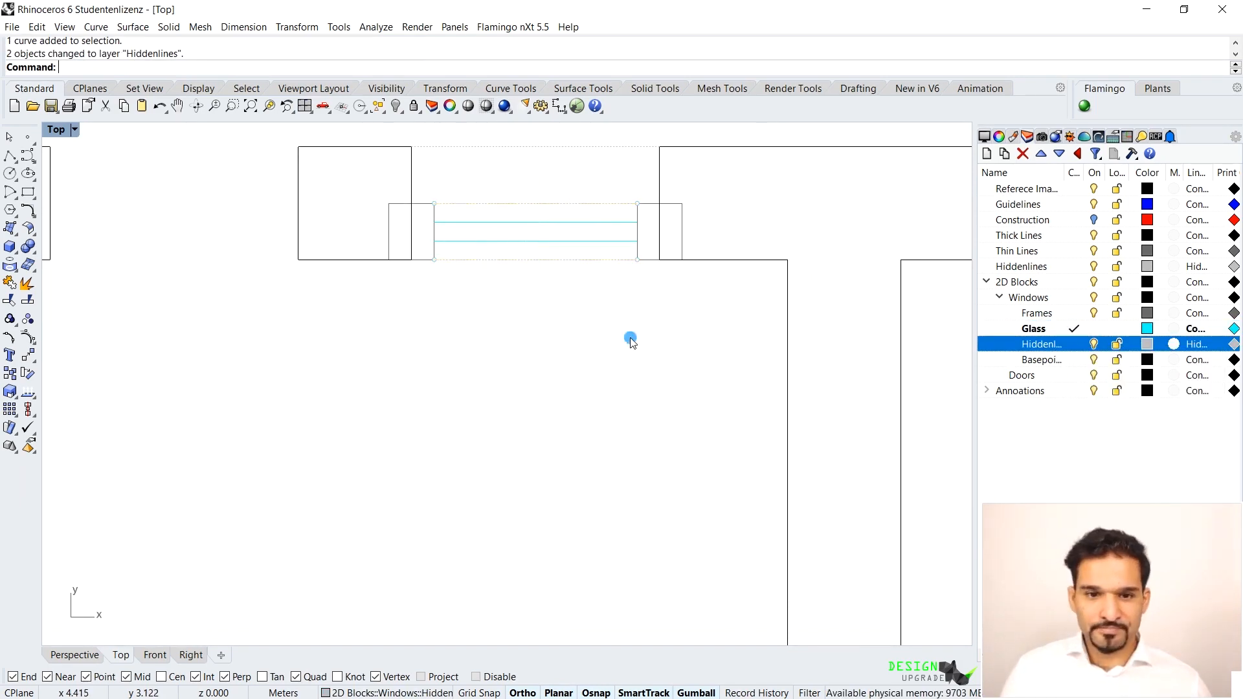
pyautogui.scroll(-2, 518, 253)
pyautogui.scroll(2, 558, 248)
pyautogui.scroll(-2, 511, 251)
pyautogui.scroll(3, 467, 250)
pyautogui.scroll(-3, 483, 247)
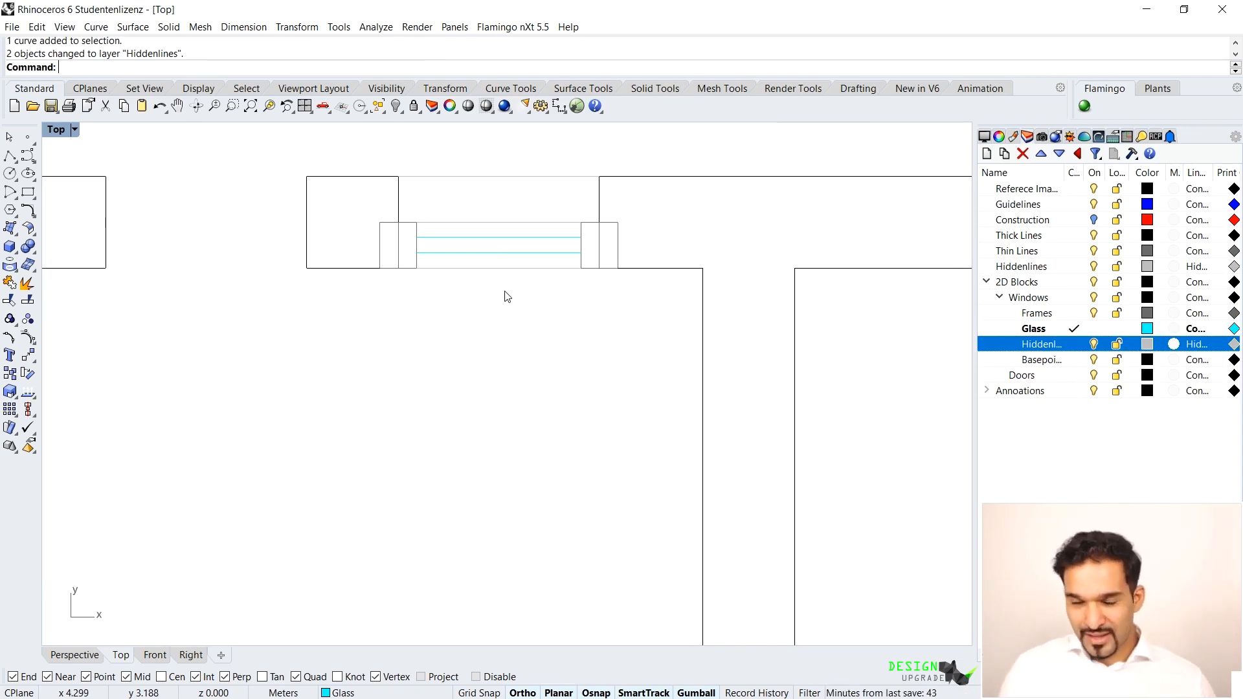
pyautogui.moveTo(507, 295); pyautogui.dragTo(481, 339, button='right')
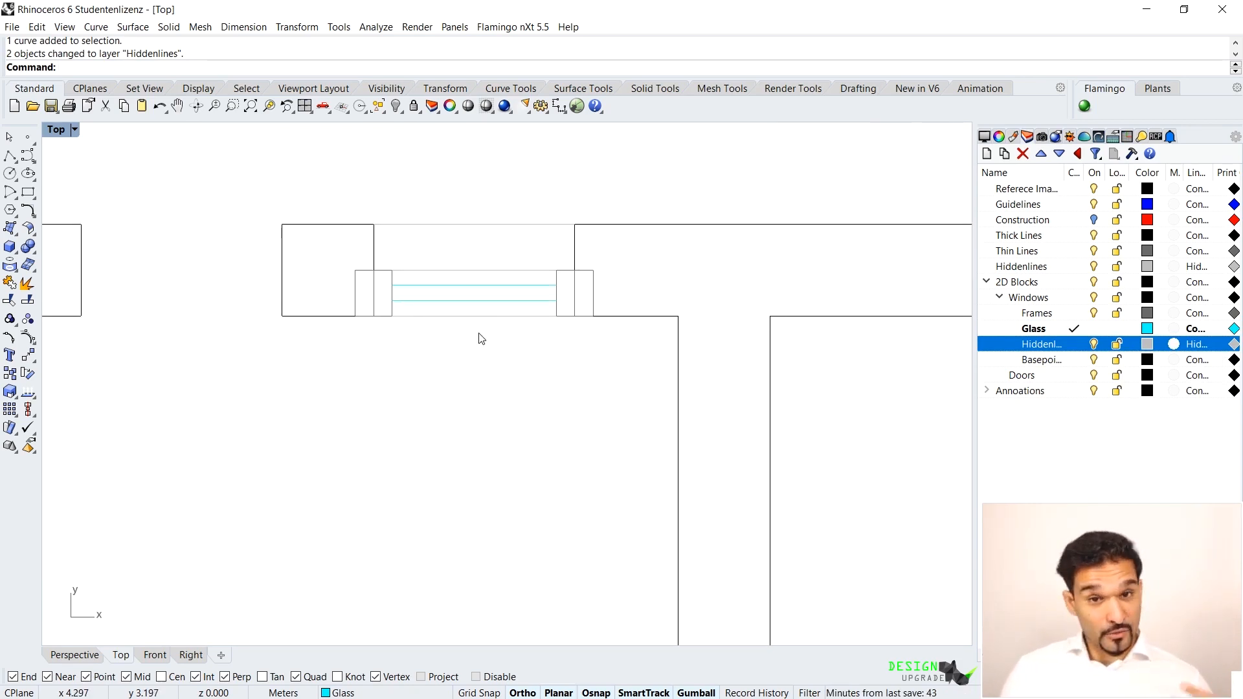
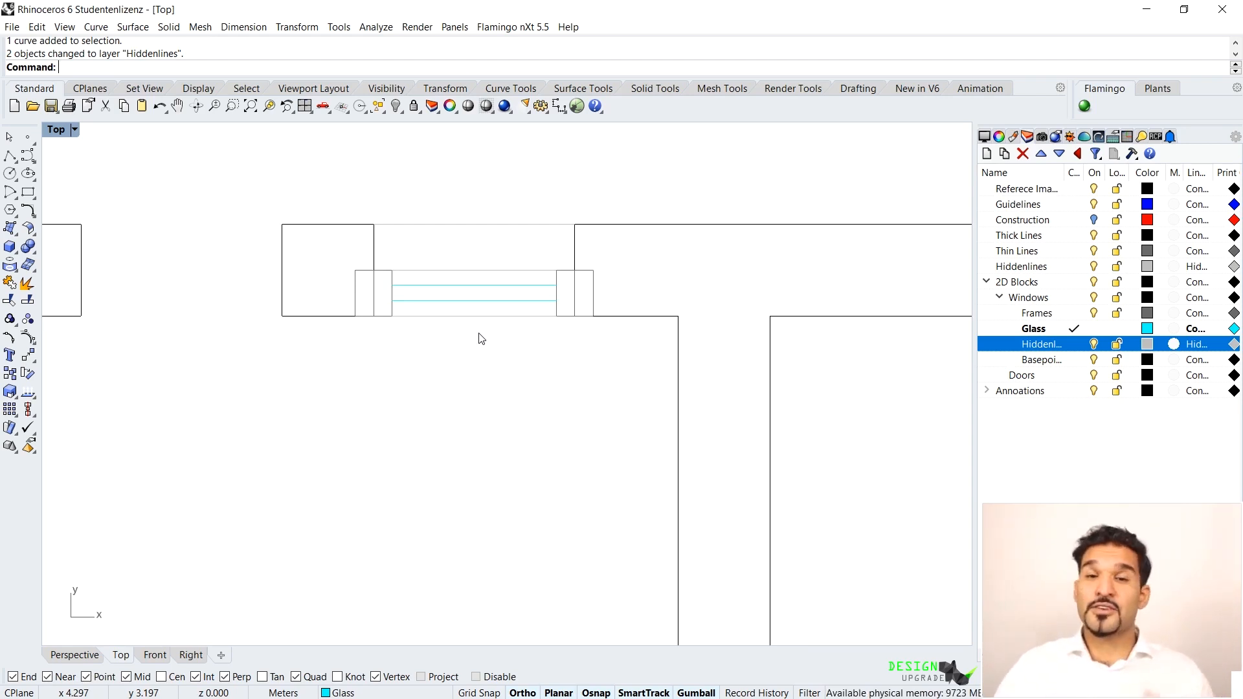
# Step: Place a point at the midpoint of the window's lower hidden line on the Basepoint layer
pyautogui.write('Point')
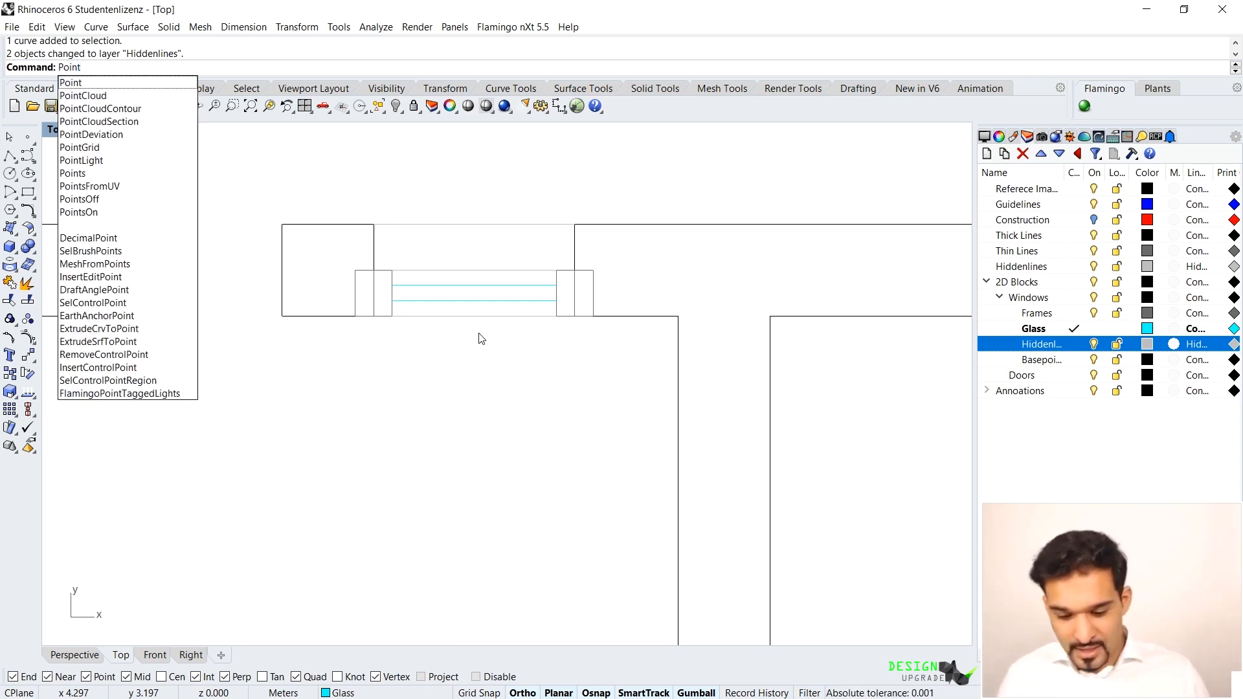
pyautogui.press('Return')
pyautogui.doubleClick(1055, 360)
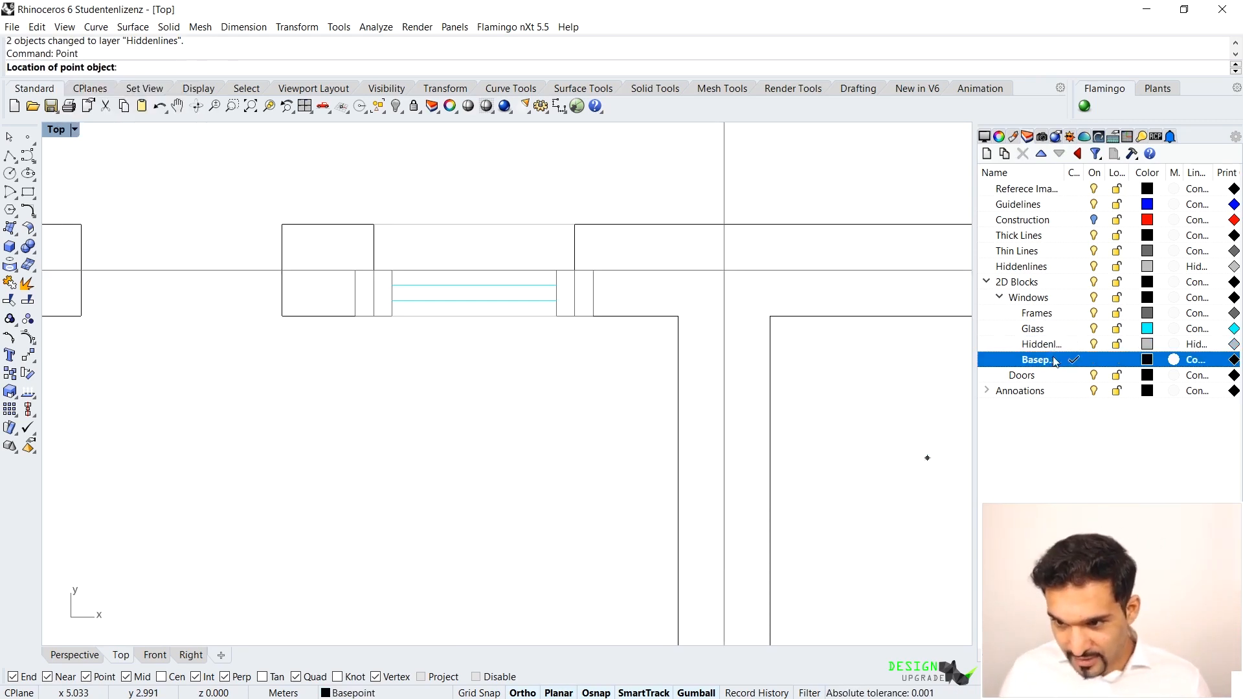
pyautogui.click(476, 320)
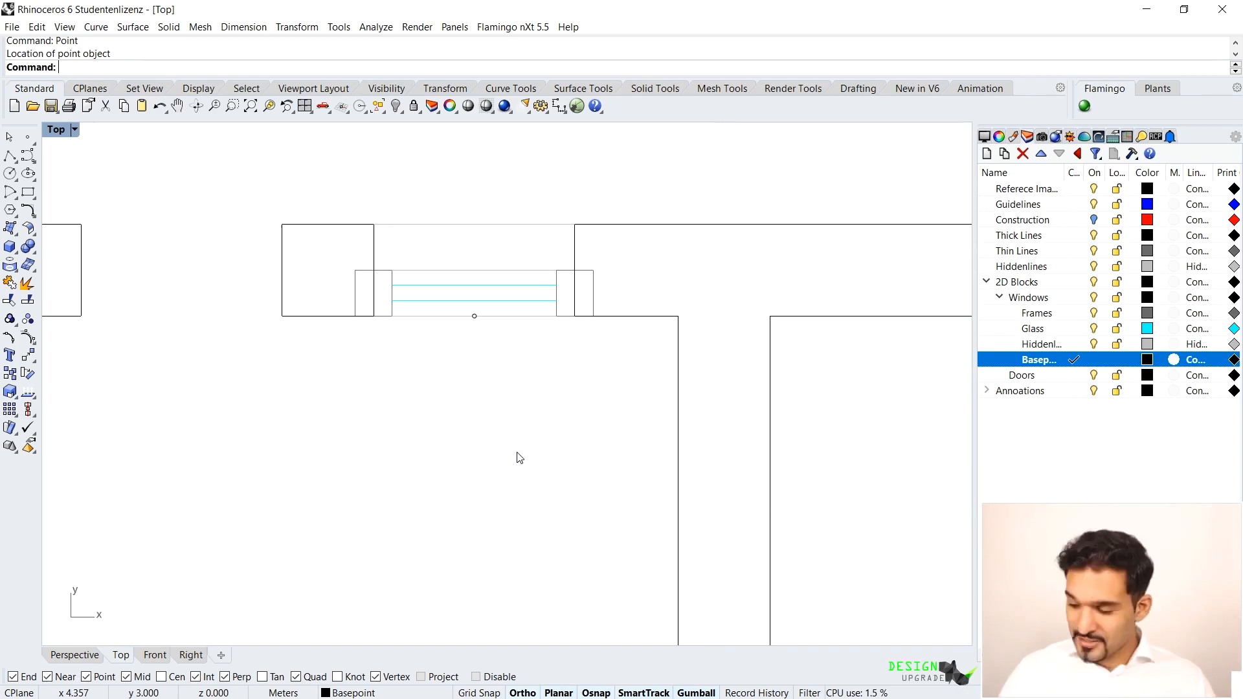
# Step: With Windows as the current layer, define a block from all the window's parts, using the drawn point as its base point
pyautogui.doubleClick(1030, 298)
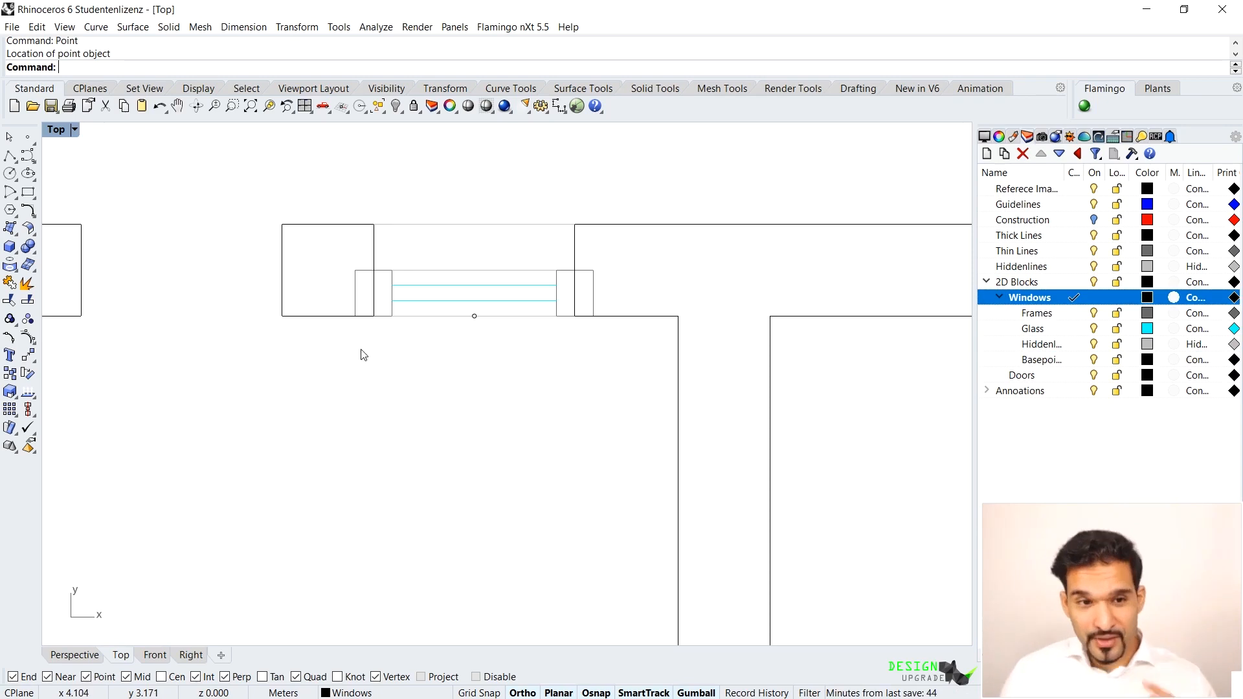
pyautogui.write('Block')
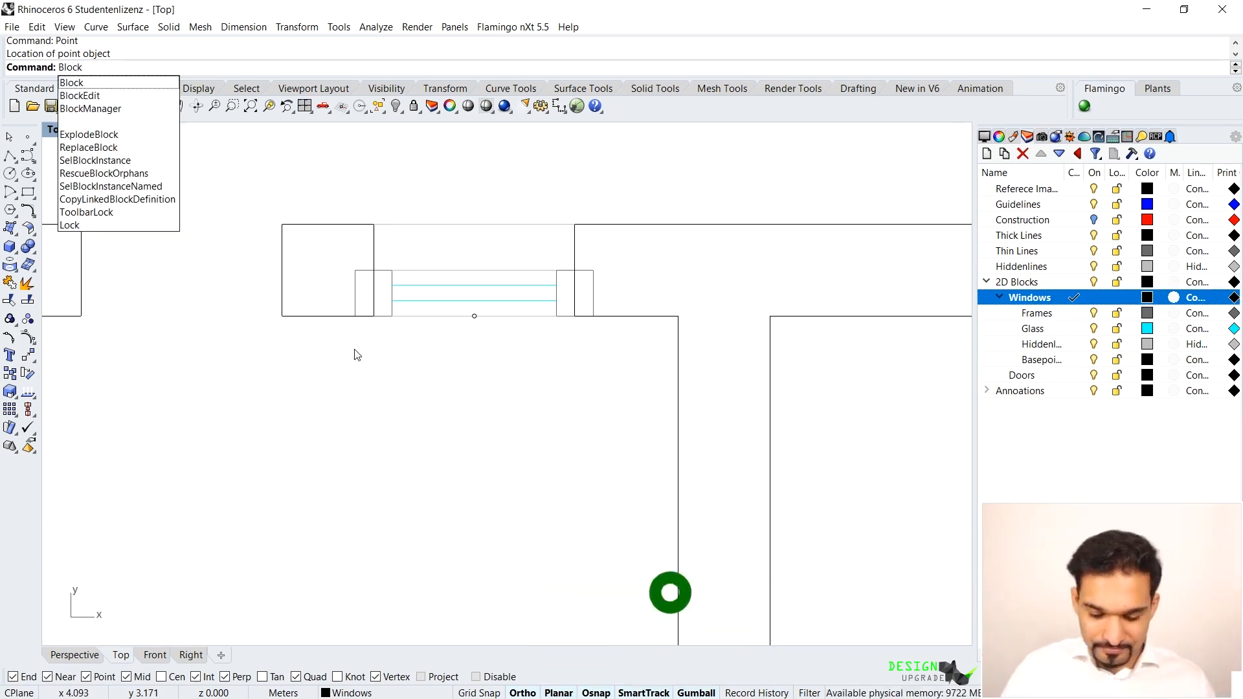
pyautogui.press('Return')
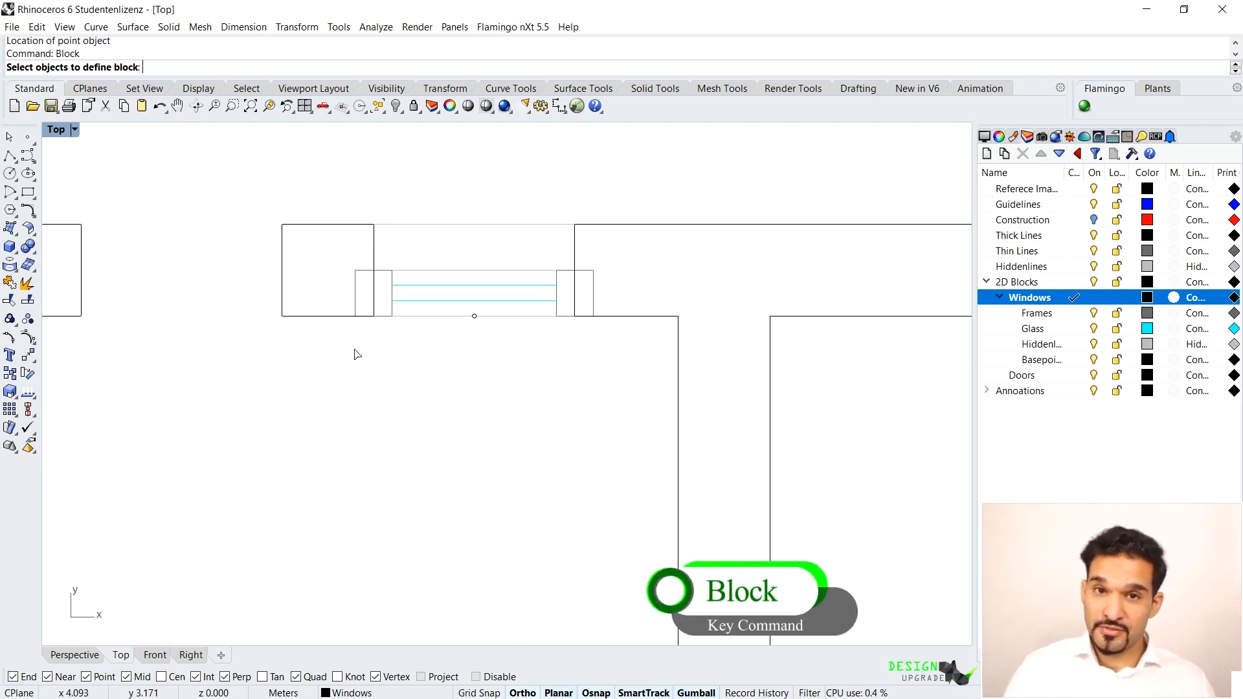
pyautogui.moveTo(325, 179)
pyautogui.mouseDown()
pyautogui.moveTo(610, 383)
pyautogui.moveTo(639, 387)
pyautogui.mouseUp()
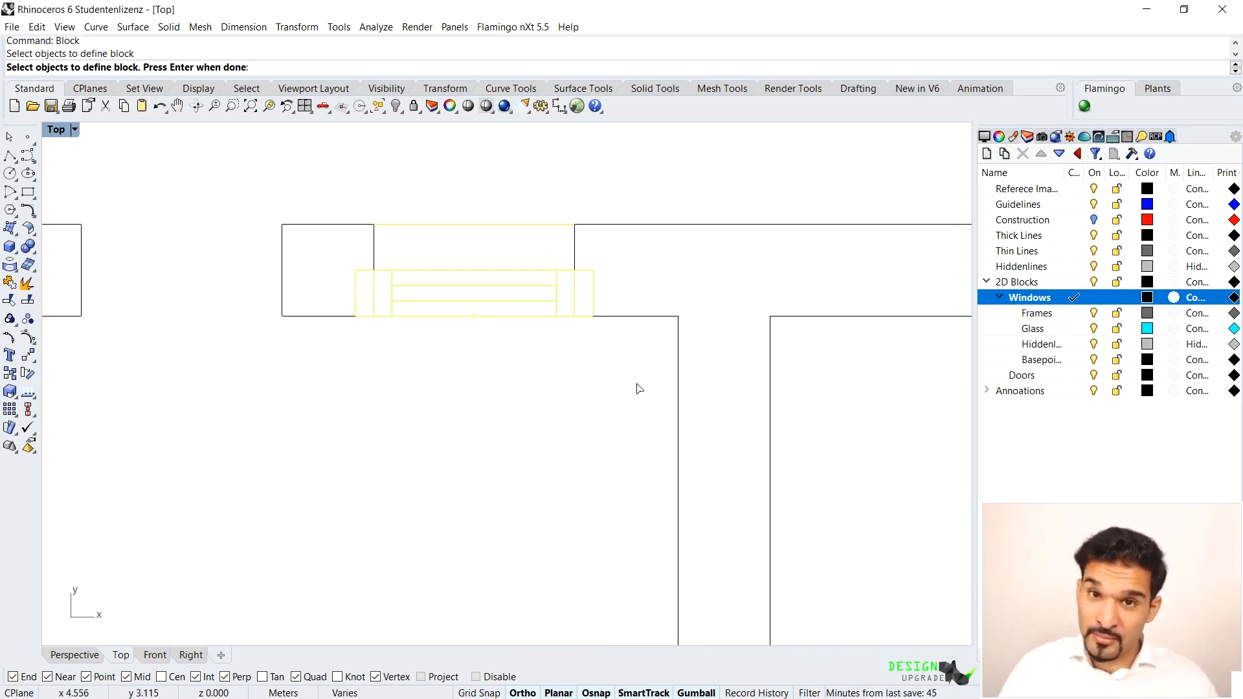
pyautogui.press('Return')
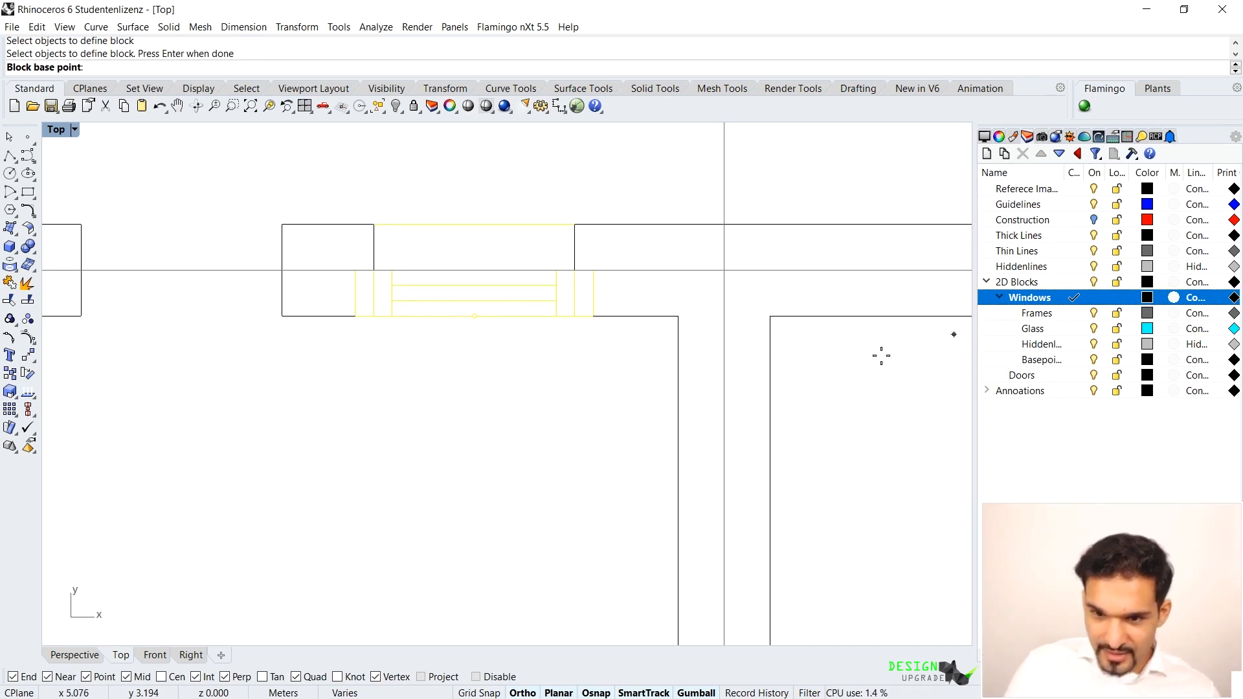
pyautogui.click(470, 317)
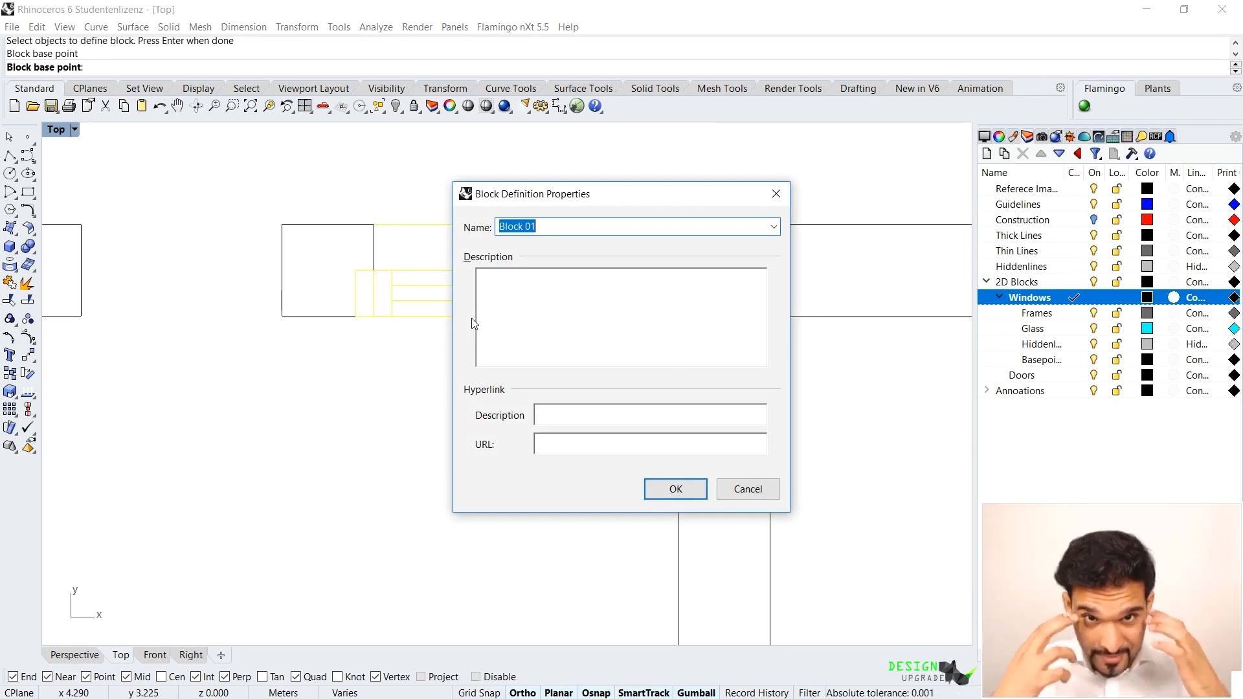
# Step: Name the block 2D_Small Window_Floorplan, add the description "Basepoint drawn as point for reference" and create it
pyautogui.write('2D_Small Wind')
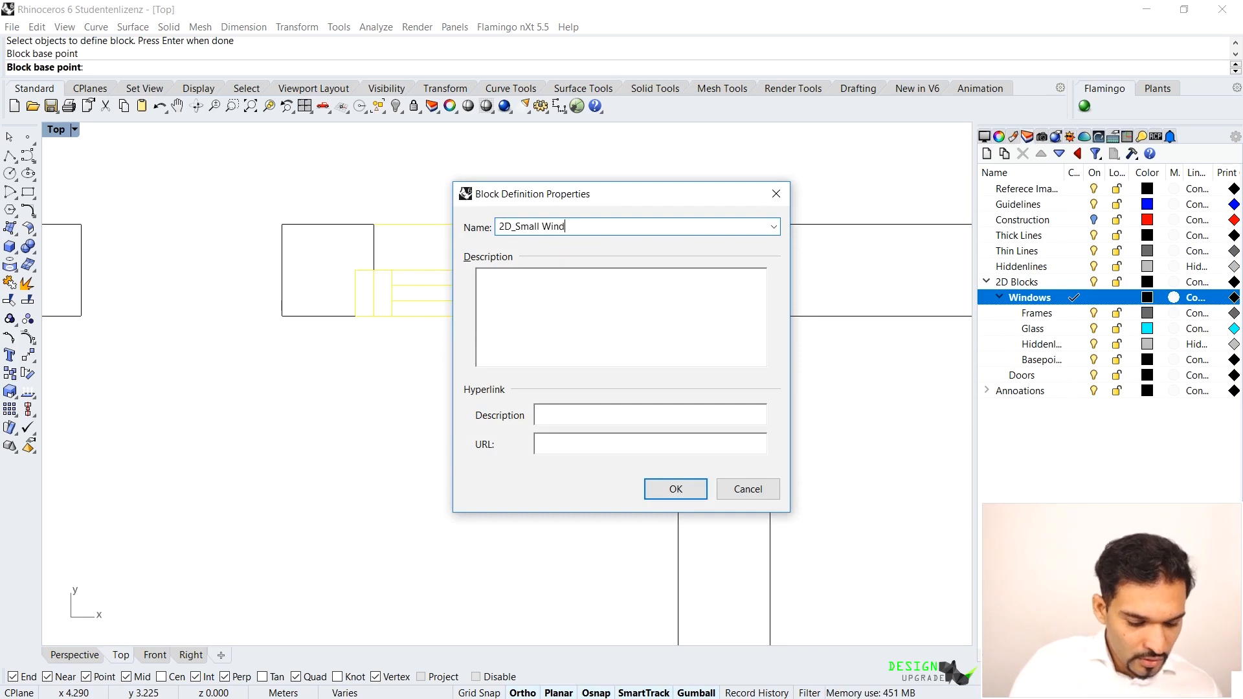
pyautogui.write('ow ')
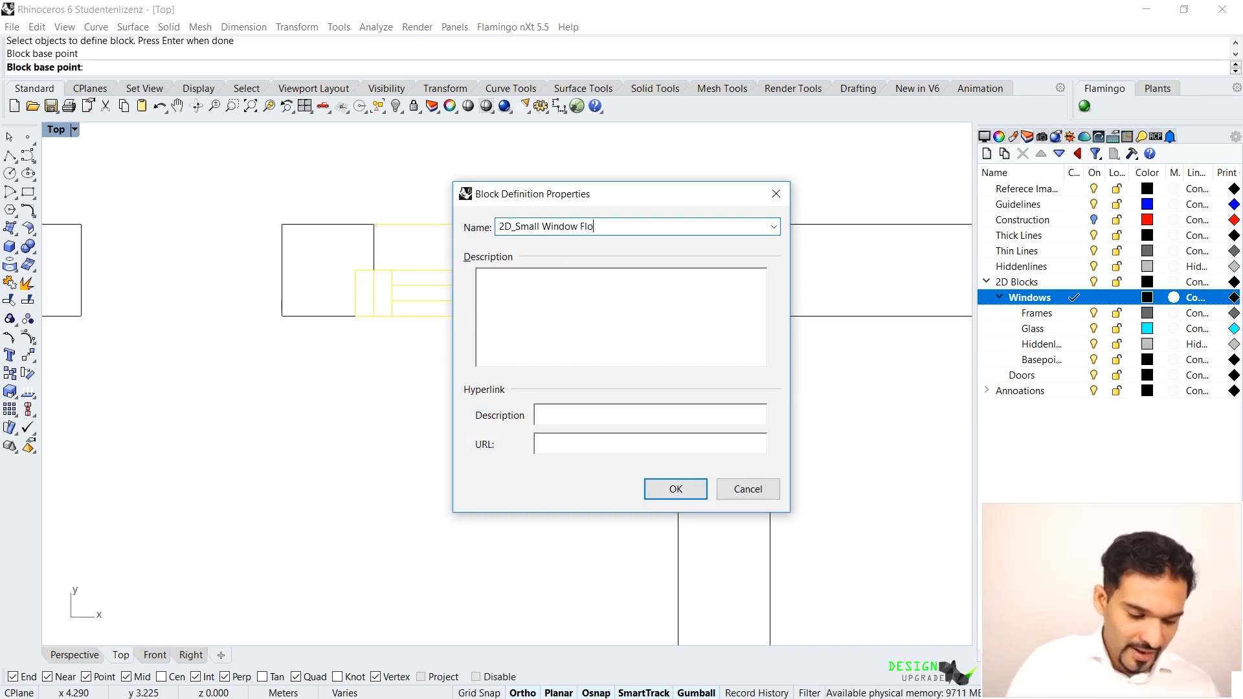
pyautogui.write('Floorplan')
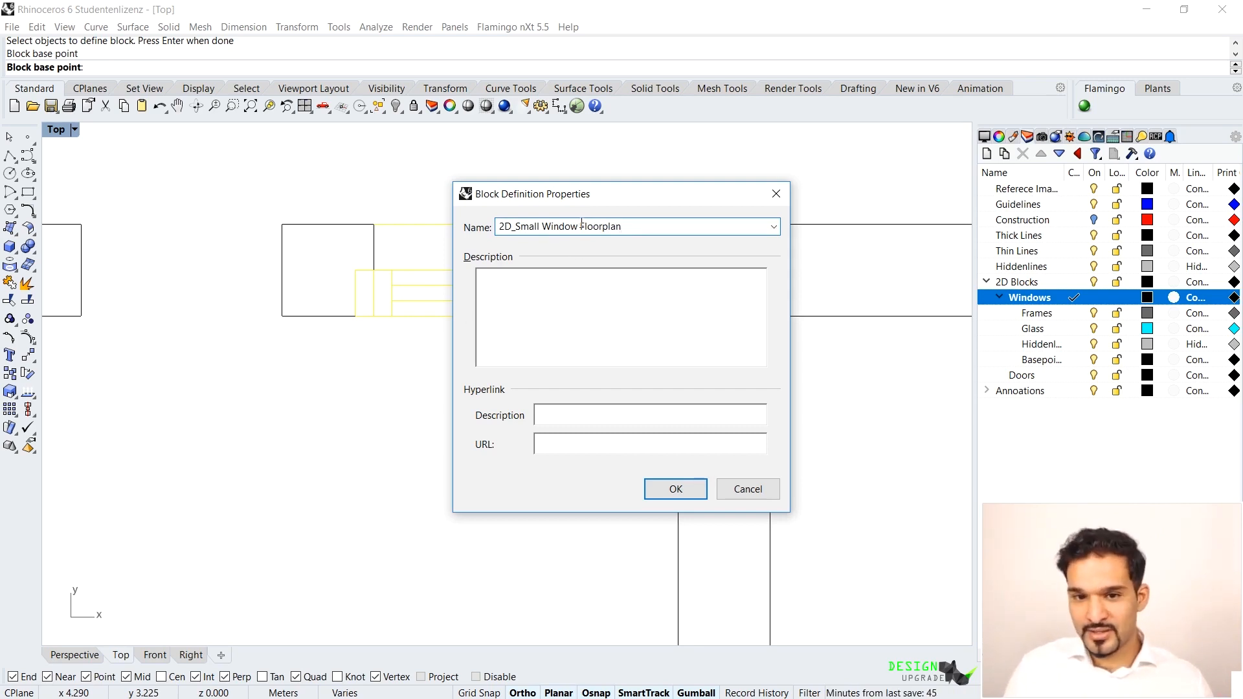
pyautogui.hotkey('ctrl', 'Left')
pyautogui.press('BackSpace')
pyautogui.write('_')
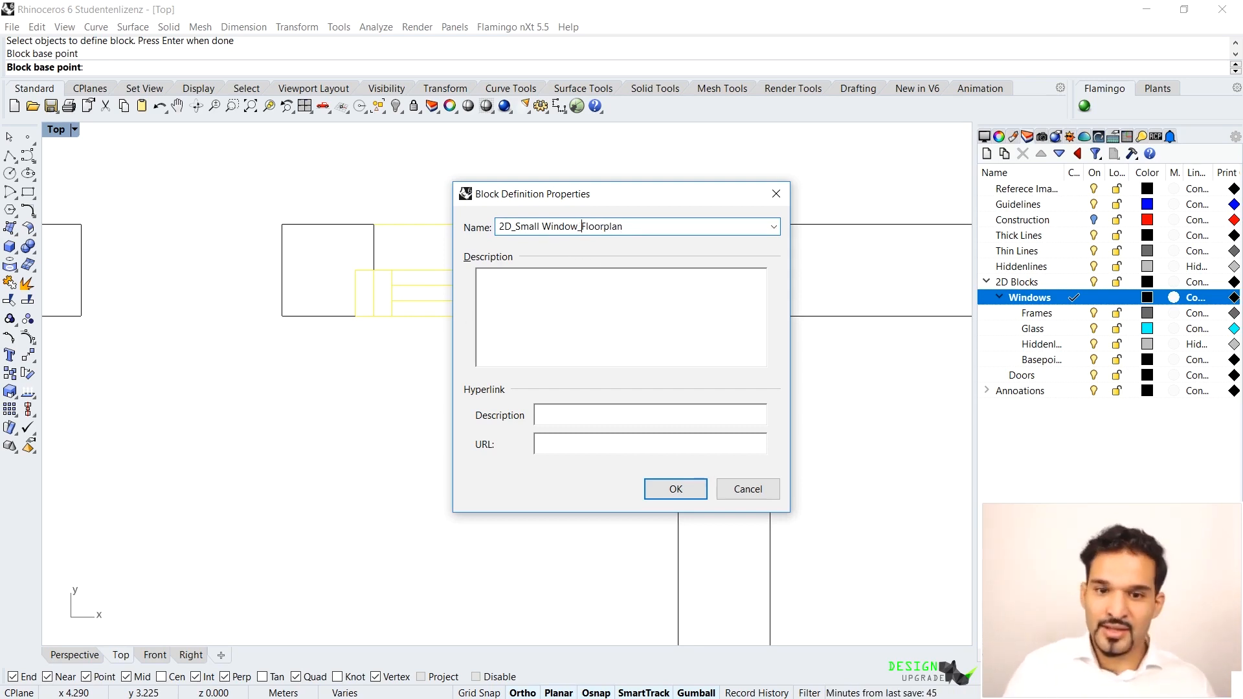
pyautogui.click(600, 312)
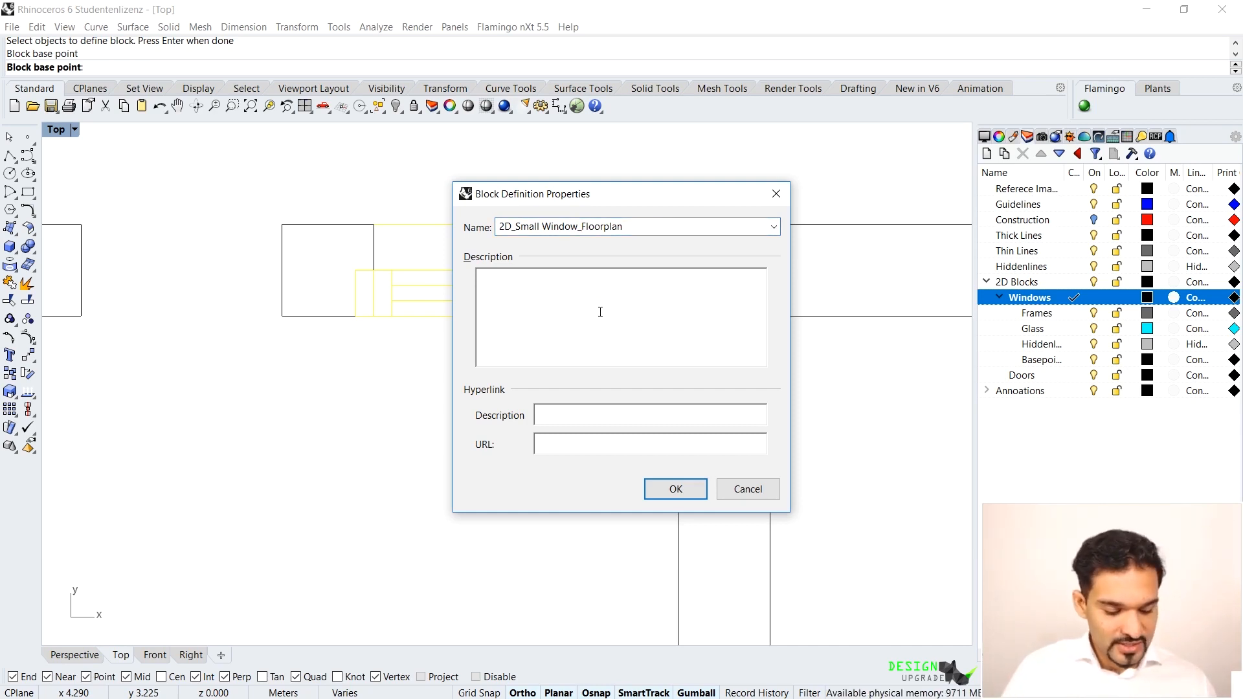
pyautogui.write('Basepoint drawn ')
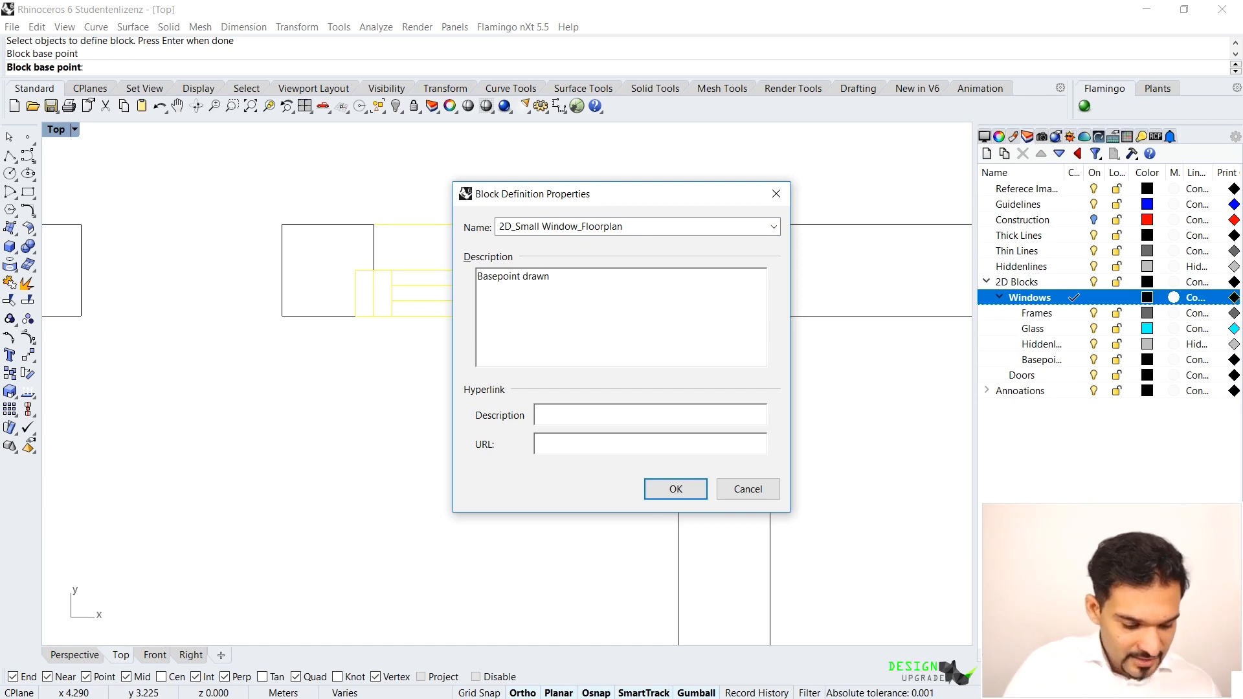
pyautogui.write('as poi')
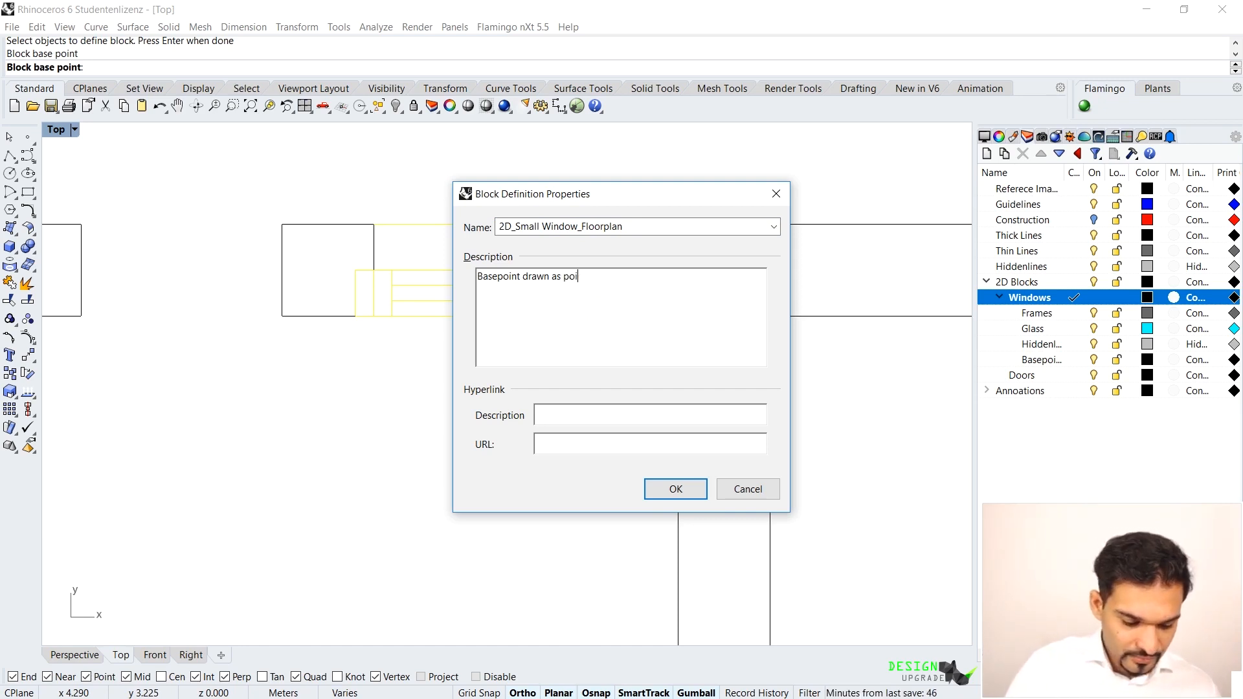
pyautogui.write('nt for reference')
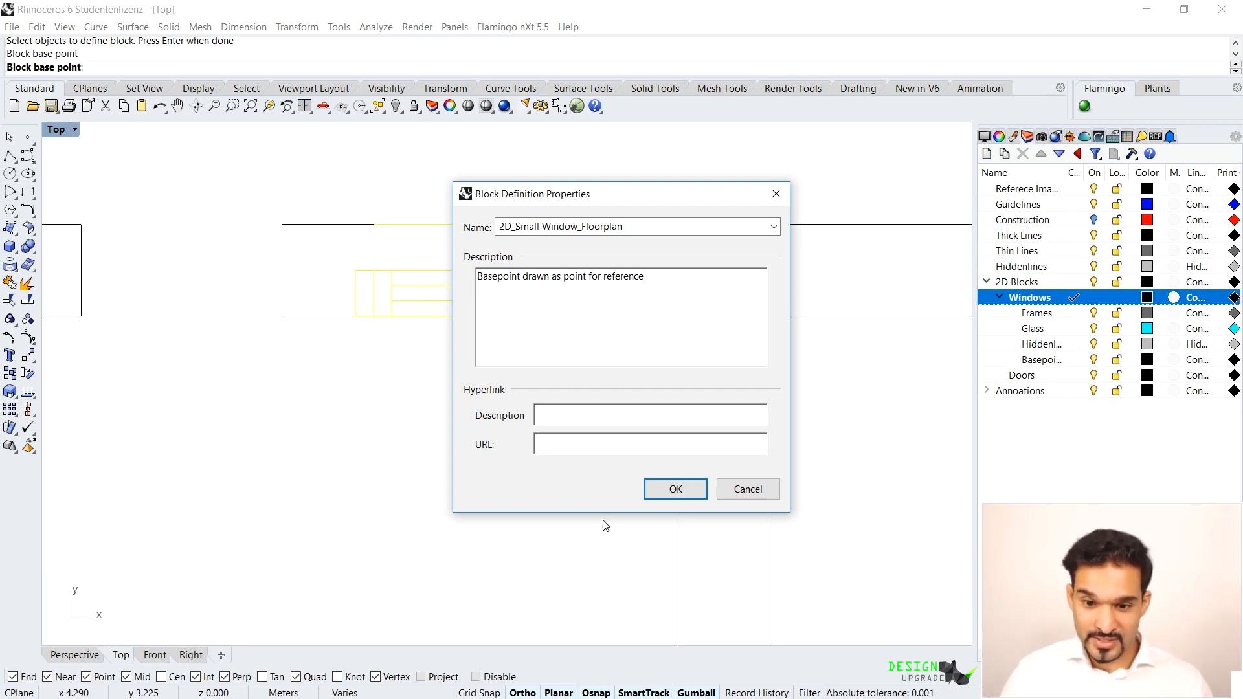
pyautogui.click(669, 495)
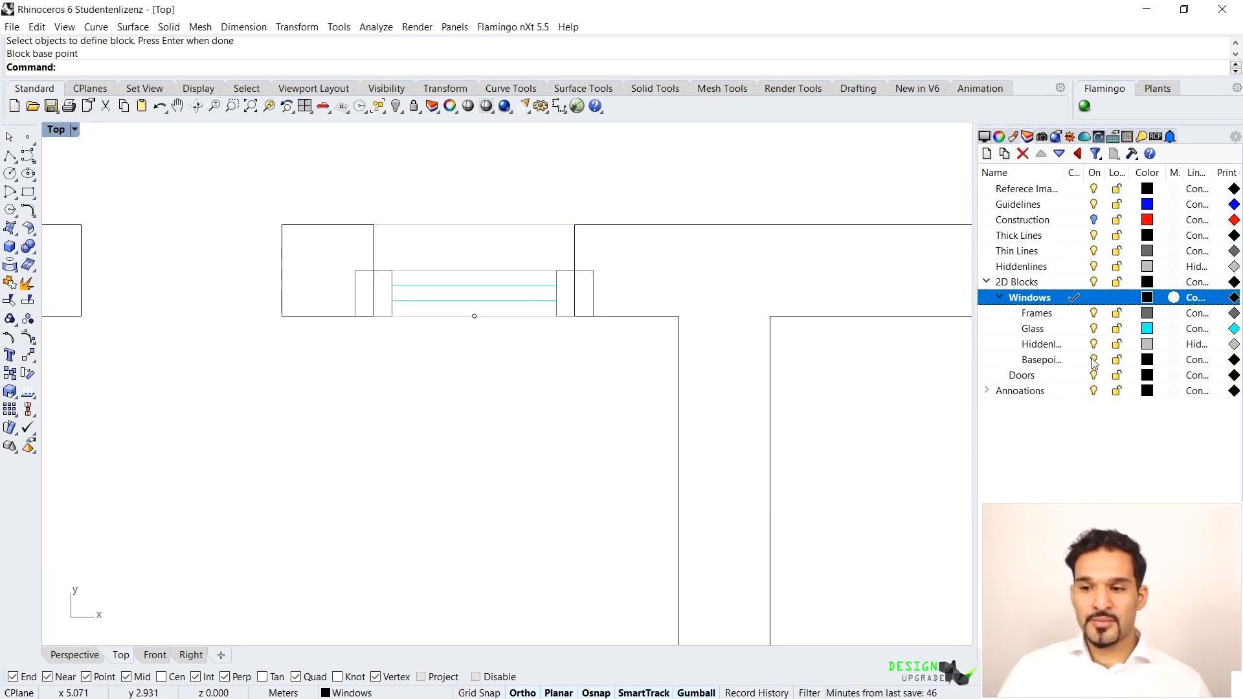
# Step: Copy the window block from its opening's lower corner into the adjacent opening and the two openings at the far end of the upper wall
pyautogui.click(422, 270)
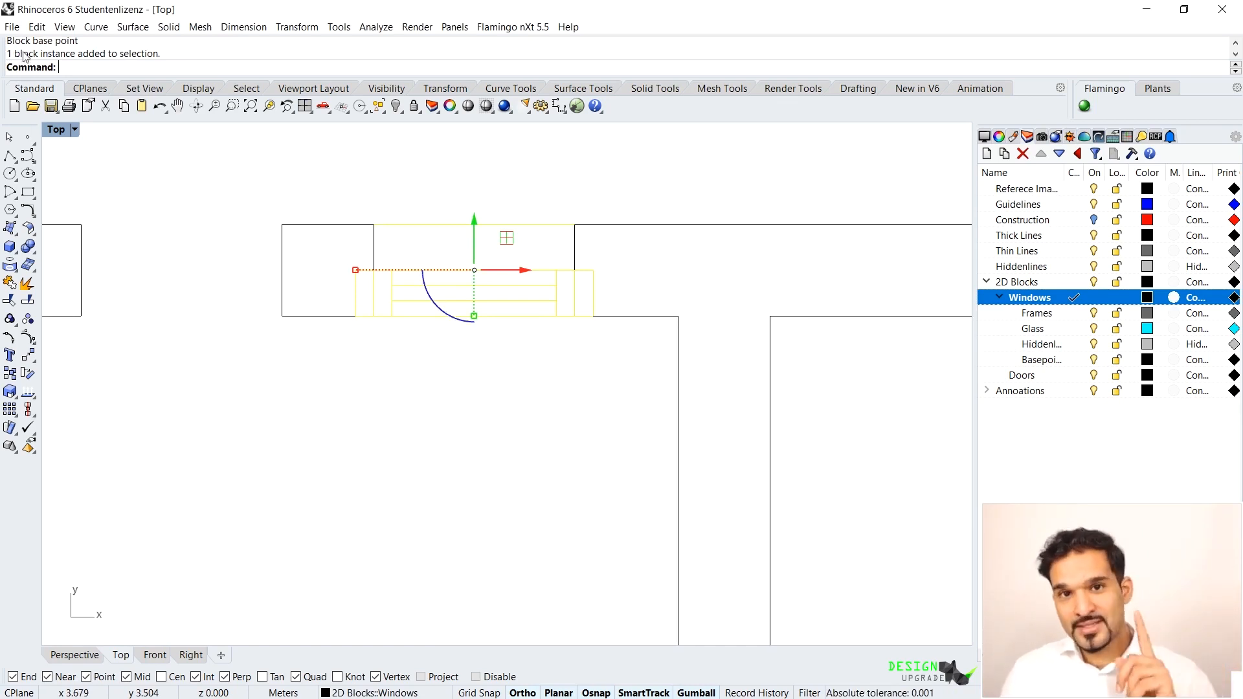
pyautogui.click(522, 484)
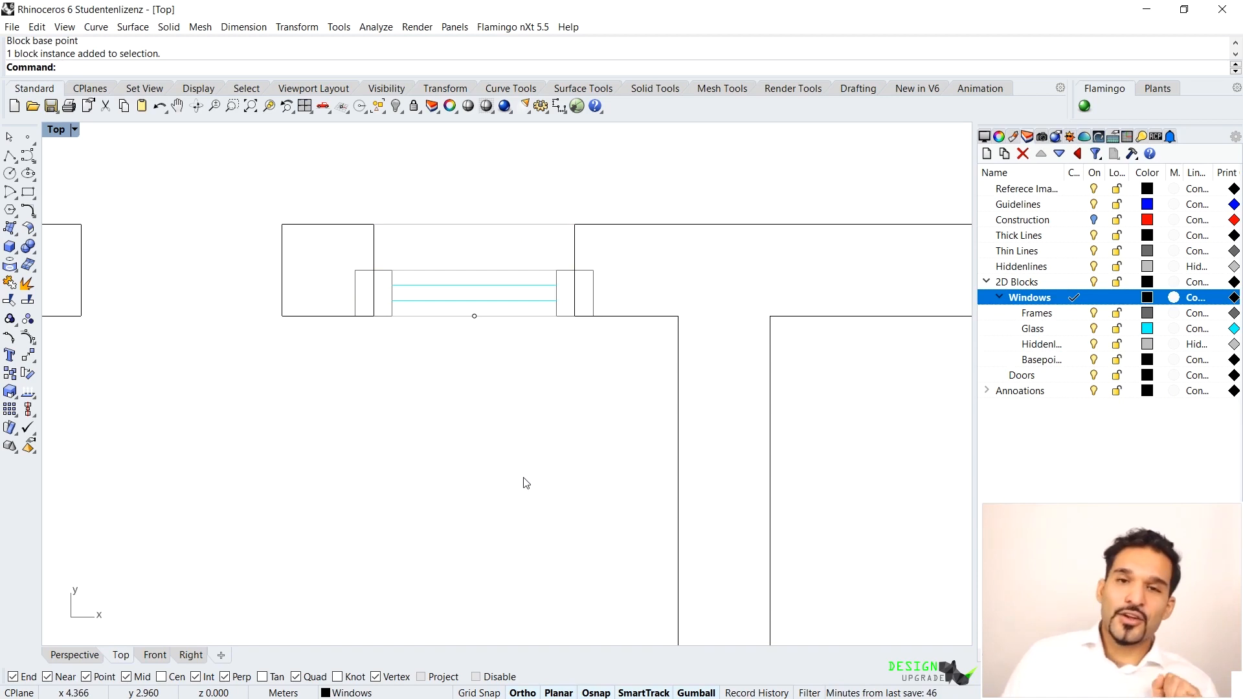
pyautogui.scroll(-3, 563, 401)
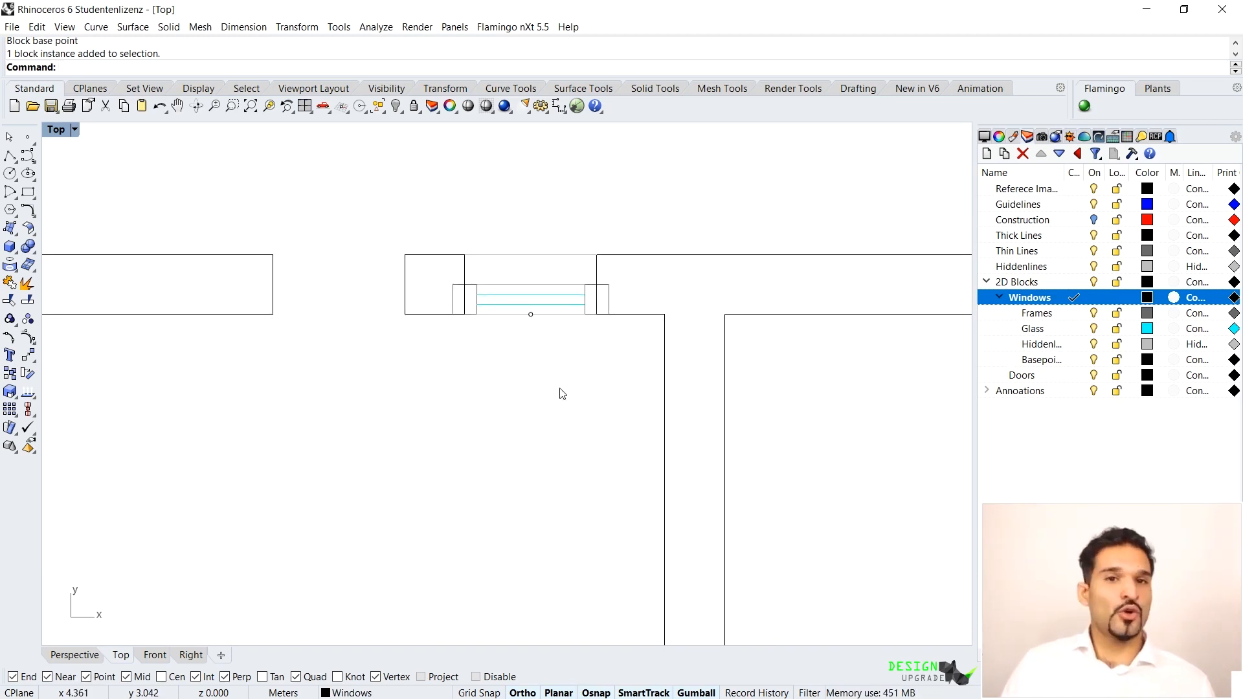
pyautogui.click(551, 302)
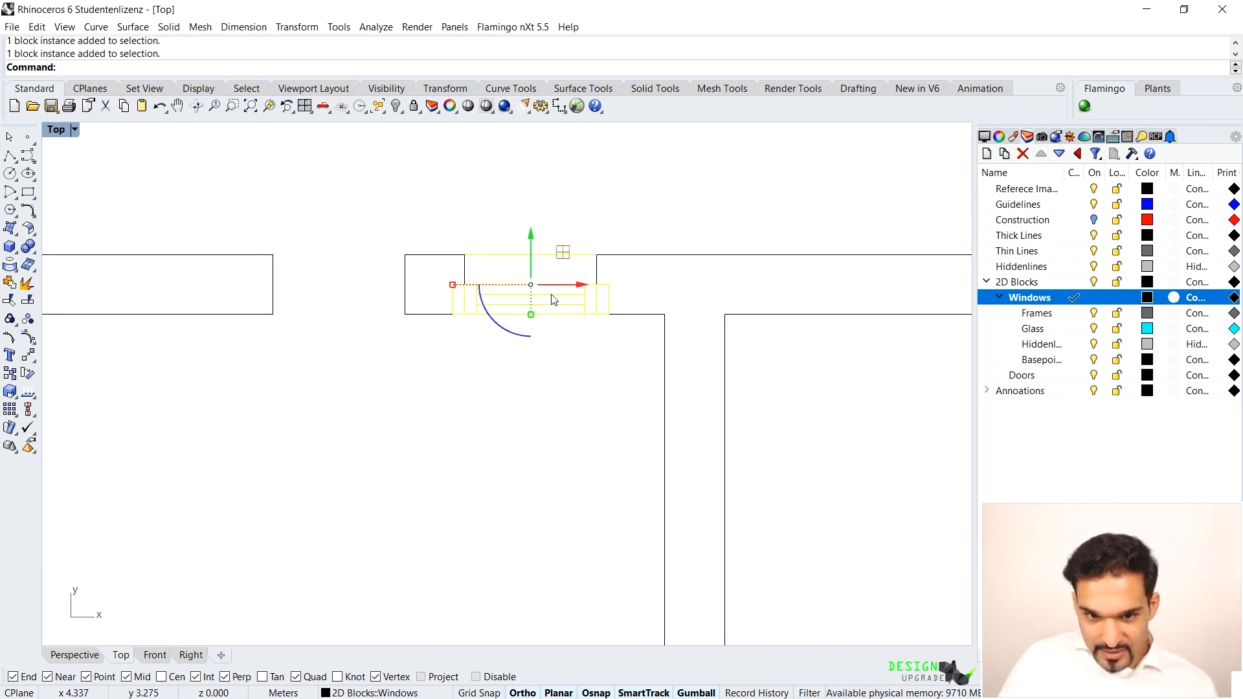
pyautogui.write('Copy')
pyautogui.press('Return')
pyautogui.click(465, 314)
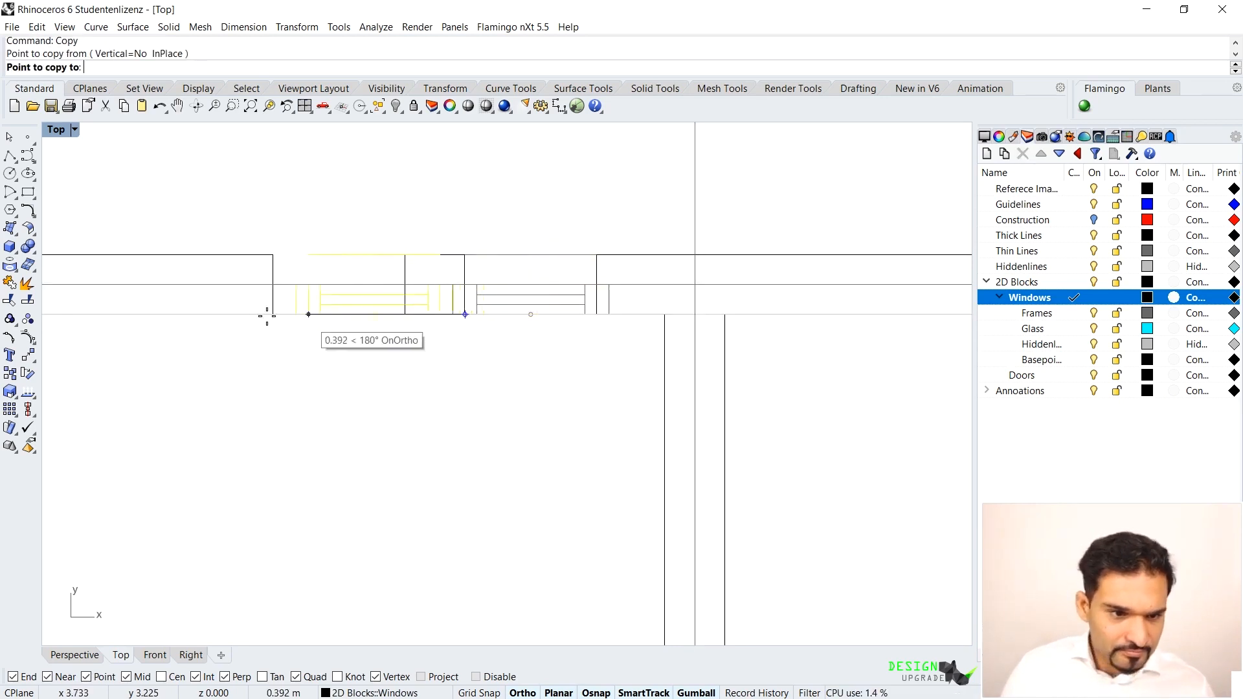
pyautogui.click(277, 314)
pyautogui.scroll(-5, 224, 314)
pyautogui.scroll(4, 421, 343)
pyautogui.click(550, 335)
pyautogui.click(744, 340)
pyautogui.scroll(-3, 721, 305)
pyautogui.press('Return')
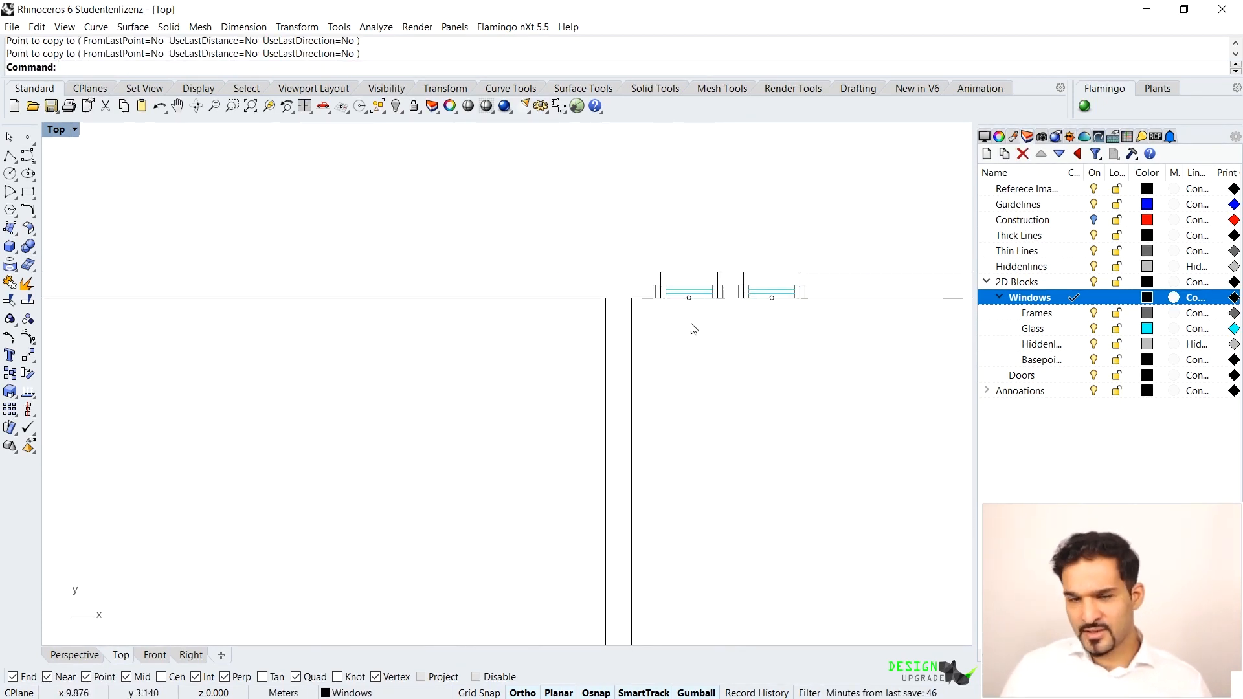
# Step: Open the original small window block, nearest the vertical inner wall, for in-place editing
pyautogui.moveTo(378, 318); pyautogui.dragTo(674, 302, button='right')
pyautogui.scroll(-8, 674, 302)
pyautogui.scroll(6, 311, 286)
pyautogui.scroll(5, 433, 314)
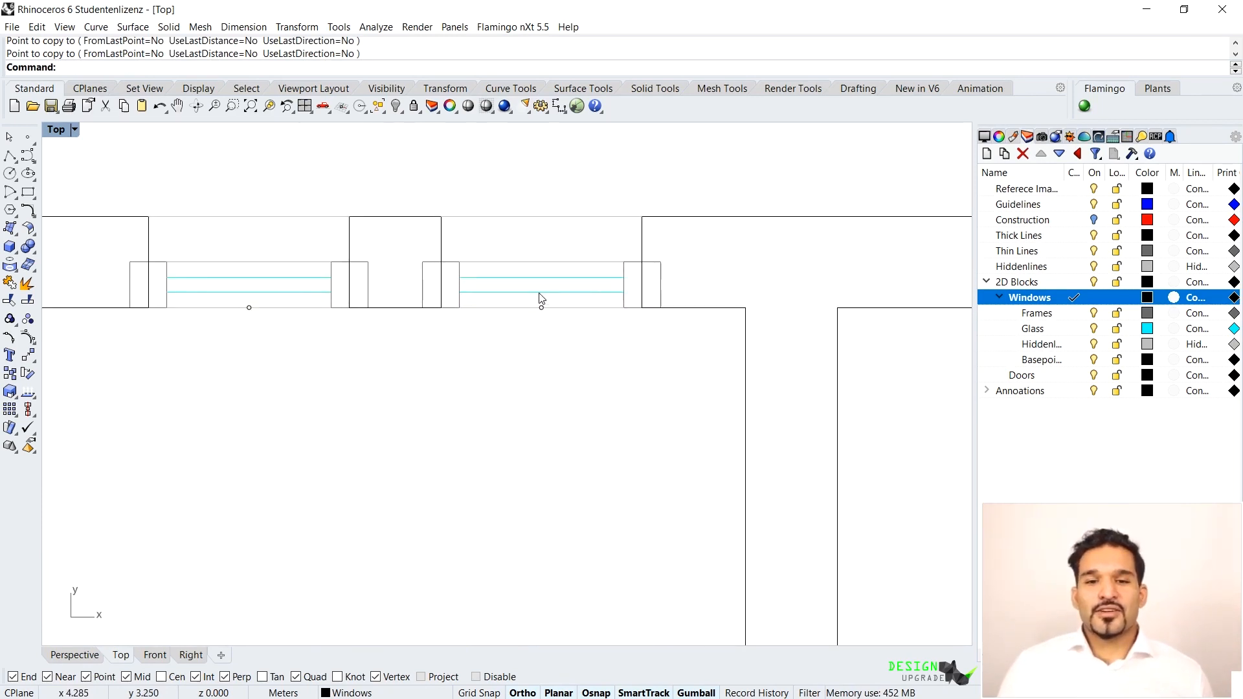
pyautogui.scroll(3, 544, 297)
pyautogui.scroll(-4, 546, 294)
pyautogui.moveTo(542, 257); pyautogui.dragTo(513, 245, button='right')
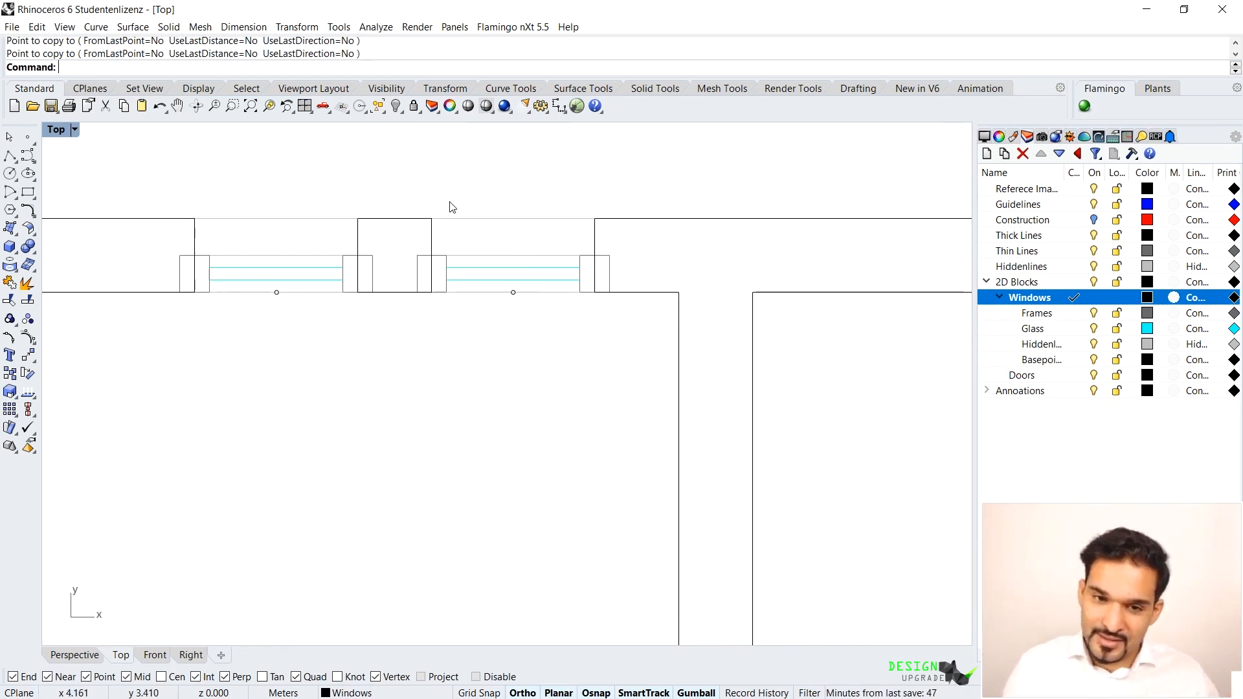
pyautogui.doubleClick(473, 261)
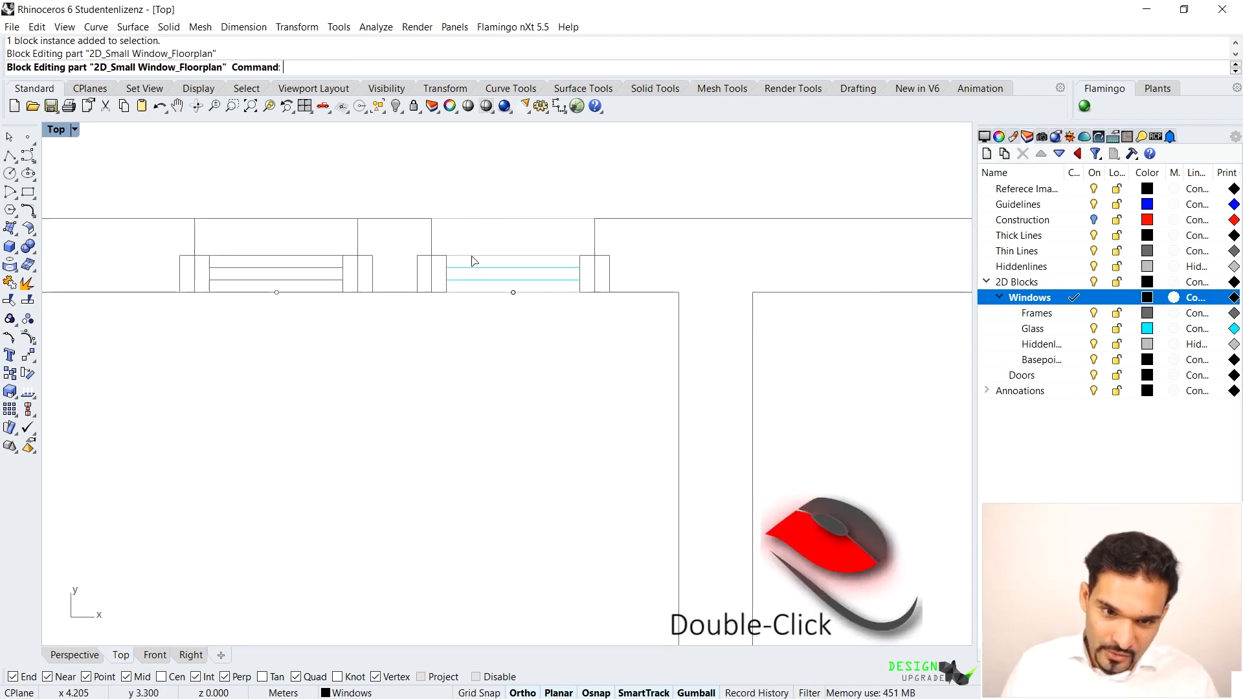
# Step: Move the block's two glass lines 0.2 m upward in the plan and finish the block edit
pyautogui.moveTo(467, 262); pyautogui.dragTo(457, 283)
pyautogui.moveTo(513, 230); pyautogui.dragTo(513, 158)
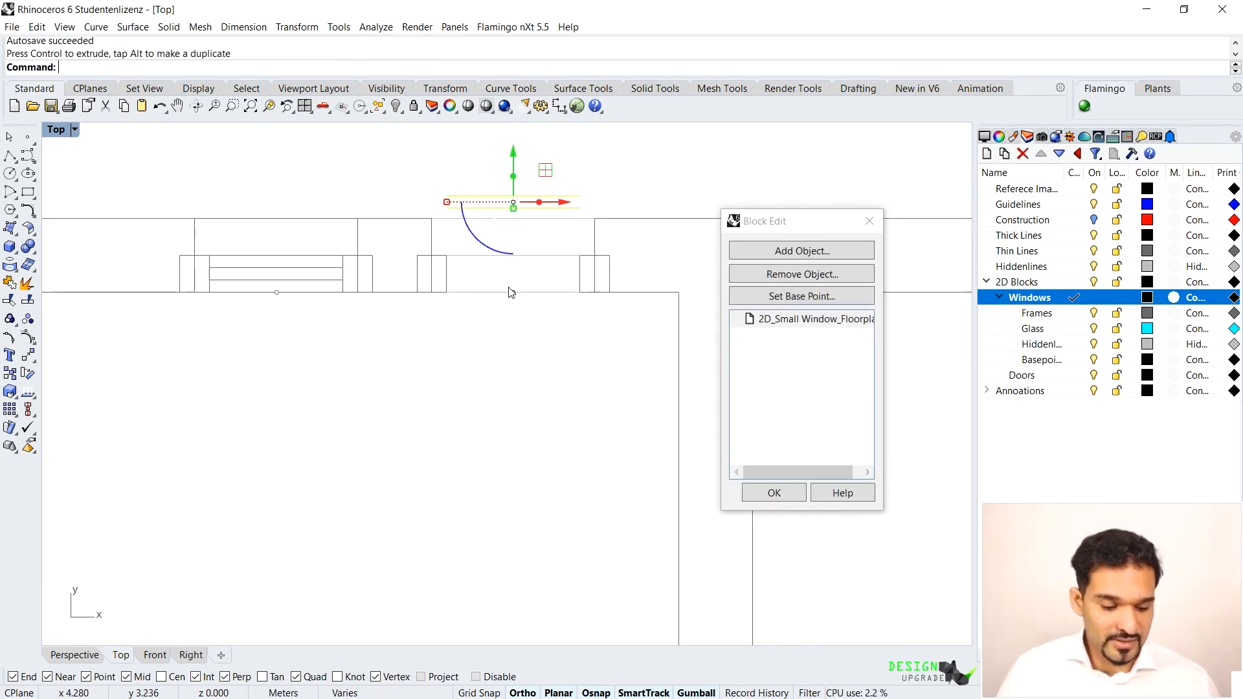
pyautogui.hotkey('ctrl', 'z')
pyautogui.click(516, 238)
pyautogui.write('.2')
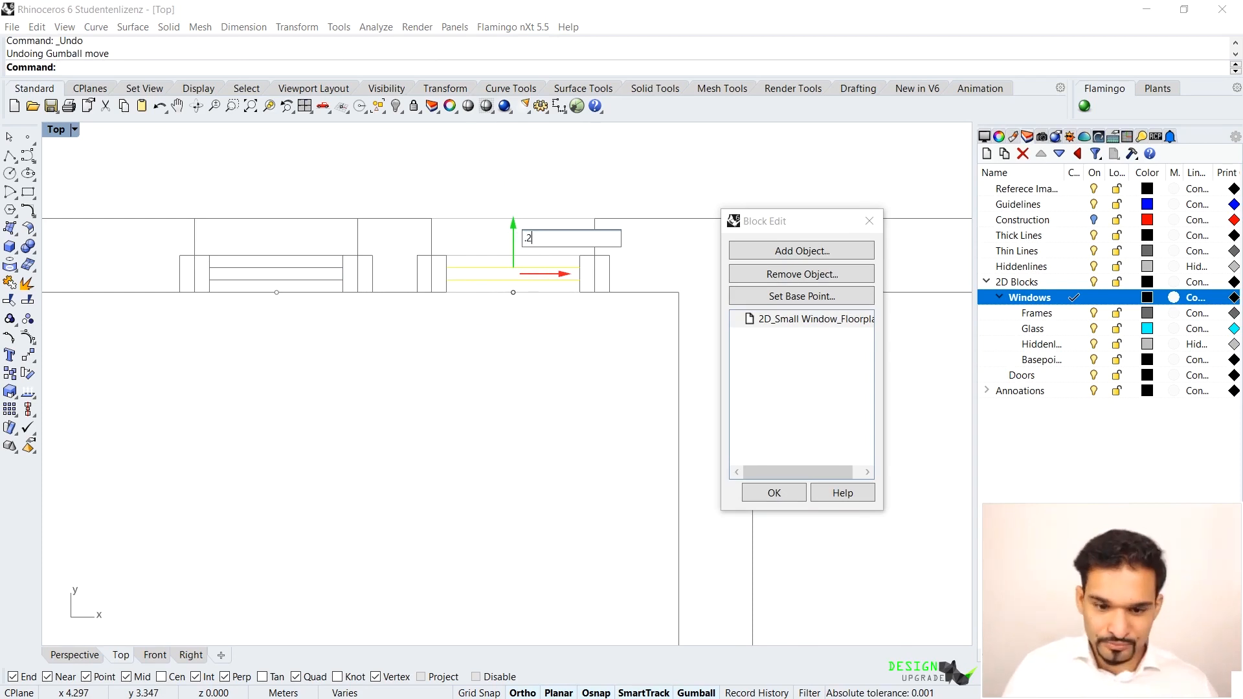
pyautogui.press('Return')
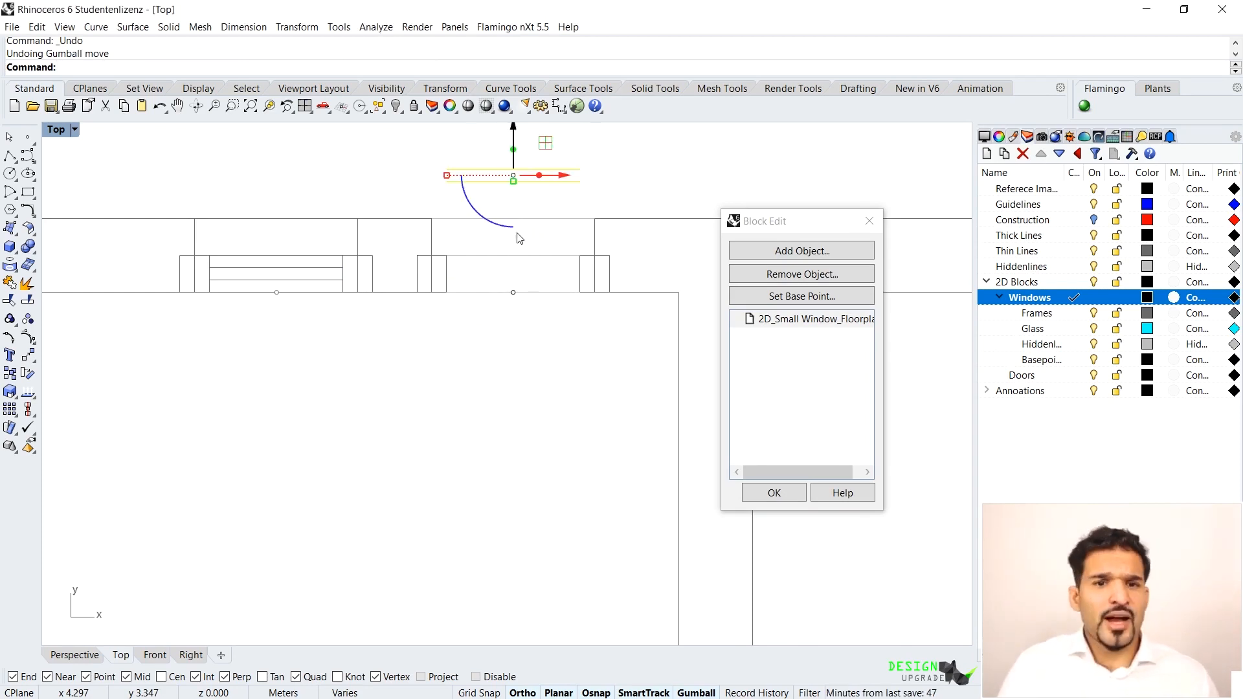
pyautogui.click(769, 495)
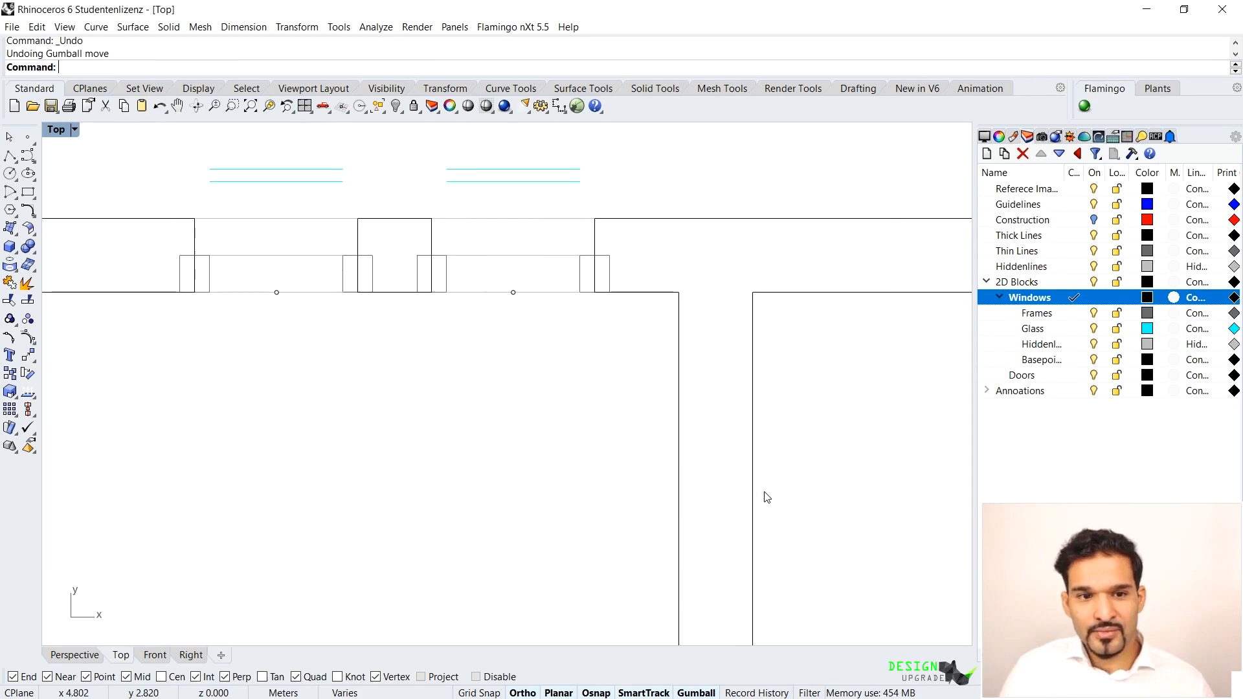
# Step: Examine the glass lines of the window block copies at both ends of the upper wall
pyautogui.scroll(-5, 400, 296)
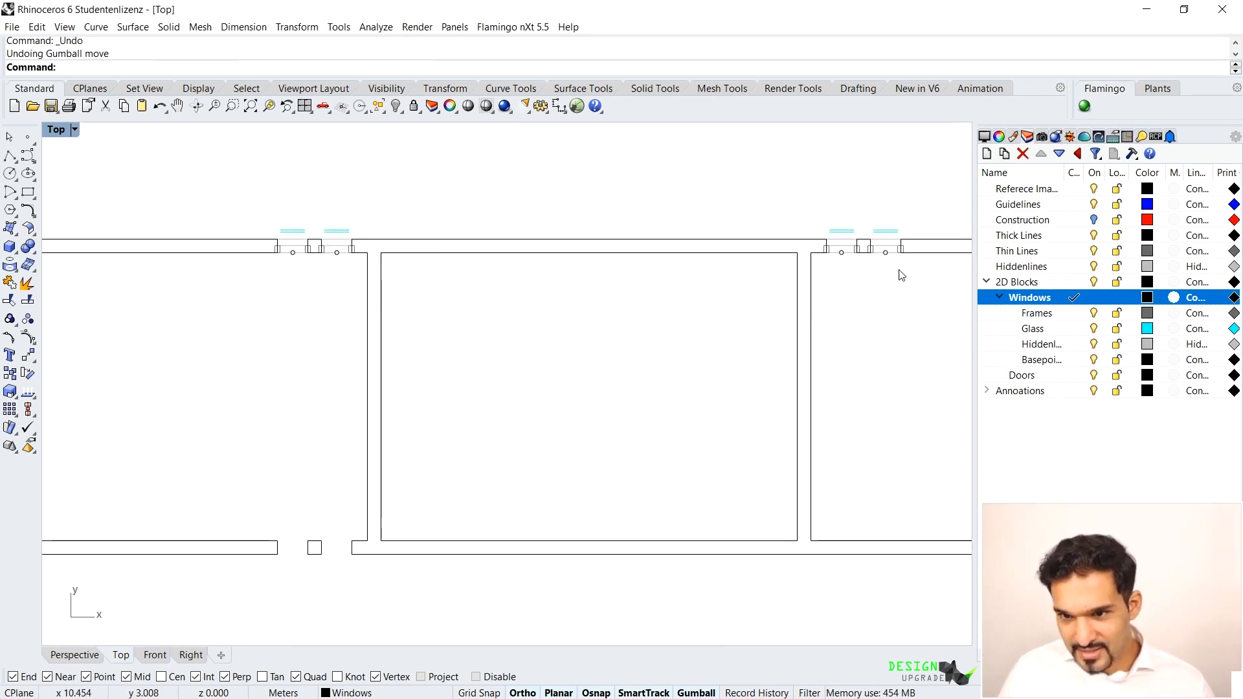
pyautogui.scroll(2, 565, 254)
pyautogui.scroll(2, 570, 254)
pyautogui.scroll(-2, 589, 252)
pyautogui.scroll(1, 586, 250)
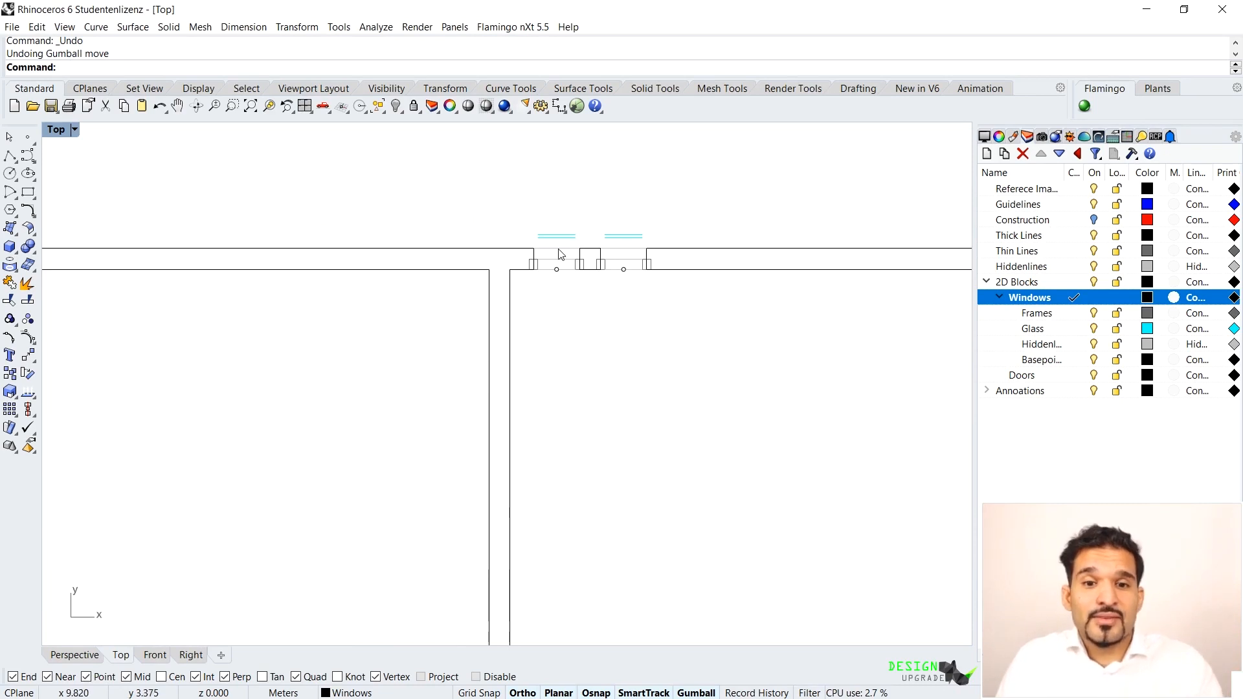
pyautogui.moveTo(343, 331); pyautogui.dragTo(616, 328, button='right')
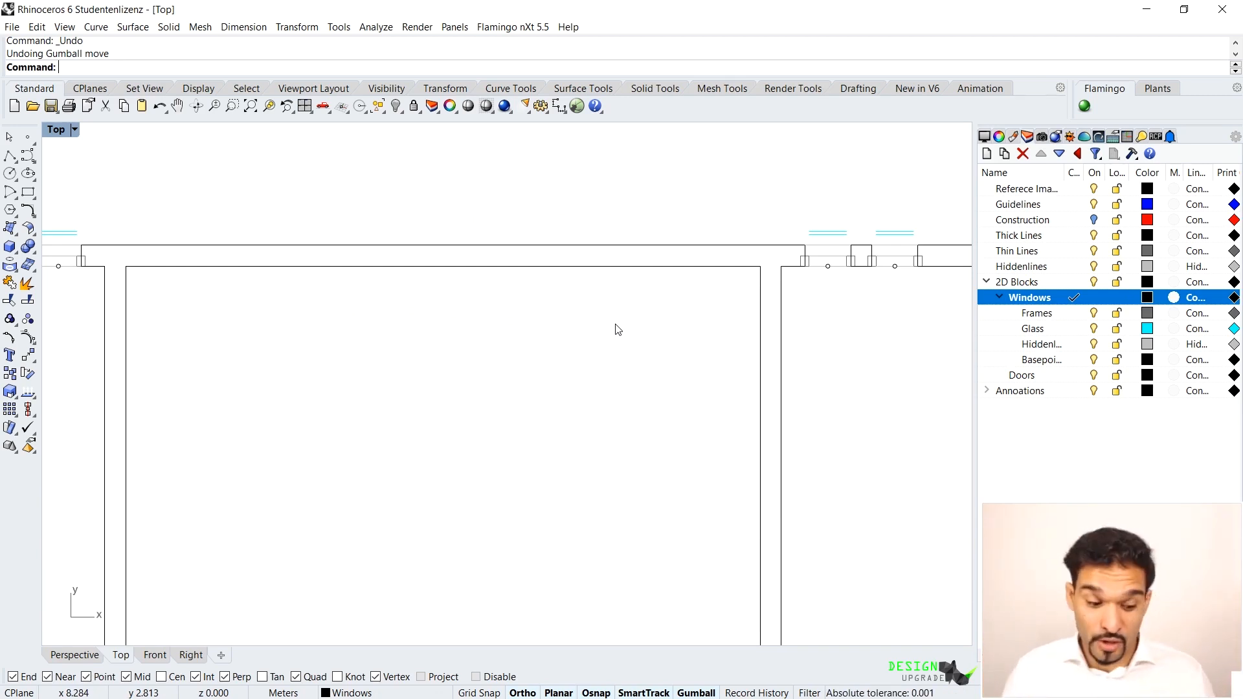
# Step: Open the small window block nearest the vertical inner wall for in-place editing
pyautogui.scroll(-6, 619, 328)
pyautogui.scroll(8, 366, 331)
pyautogui.scroll(3, 337, 226)
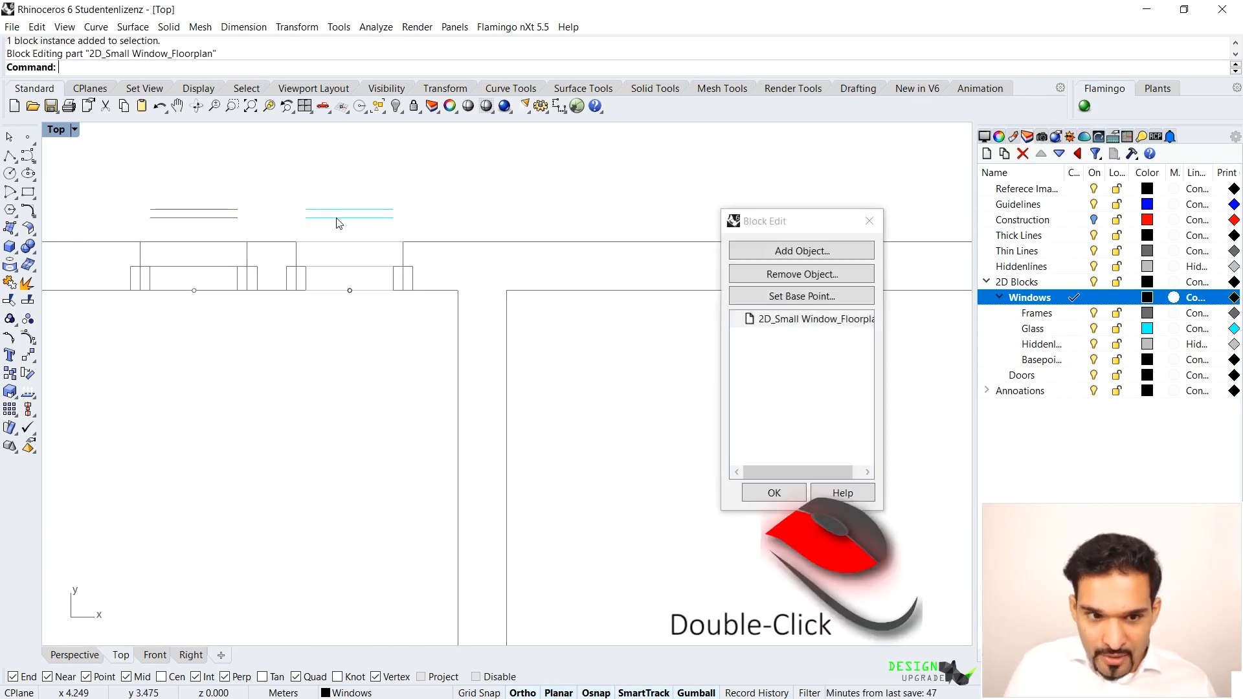
pyautogui.moveTo(777, 222); pyautogui.dragTo(628, 182)
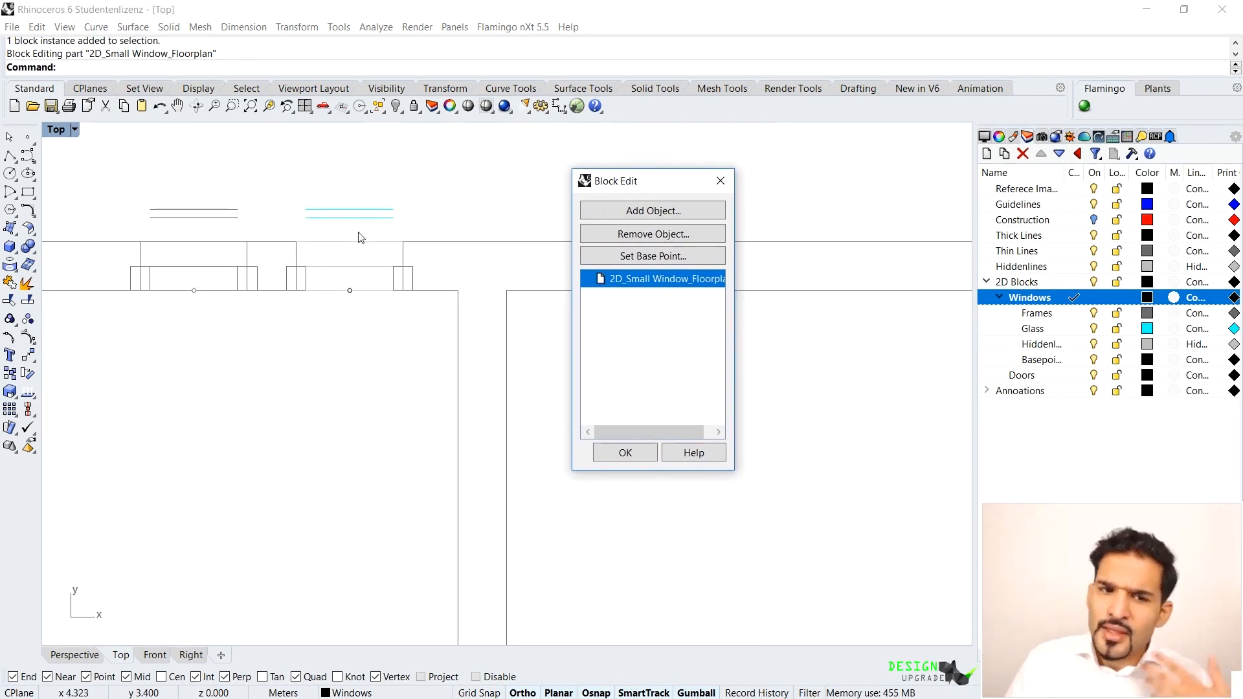
# Step: Move the block's two glass lines 0.2 m downward in the plan, back between the frames, and finish the block edit
pyautogui.scroll(6, 352, 223)
pyautogui.moveTo(391, 175); pyautogui.dragTo(360, 222)
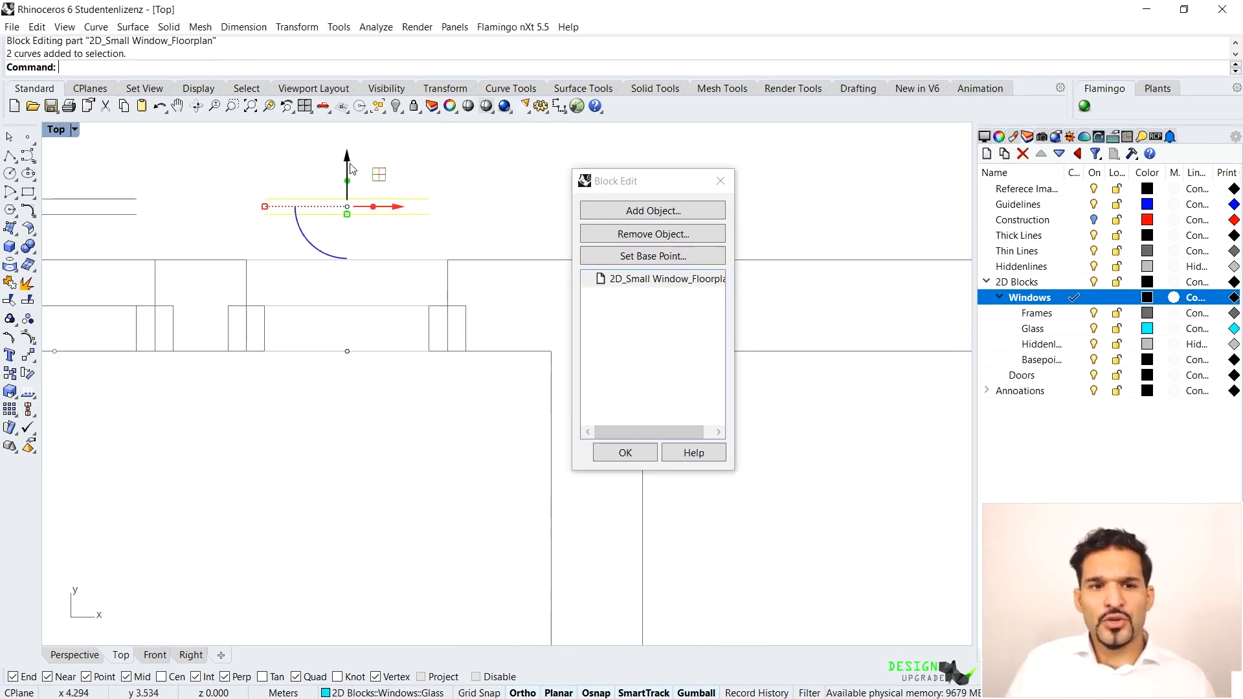
pyautogui.click(348, 165)
pyautogui.write('-.4')
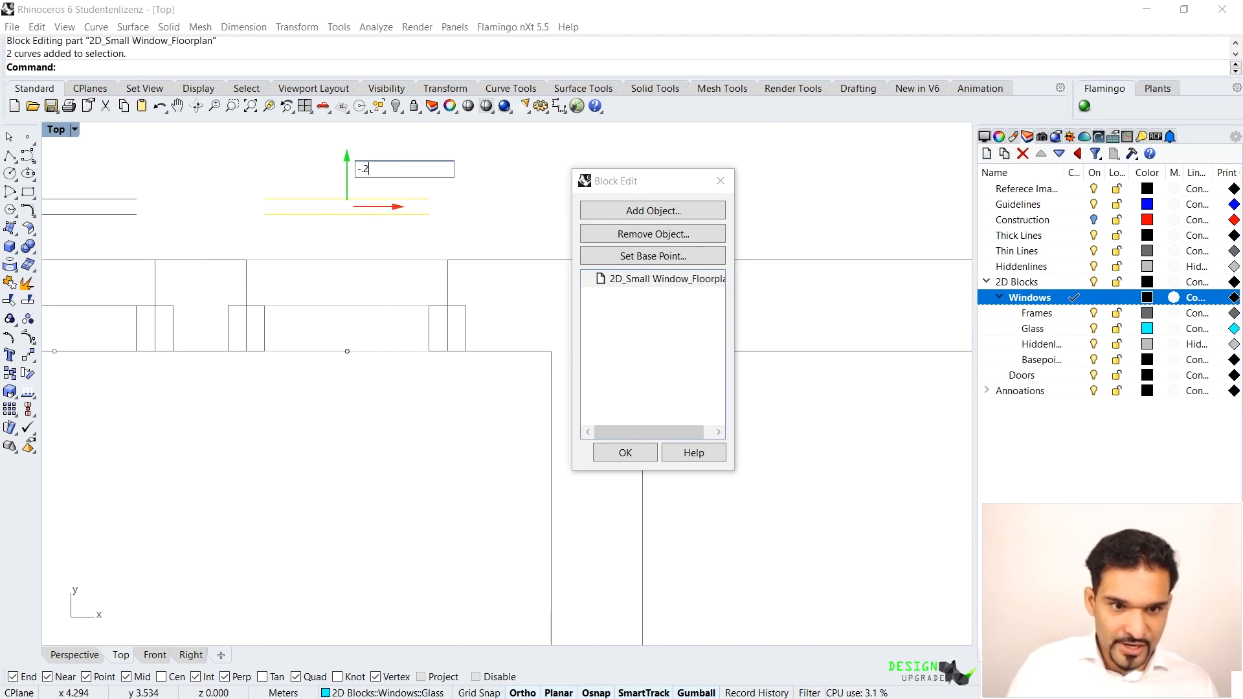
pyautogui.press('Return')
pyautogui.click(434, 282)
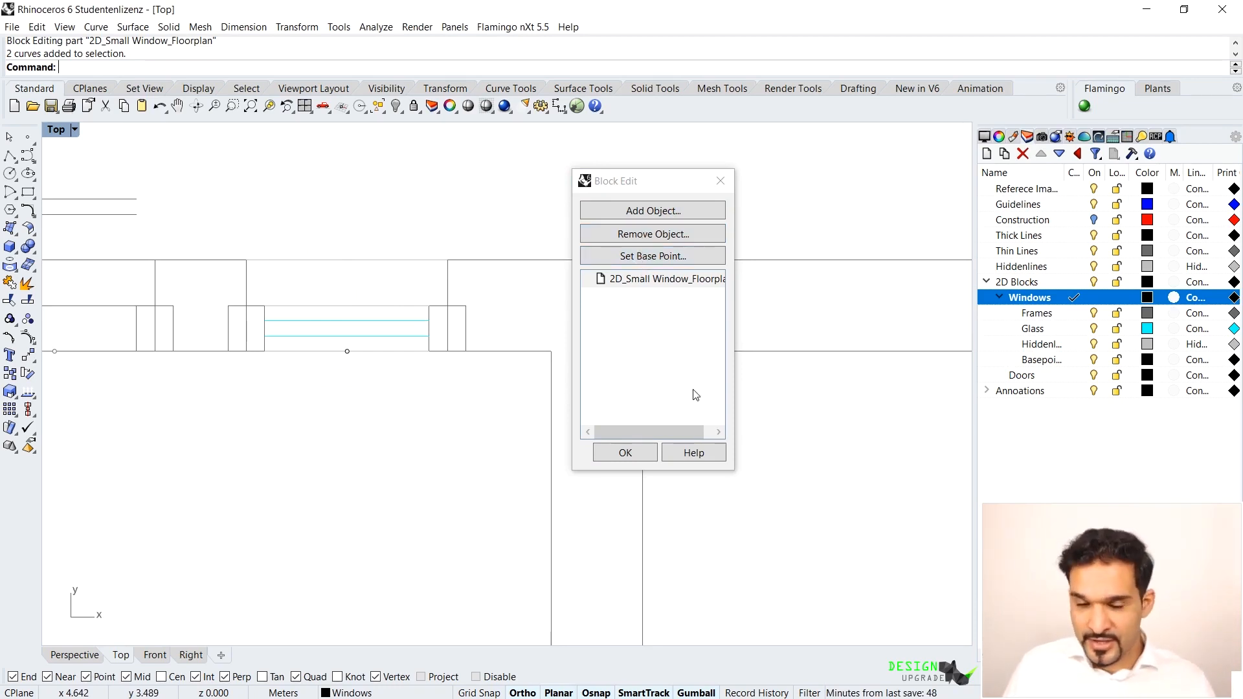
pyautogui.click(620, 458)
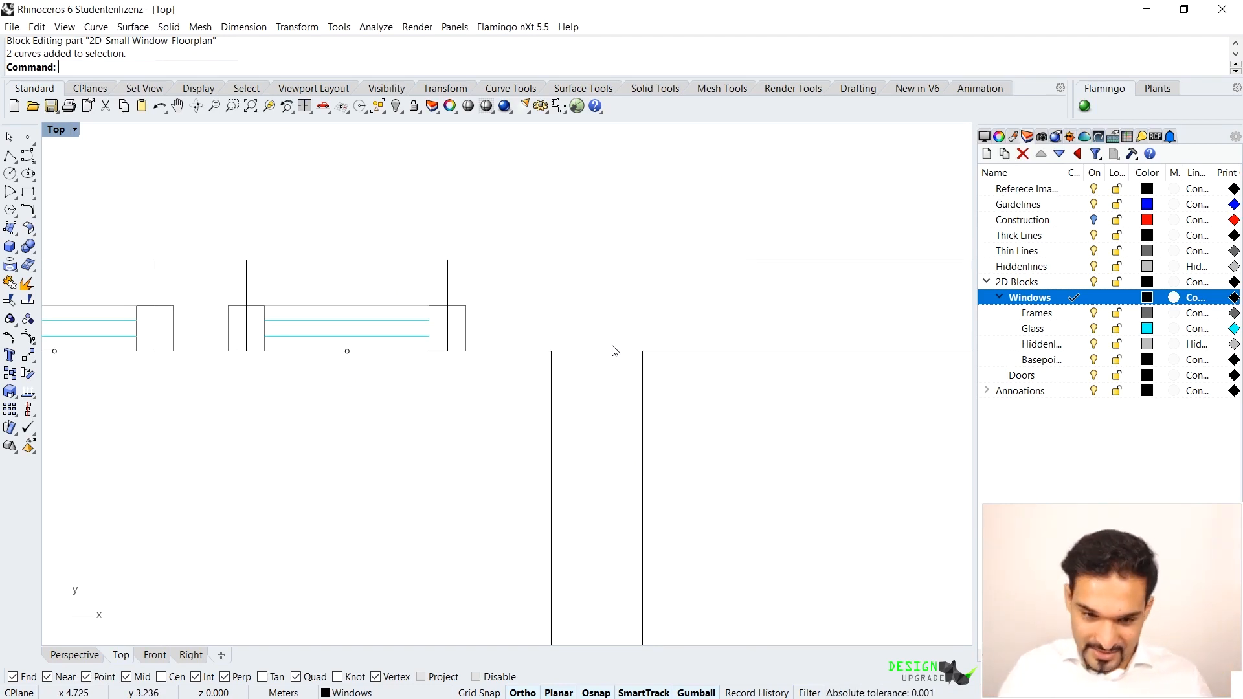
# Step: Mirror the first pair of window blocks in the upper wall across the plan's horizontal centre line into the lower wall openings
pyautogui.scroll(-6, 328, 255)
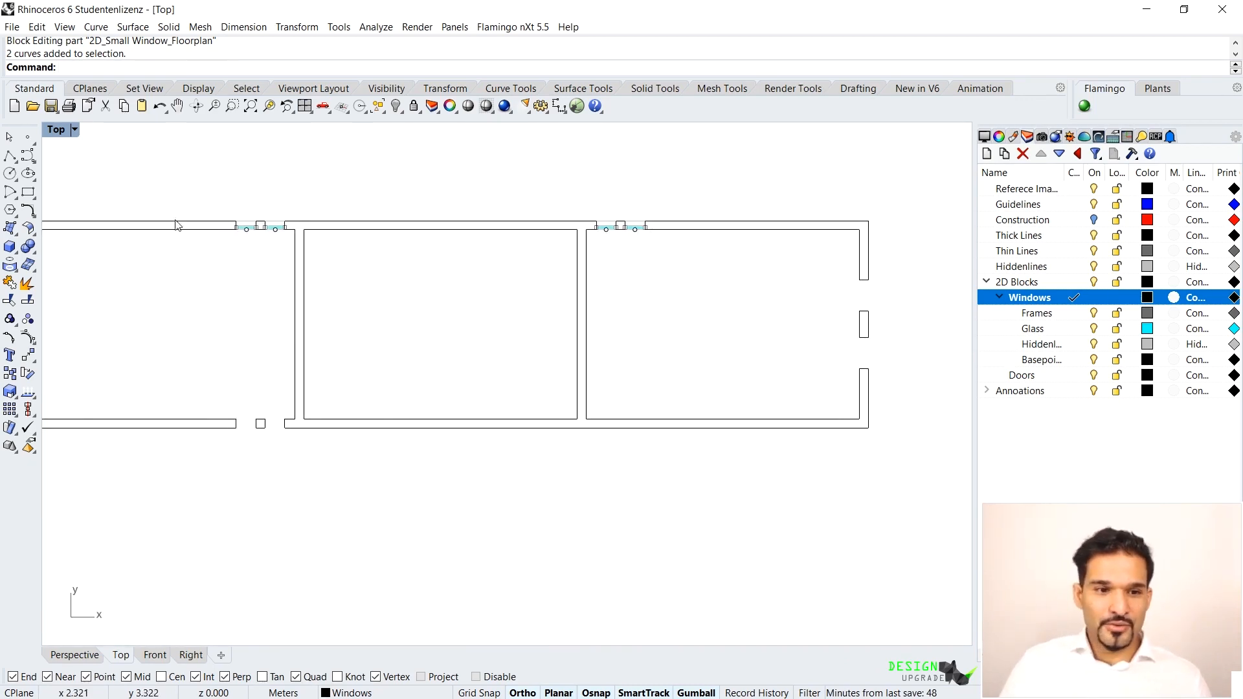
pyautogui.scroll(10, 225, 218)
pyautogui.click(277, 250)
pyautogui.keyDown('shift'); pyautogui.click(361, 252); pyautogui.keyUp('shift')
pyautogui.write('Mirror')
pyautogui.press('Return')
pyautogui.scroll(-5, 361, 257)
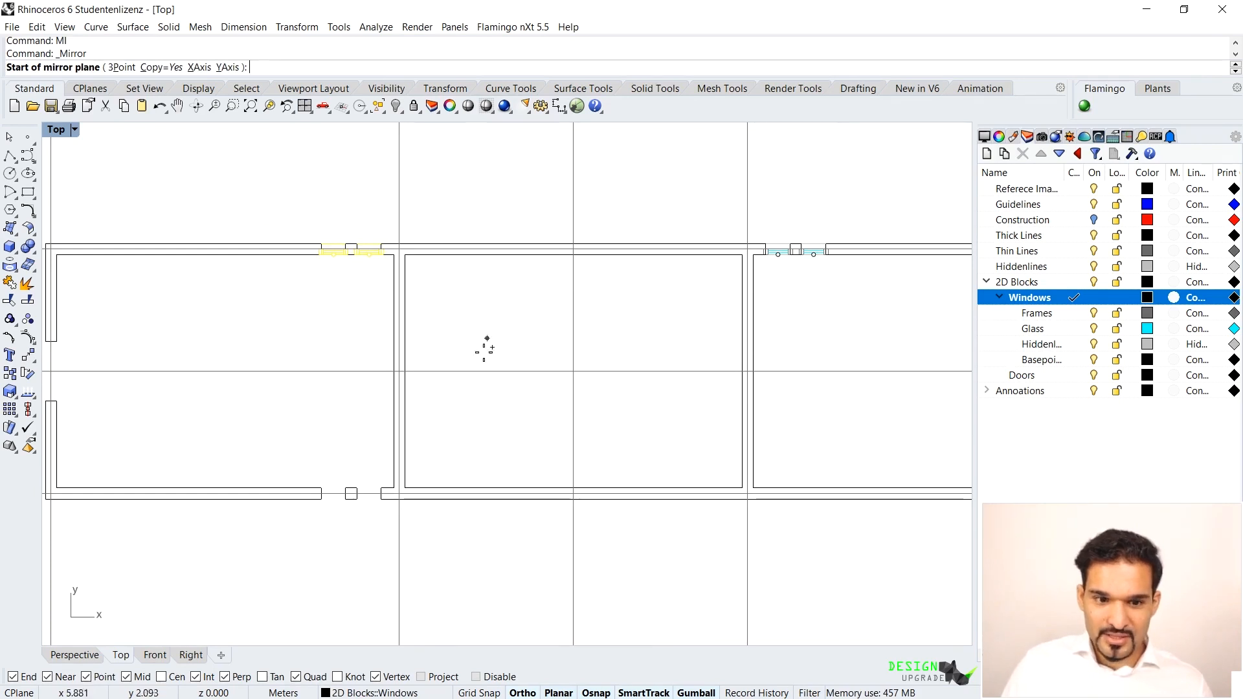
pyautogui.click(481, 371)
pyautogui.click(563, 389)
# Step: Examine the mirrored windows in the lower wall and the openings in the plan's far end wall
pyautogui.scroll(2, 439, 486)
pyautogui.scroll(-4, 508, 486)
pyautogui.moveTo(460, 363); pyautogui.dragTo(475, 270, button='right')
pyautogui.moveTo(386, 301); pyautogui.dragTo(283, 308, button='right')
pyautogui.scroll(8, 246, 303)
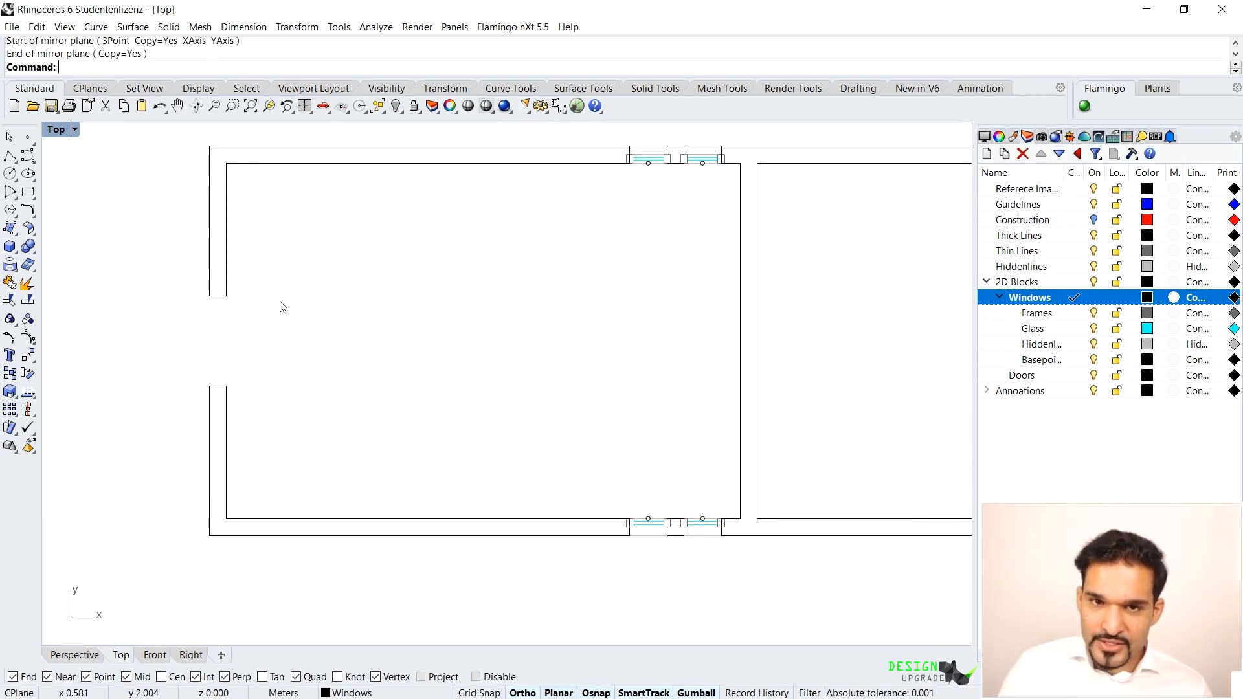
pyautogui.scroll(-8, 224, 314)
pyautogui.moveTo(740, 350); pyautogui.dragTo(407, 304, button='right')
pyautogui.scroll(5, 576, 272)
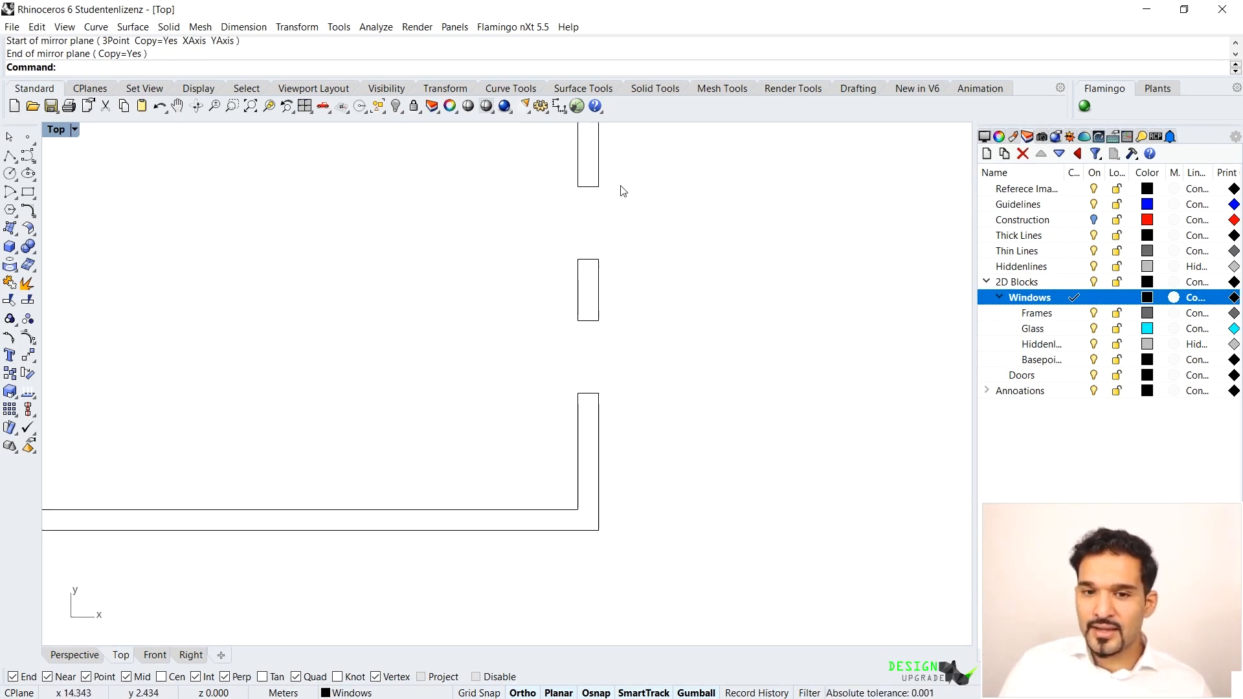
pyautogui.moveTo(588, 211); pyautogui.dragTo(620, 274, button='right')
pyautogui.scroll(-6, 632, 279)
pyautogui.scroll(2, 411, 212)
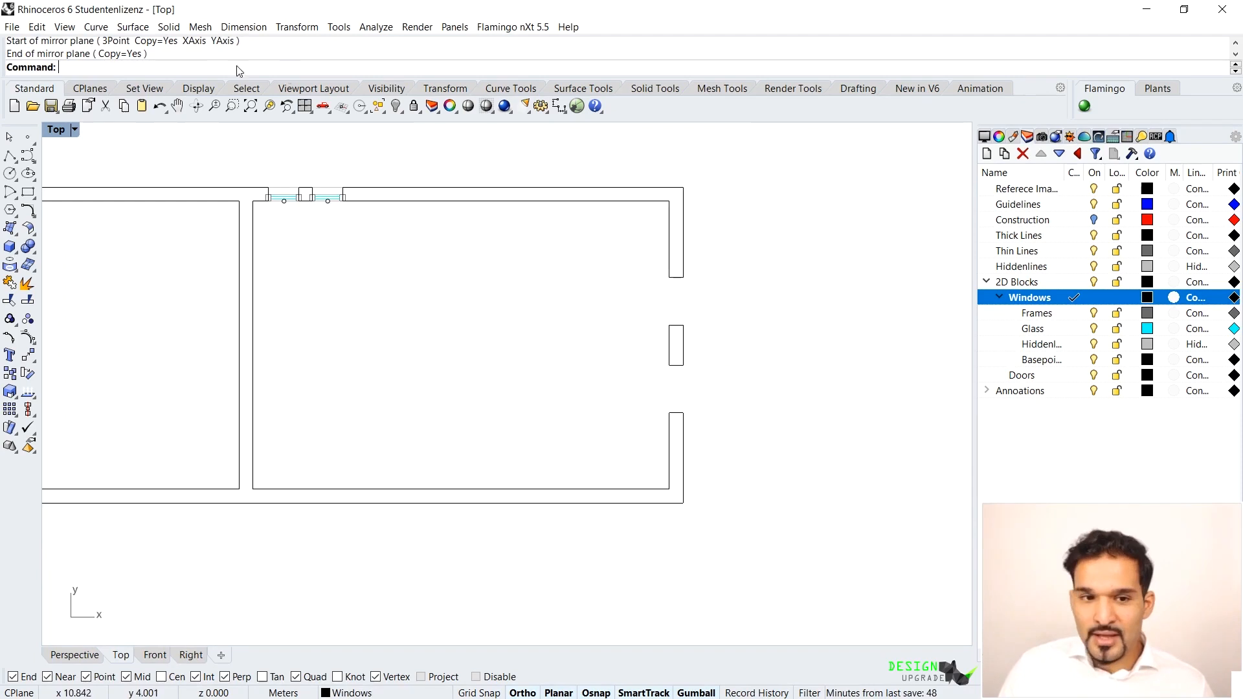
# Step: Copy the upper-wall window block closest to the far end wall from its opening's lower corner to the corner of that wall's upper opening
pyautogui.scroll(3, 324, 186)
pyautogui.click(329, 199)
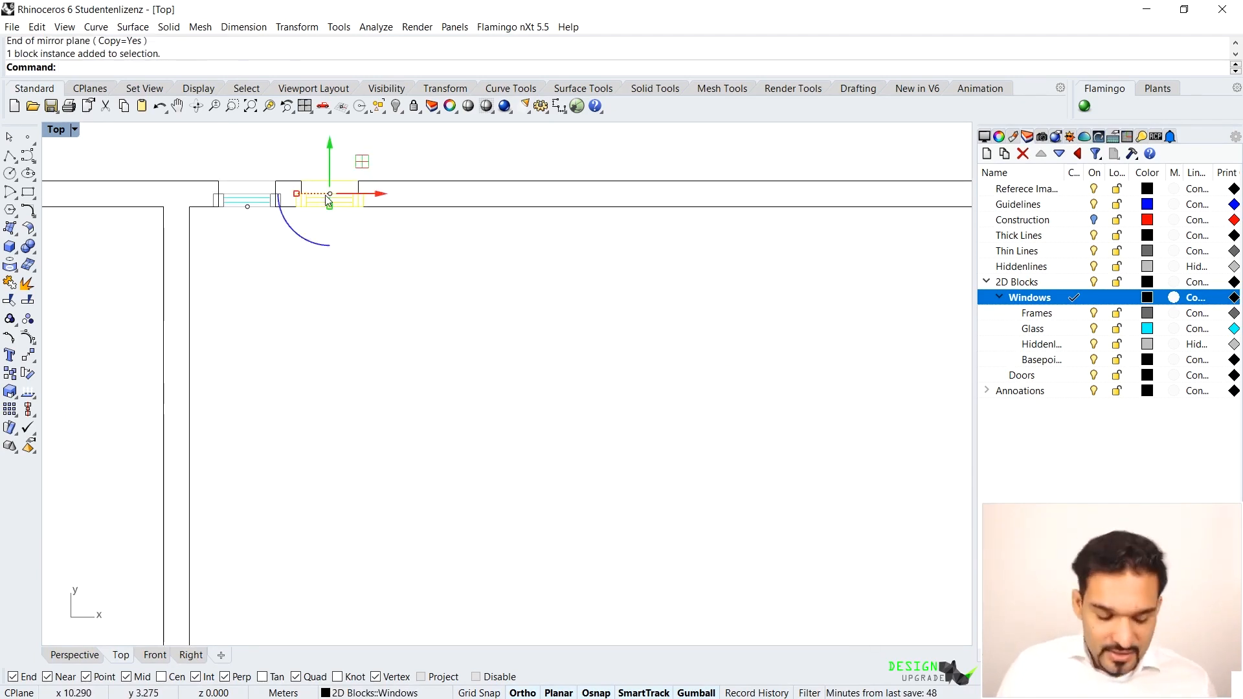
pyautogui.write('c')
pyautogui.press('Return')
pyautogui.scroll(4, 317, 220)
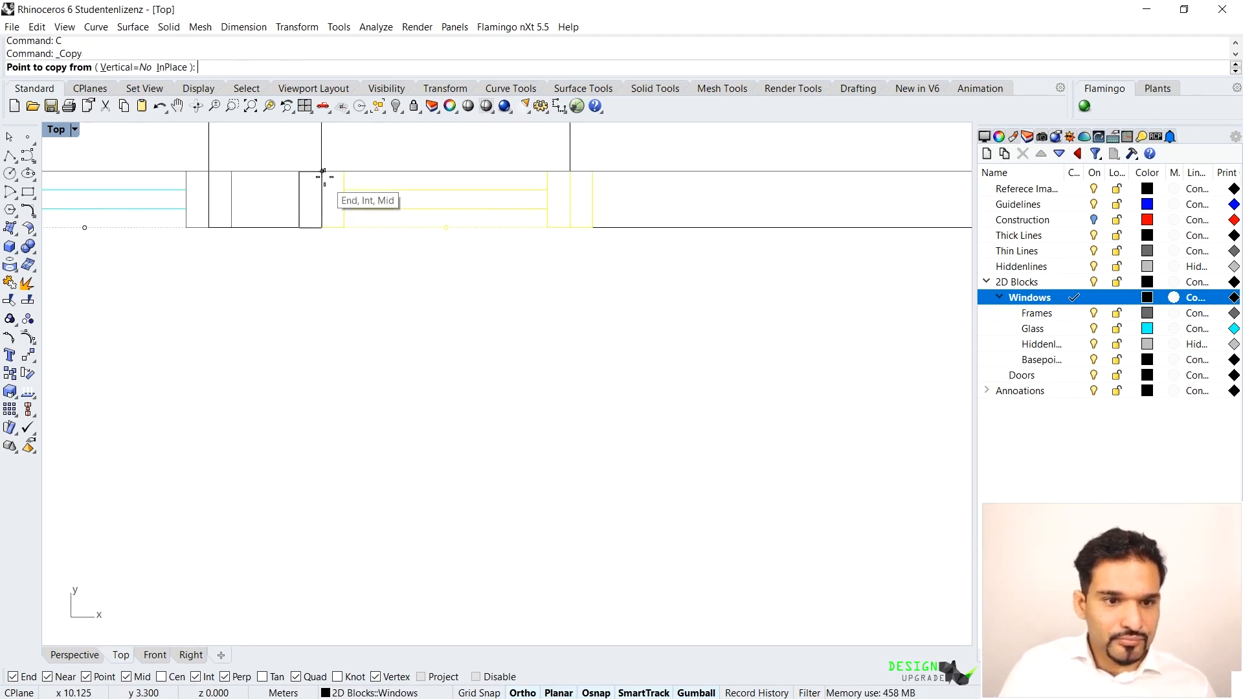
pyautogui.scroll(-3, 478, 347)
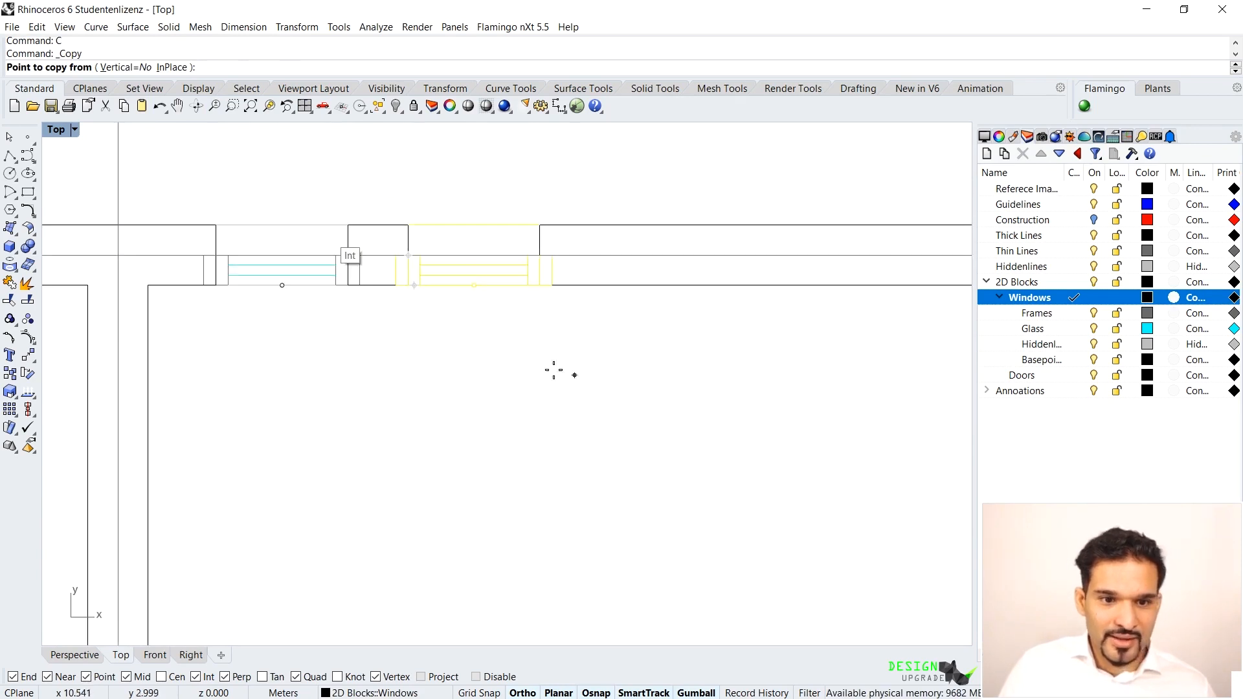
pyautogui.click(403, 285)
pyautogui.scroll(-4, 388, 272)
pyautogui.scroll(5, 464, 252)
pyautogui.click(465, 245)
pyautogui.press('Return')
# Step: Rotate the copied window block by -90 degrees to align it with the vertical end wall
pyautogui.click(565, 236)
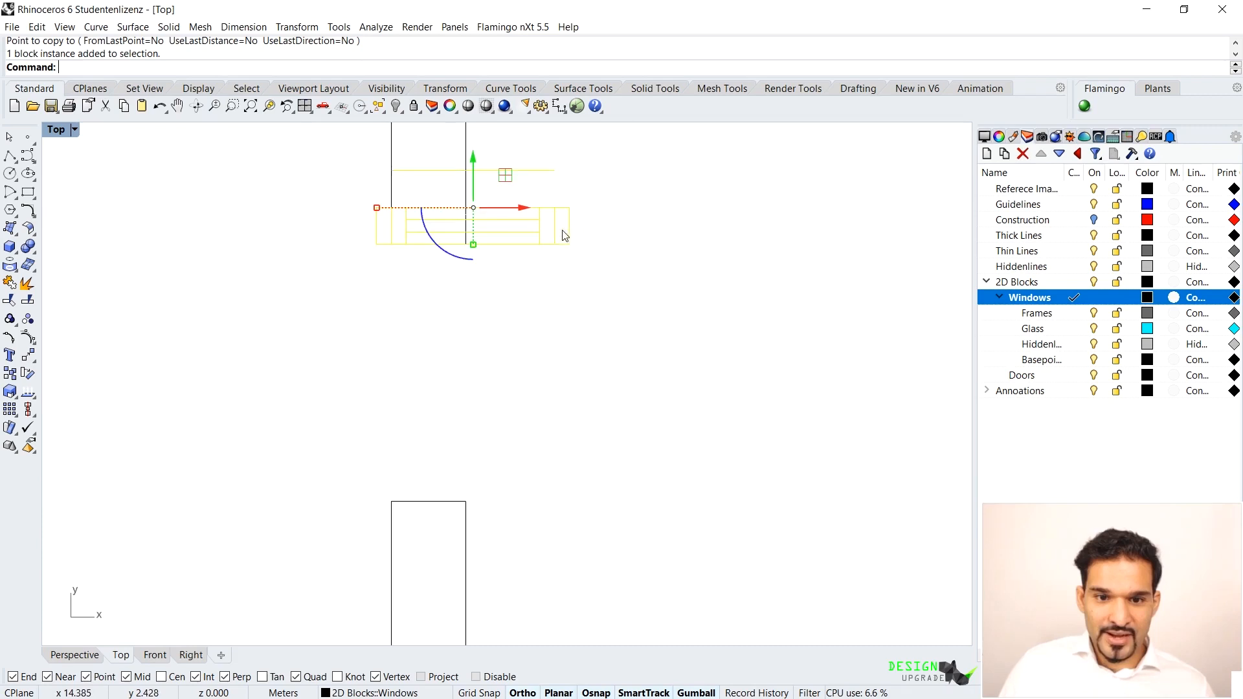
pyautogui.click(453, 256)
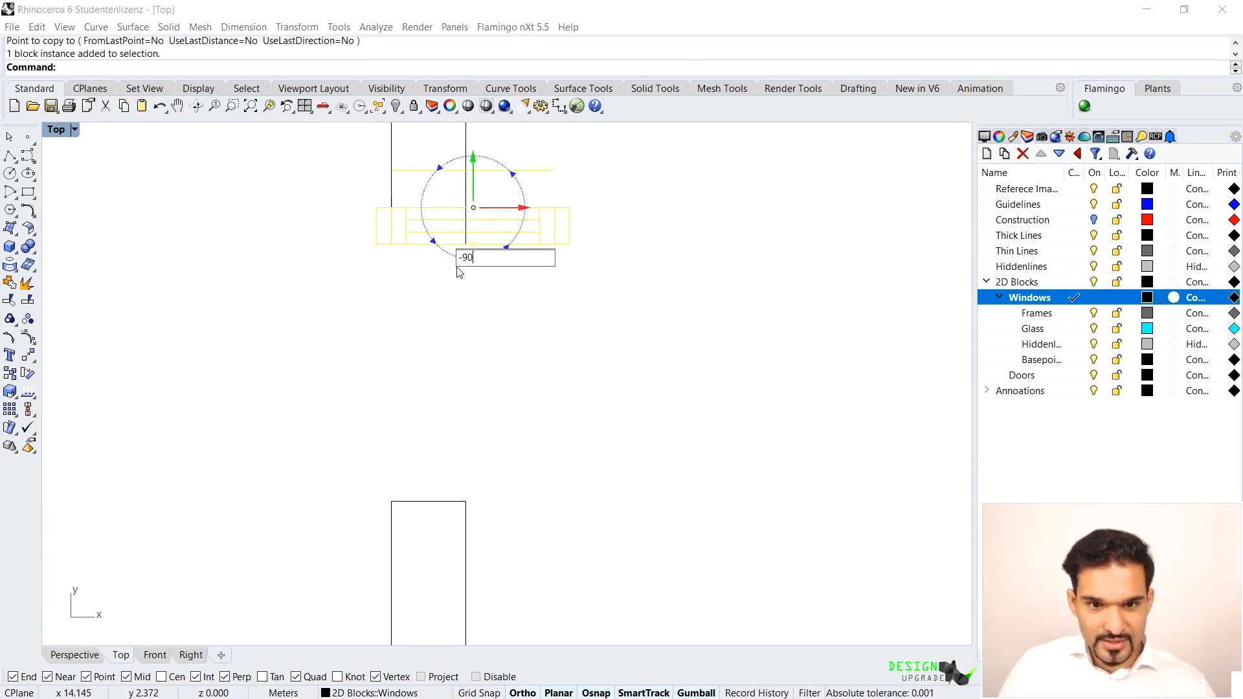
pyautogui.press('Return')
pyautogui.press('Escape')
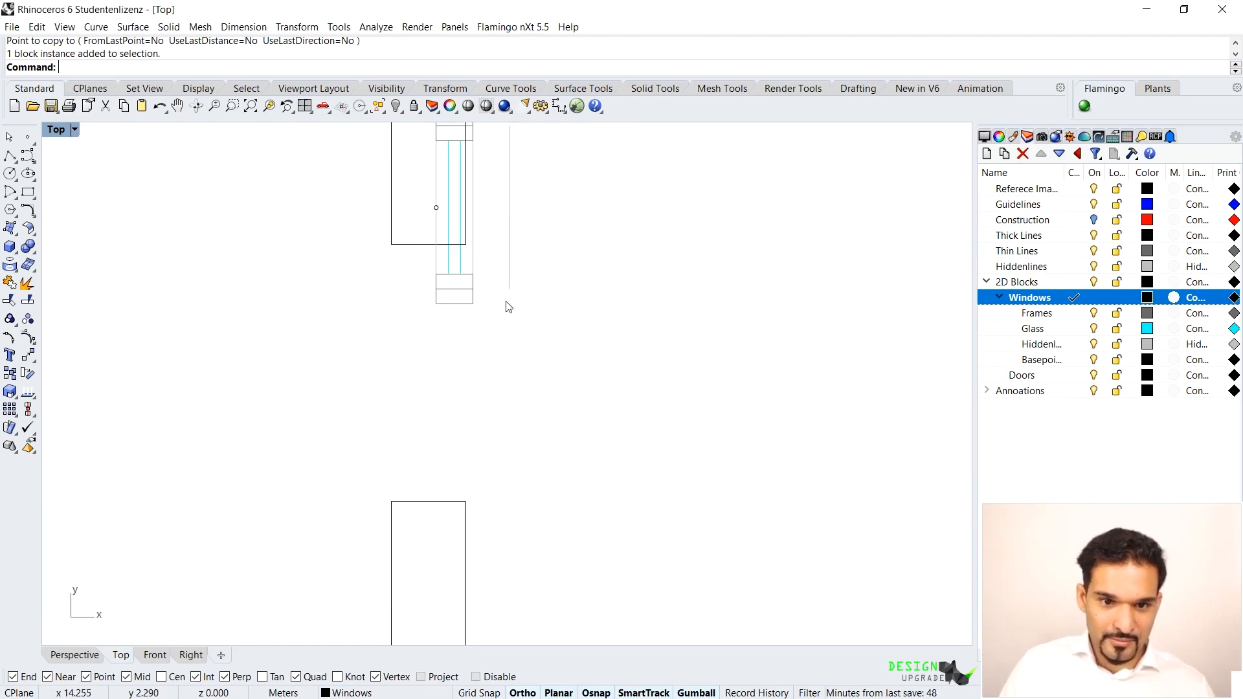
# Step: Move the rotated window block by its upper frame onto the wall end of the end wall's upper opening
pyautogui.click(510, 283)
pyautogui.moveTo(558, 326); pyautogui.dragTo(701, 370, button='right')
pyautogui.write('m')
pyautogui.press('Return')
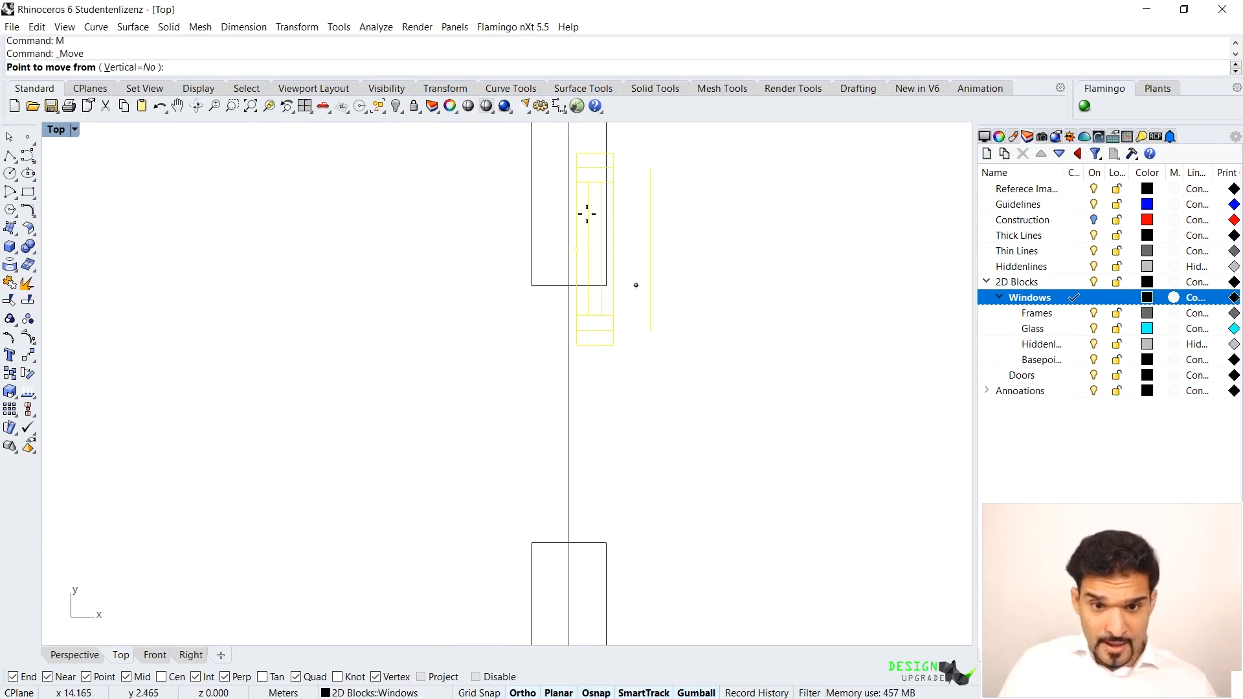
pyautogui.click(594, 155)
pyautogui.click(550, 277)
pyautogui.scroll(-2, 624, 345)
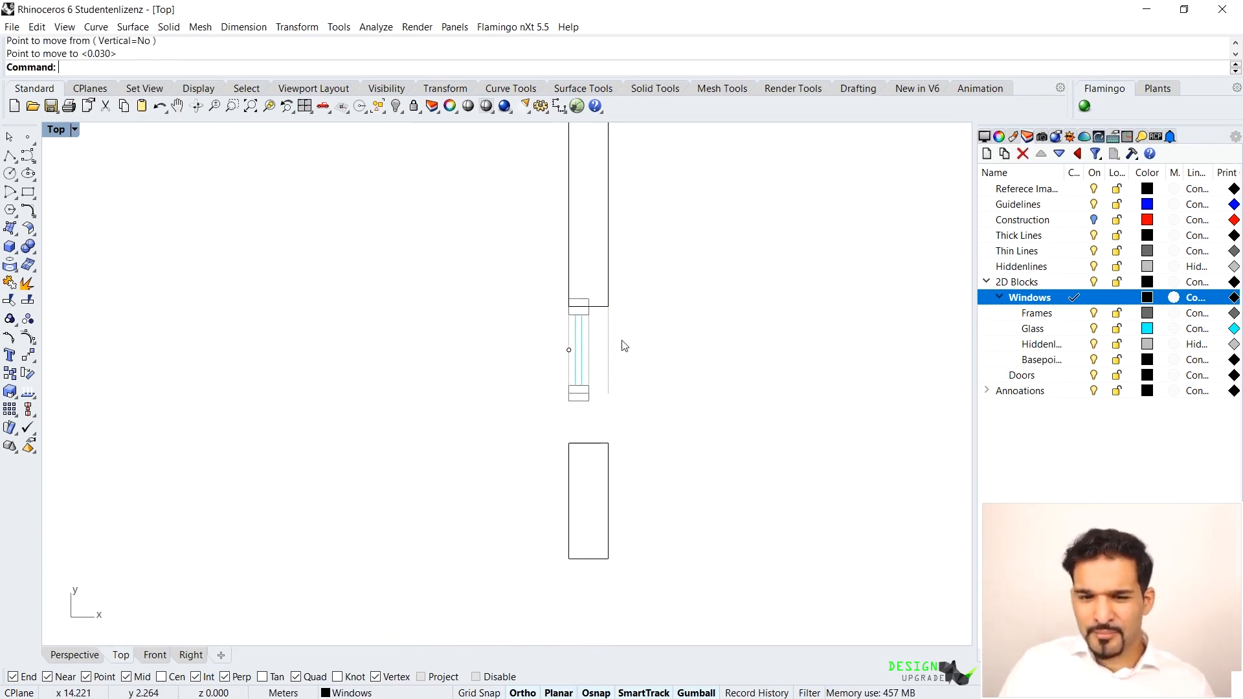
# Step: Break the end-wall window block into separate curves with the ExplodeBlock command
pyautogui.scroll(-3, 753, 327)
pyautogui.scroll(3, 396, 239)
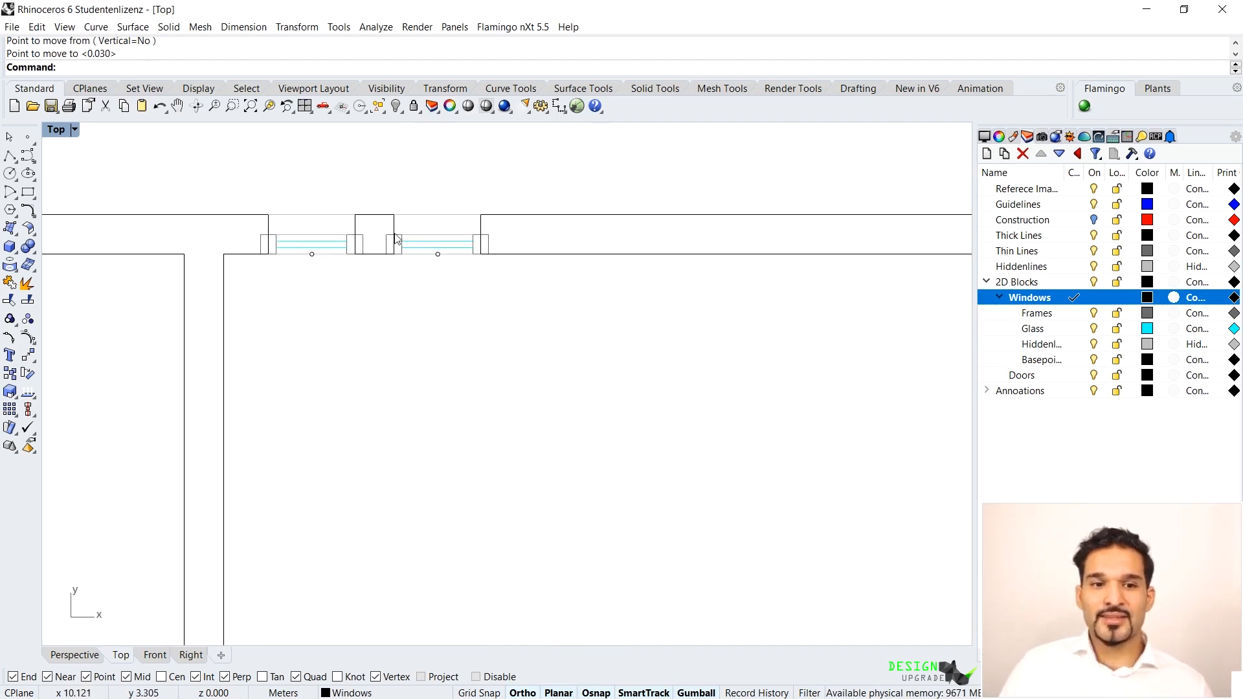
pyautogui.scroll(-4, 415, 234)
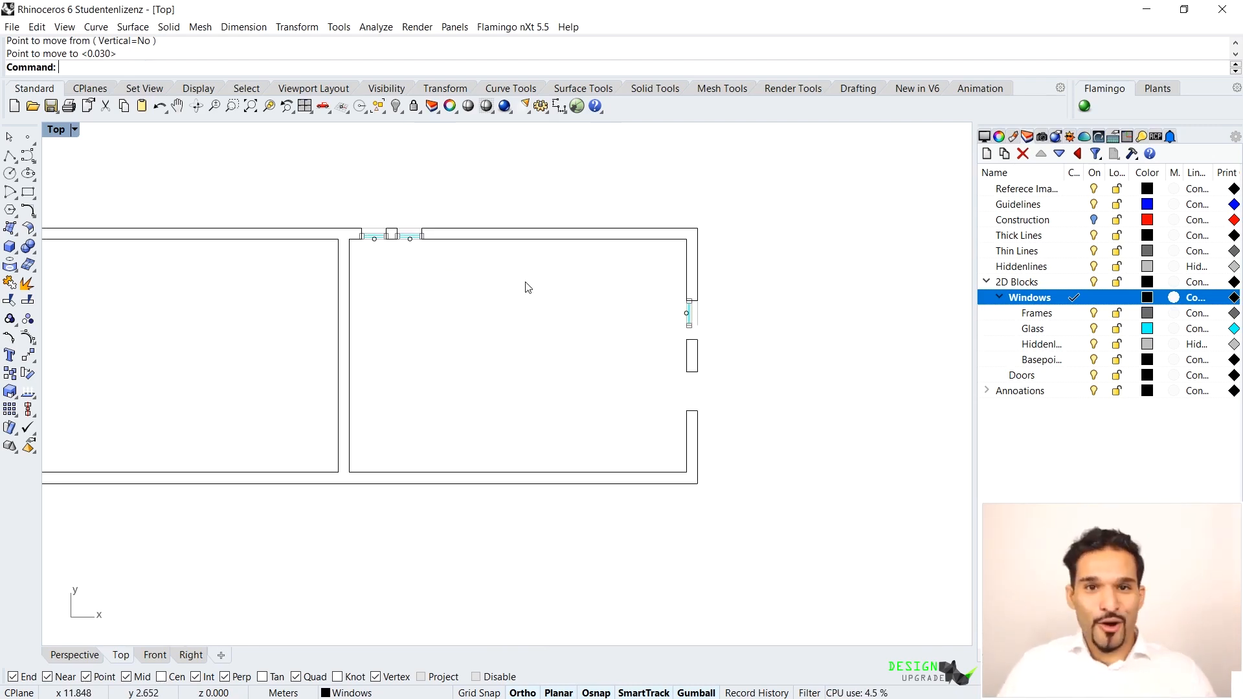
pyautogui.scroll(5, 712, 324)
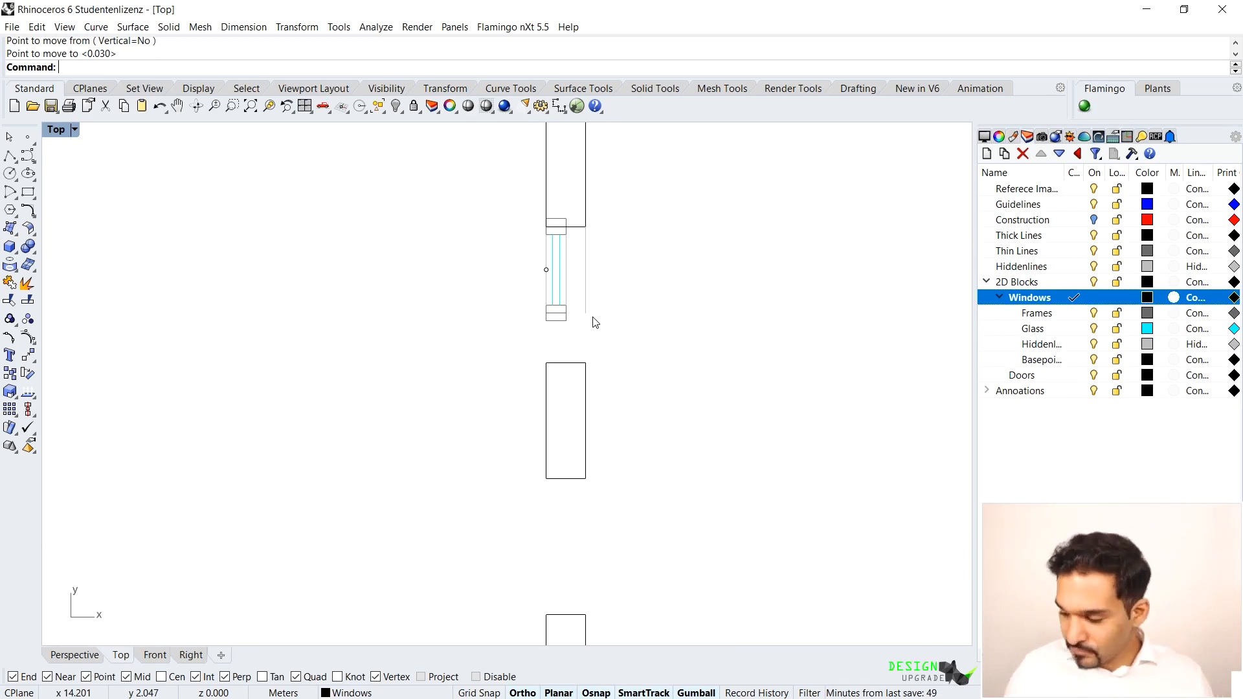
pyautogui.moveTo(576, 262); pyautogui.dragTo(526, 322)
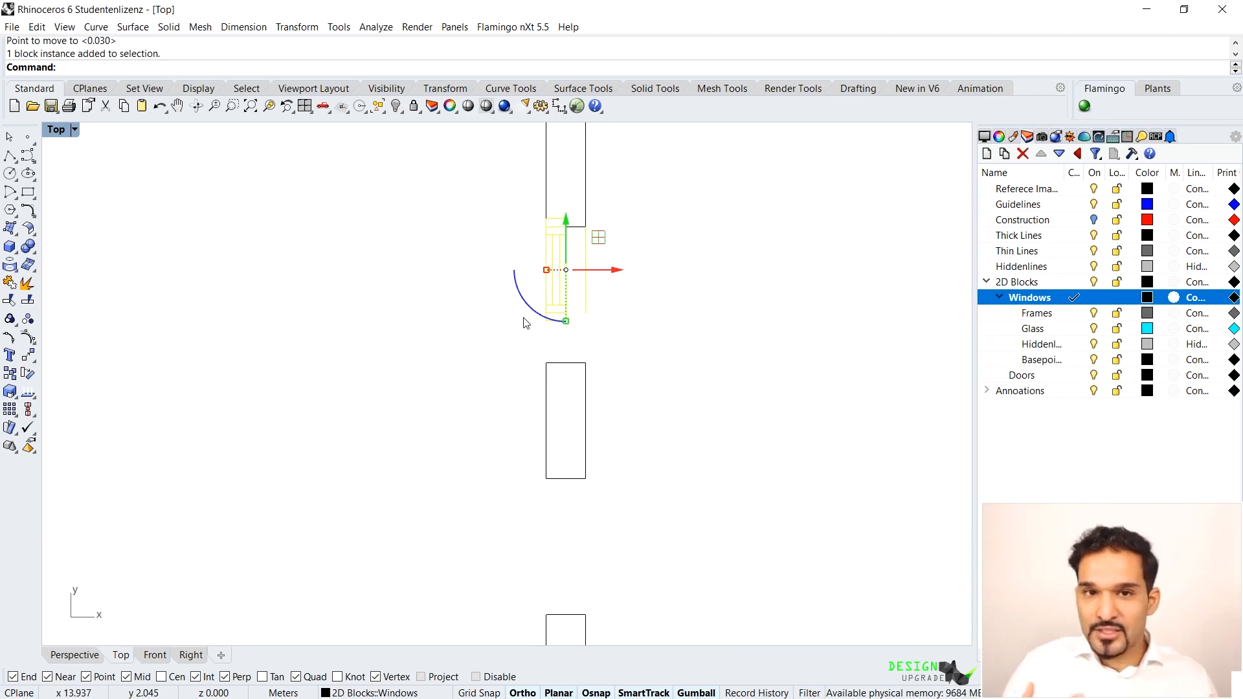
pyautogui.write('Explo')
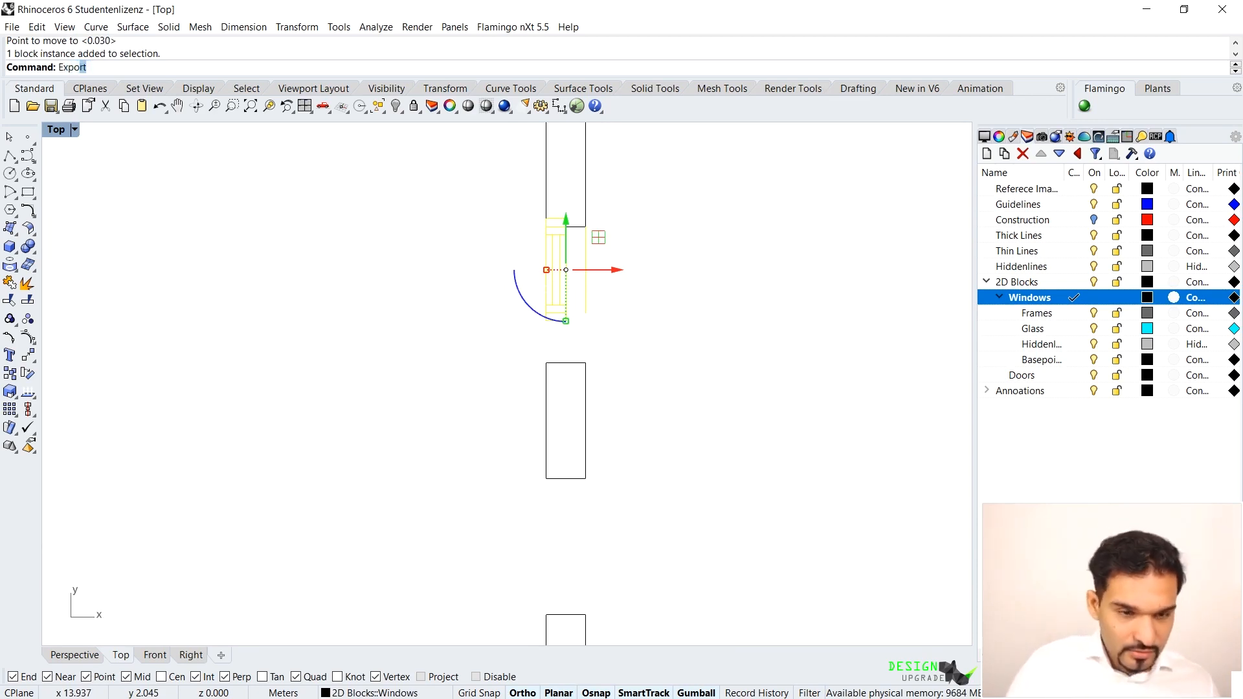
pyautogui.press('BackSpace')
pyautogui.press('BackSpace')
pyautogui.write('lod')
pyautogui.press('Down')
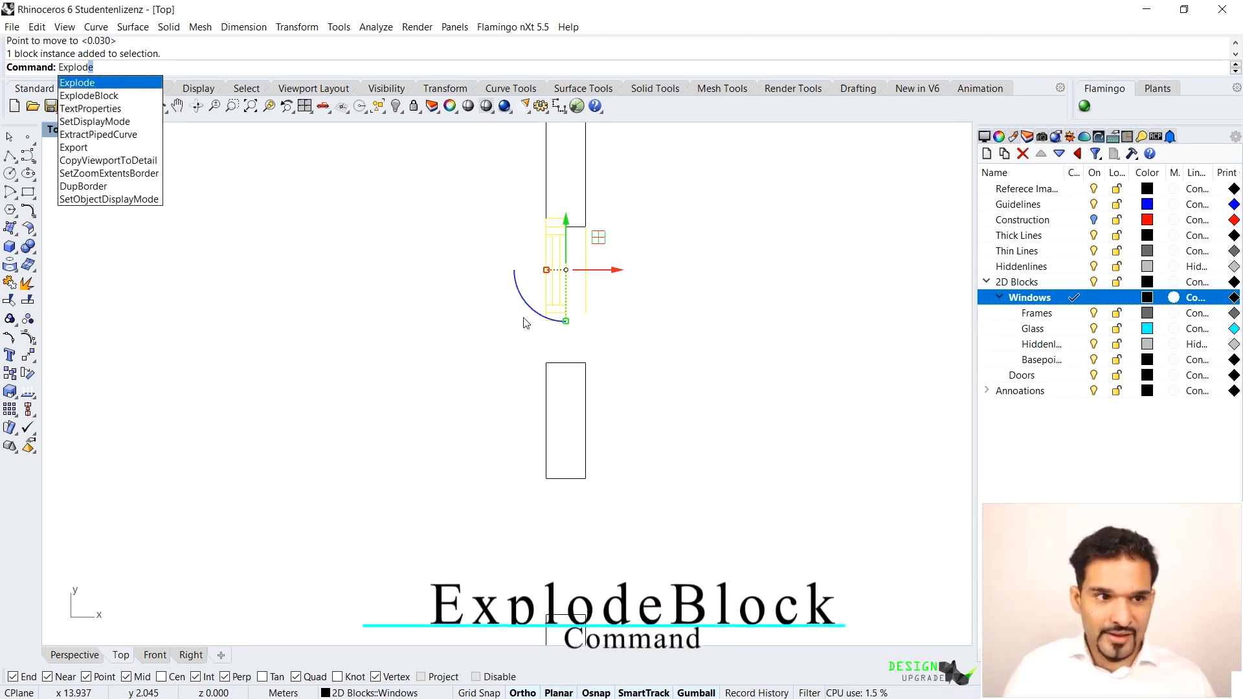
pyautogui.press('Down')
pyautogui.press('Return')
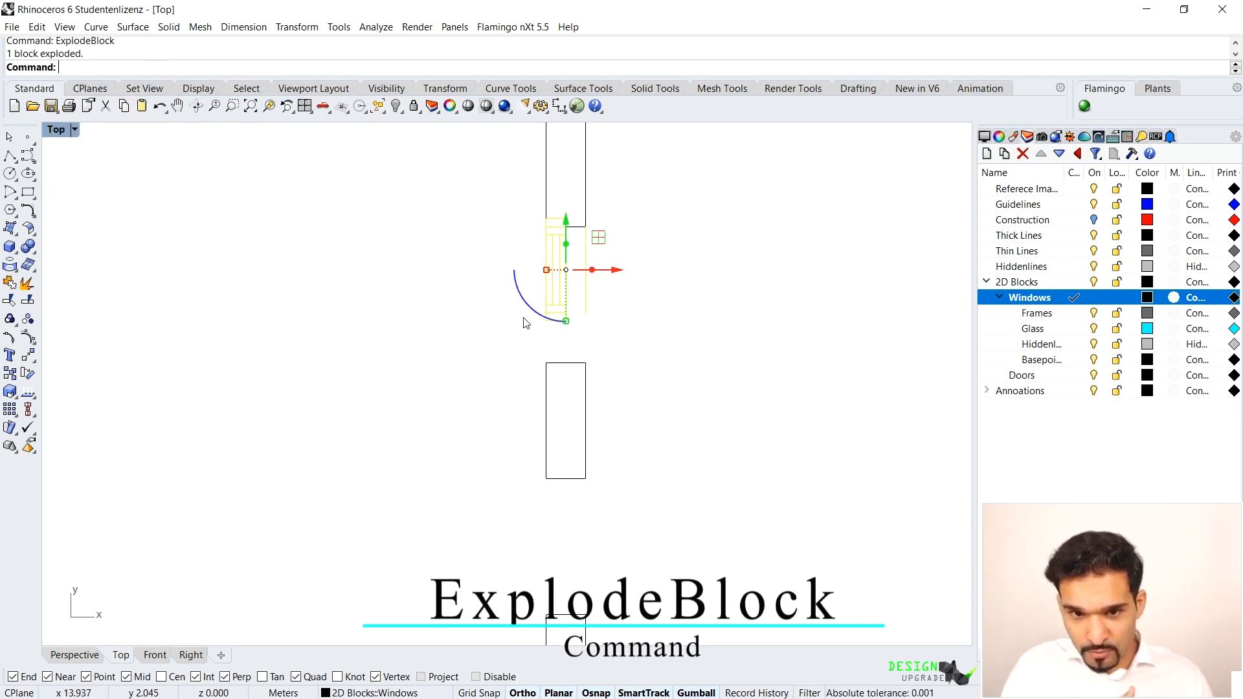
pyautogui.click(501, 333)
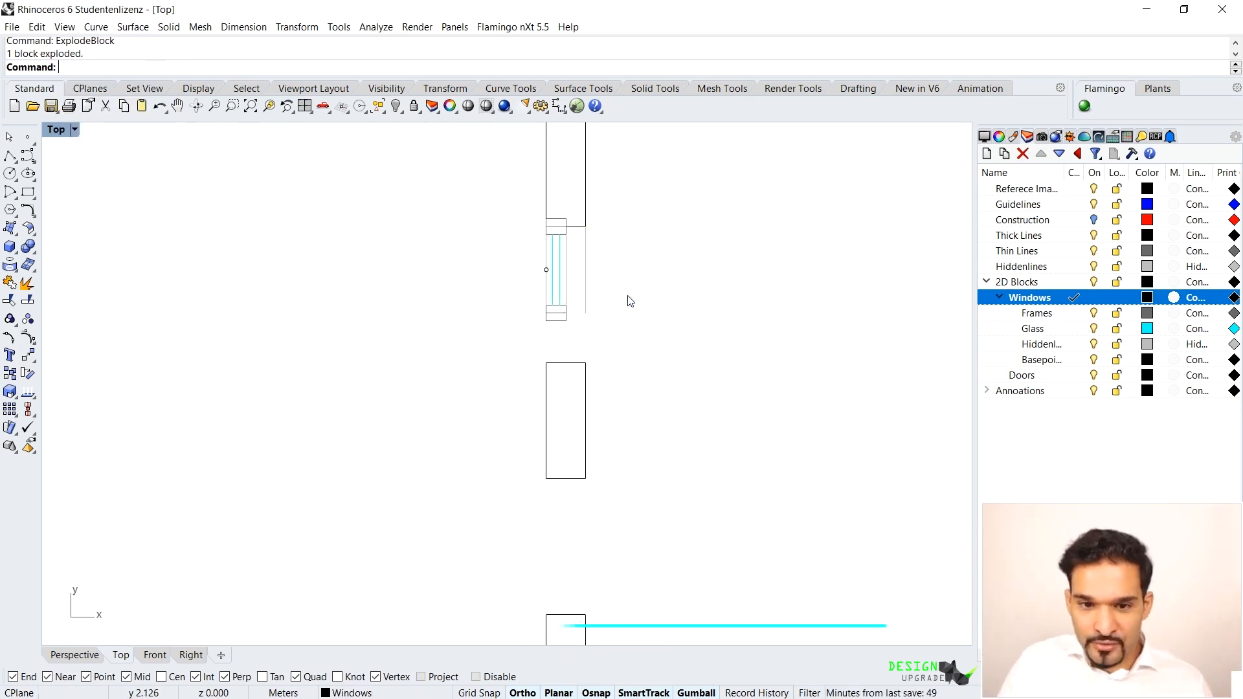
# Step: Select individual curves of the exploded window to check that they are separate objects
pyautogui.click(585, 270)
pyautogui.click(553, 283)
pyautogui.press('Delete')
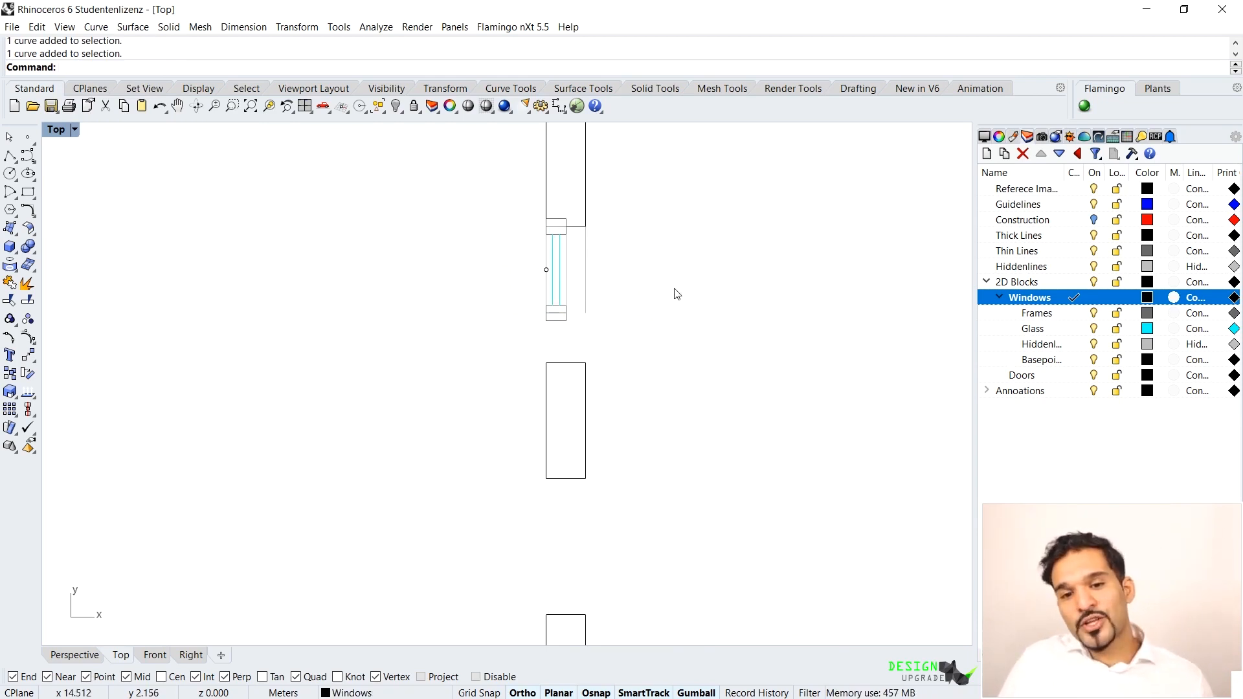
# Step: Turn on the control points of the exploded window's curves, leaving out the upper frame
pyautogui.moveTo(561, 319); pyautogui.dragTo(520, 329)
pyautogui.write('POn')
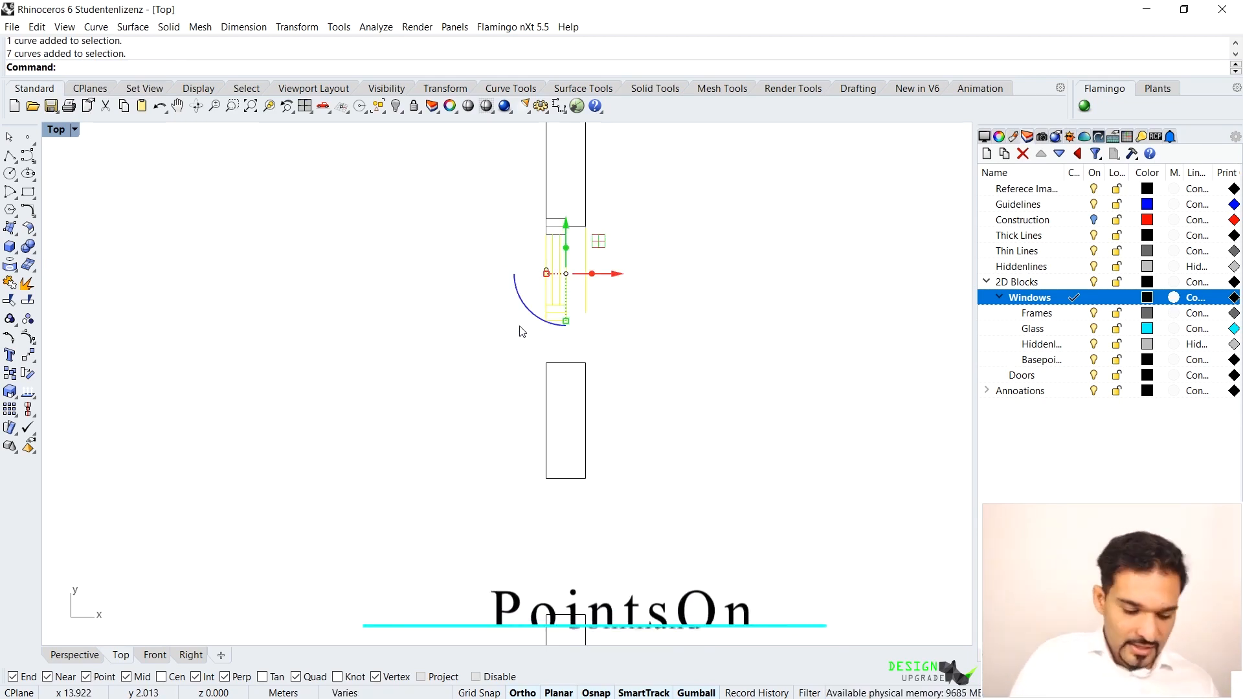
pyautogui.press('Return')
# Step: Move the window's lower control points from the lower frame's midpoint down to the top corner of the middle wall pier
pyautogui.moveTo(524, 296); pyautogui.dragTo(627, 343)
pyautogui.write('M')
pyautogui.press('Return')
pyautogui.scroll(5, 522, 297)
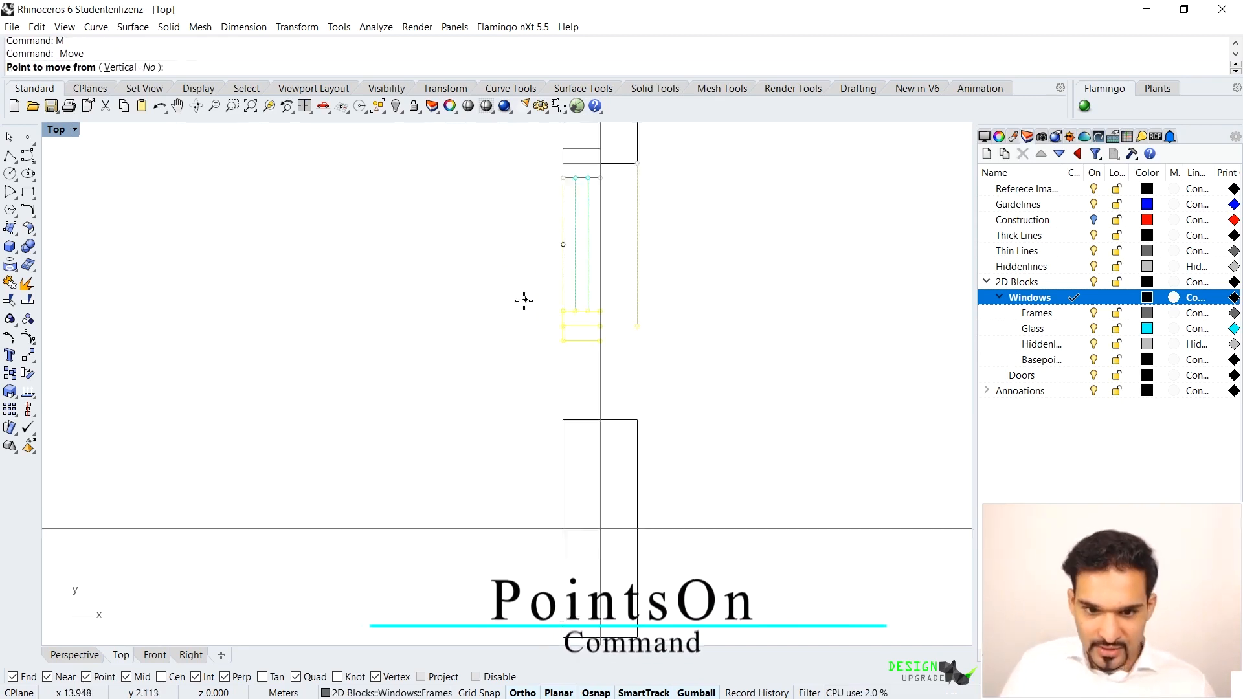
pyautogui.click(582, 331)
pyautogui.scroll(-2, 583, 330)
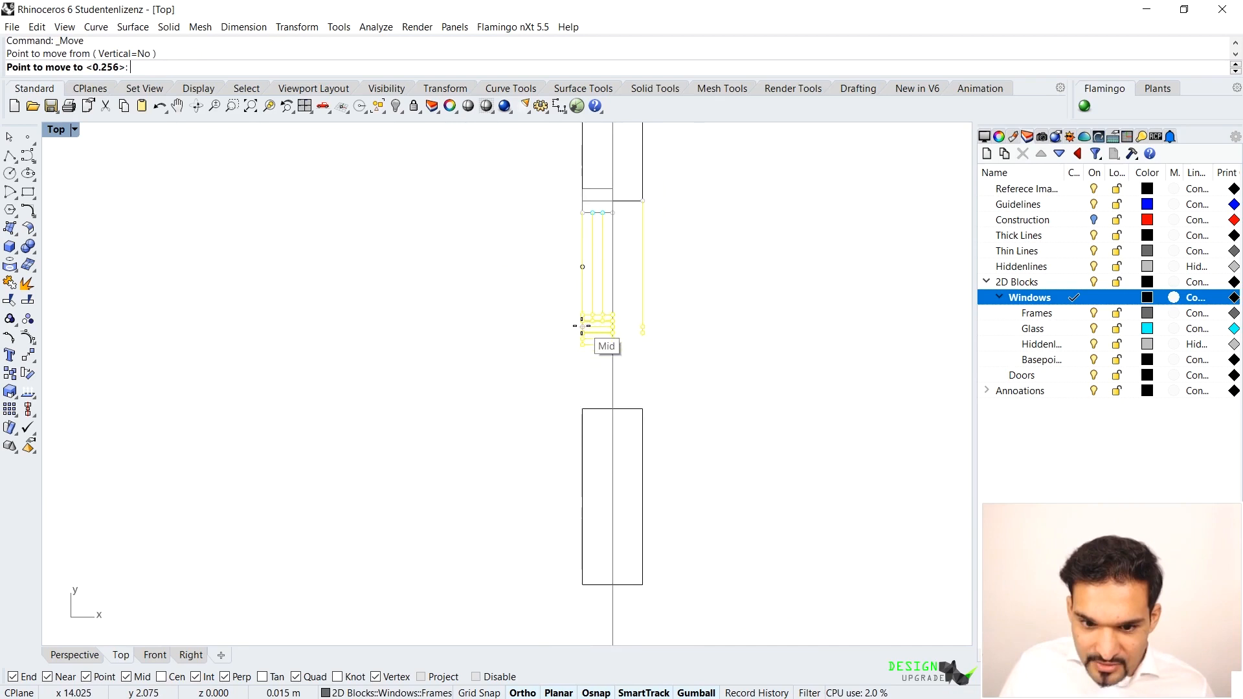
pyautogui.click(583, 409)
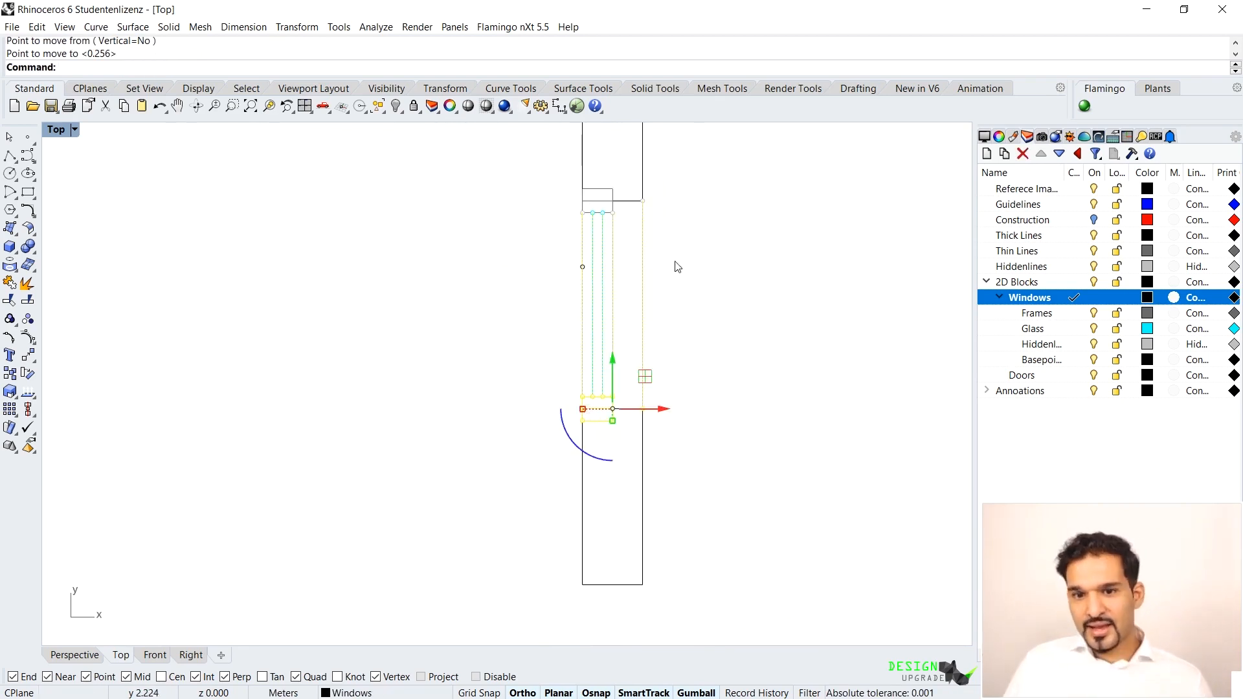
pyautogui.press('Escape')
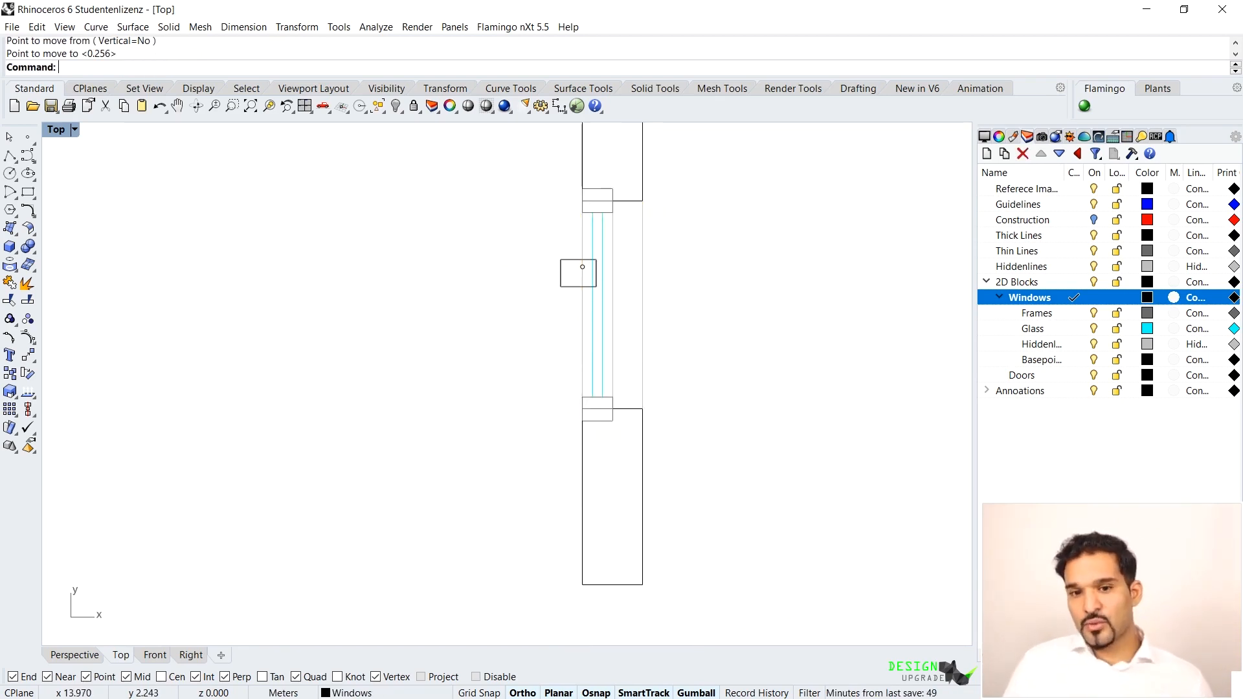
# Step: Move the base point marker down to the midpoint of the stretched window's inner edge
pyautogui.click(582, 267)
pyautogui.write('M')
pyautogui.press('Return')
pyautogui.click(583, 266)
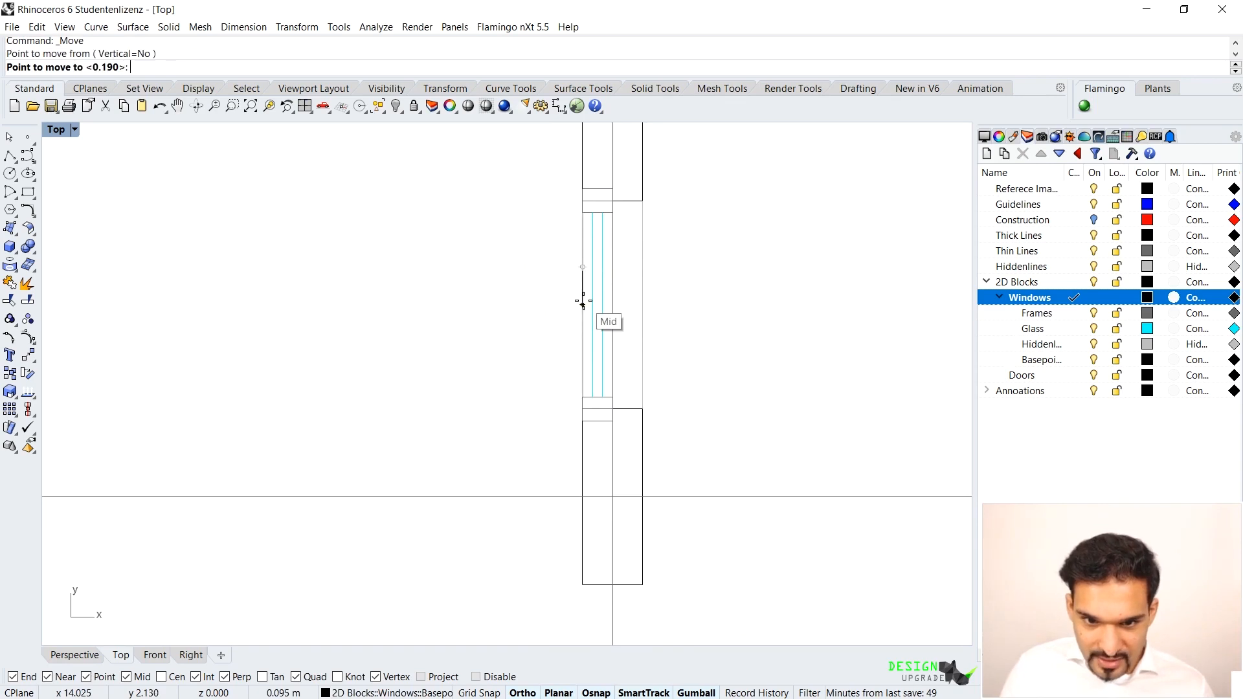
pyautogui.click(575, 308)
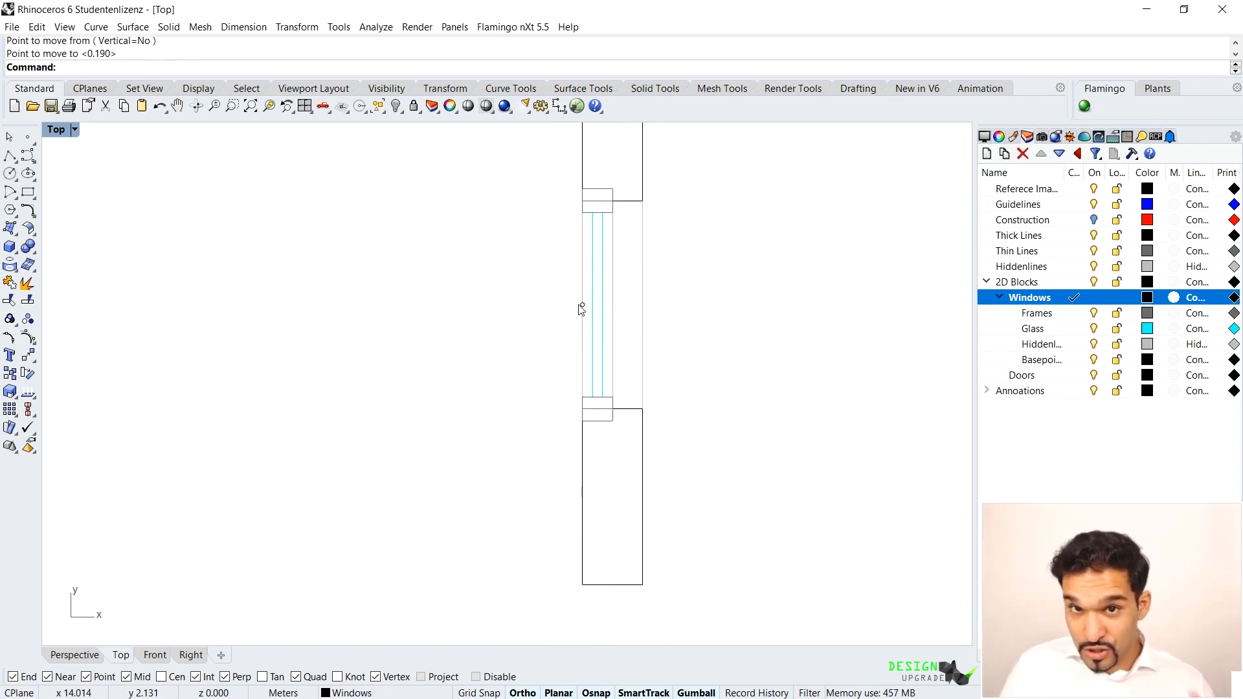
# Step: Define the stretched window's curves and base point marker as block 2D_Larger Window_Floorplan, with the marker as base point
pyautogui.click(583, 306)
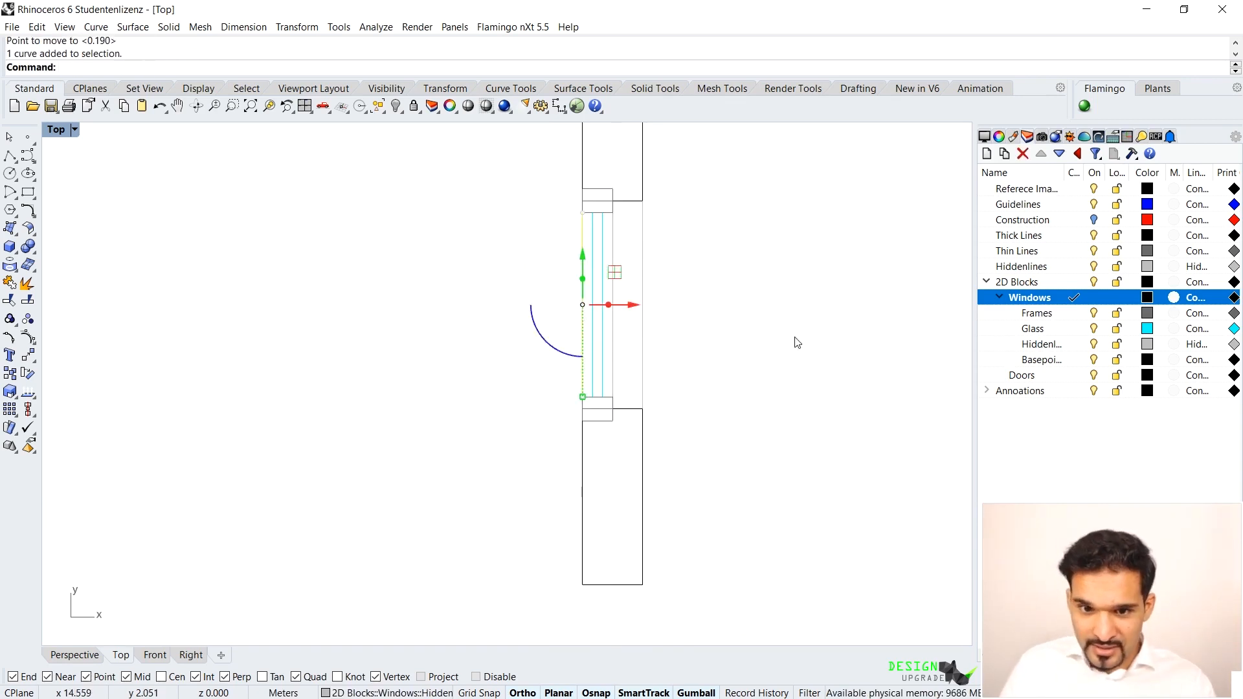
pyautogui.press('Escape')
pyautogui.scroll(-5, 472, 217)
pyautogui.moveTo(473, 185); pyautogui.dragTo(644, 333)
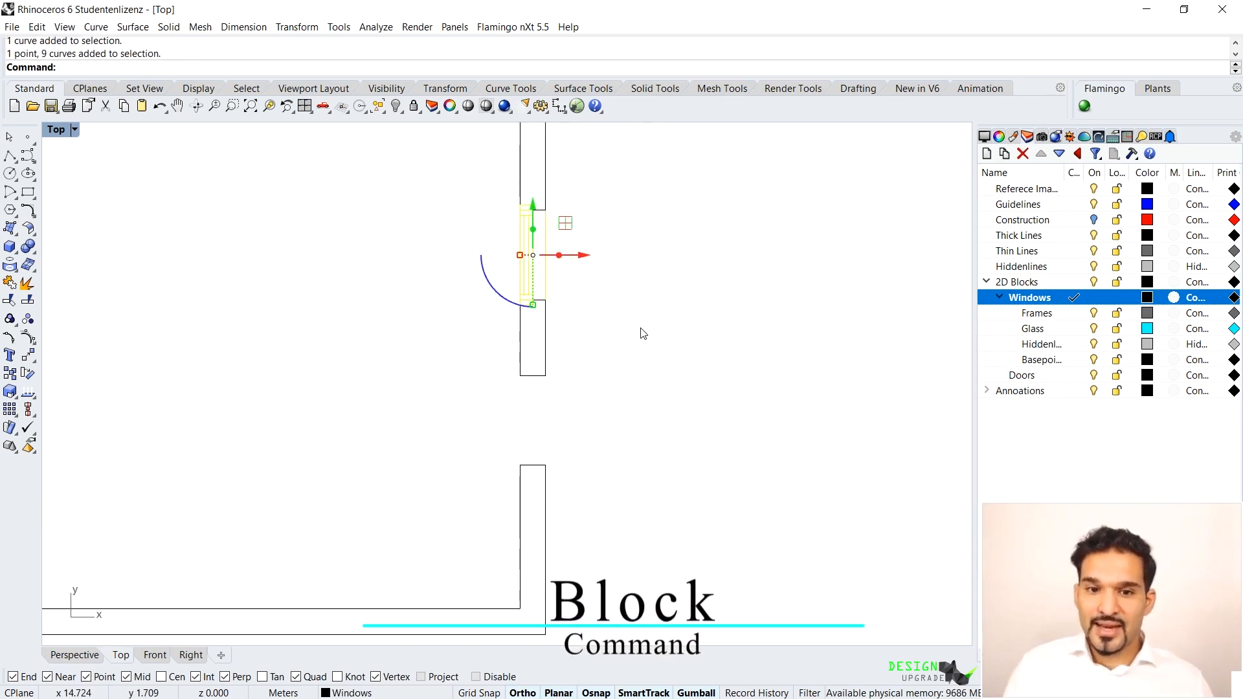
pyautogui.write('block')
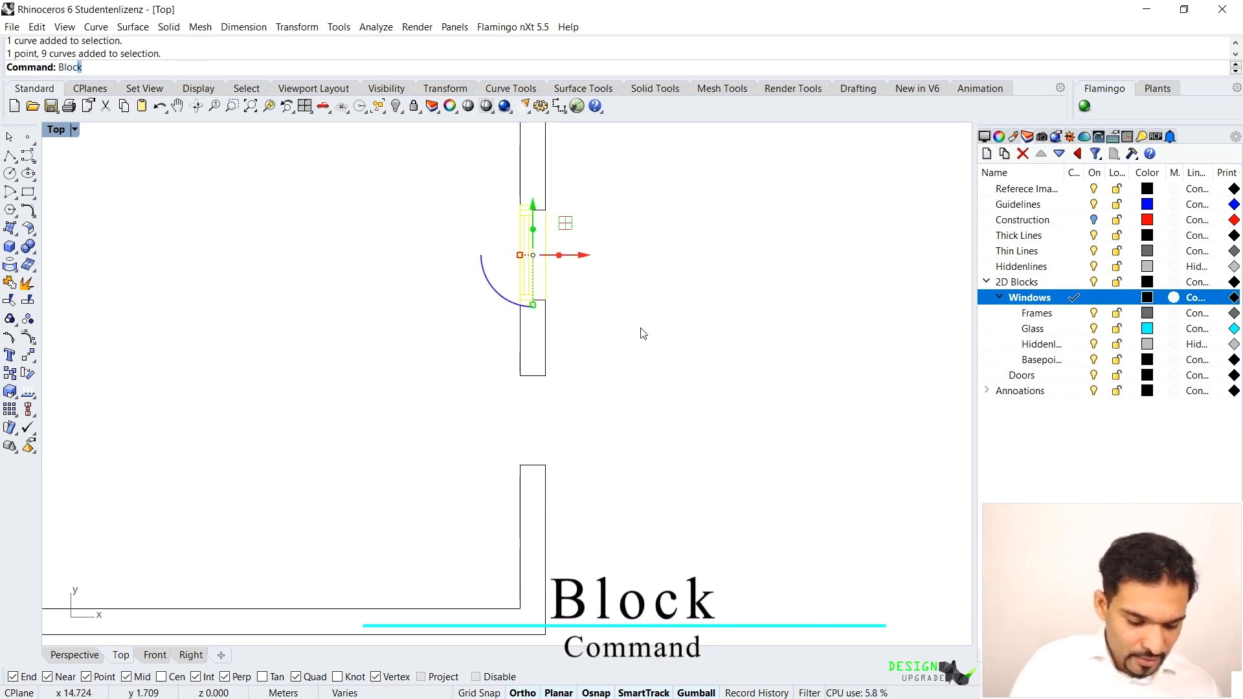
pyautogui.press('Return')
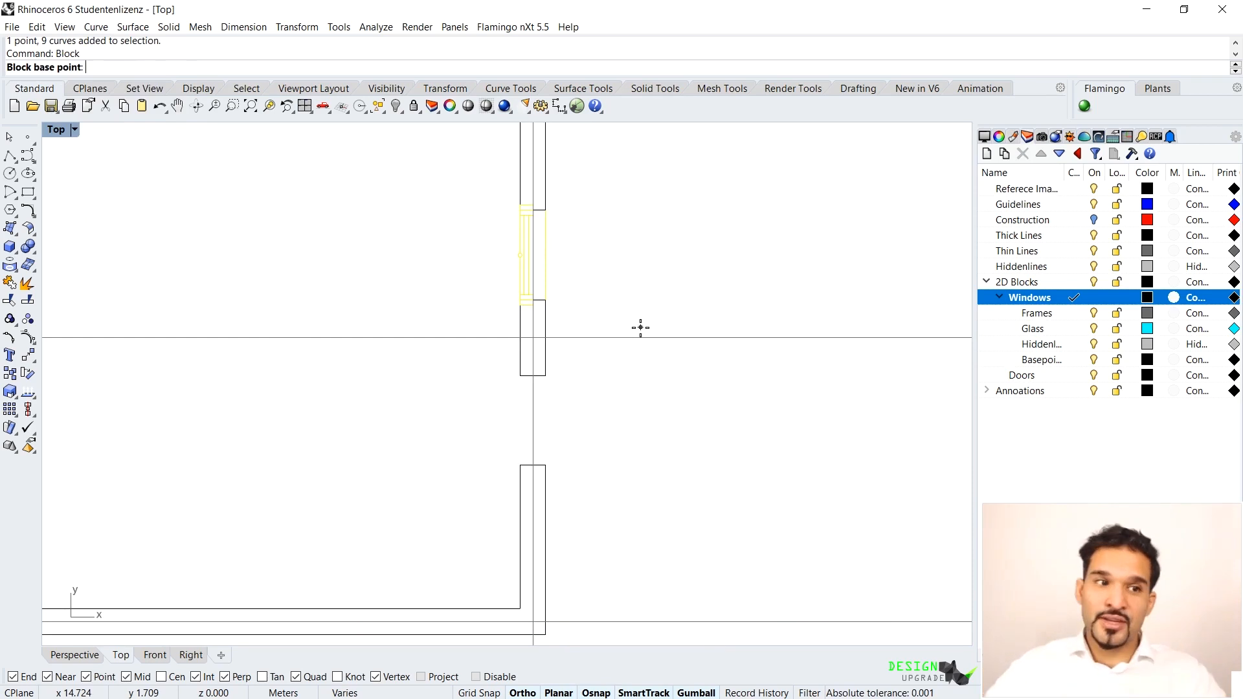
pyautogui.click(517, 256)
pyautogui.write('2D_LargerWindow')
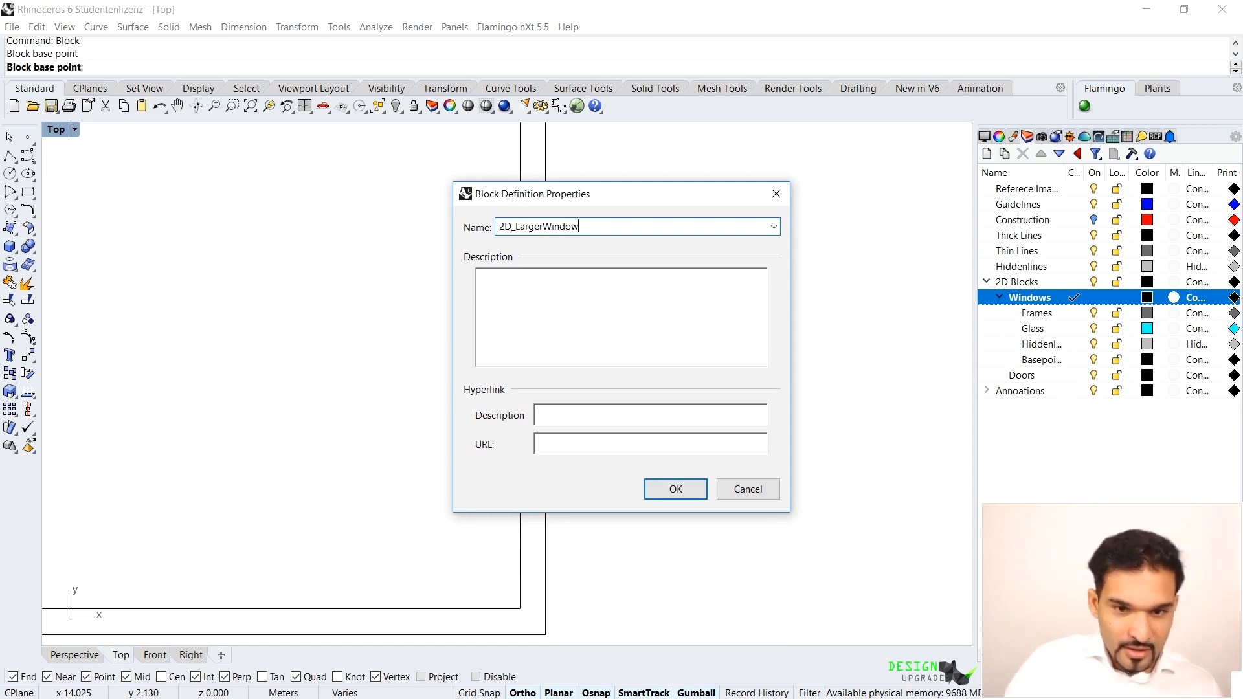
pyautogui.click(543, 226)
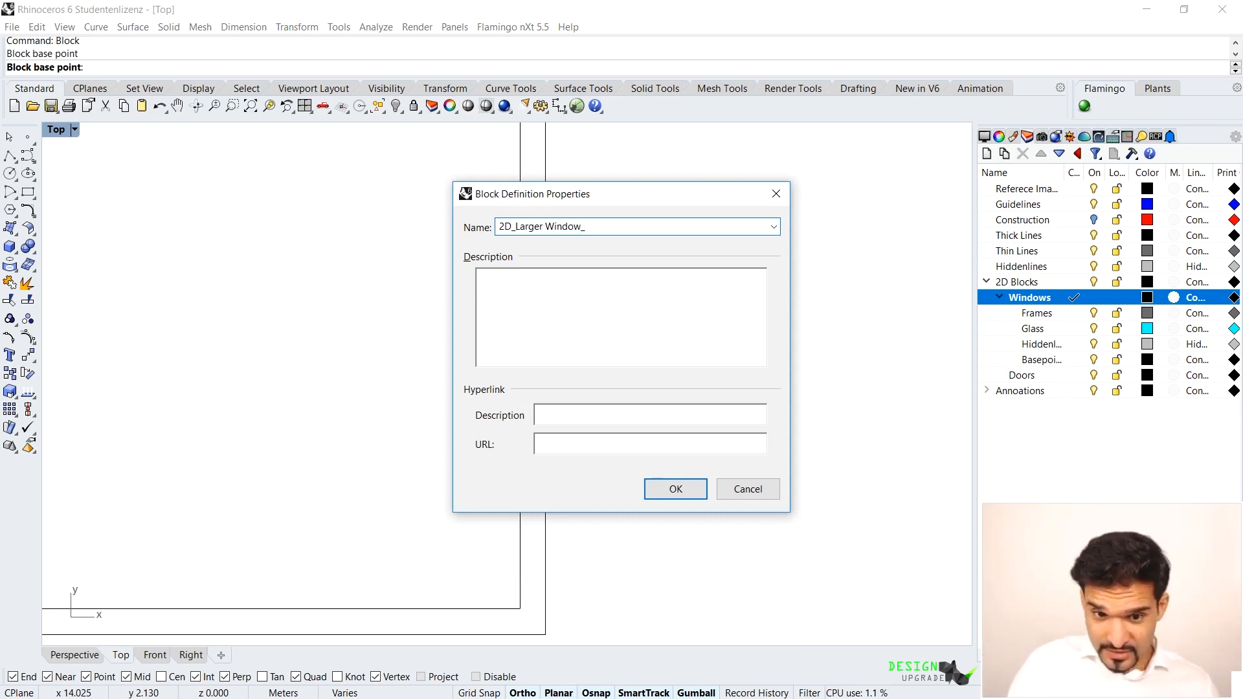
pyautogui.write('Floorplan')
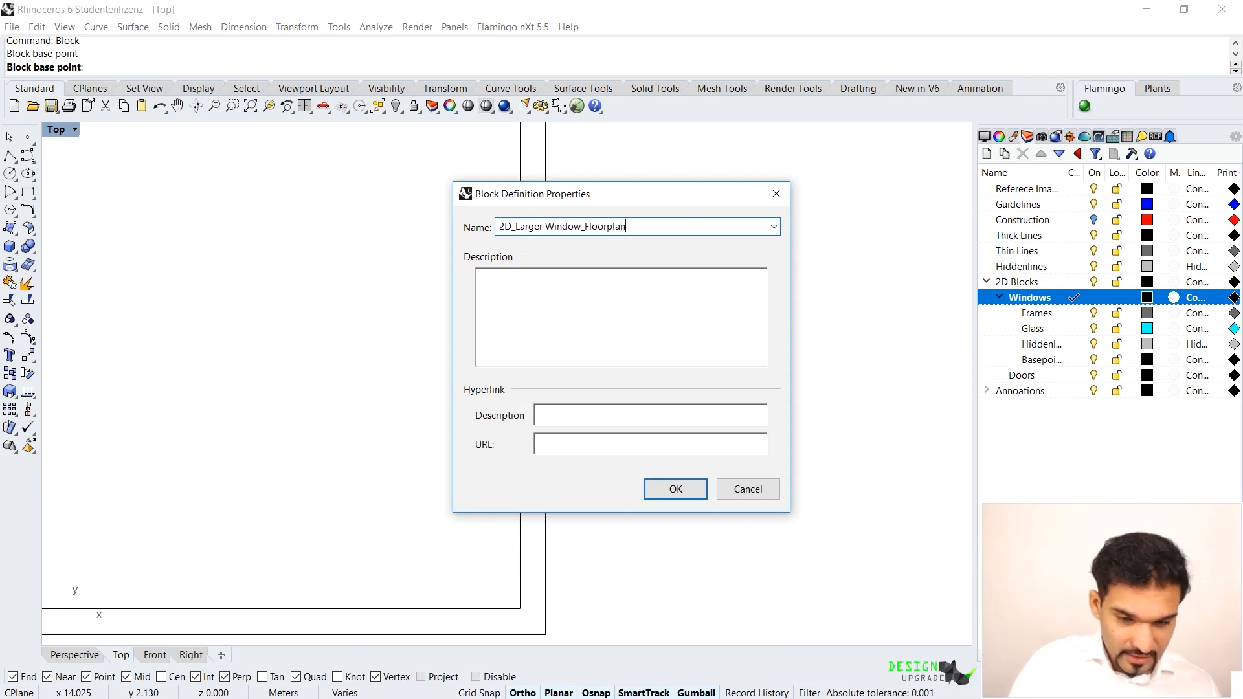
pyautogui.click(533, 335)
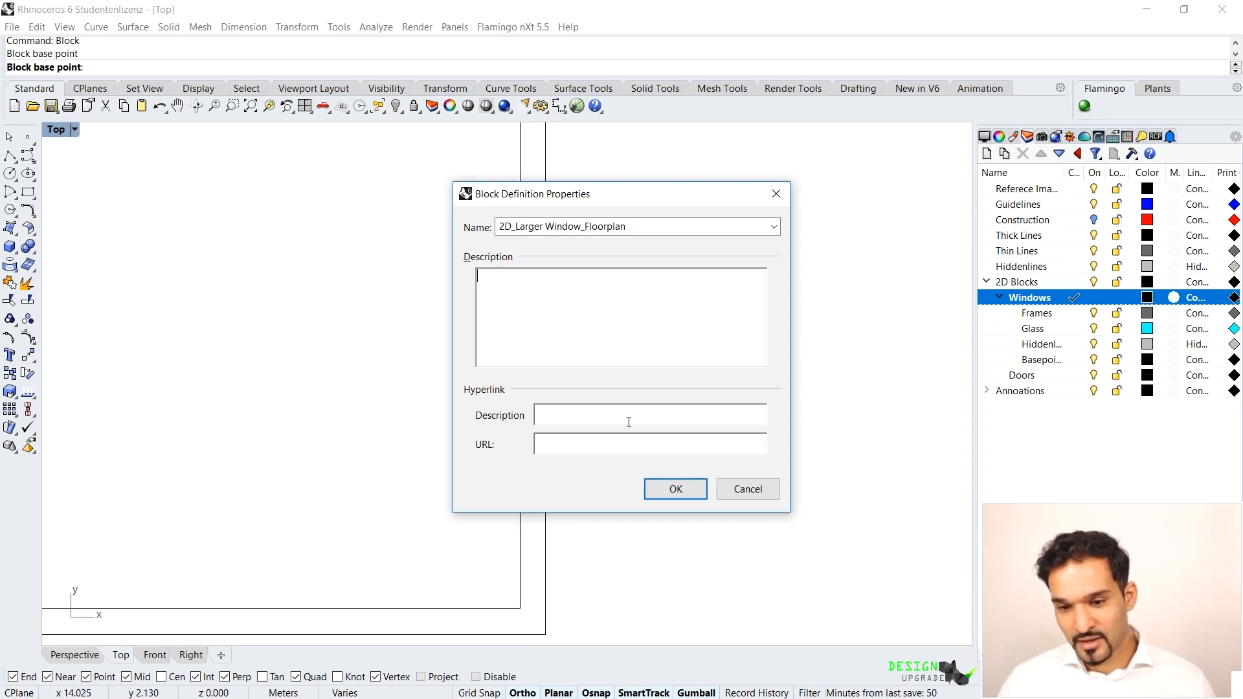
pyautogui.click(675, 489)
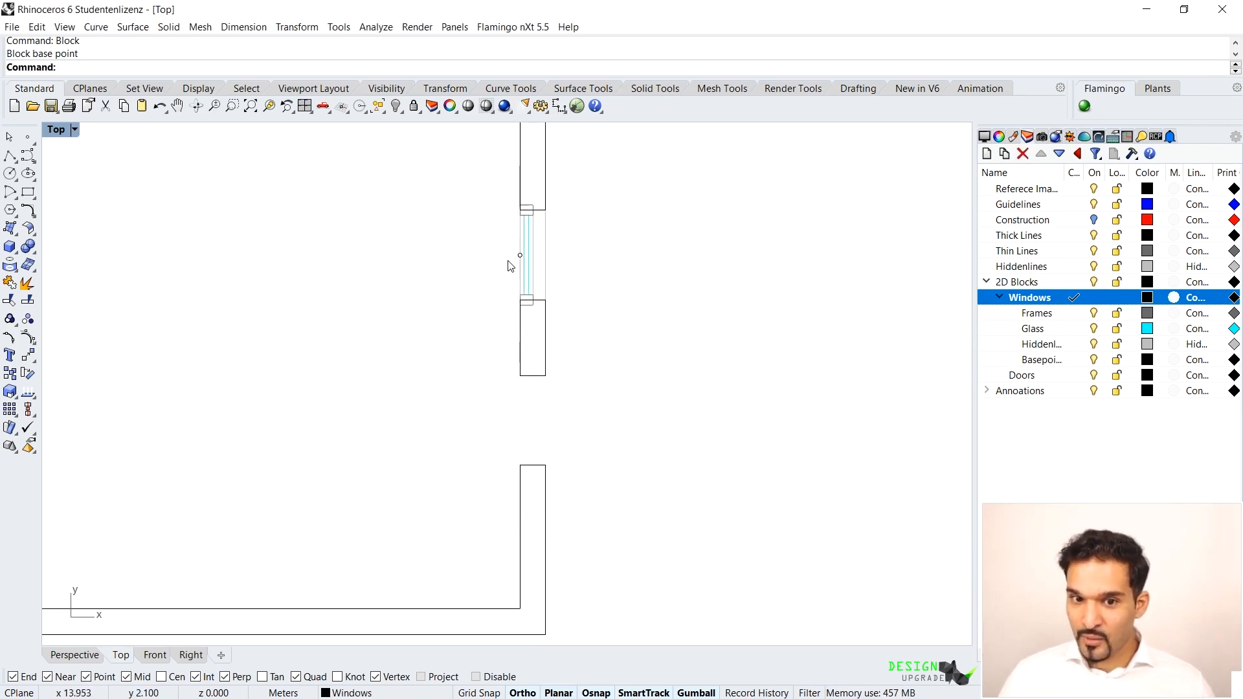
# Step: Open the new window block for block editing and enlarge the dialog to read its full name
pyautogui.click(524, 267)
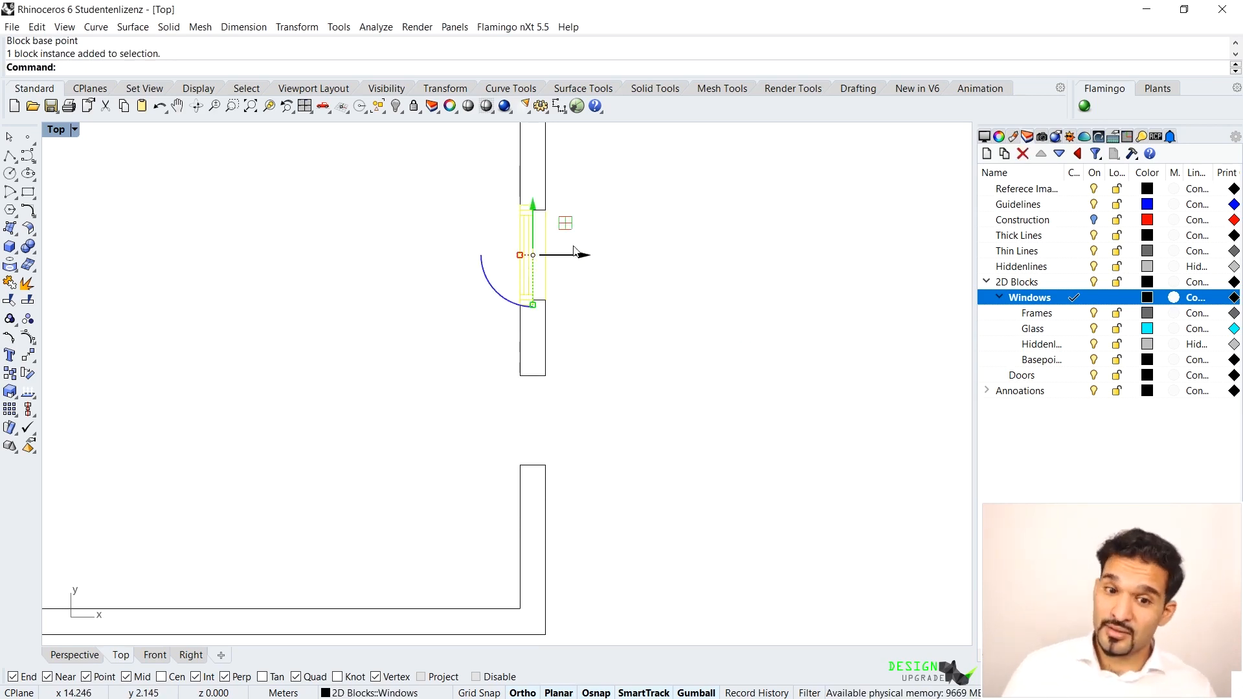
pyautogui.doubleClick(522, 230)
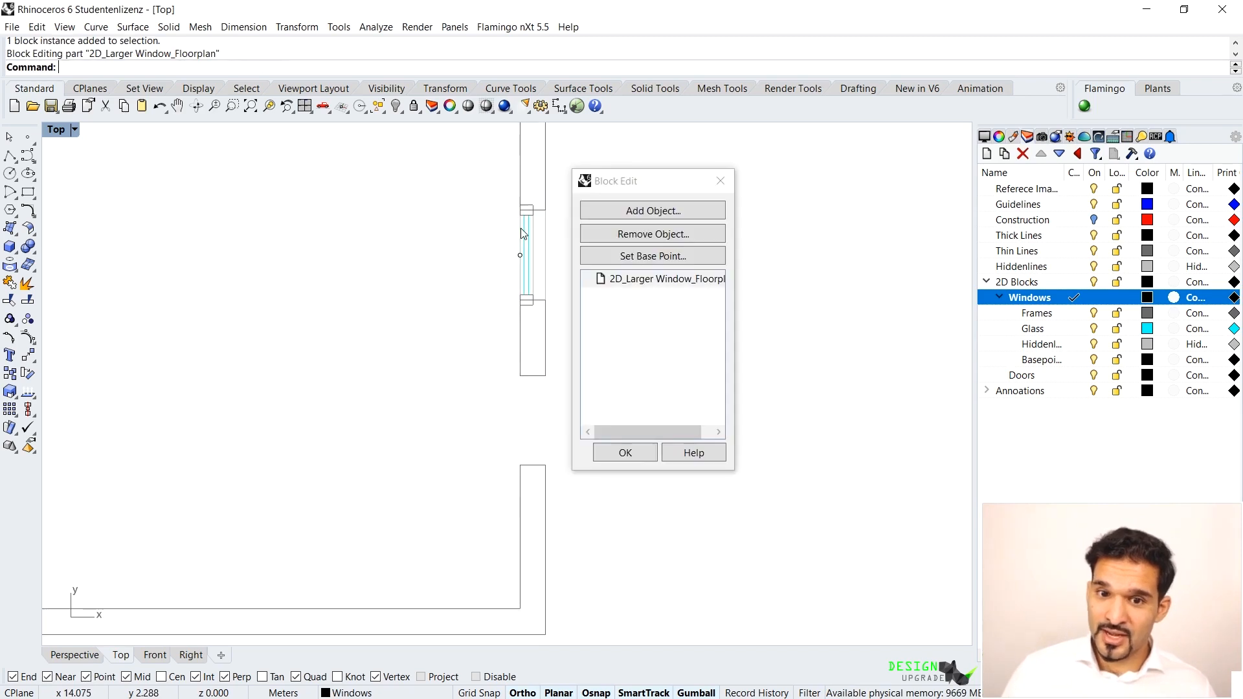
pyautogui.click(626, 279)
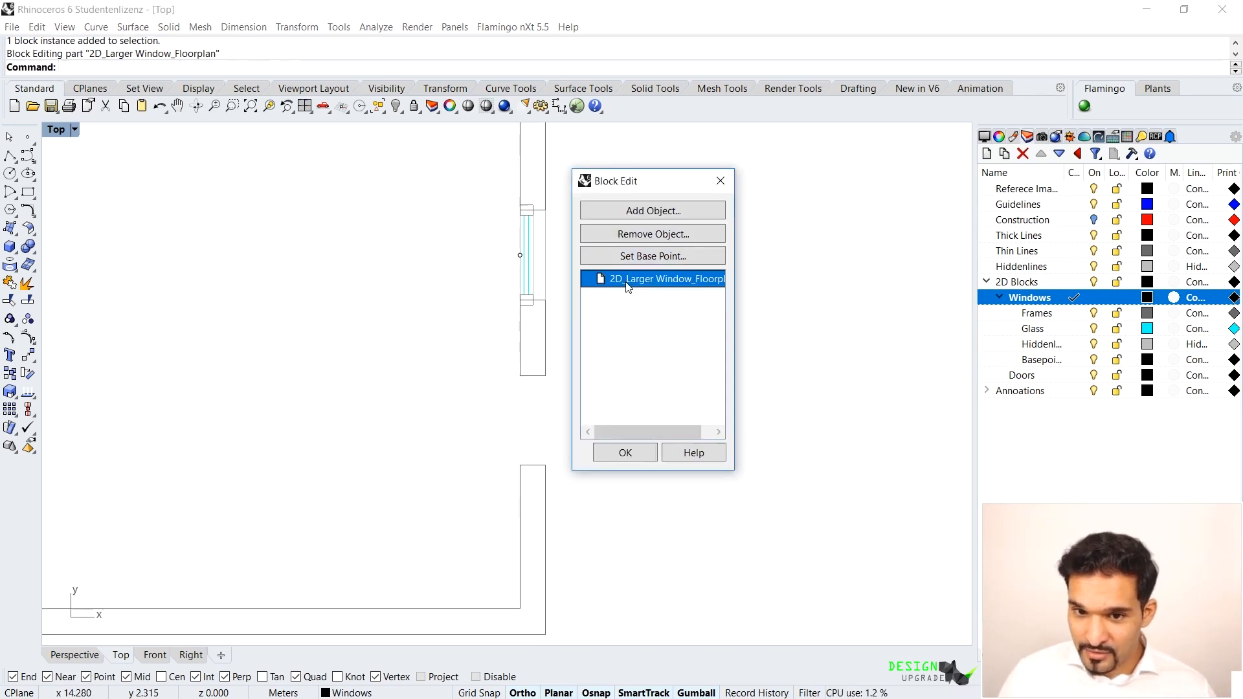
pyautogui.moveTo(734, 290); pyautogui.dragTo(938, 319)
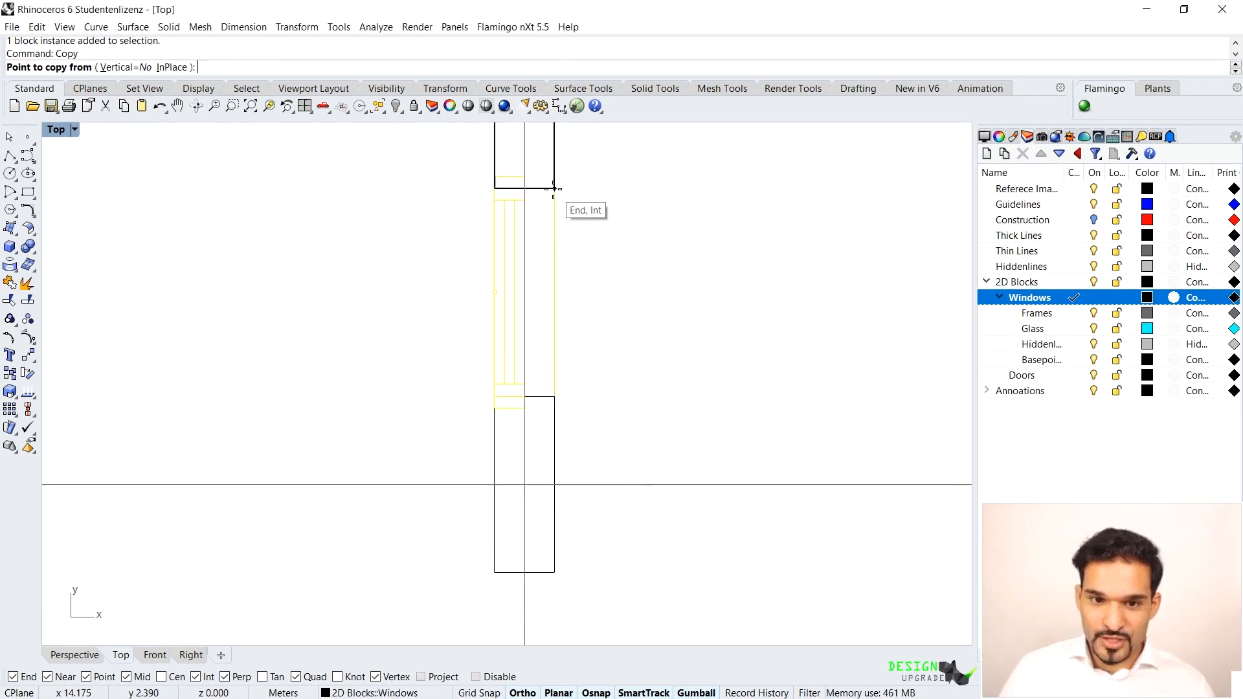
# Step: Copy the larger window block into the next opening below, from the upper opening's outer wall corner to the lower opening's matching corner
pyautogui.click(553, 190)
pyautogui.scroll(-3, 553, 193)
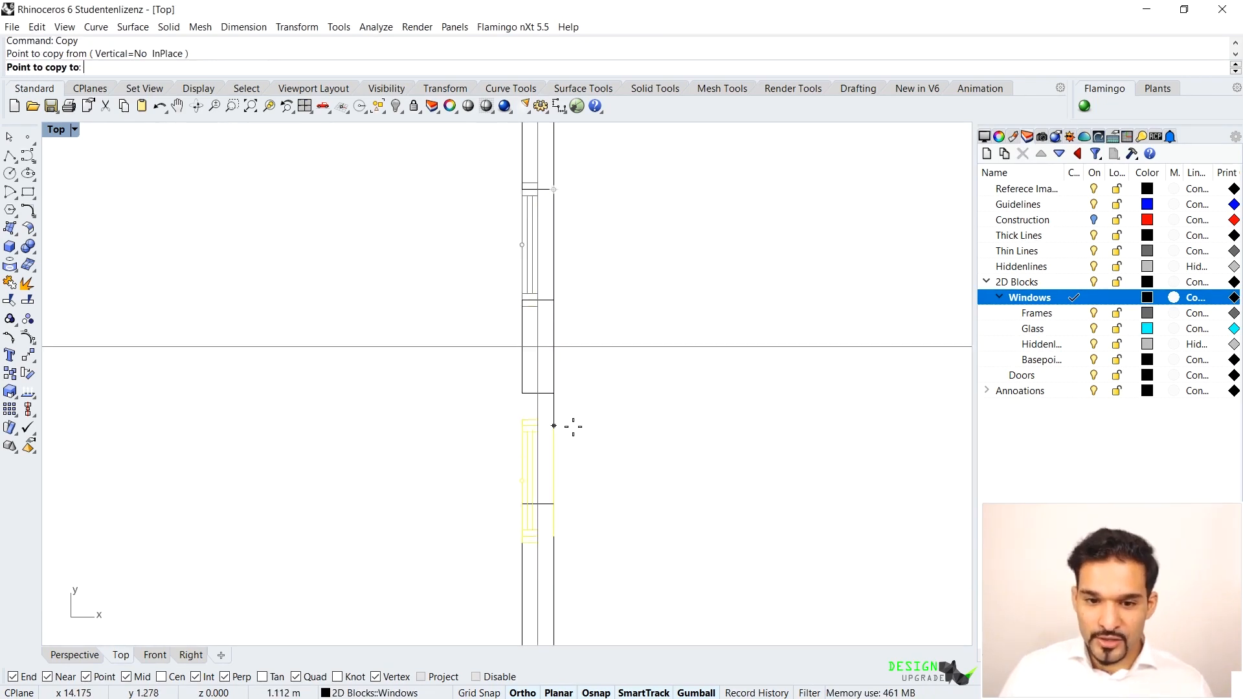
pyautogui.click(554, 388)
pyautogui.press('Return')
pyautogui.scroll(-5, 615, 349)
pyautogui.scroll(6, 627, 397)
pyautogui.scroll(-6, 583, 412)
pyautogui.scroll(4, 440, 306)
pyautogui.moveTo(440, 306); pyautogui.dragTo(413, 303, button='right')
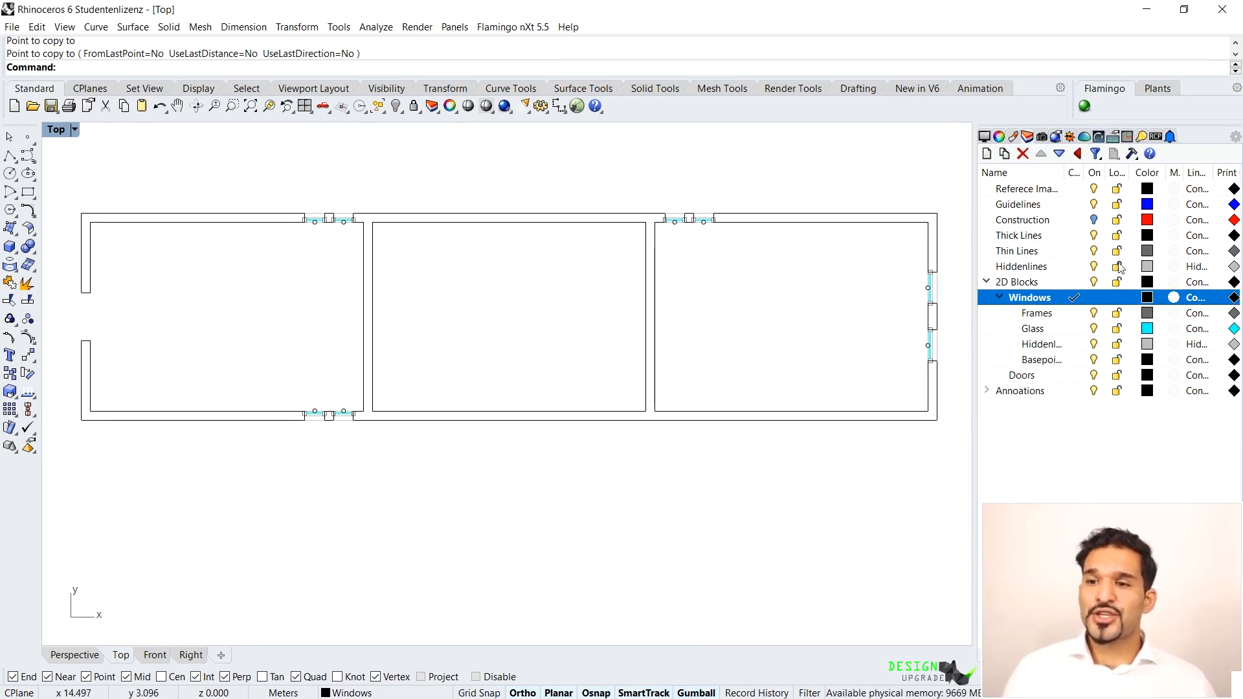
# Step: Make Thick Lines the current layer and select the wall pier between the paired windows in the upper wall
pyautogui.doubleClick(1047, 238)
pyautogui.scroll(5, 310, 409)
pyautogui.scroll(4, 493, 476)
pyautogui.scroll(-12, 521, 486)
pyautogui.moveTo(511, 256); pyautogui.dragTo(525, 334, button='right')
pyautogui.scroll(6, 512, 195)
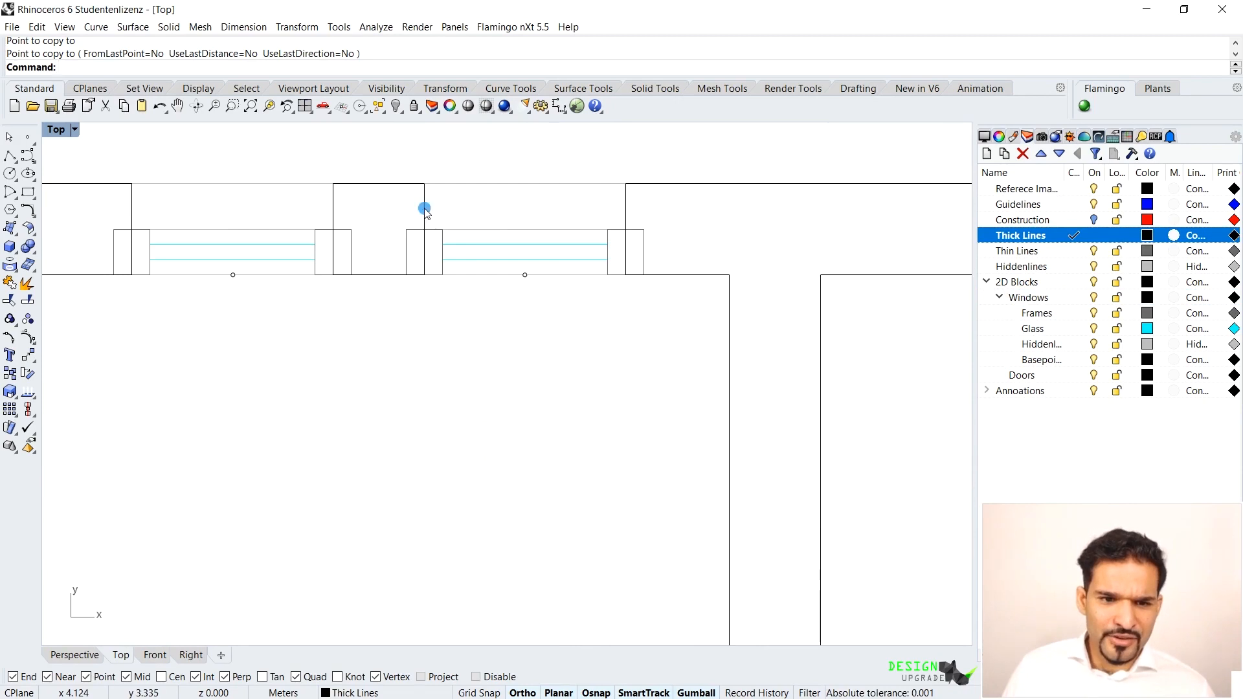
pyautogui.click(424, 211)
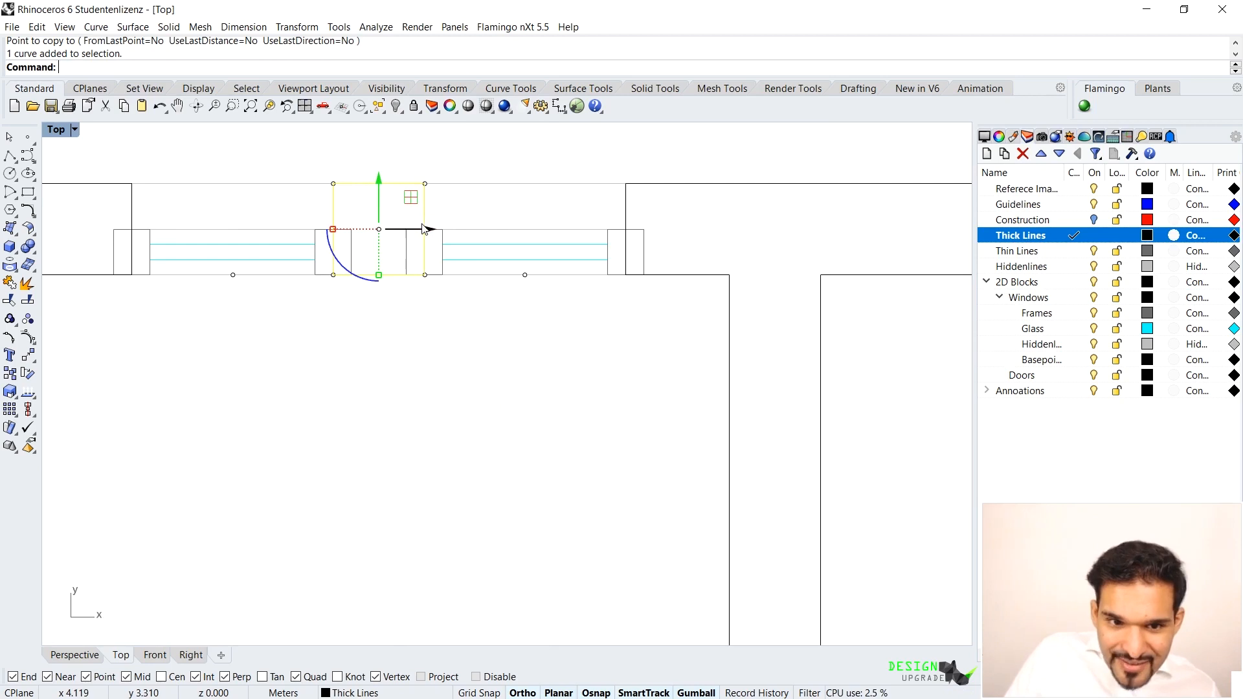
pyautogui.press('Delete')
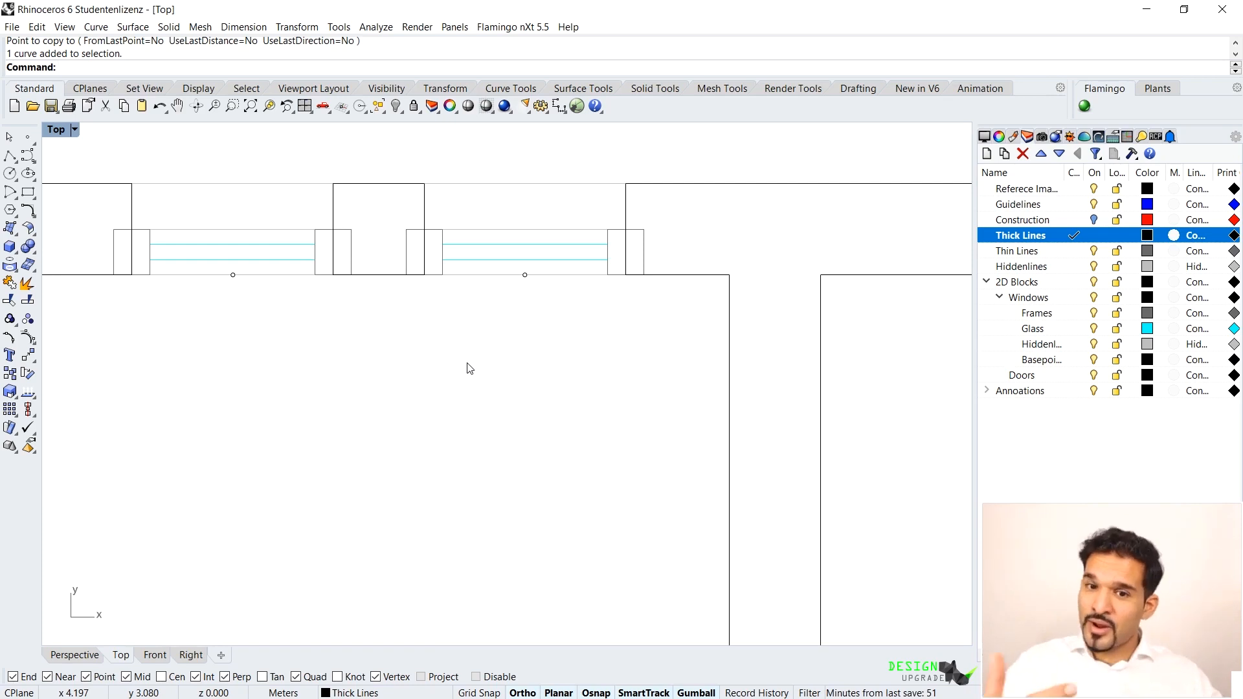
# Step: Collapse the 2D Blocks layer group
pyautogui.scroll(-6, 469, 369)
pyautogui.scroll(3, 523, 173)
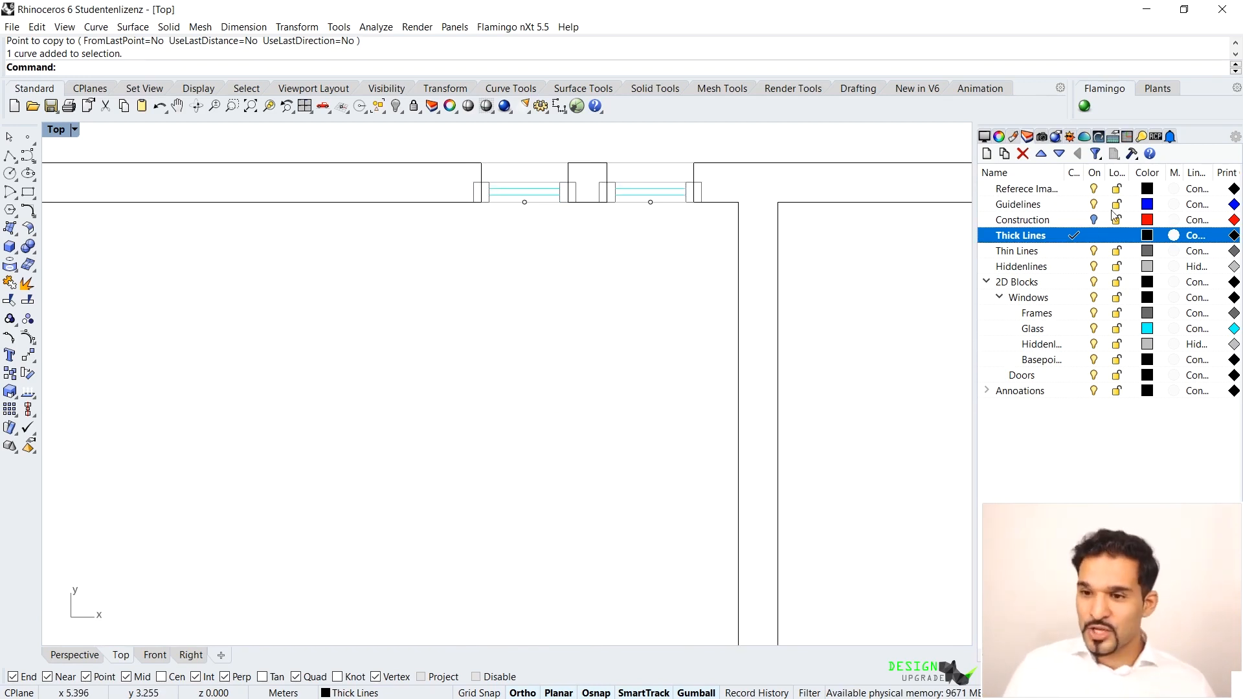
pyautogui.click(987, 282)
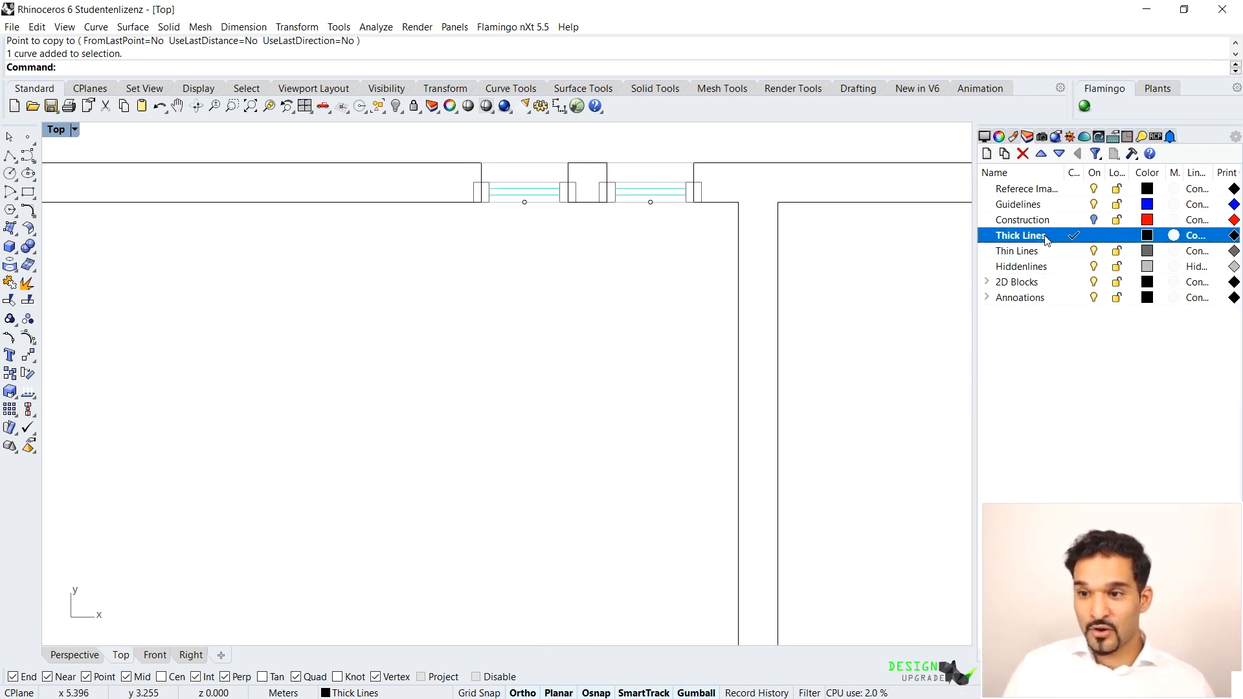
# Step: Try reshaping the pier between the paired windows by moving its upper-left corner control point, and undo the move
pyautogui.scroll(4, 633, 280)
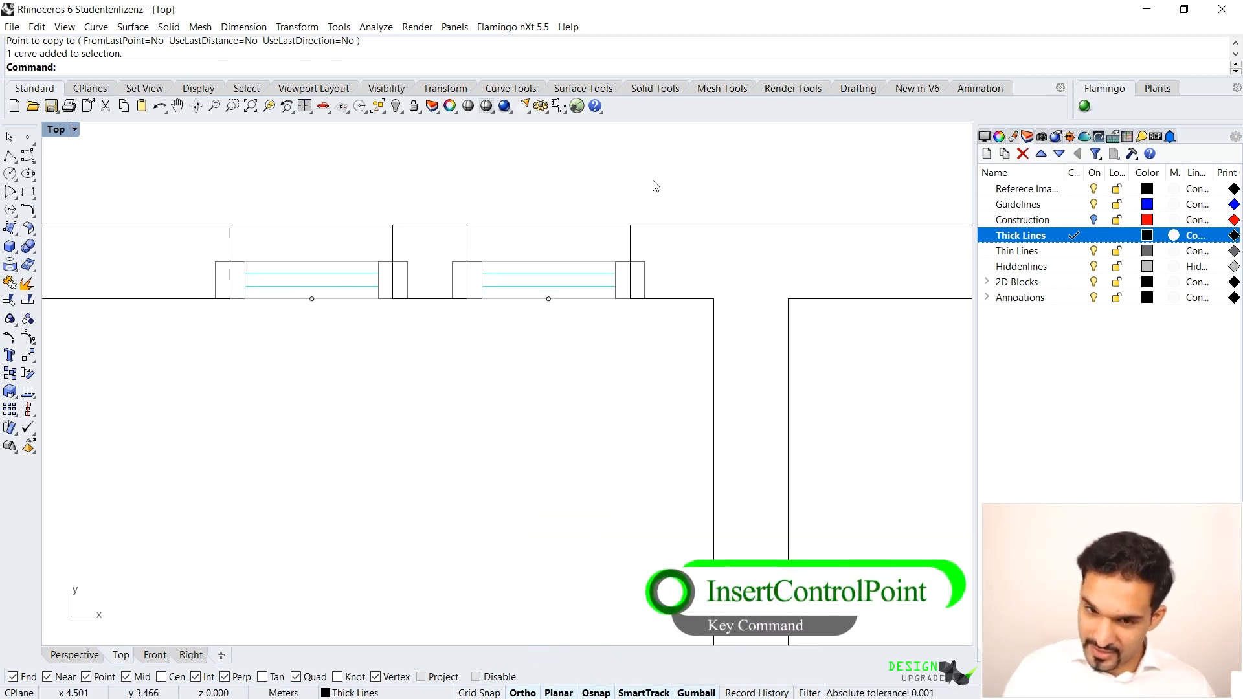
pyautogui.scroll(4, 278, 335)
pyautogui.click(506, 237)
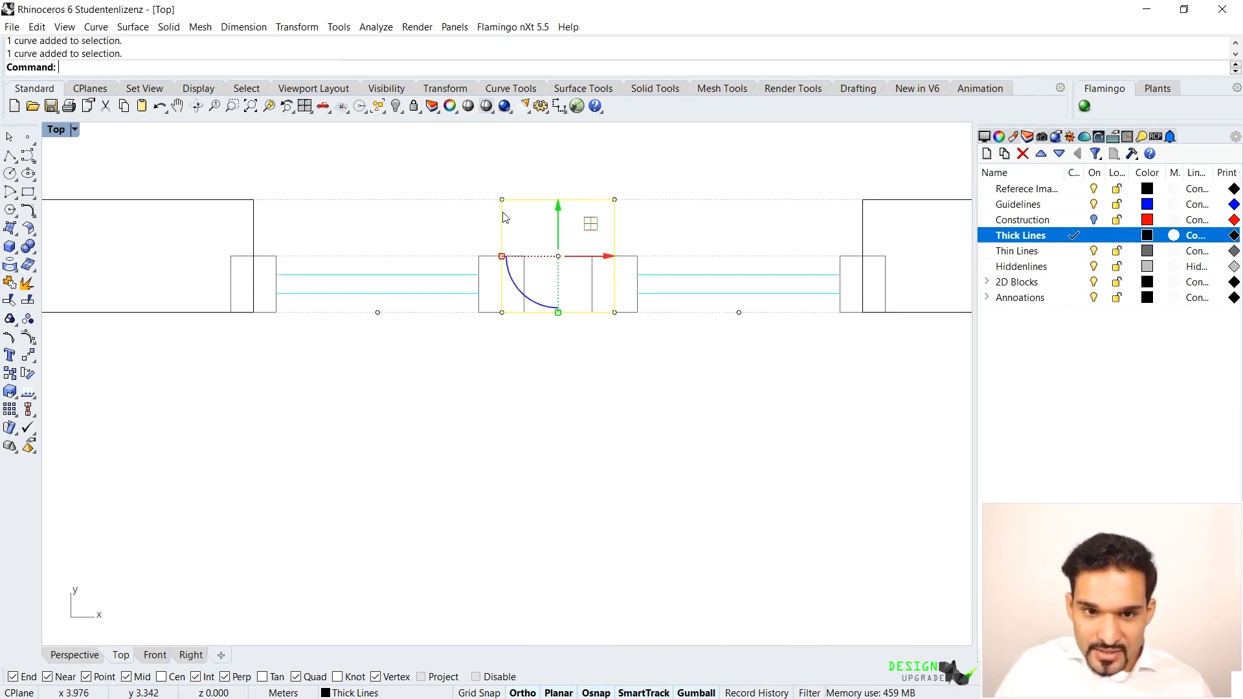
pyautogui.click(503, 201)
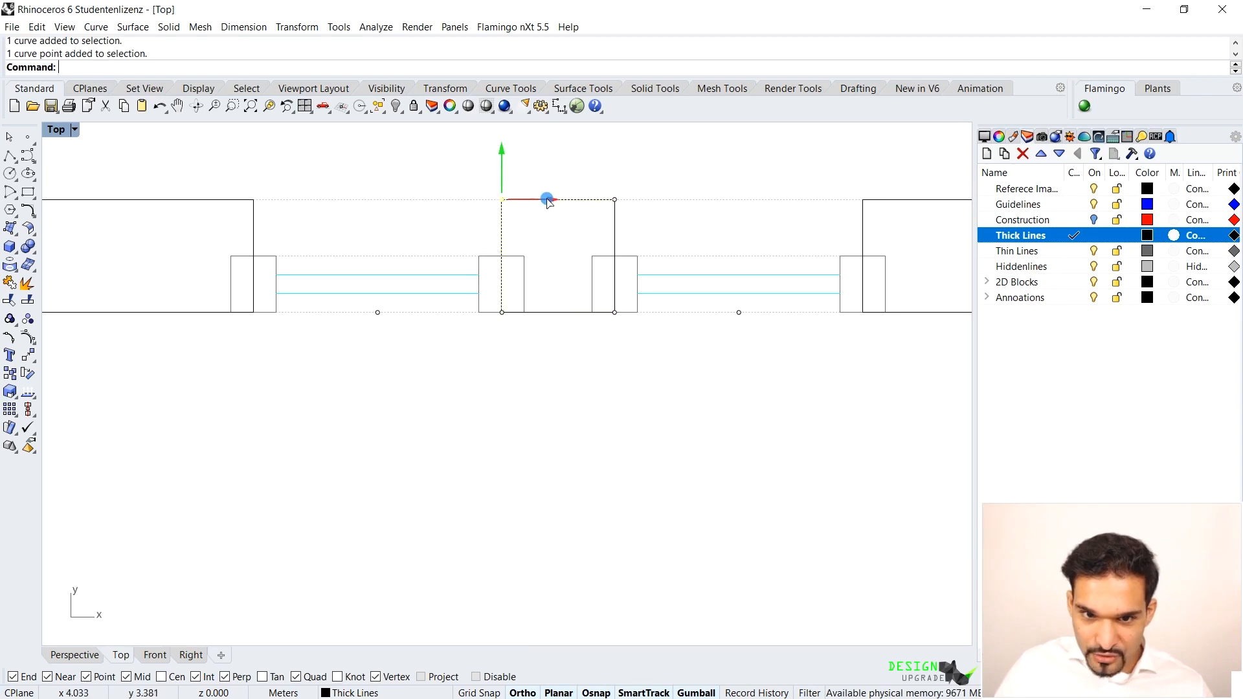
pyautogui.moveTo(547, 201); pyautogui.dragTo(562, 189)
pyautogui.hotkey('ctrl', 'z')
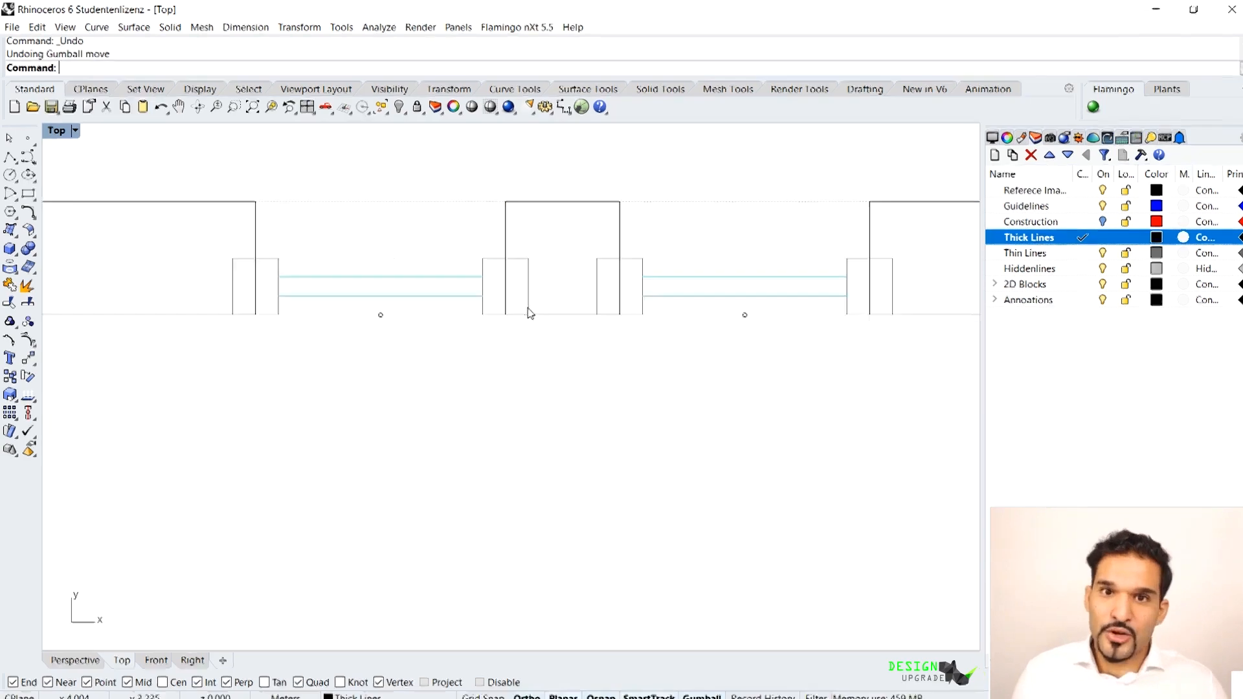
# Step: Insert control points on the pier outline at both side midpoints and where the window frames' edges meet its lower edge
pyautogui.write('Insert')
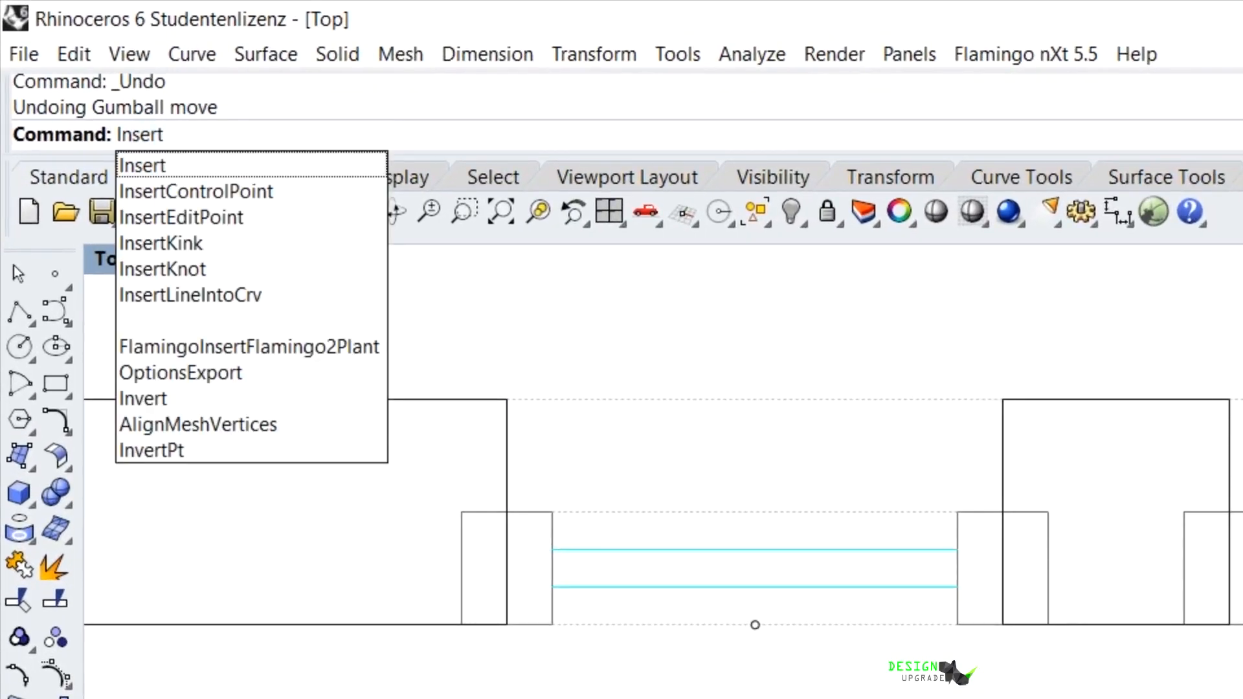
pyautogui.click(145, 193)
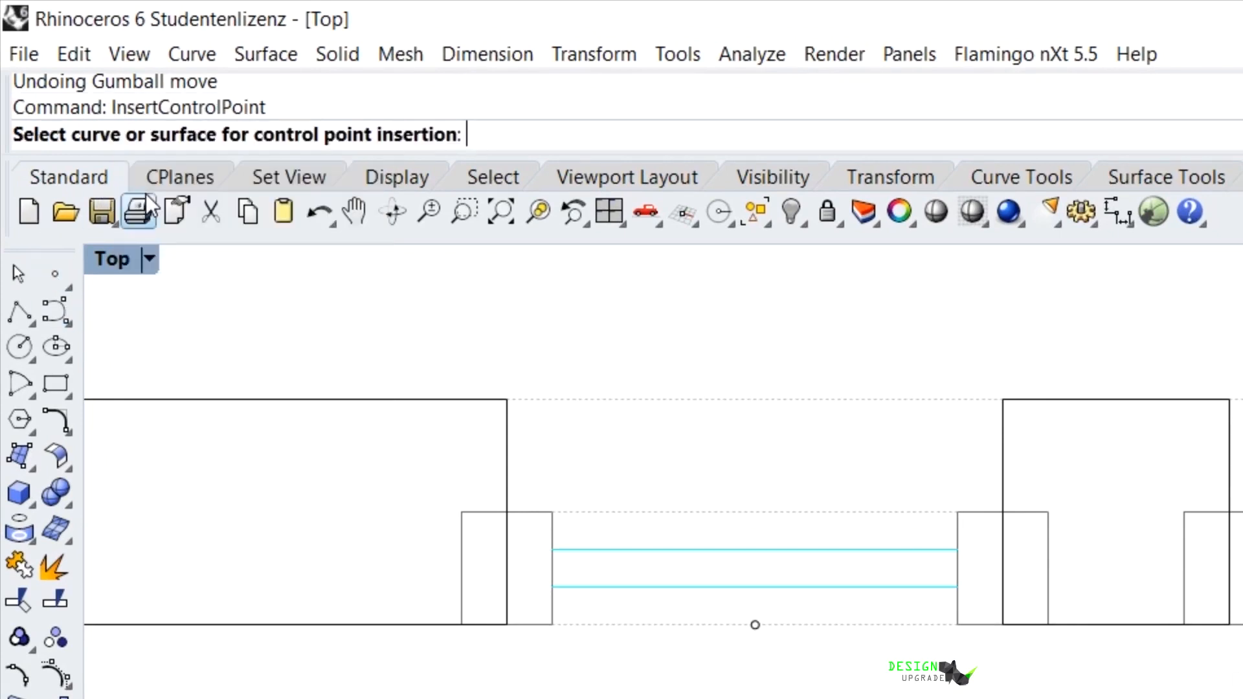
pyautogui.click(594, 229)
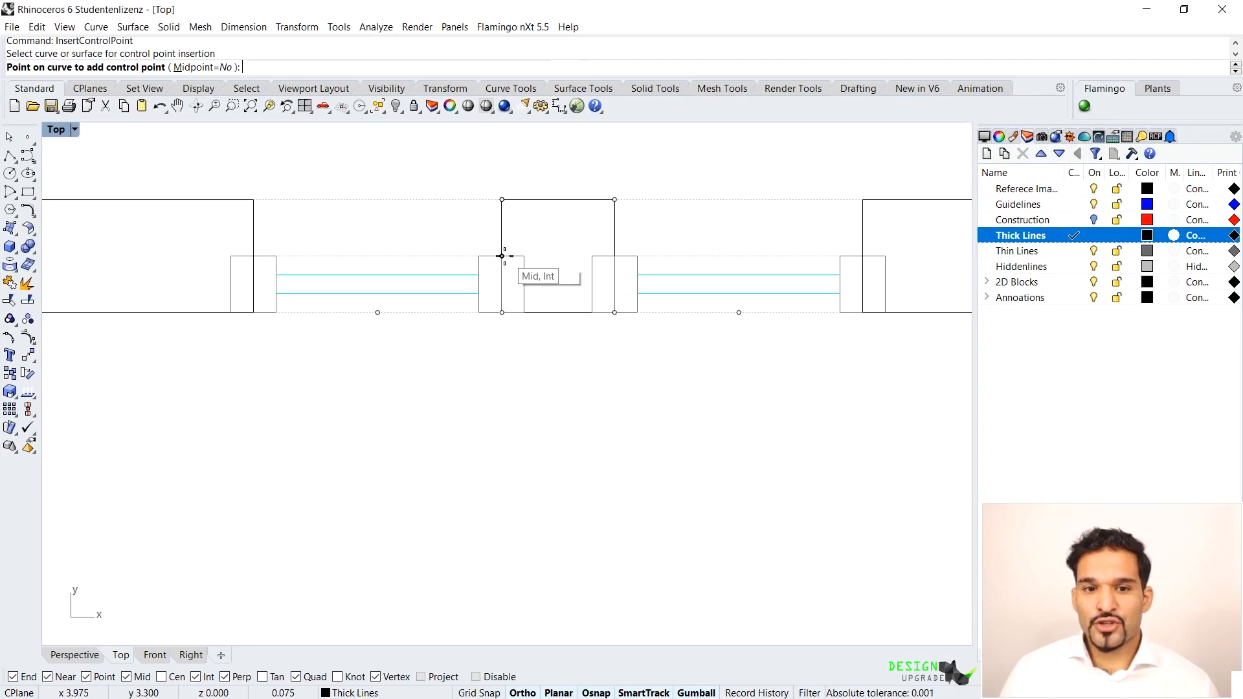
pyautogui.click(502, 256)
pyautogui.click(525, 312)
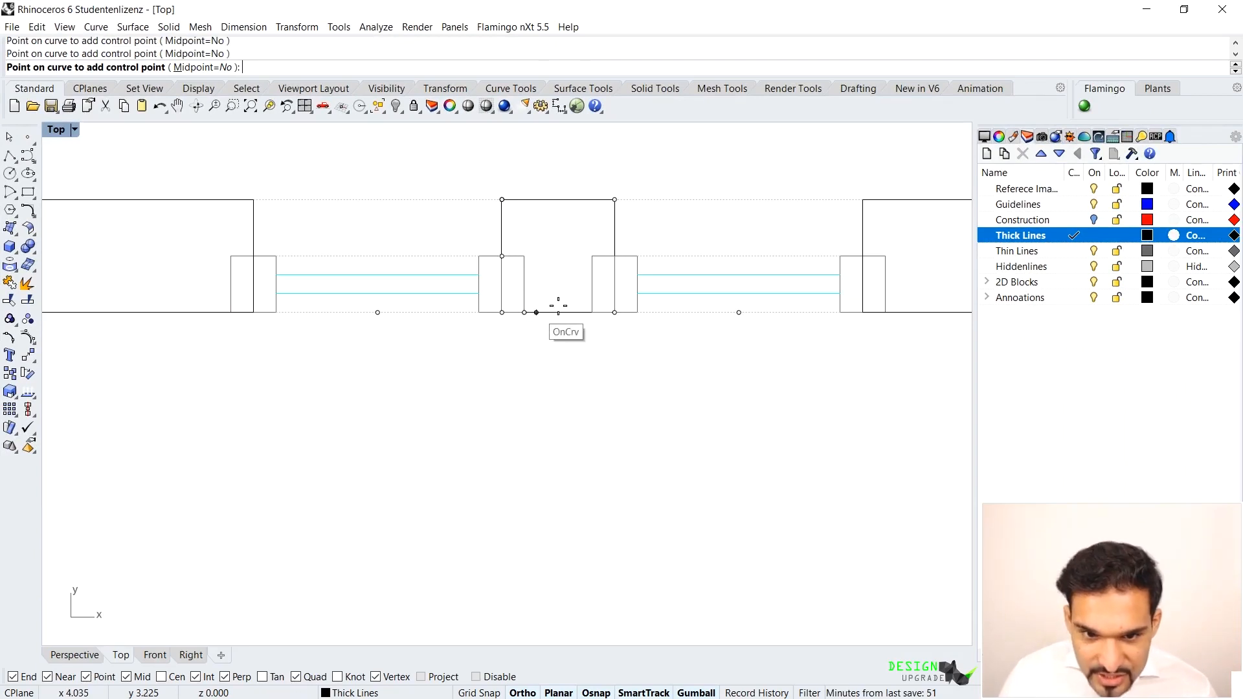
pyautogui.click(614, 257)
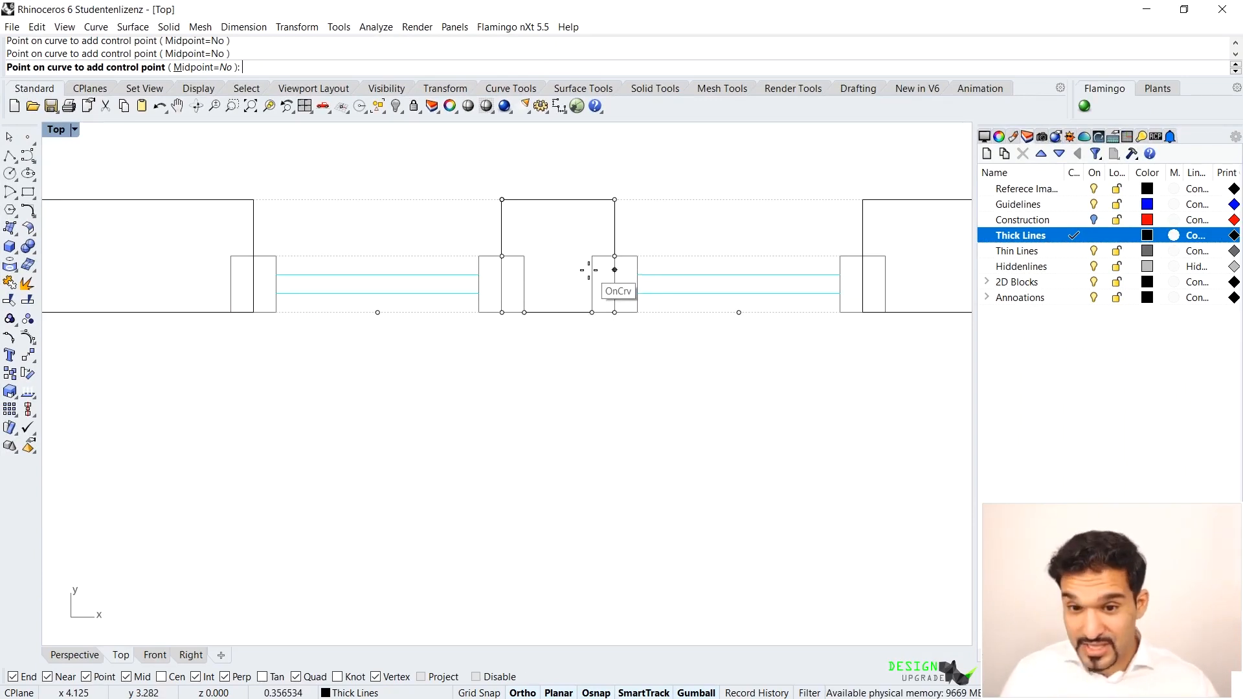
pyautogui.press('Return')
# Step: Turn on the pier's control points and move its lower-right corner point to the upper-left corner of the right window's frame
pyautogui.click(570, 199)
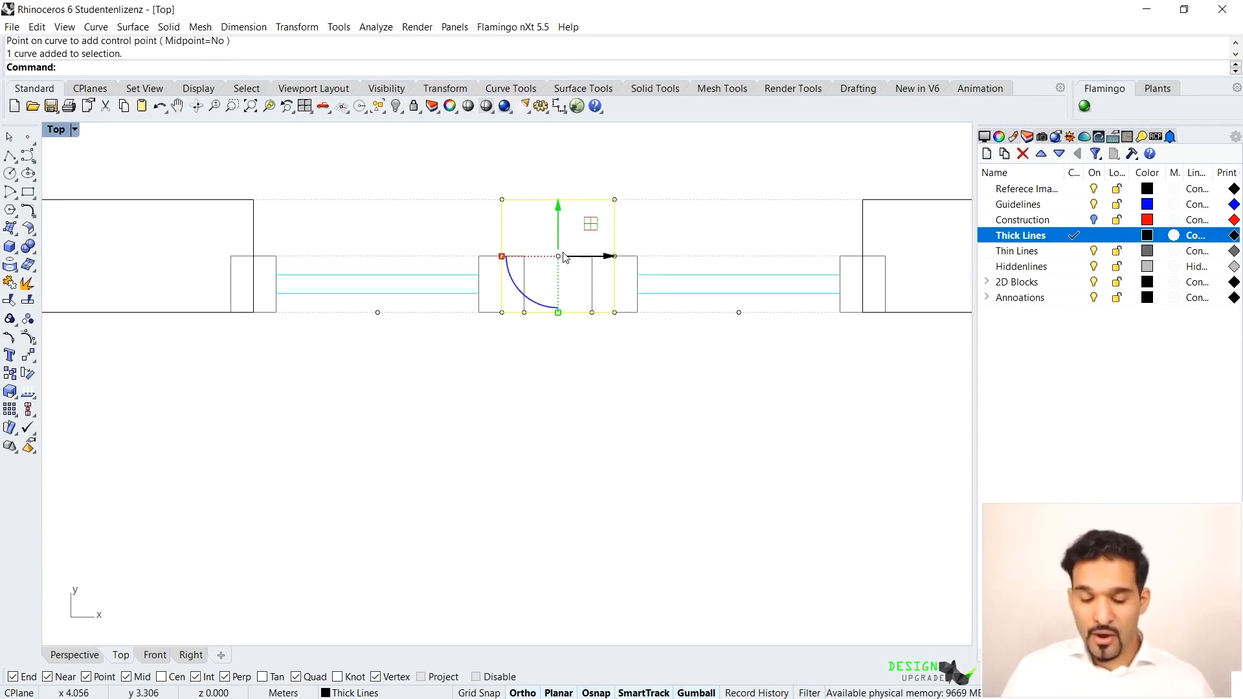
pyautogui.write('POn')
pyautogui.press('Return')
pyautogui.scroll(3, 611, 248)
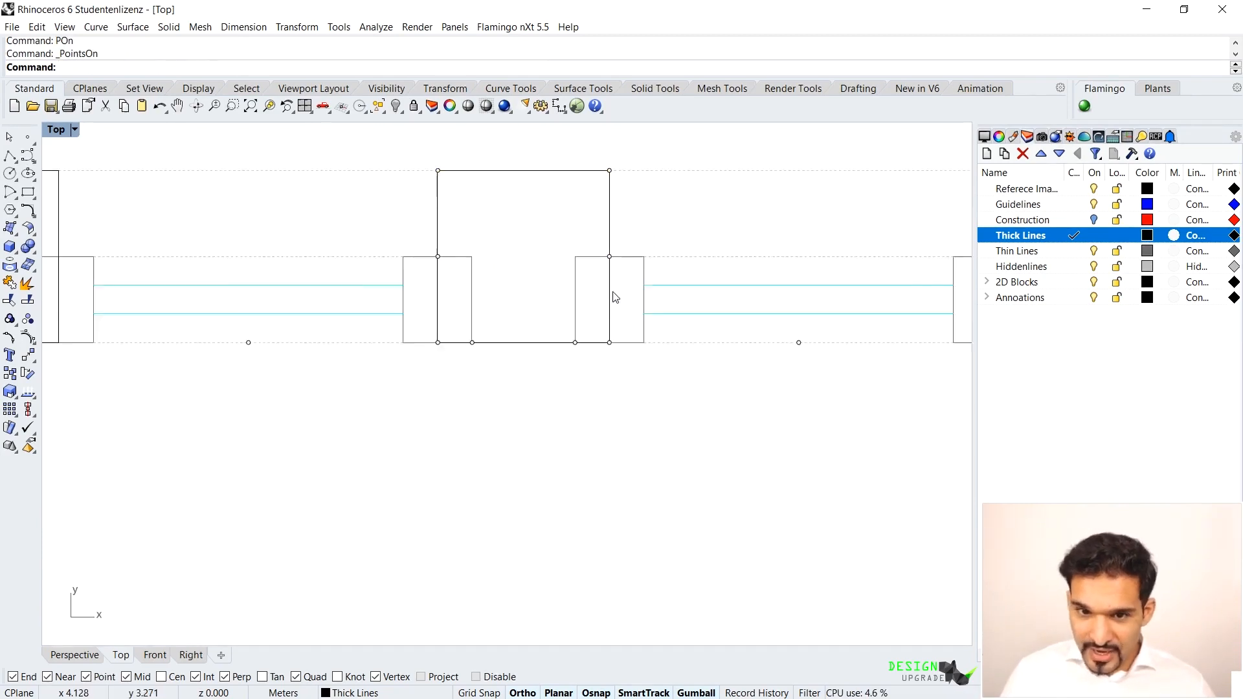
pyautogui.click(606, 357)
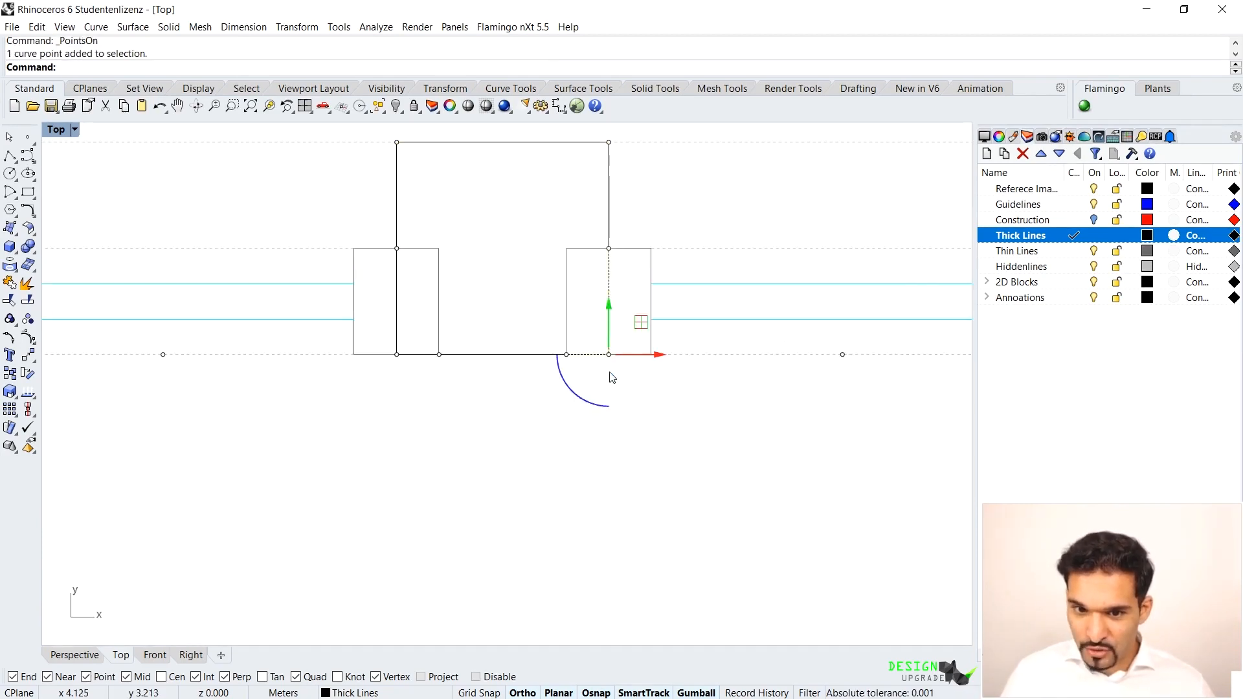
pyautogui.write('M')
pyautogui.press('Return')
pyautogui.click(609, 354)
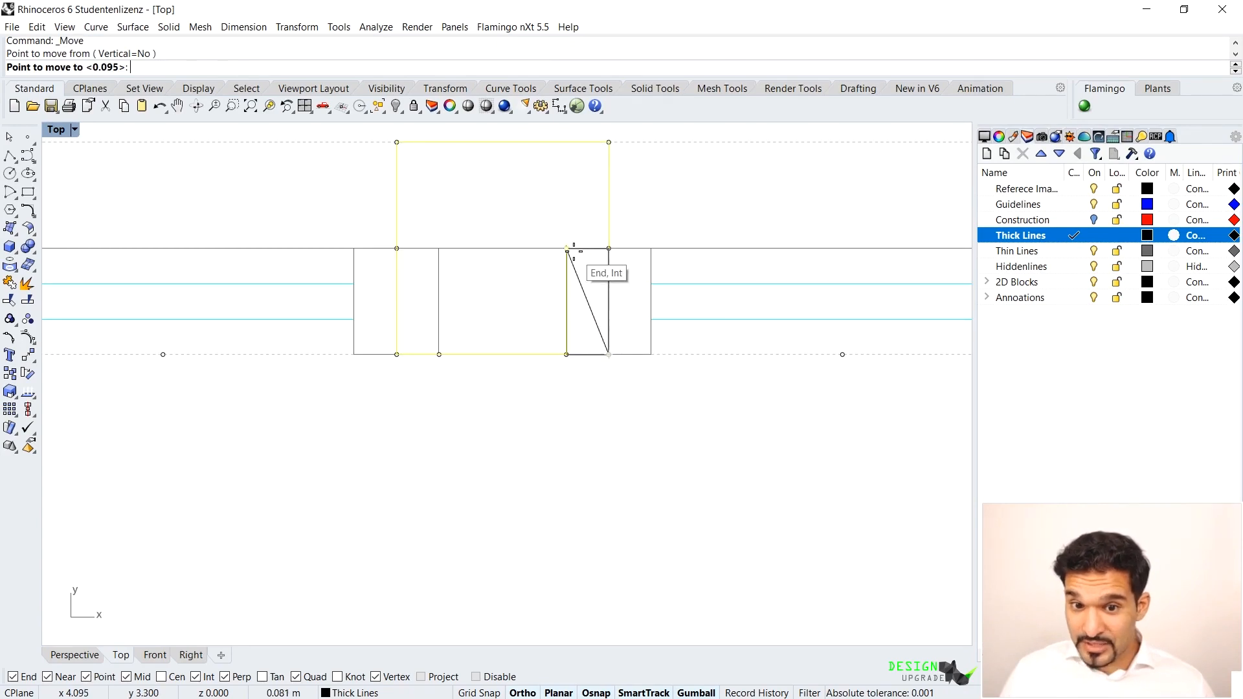
pyautogui.click(568, 249)
# Step: Move the pier's lower-left corner control point to the upper-right corner of the left window's frame and deselect the outline
pyautogui.click(398, 355)
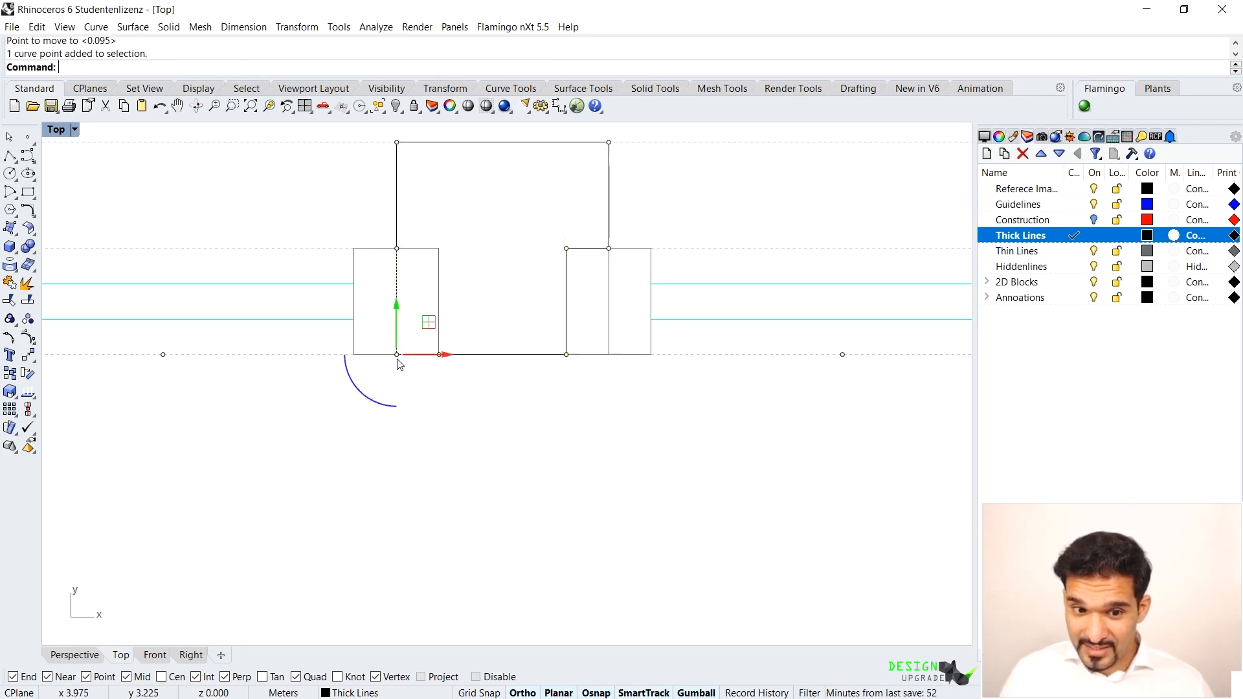
pyautogui.write('M')
pyautogui.press('Return')
pyautogui.click(397, 355)
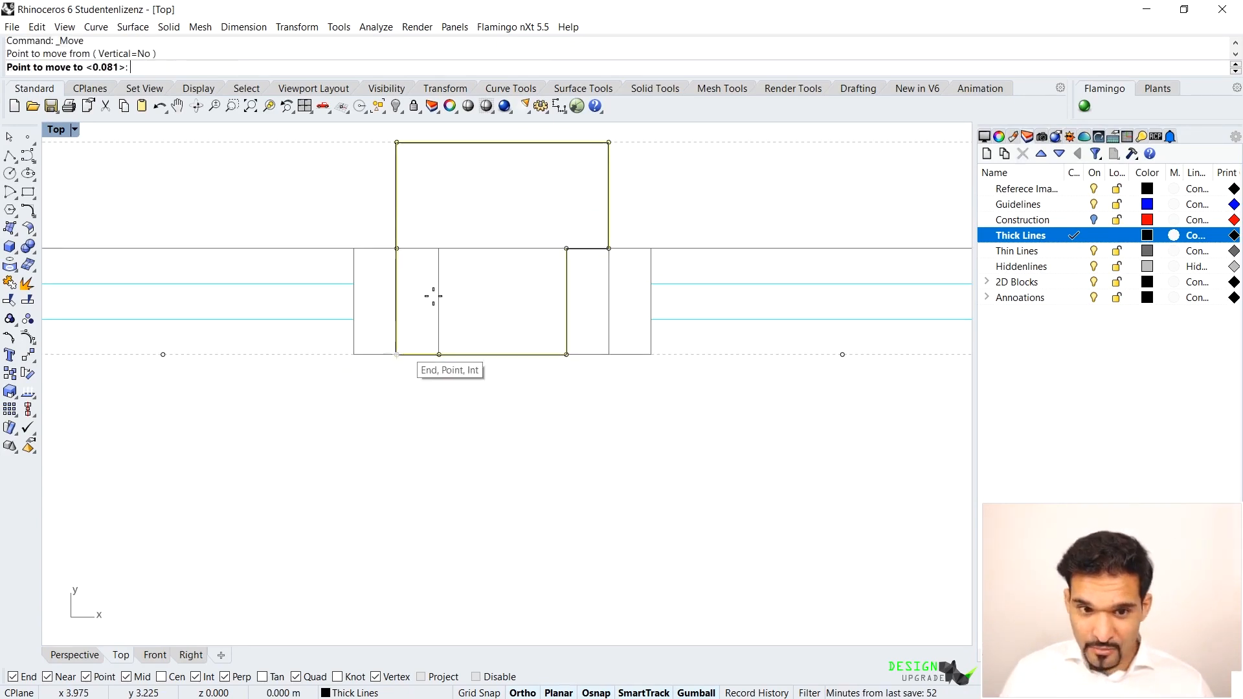
pyautogui.click(440, 249)
pyautogui.hotkey('ctrl', 'z')
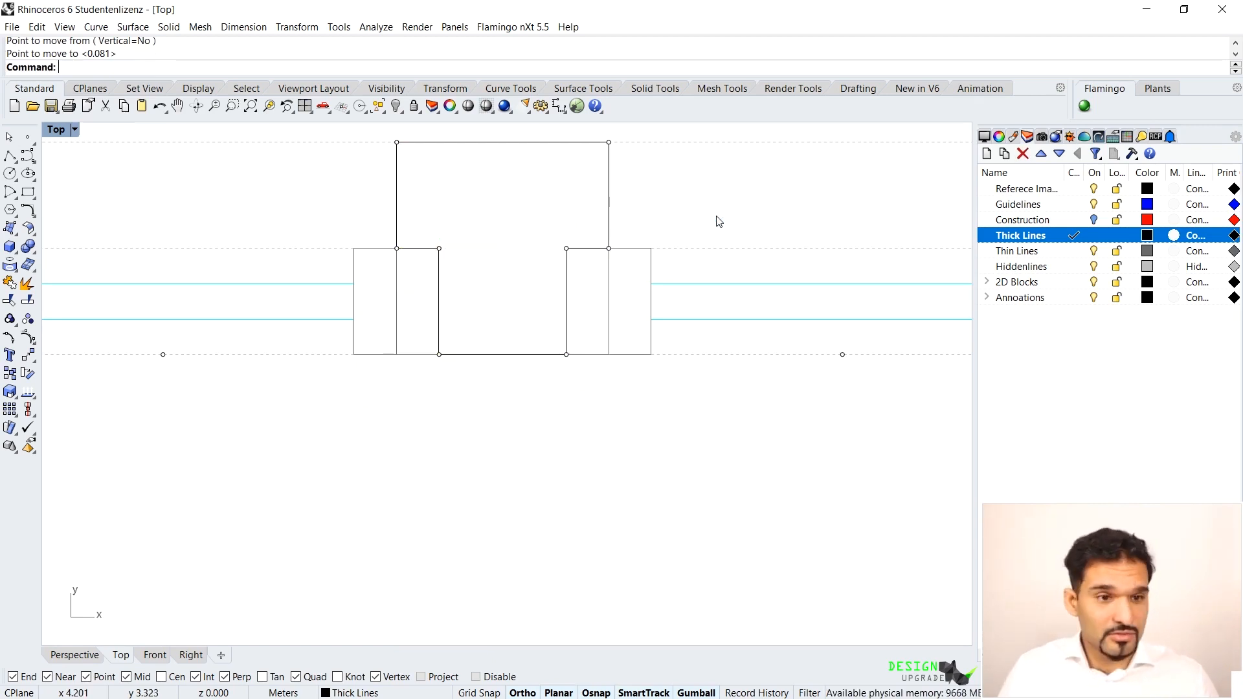
pyautogui.click(608, 193)
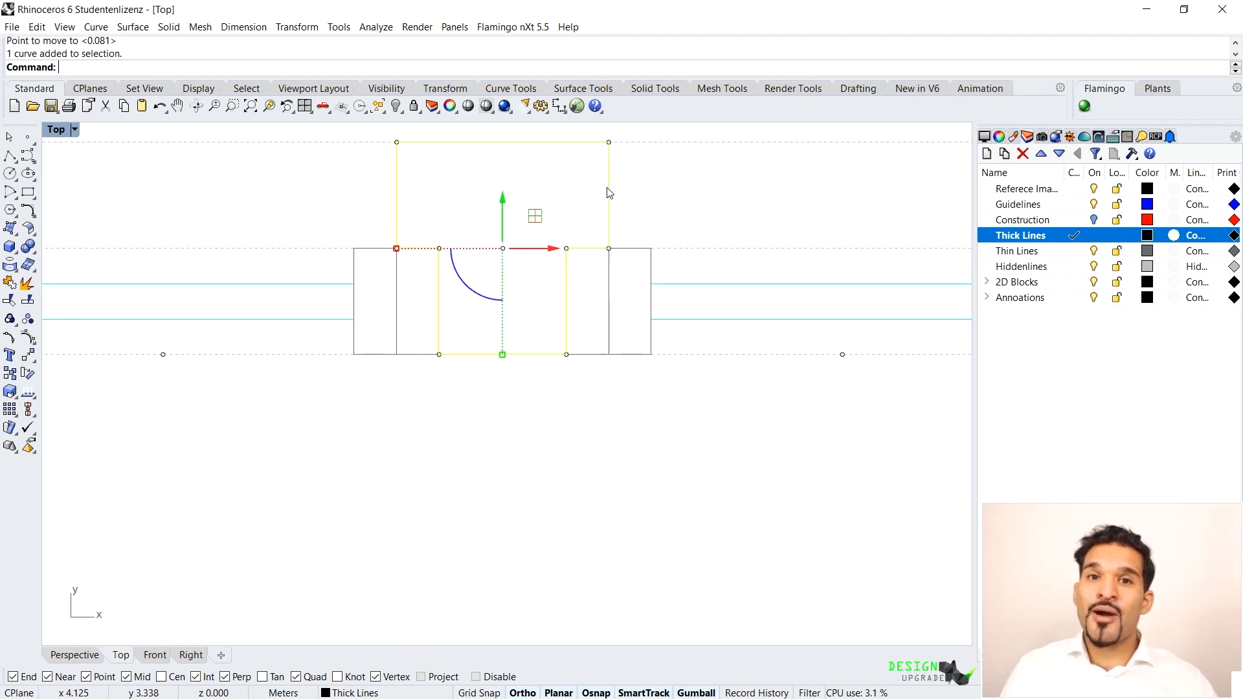
pyautogui.scroll(-4, 541, 283)
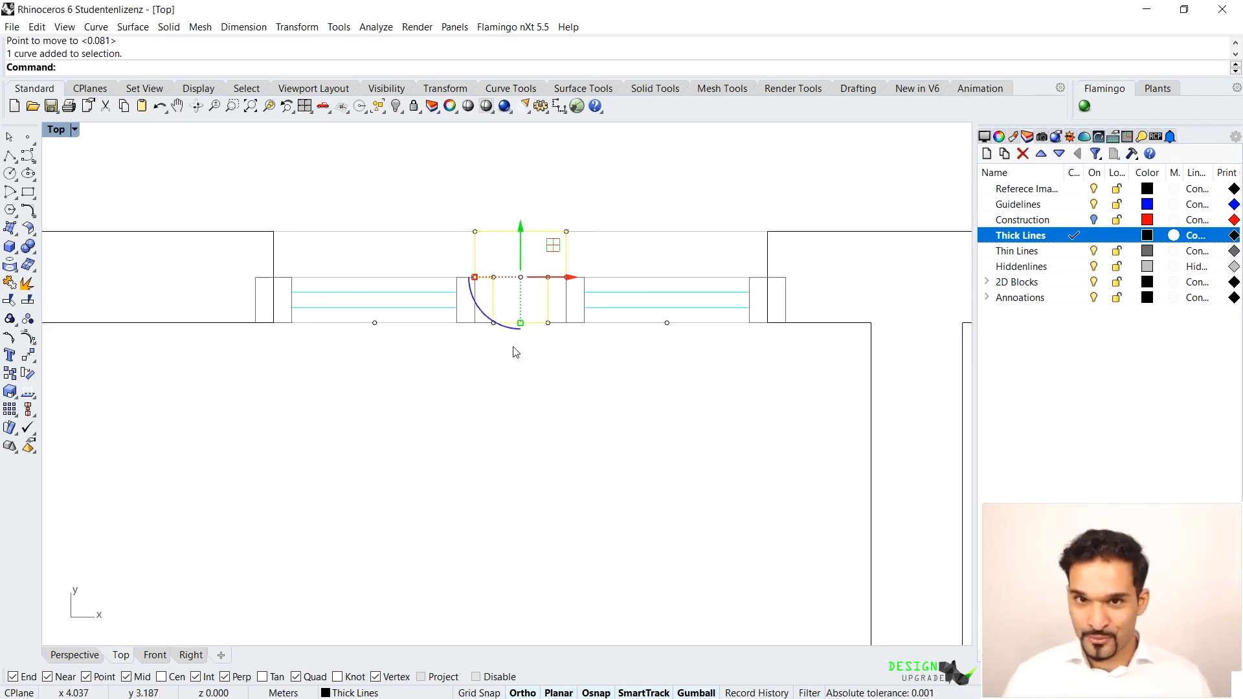
pyautogui.press('Escape')
pyautogui.scroll(-6, 582, 242)
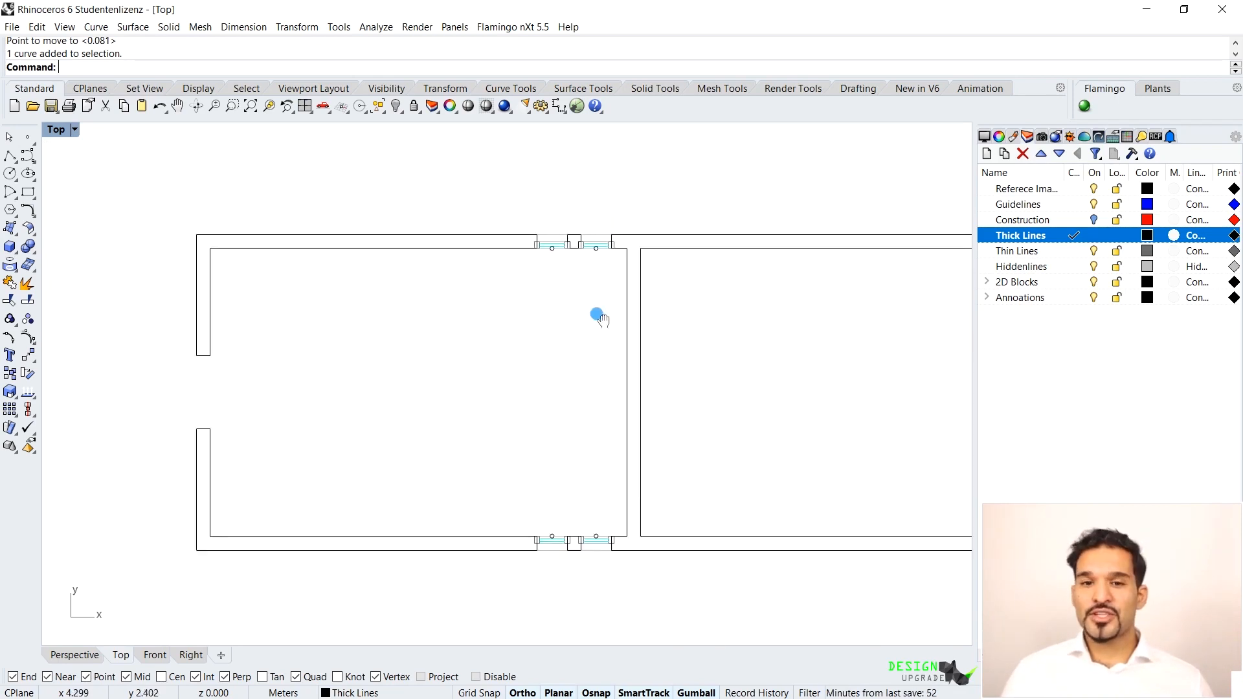
# Step: Insert control points on the wall outline right of the upper window pair, where the window frame's edges cross it
pyautogui.scroll(5, 633, 244)
pyautogui.moveTo(593, 269); pyautogui.dragTo(502, 300, button='right')
pyautogui.scroll(6, 723, 252)
pyautogui.write('Insert')
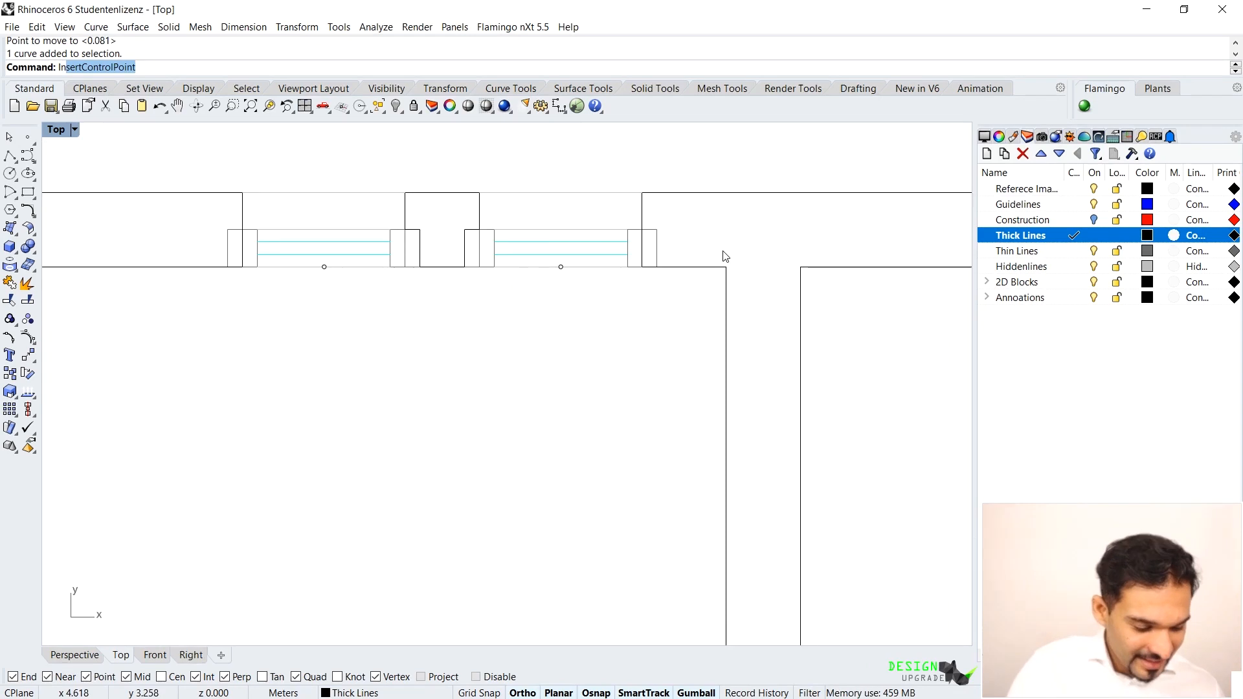
pyautogui.press('Down')
pyautogui.press('Return')
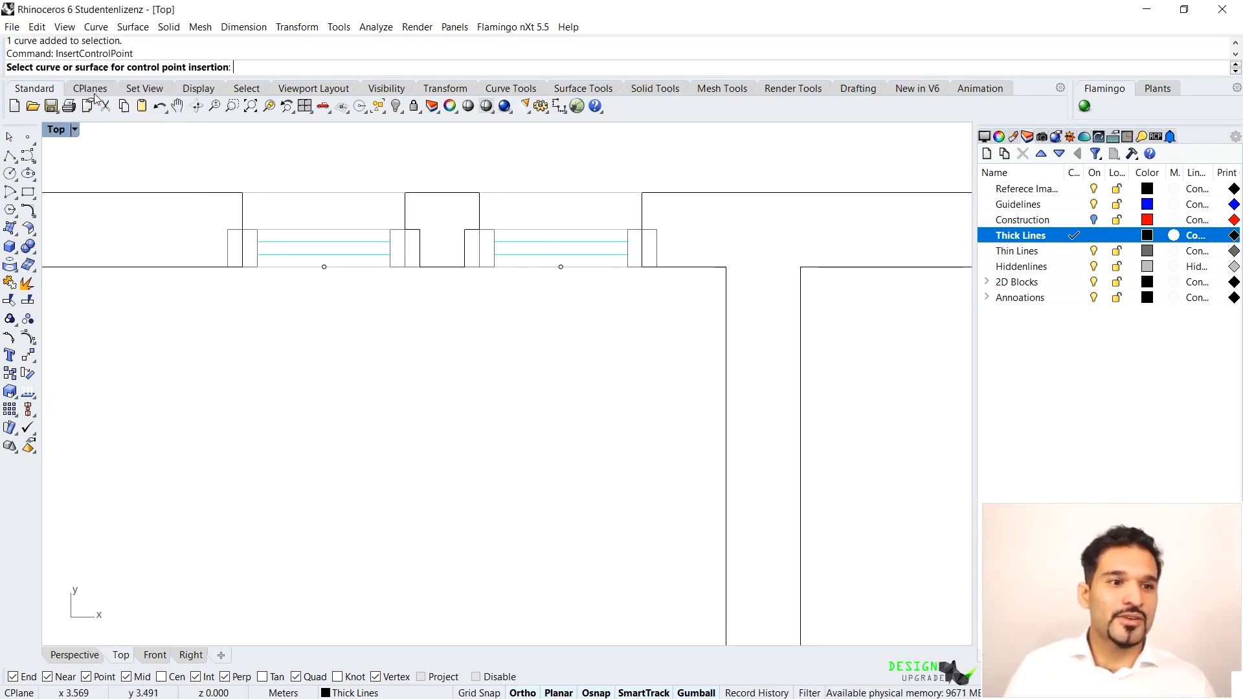
pyautogui.click(707, 193)
pyautogui.click(656, 266)
pyautogui.click(641, 230)
pyautogui.press('Return')
# Step: Turn on that wall's control points and move its corner point to the upper-right corner of the right window's frame
pyautogui.scroll(8, 641, 226)
pyautogui.click(645, 231)
pyautogui.write('POM')
pyautogui.press('Return')
pyautogui.click(645, 322)
pyautogui.click(645, 321)
pyautogui.click(678, 235)
# Step: Notch the wall left of the upper windows by inserting control points at the frame and moving its corner to the frame's upper-left corner
pyautogui.write('InsertControlPoint')
pyautogui.press('Return')
pyautogui.click(541, 208)
pyautogui.click(541, 214)
pyautogui.click(519, 271)
pyautogui.press('Return')
pyautogui.click(633, 225)
pyautogui.scroll(10, 657, 235)
pyautogui.click(561, 198)
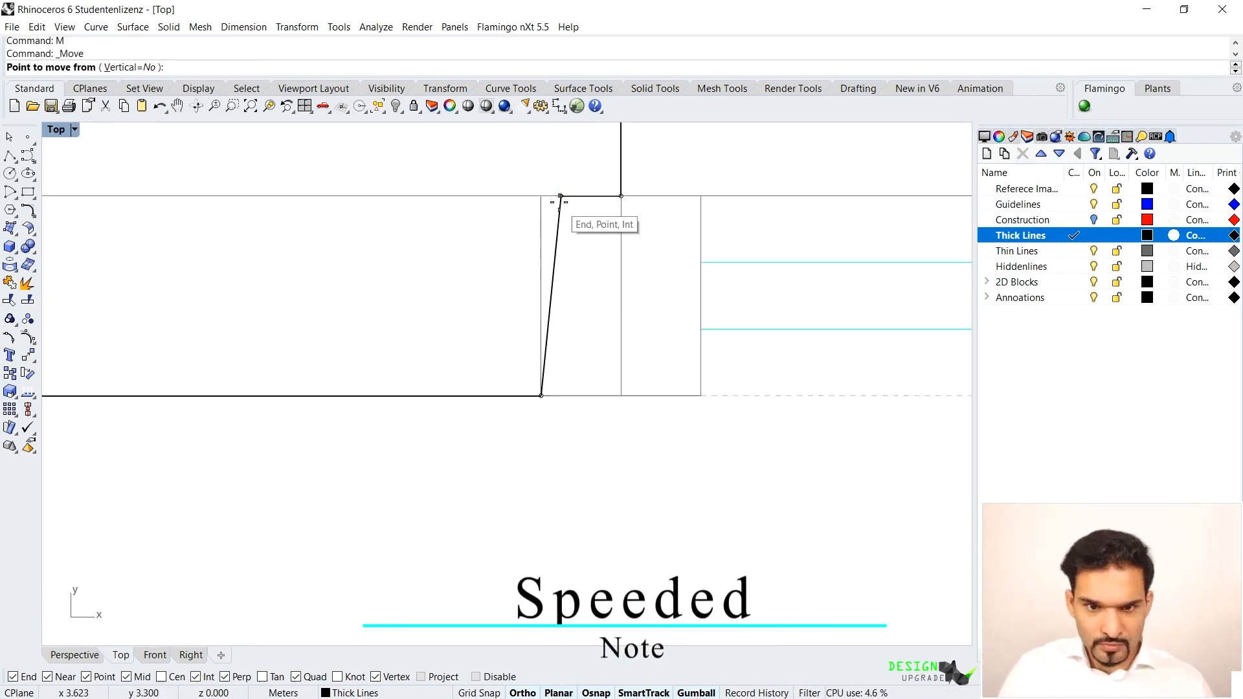
pyautogui.click(541, 195)
# Step: Notch the wall right of the lower window pair by inserting control points and moving its corner to the frame's lower-right corner
pyautogui.scroll(-20, 522, 212)
pyautogui.scroll(16, 654, 317)
pyautogui.click(726, 307)
pyautogui.write('InsertControlPoint')
pyautogui.press('Return')
pyautogui.press('Escape')
pyautogui.click(675, 307)
pyautogui.click(677, 306)
pyautogui.write('Insert')
pyautogui.click(122, 95)
pyautogui.click(651, 363)
pyautogui.click(673, 306)
pyautogui.click(674, 362)
pyautogui.scroll(-4, 686, 353)
# Step: Insert control points on the lower pier outline where the neighbouring window frames' edges meet it
pyautogui.write('Insert')
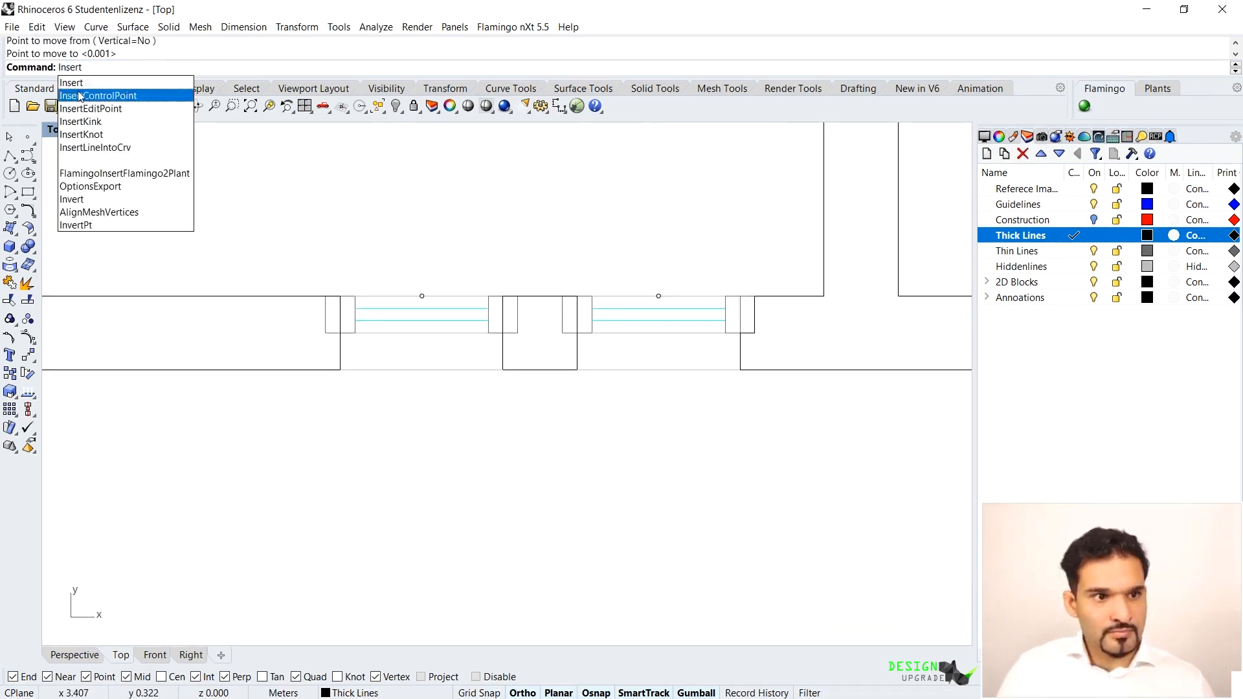
pyautogui.click(97, 95)
pyautogui.click(518, 296)
pyautogui.click(562, 296)
pyautogui.click(577, 333)
# Step: Insert control points on the wall left of the lower windows and move its corner point to the frame's lower-left corner
pyautogui.click(340, 333)
pyautogui.click(326, 295)
pyautogui.click(340, 296)
pyautogui.click(326, 333)
# Step: Move the lower pier's two upper corner control points to the lower inner corners of the adjoining window frames
pyautogui.scroll(6, 390, 313)
pyautogui.write('m')
pyautogui.click(596, 267)
pyautogui.click(639, 267)
pyautogui.click(809, 267)
pyautogui.write('m')
pyautogui.click(808, 268)
pyautogui.click(767, 268)
# Step: Examine the notched wall outlines around the window frames and their control points across the floor plan
pyautogui.scroll(-20, 435, 454)
pyautogui.moveTo(791, 422); pyautogui.dragTo(604, 396, button='right')
pyautogui.scroll(10, 521, 350)
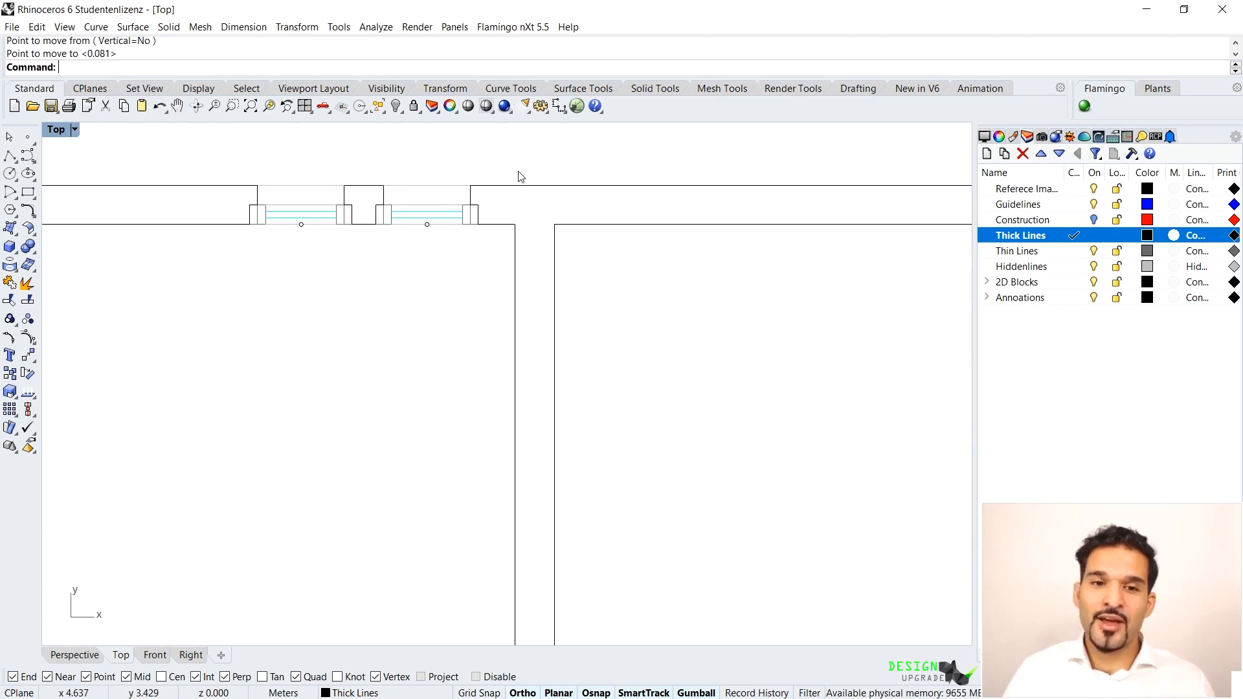
pyautogui.scroll(5, 484, 208)
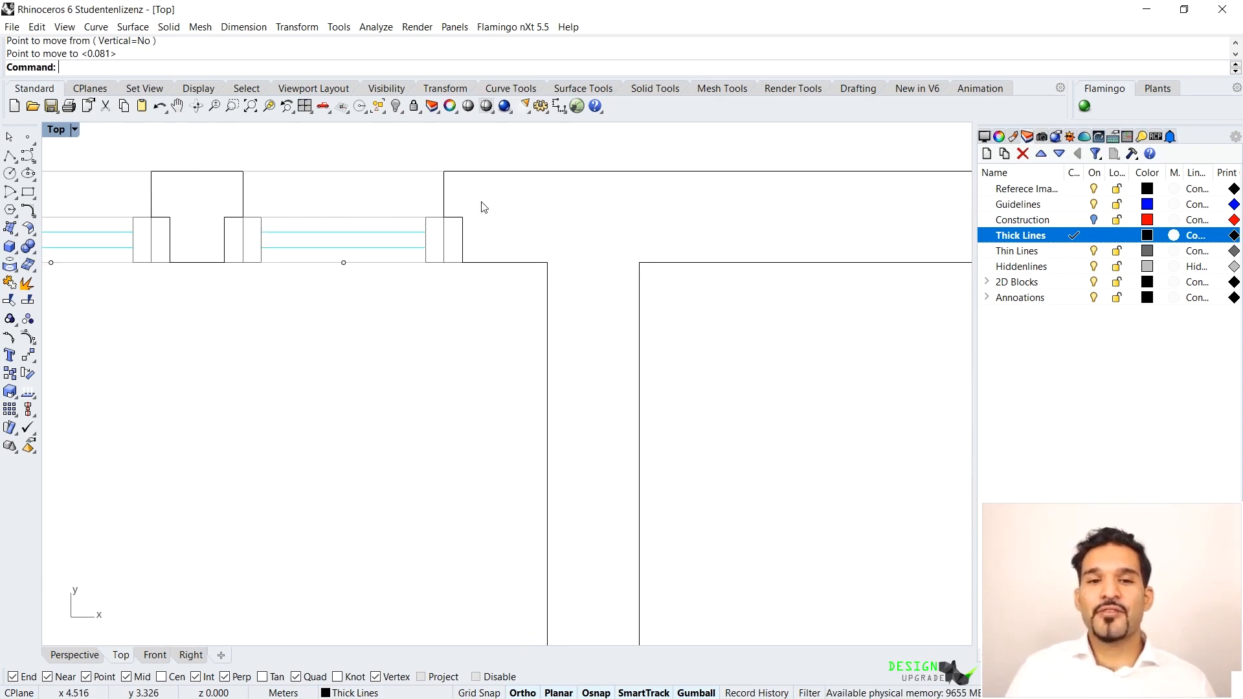
pyautogui.click(466, 172)
pyautogui.scroll(-12, 469, 177)
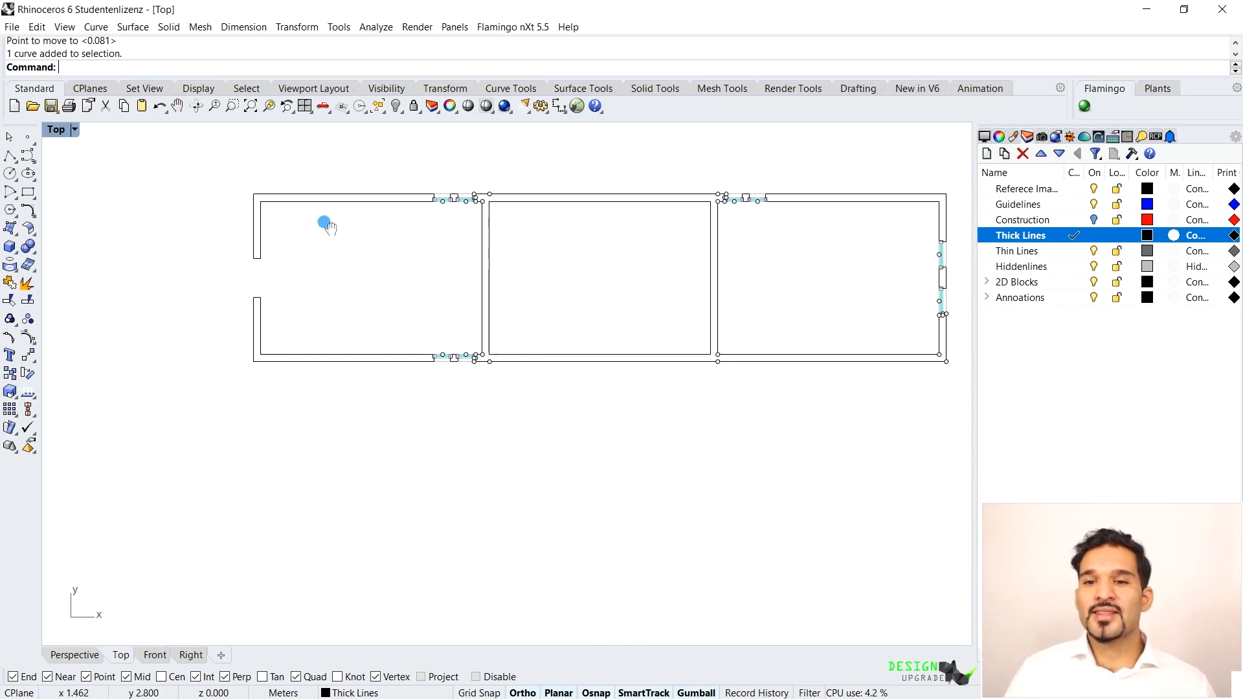
pyautogui.moveTo(325, 222); pyautogui.dragTo(256, 222, button='right')
pyautogui.press('Escape')
pyautogui.moveTo(880, 314); pyautogui.dragTo(861, 385, button='right')
pyautogui.scroll(8, 693, 248)
pyautogui.scroll(-6, 864, 386)
pyautogui.moveTo(741, 381); pyautogui.dragTo(766, 330, button='right')
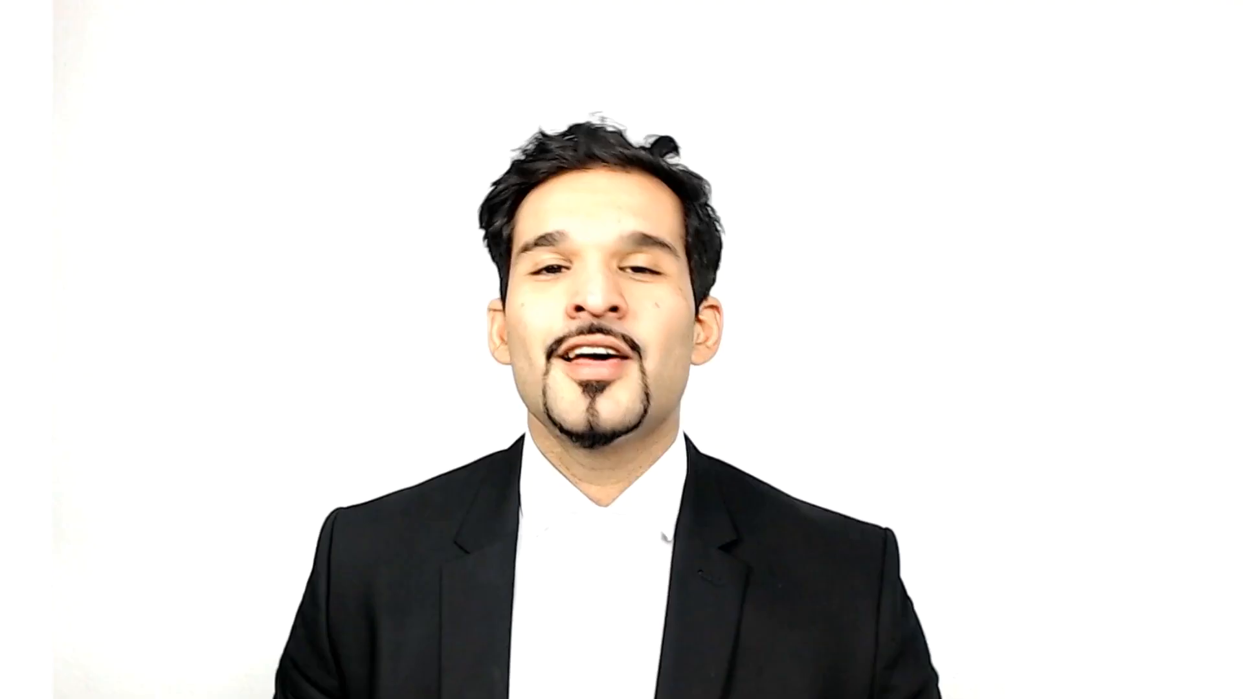